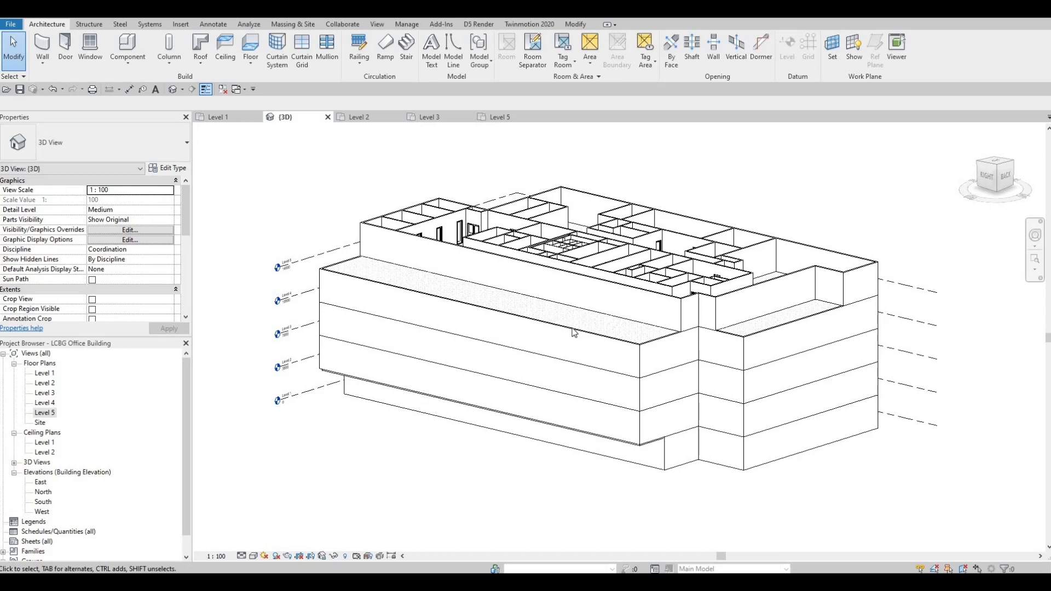
- Examine the upper exterior wall's constraints and the stacked storeys of the building in the 3D view
{"action": "key", "text": "Escape"}
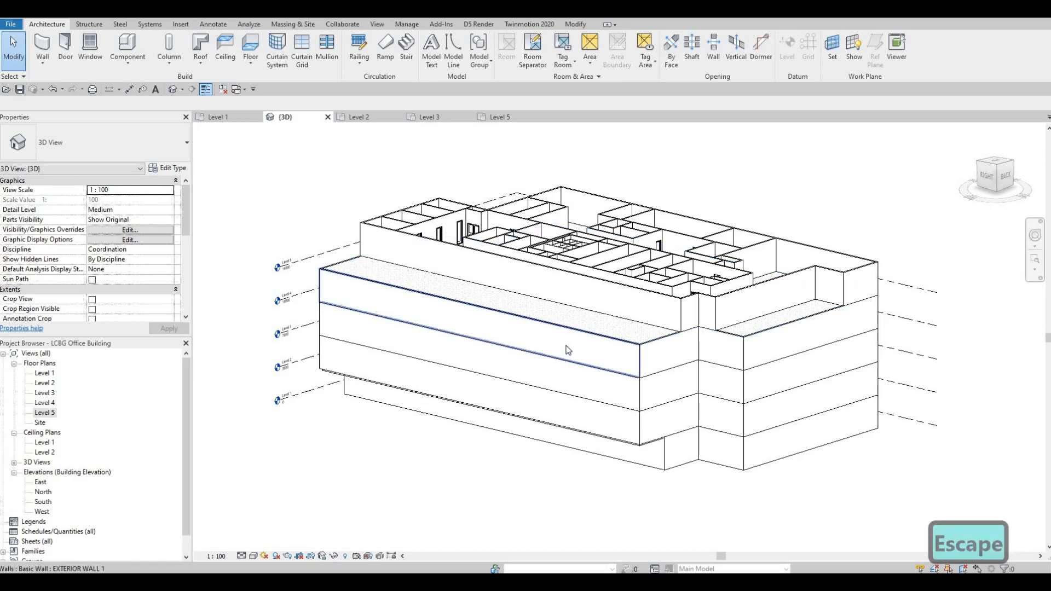
{"action": "left_click", "coordinate": [519, 335]}
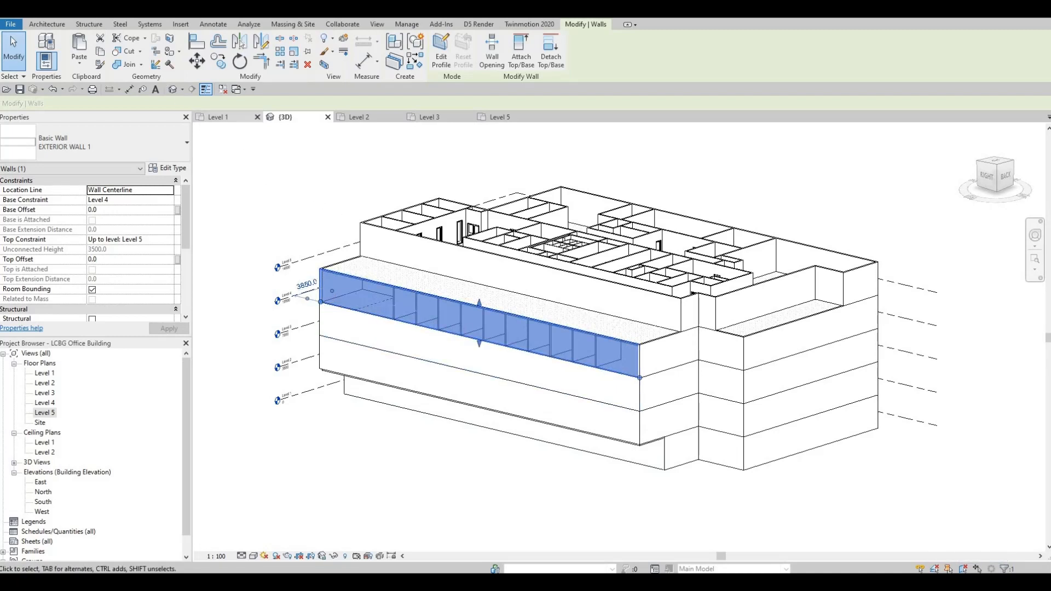
{"action": "left_click", "coordinate": [47, 24]}
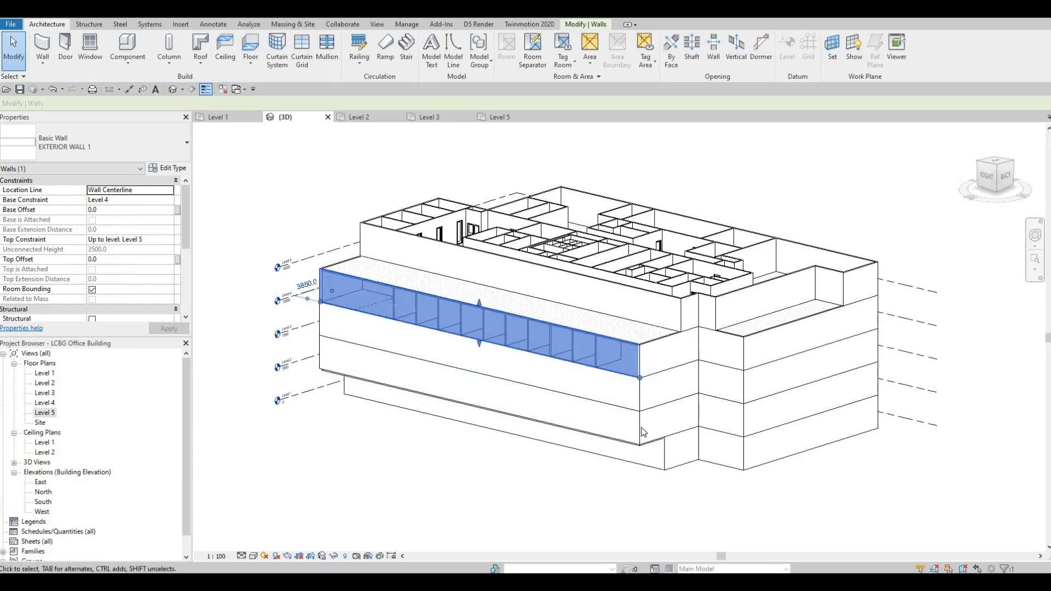
{"action": "middle_click_drag", "start_coordinate": [643, 451], "coordinate": [630, 295], "text": "shift"}
{"action": "key", "text": "Escape"}
{"action": "key", "text": "Escape"}
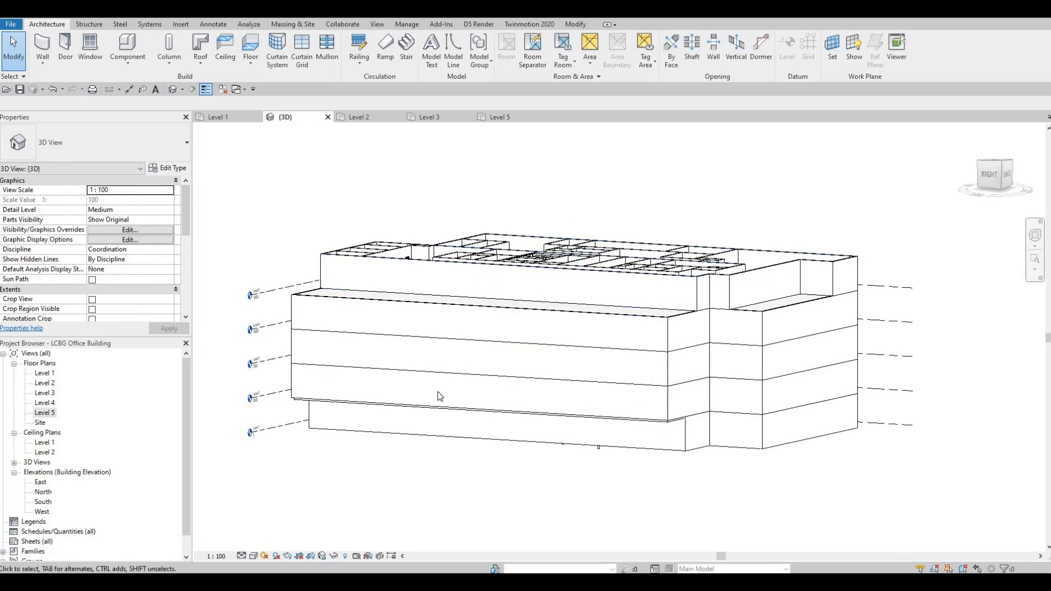
{"action": "middle_click_drag", "start_coordinate": [455, 364], "coordinate": [272, 368], "text": "shift"}
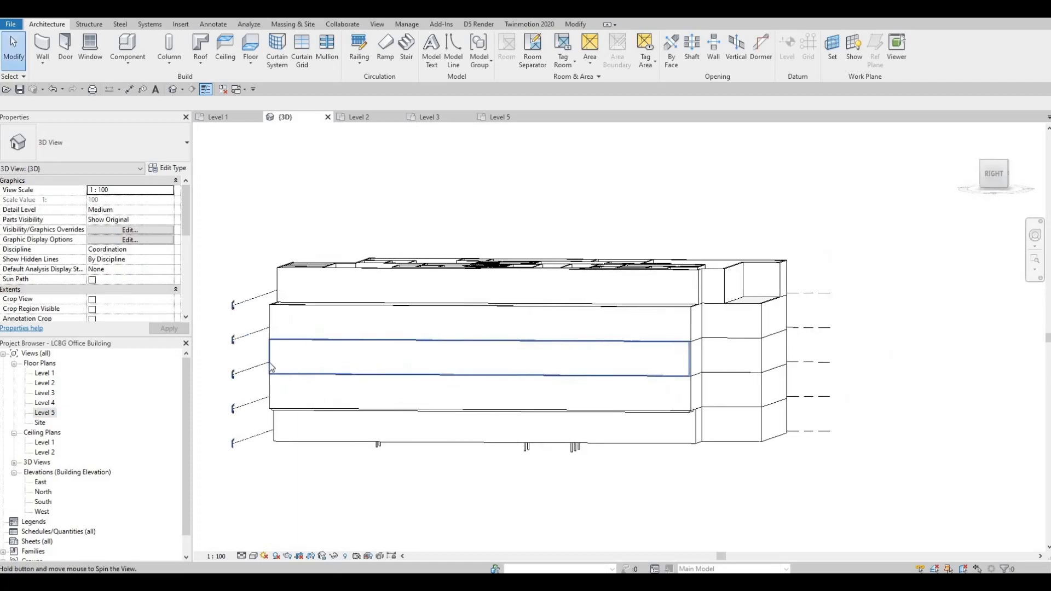
{"action": "middle_click_drag", "start_coordinate": [399, 345], "coordinate": [46, 508], "text": "shift"}
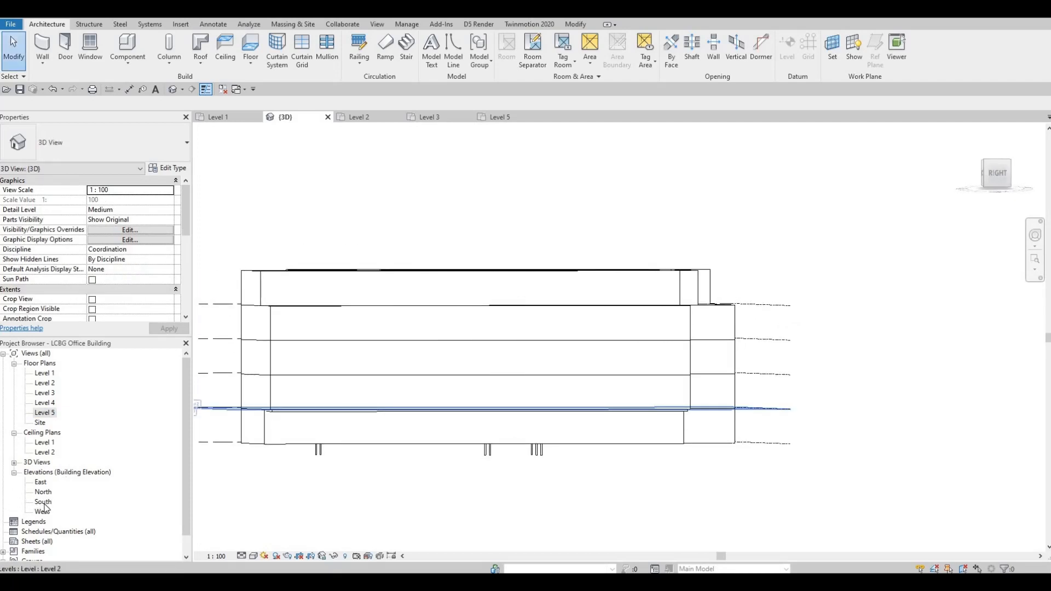
- In the South elevation, copy the Level 5 line 3500 mm straight up to add a new level
{"action": "double_click", "coordinate": [43, 502]}
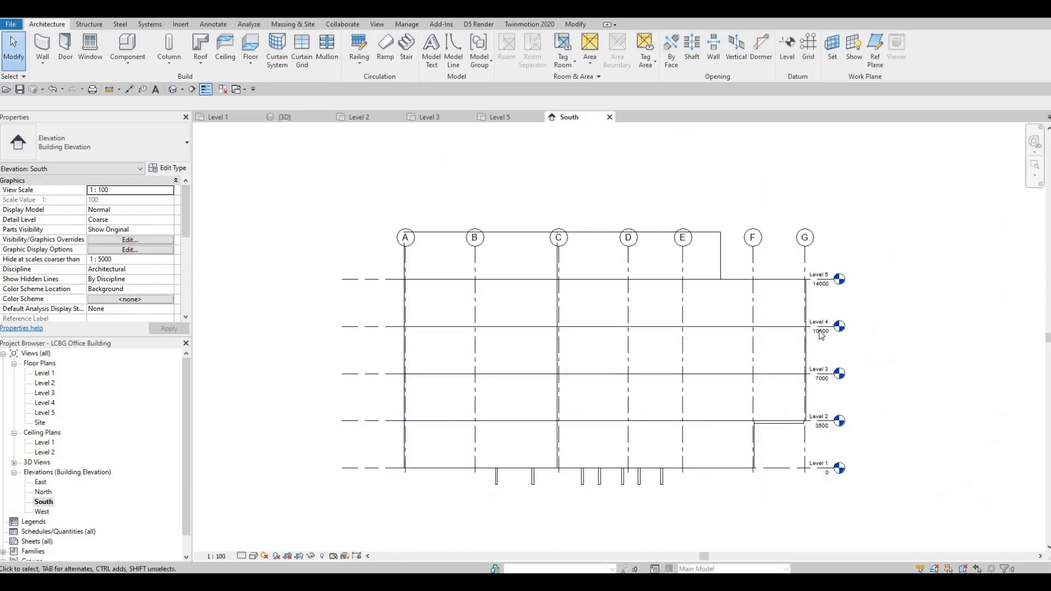
{"action": "middle_click_drag", "start_coordinate": [819, 330], "coordinate": [820, 368]}
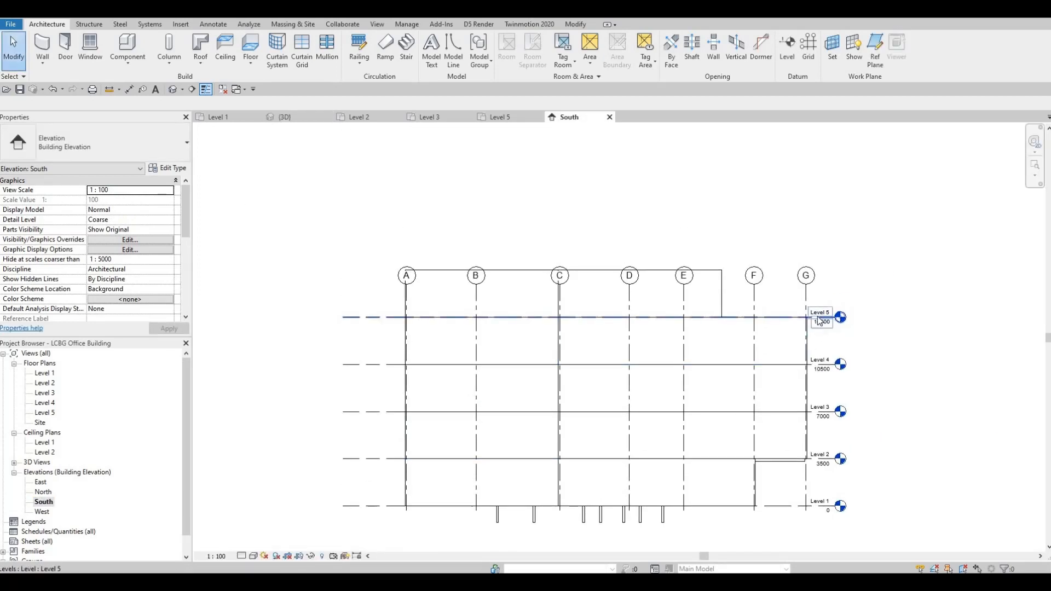
{"action": "left_click", "coordinate": [816, 316]}
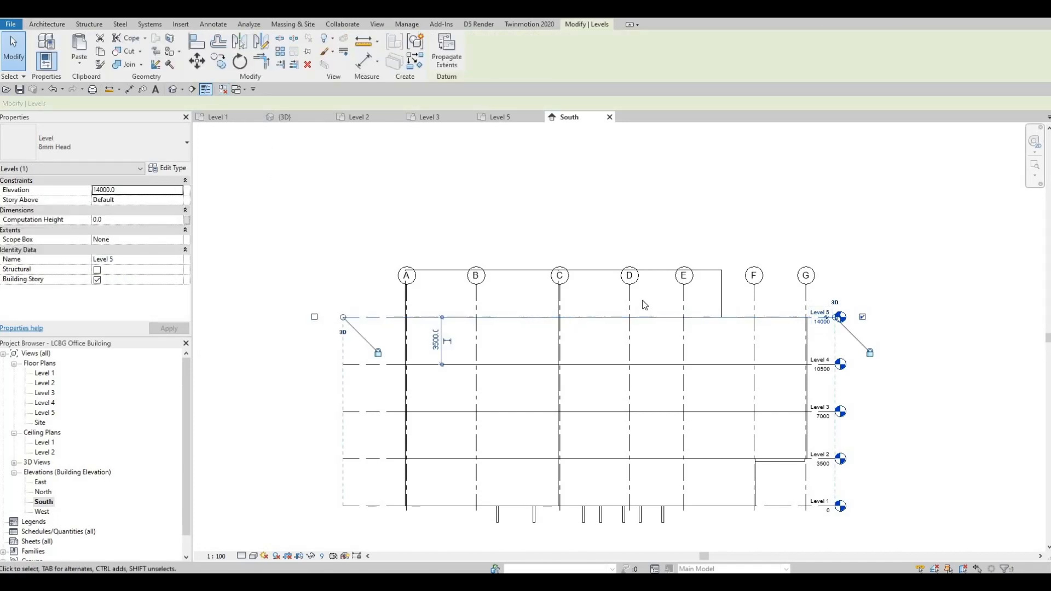
{"action": "left_click", "coordinate": [218, 62]}
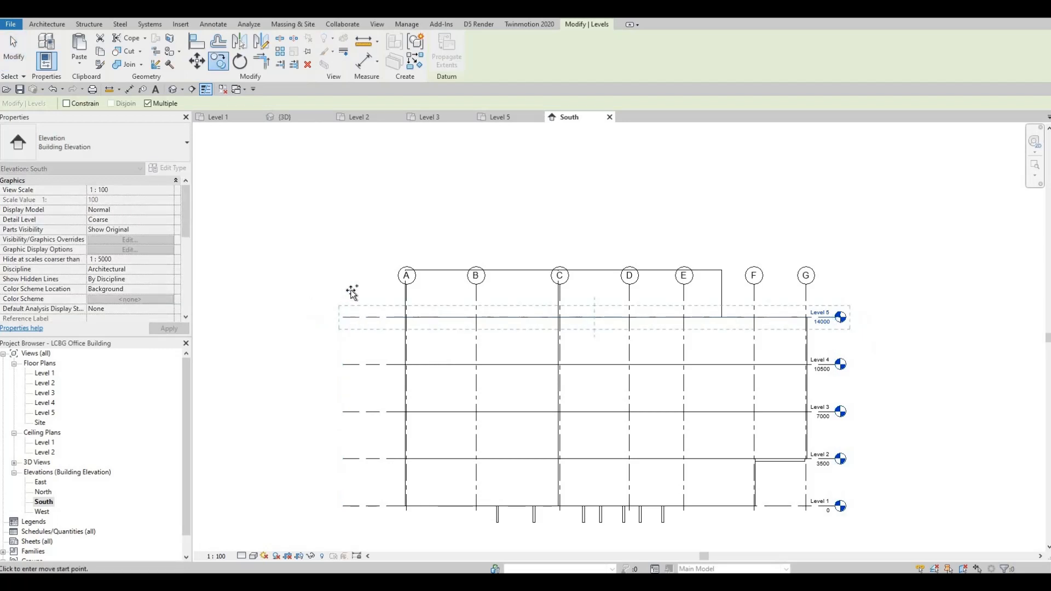
{"action": "left_click", "coordinate": [355, 316]}
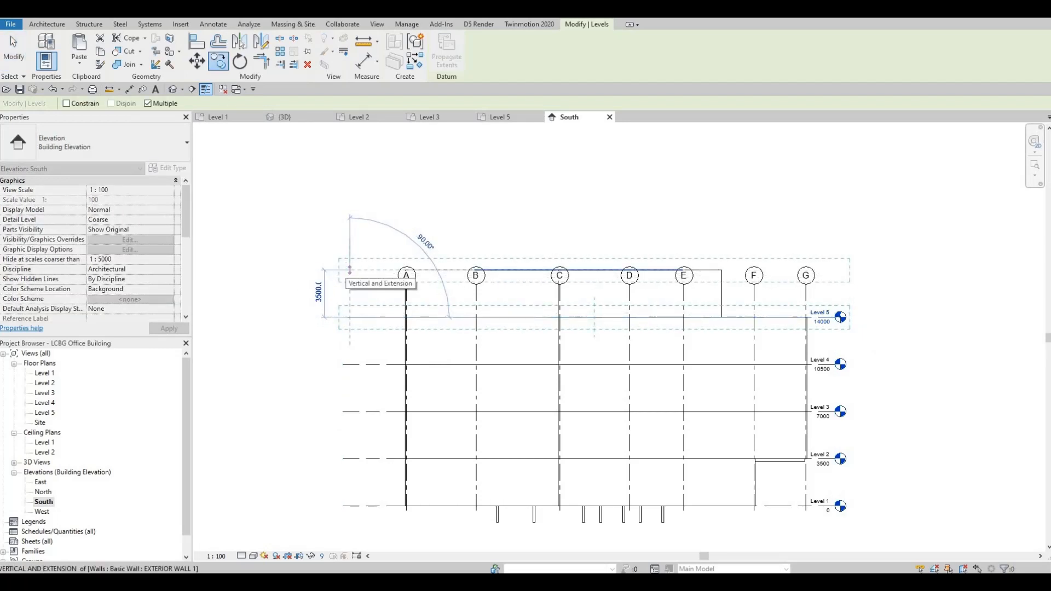
{"action": "type", "text": "3500"}
{"action": "key", "text": "Return"}
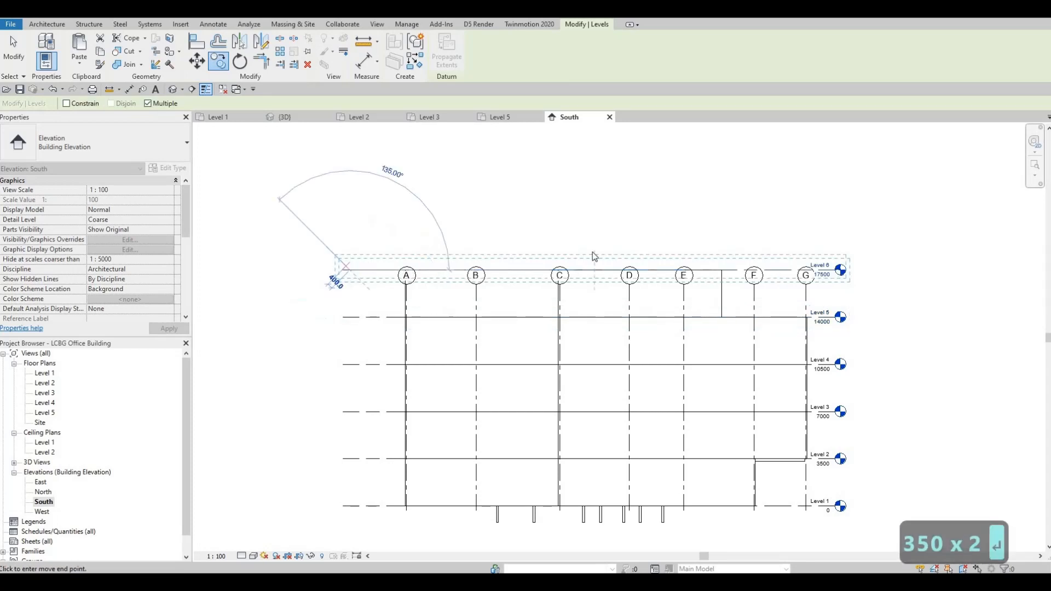
{"action": "key", "text": "Escape"}
{"action": "key", "text": "Escape"}
{"action": "key", "text": "Escape"}
{"action": "scroll", "coordinate": [796, 255], "scroll_direction": "up", "scroll_amount": 2}
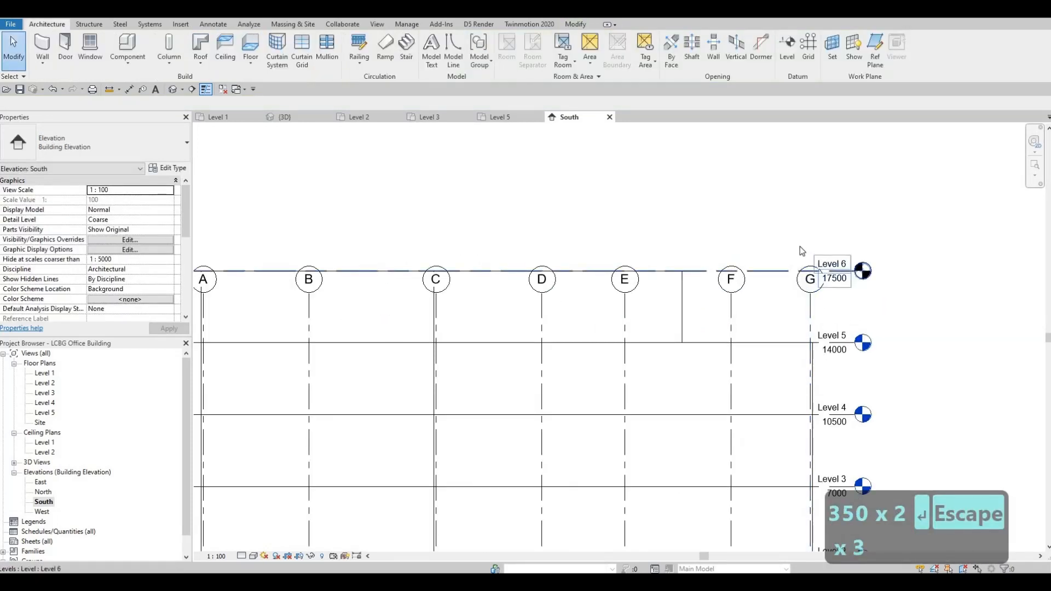
- Extend the grid lines upward so their bubbles A to G sit above the Level 6 line
{"action": "scroll", "coordinate": [798, 253], "scroll_direction": "down", "scroll_amount": 2}
{"action": "left_click", "coordinate": [799, 253]}
{"action": "left_click_drag", "start_coordinate": [799, 252], "coordinate": [799, 216]}
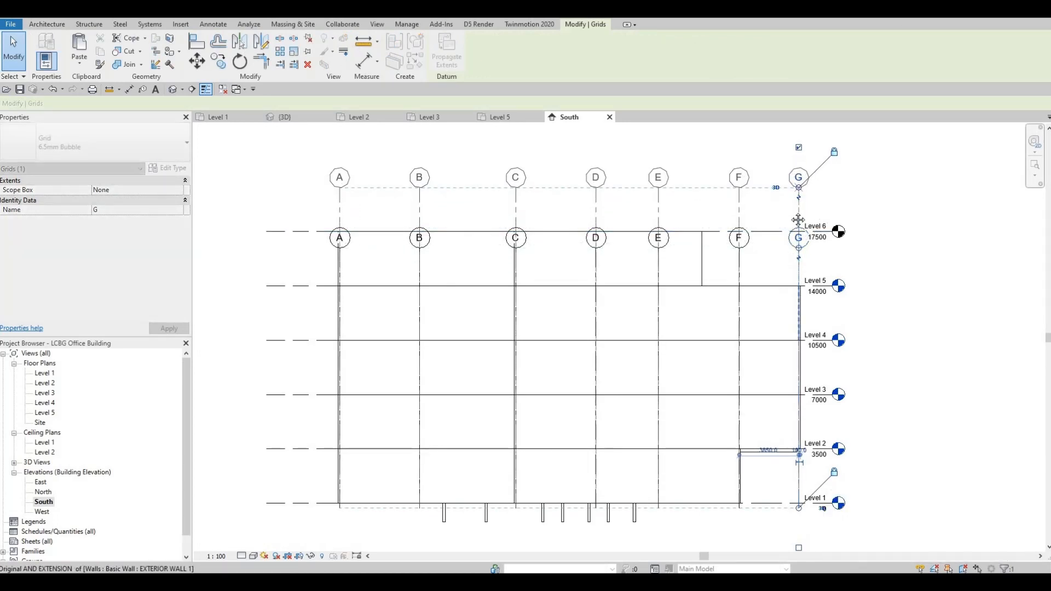
{"action": "key", "text": "Escape"}
{"action": "key", "text": "Escape"}
{"action": "middle_click_drag", "start_coordinate": [827, 361], "coordinate": [823, 263]}
{"action": "scroll", "coordinate": [823, 262], "scroll_direction": "down", "scroll_amount": 1}
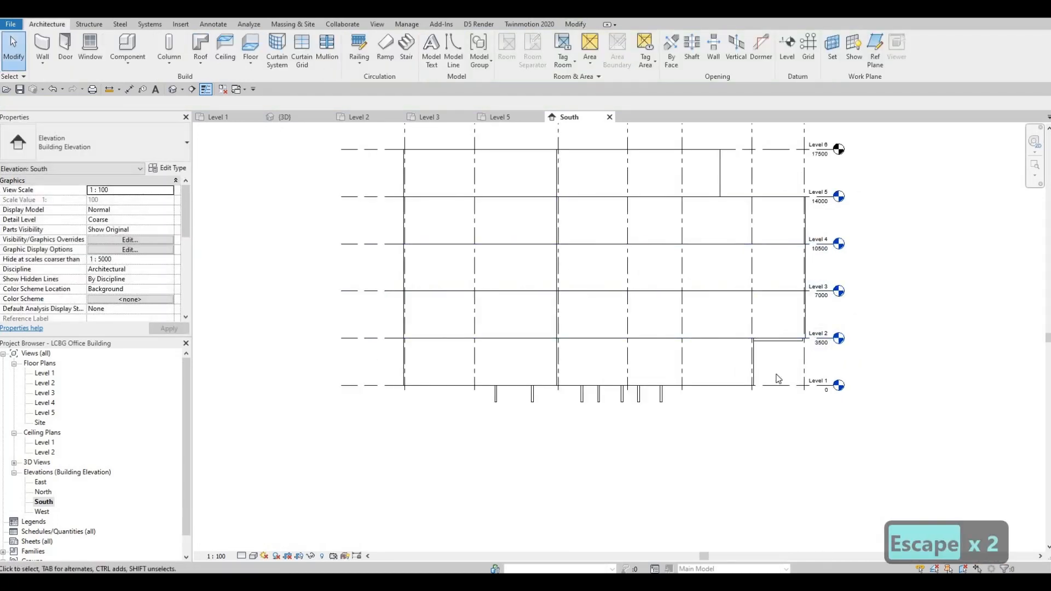
{"action": "middle_click_drag", "start_coordinate": [672, 369], "coordinate": [667, 406]}
{"action": "scroll", "coordinate": [667, 407], "scroll_direction": "down", "scroll_amount": 1}
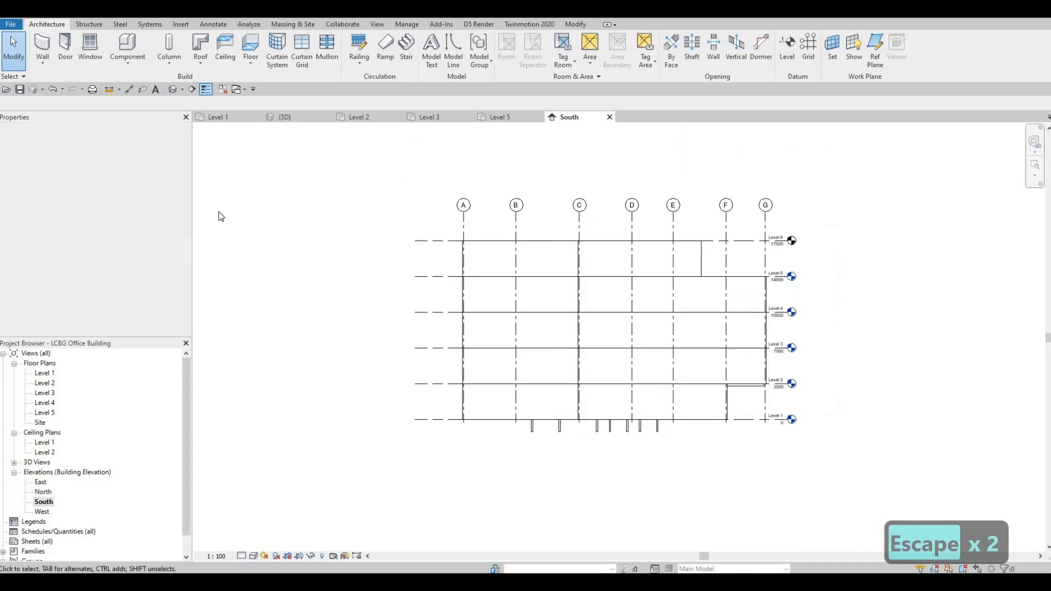
- Start a roof by footprint in the Level 5 floor plan and duplicate the Generic Roof - 300mm type as ROOF 1
{"action": "left_click", "coordinate": [171, 89]}
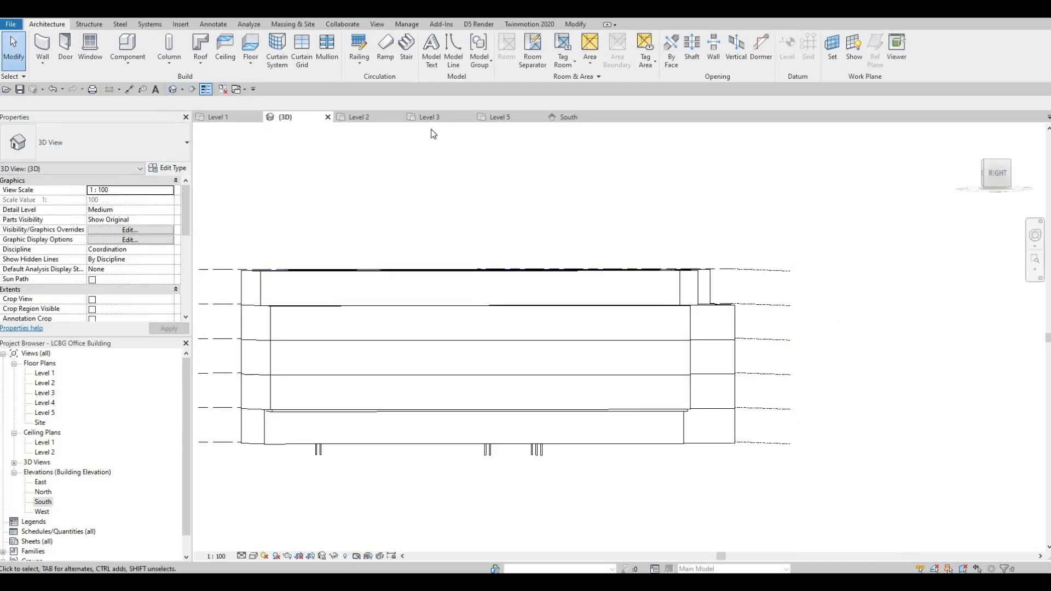
{"action": "left_click", "coordinate": [499, 117]}
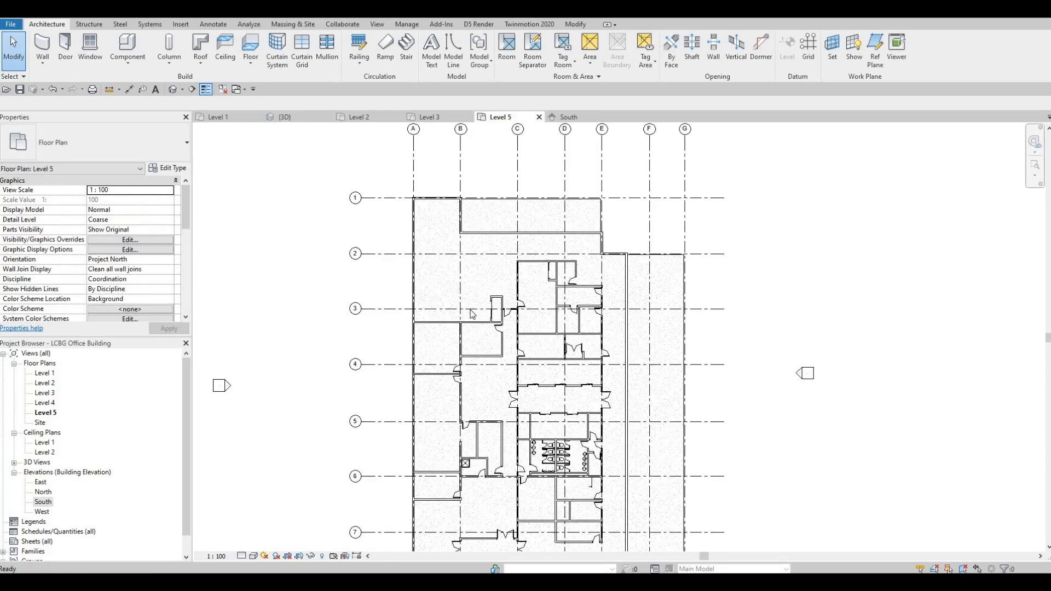
{"action": "scroll", "coordinate": [500, 214], "scroll_direction": "down", "scroll_amount": 2}
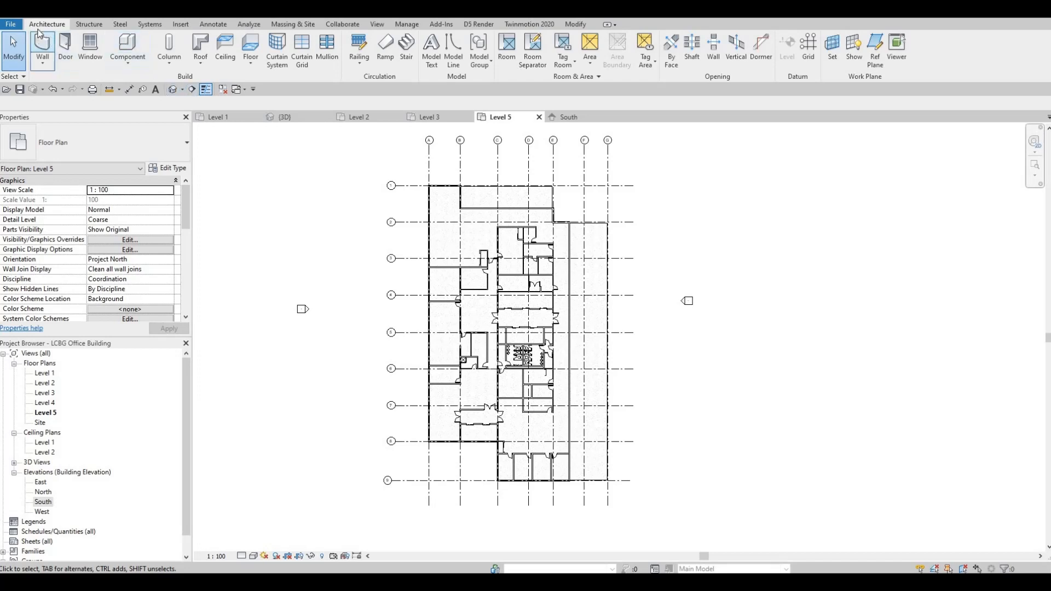
{"action": "left_click", "coordinate": [202, 46]}
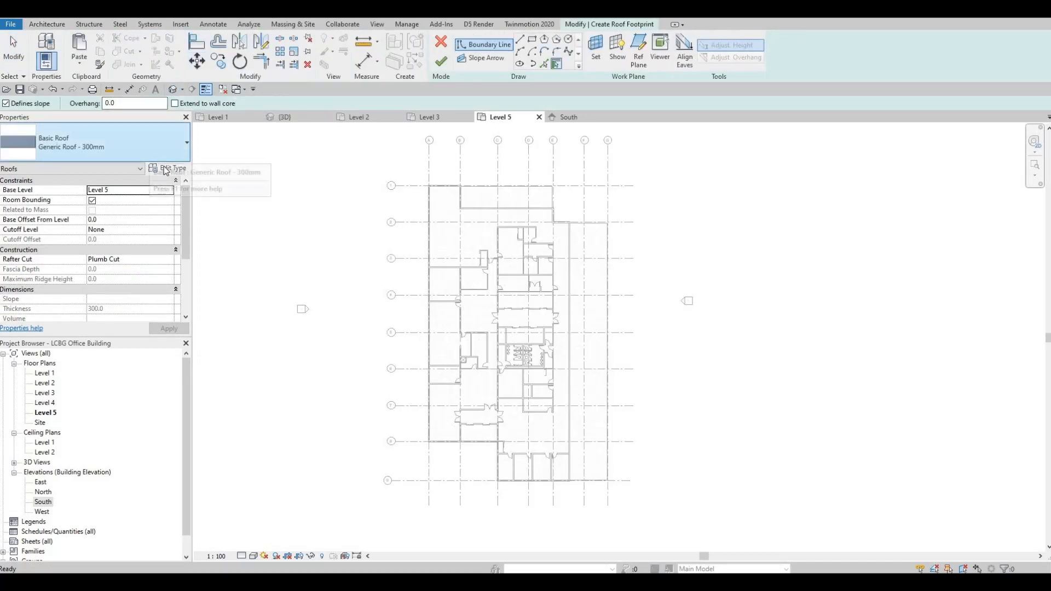
{"action": "left_click", "coordinate": [575, 136]}
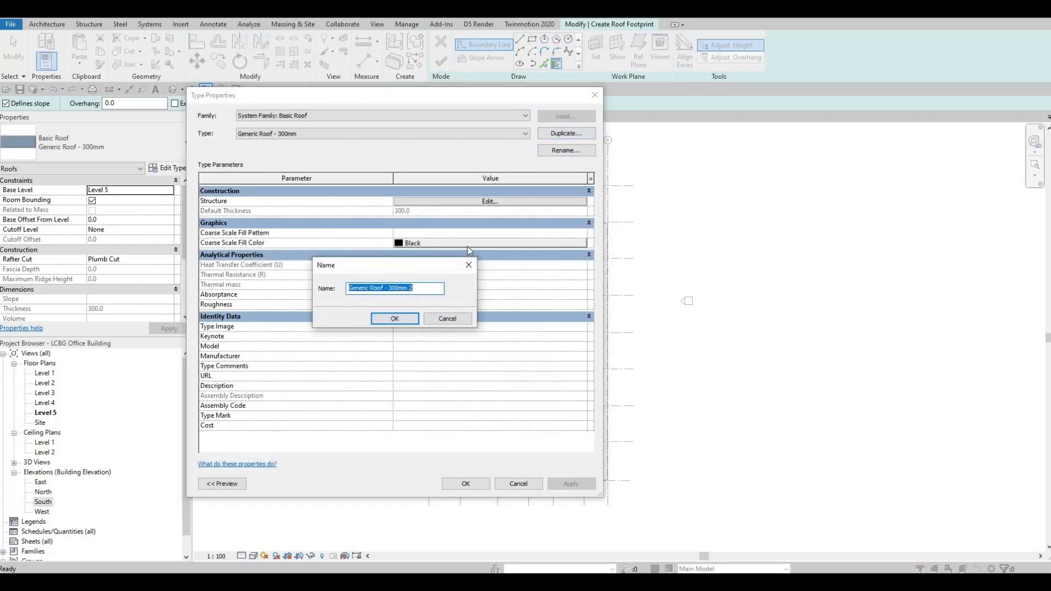
{"action": "type", "text": "roof 1"}
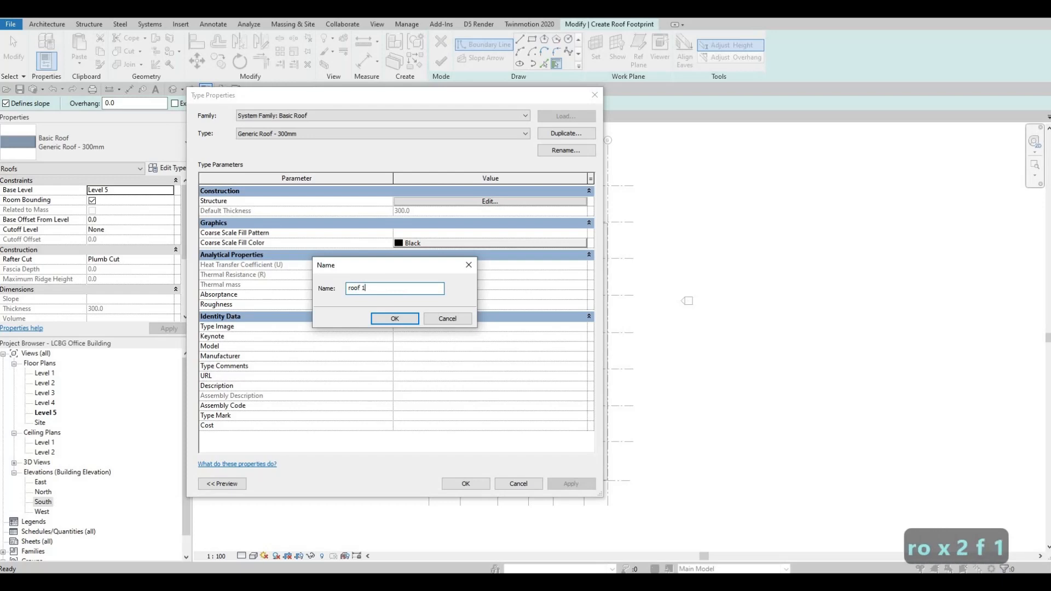
{"action": "key", "text": "BackSpace"}
{"action": "key", "text": "BackSpace"}
{"action": "key", "text": "BackSpace"}
{"action": "key", "text": "BackSpace"}
{"action": "key", "text": "BackSpace"}
{"action": "key", "text": "BackSpace"}
{"action": "key", "text": "BackSpace"}
{"action": "key", "text": "BackSpace"}
{"action": "key", "text": "BackSpace"}
{"action": "key", "text": "BackSpace"}
{"action": "key", "text": "BackSpace"}
{"action": "key", "text": "BackSpace"}
{"action": "key", "text": "BackSpace"}
{"action": "key", "text": "Caps_Lock"}
{"action": "type", "text": "ROOF"}
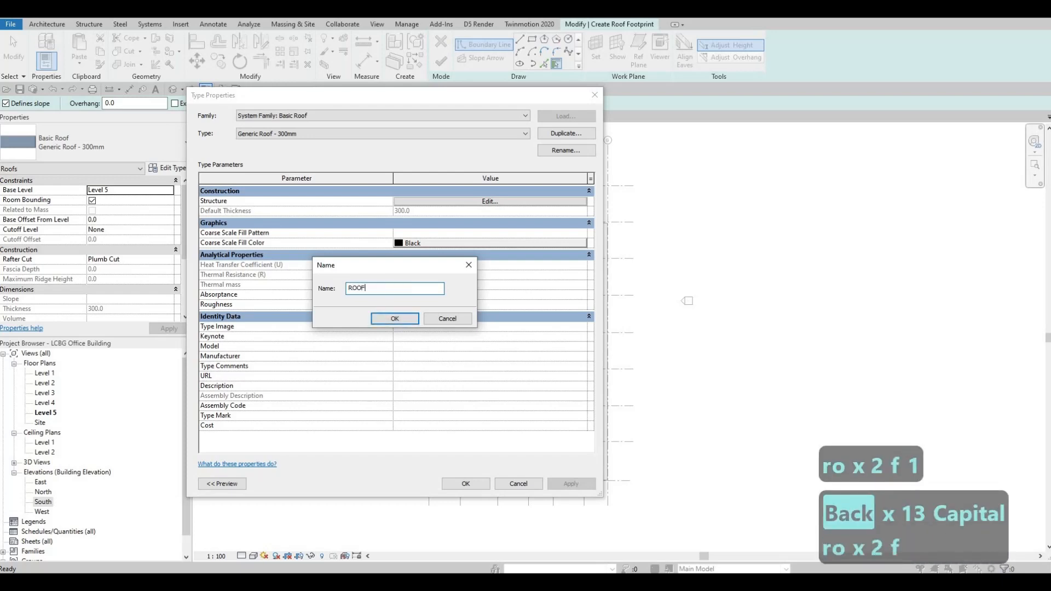
{"action": "left_click", "coordinate": [403, 324]}
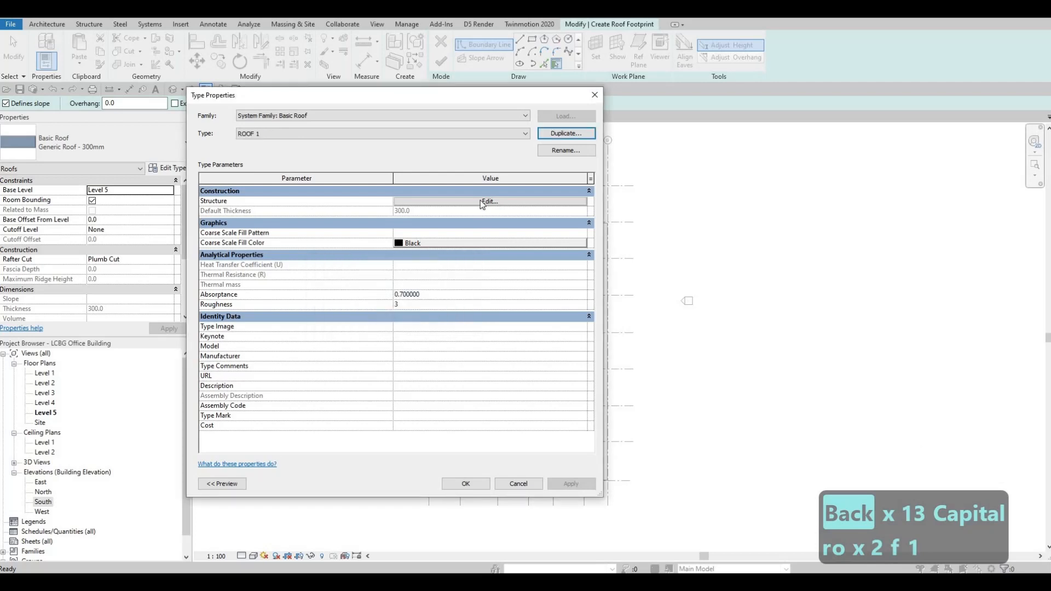
- Set the ROOF 1 structure layer to 200 mm thickness with the Concrete, Precast material and apply the type
{"action": "left_click", "coordinate": [414, 203]}
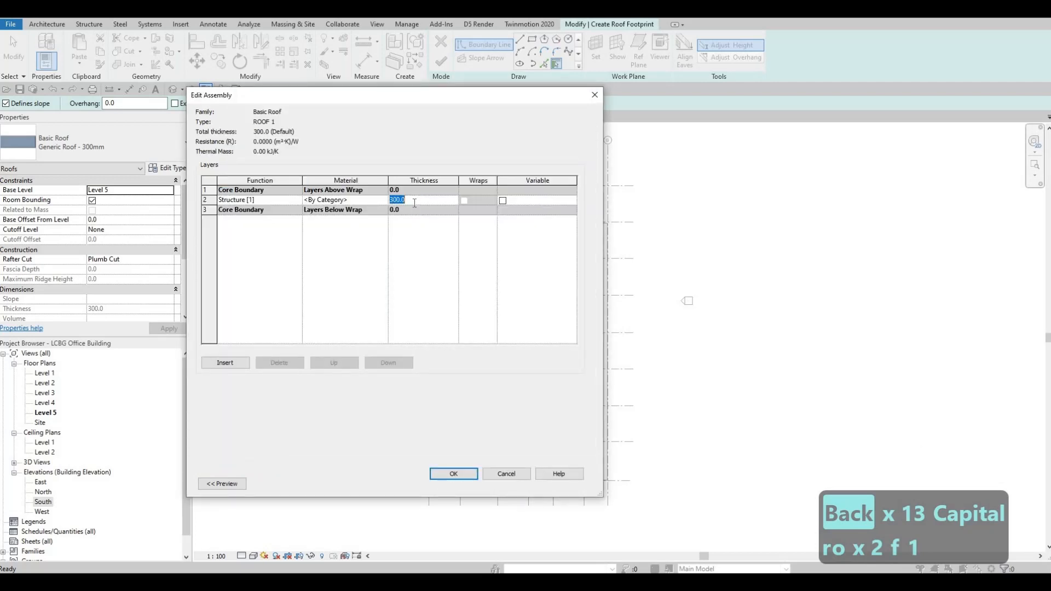
{"action": "type", "text": "200"}
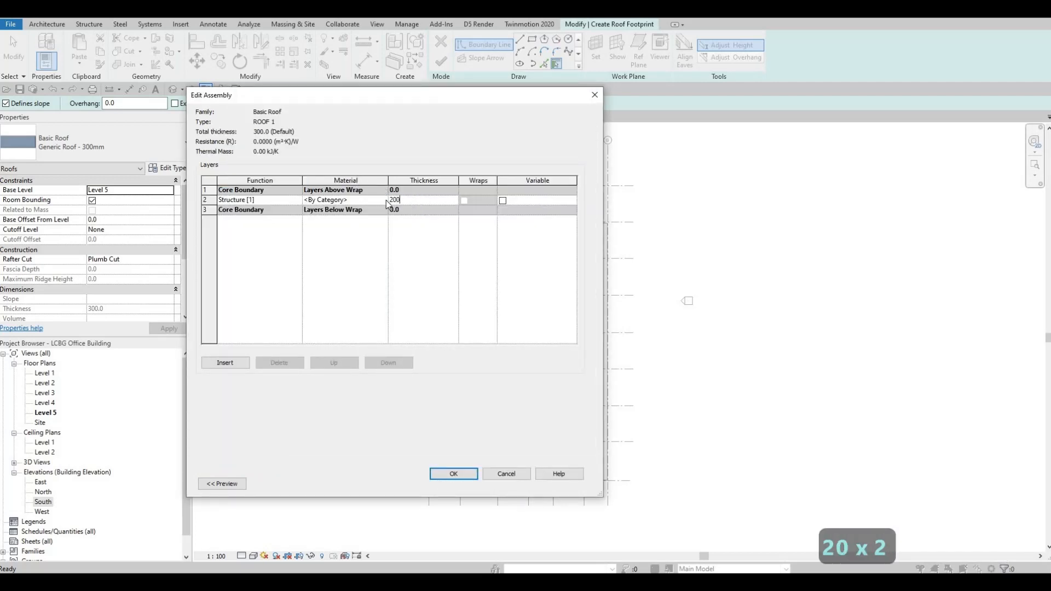
{"action": "left_click", "coordinate": [377, 200]}
{"action": "left_click", "coordinate": [383, 201]}
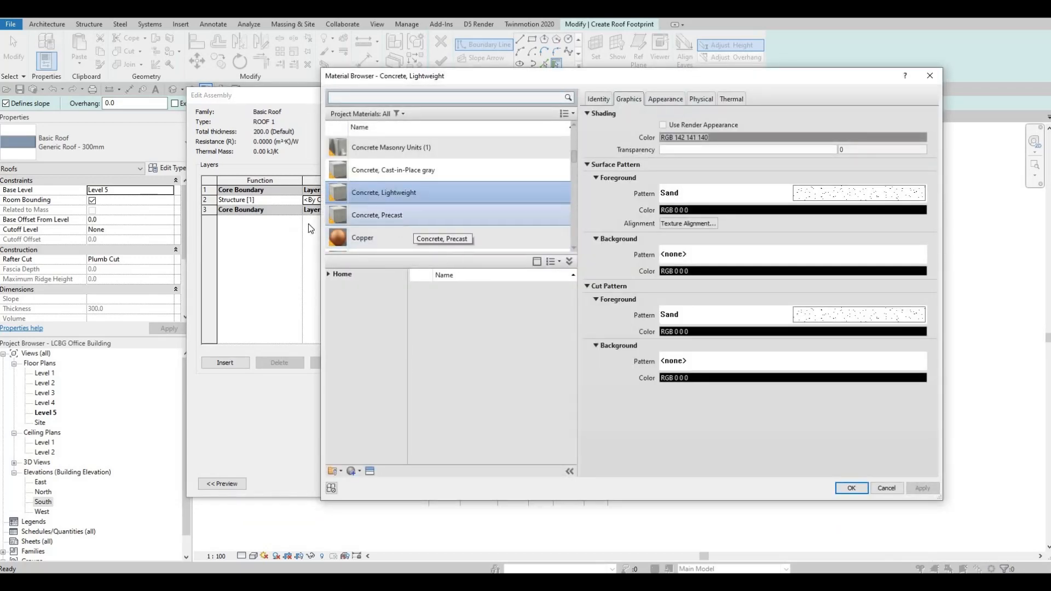
{"action": "left_click", "coordinate": [367, 218]}
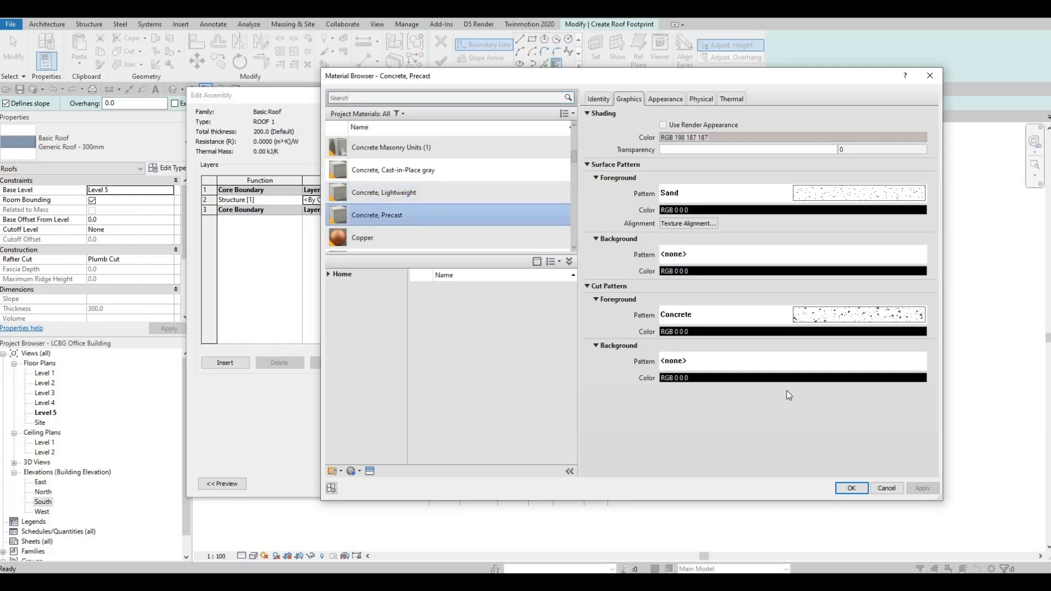
{"action": "left_click", "coordinate": [850, 488]}
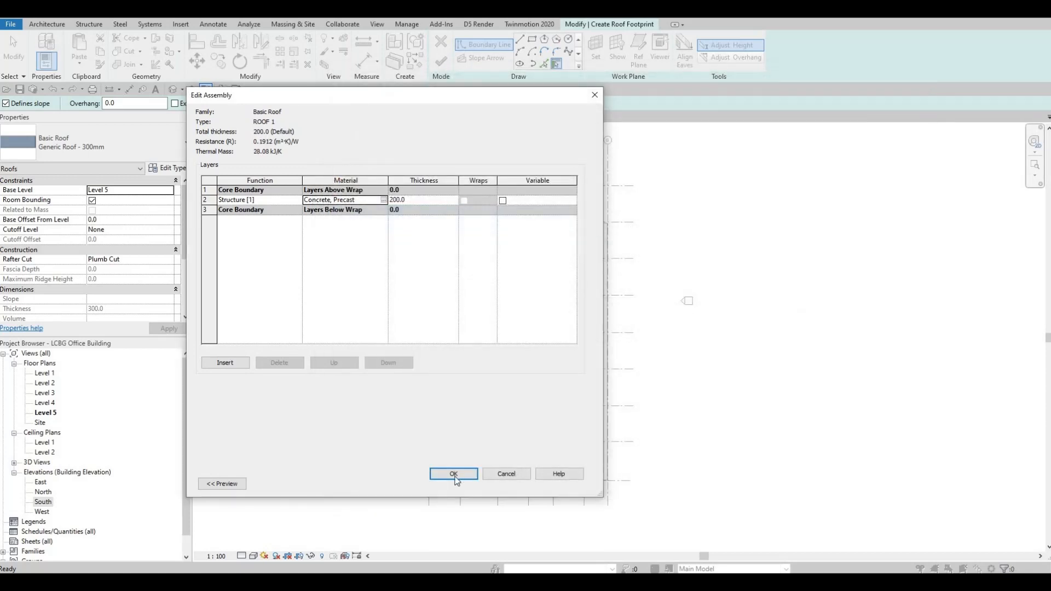
{"action": "left_click", "coordinate": [454, 474]}
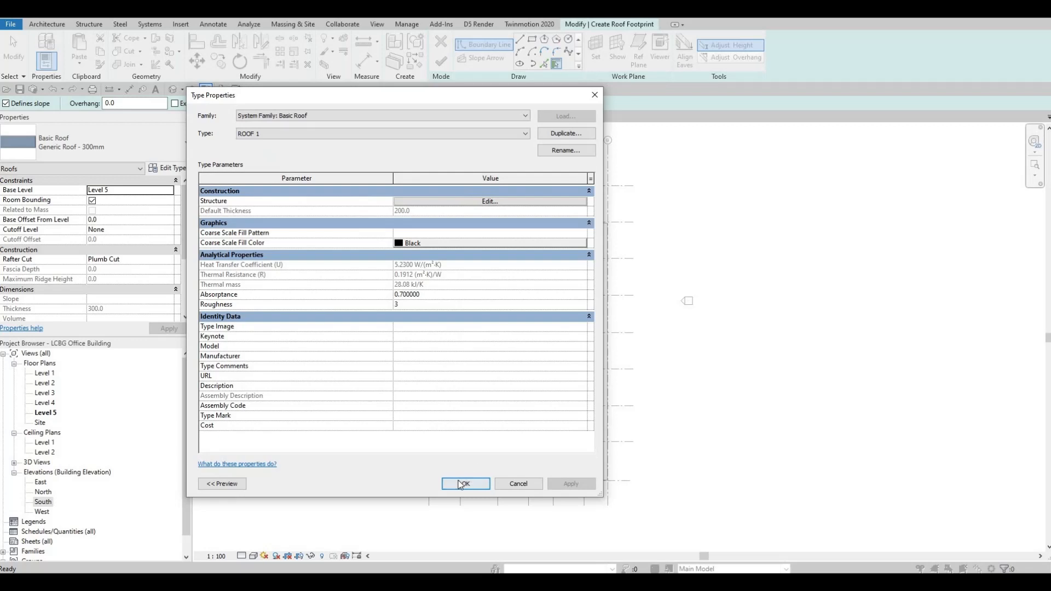
{"action": "left_click", "coordinate": [463, 483]}
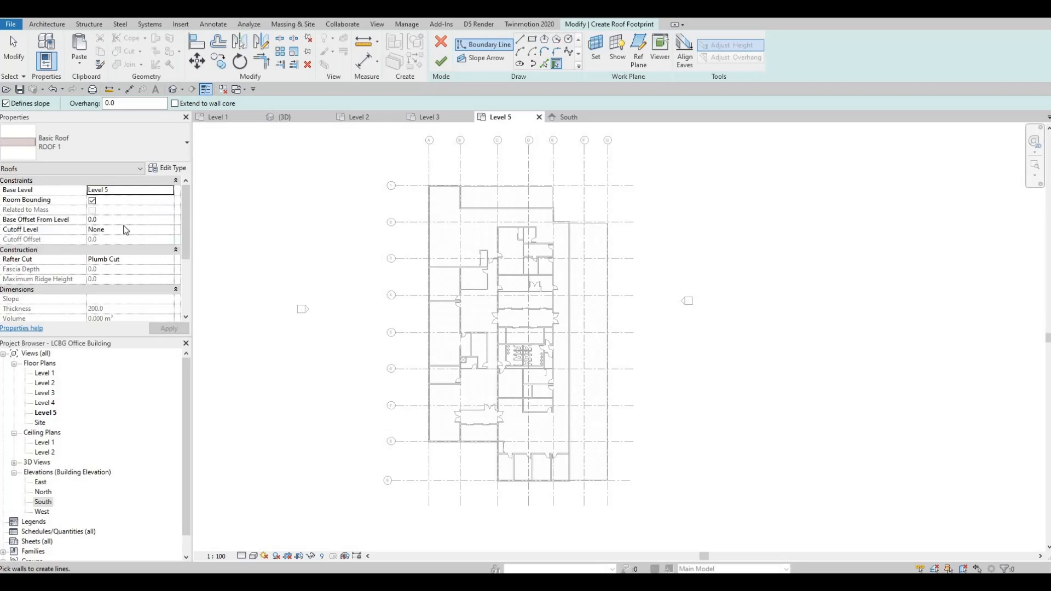
- Set the roof's base level to Level 6
{"action": "key", "text": "alt+Down"}
{"action": "left_click", "coordinate": [120, 241]}
{"action": "middle_click_drag", "start_coordinate": [579, 246], "coordinate": [571, 277]}
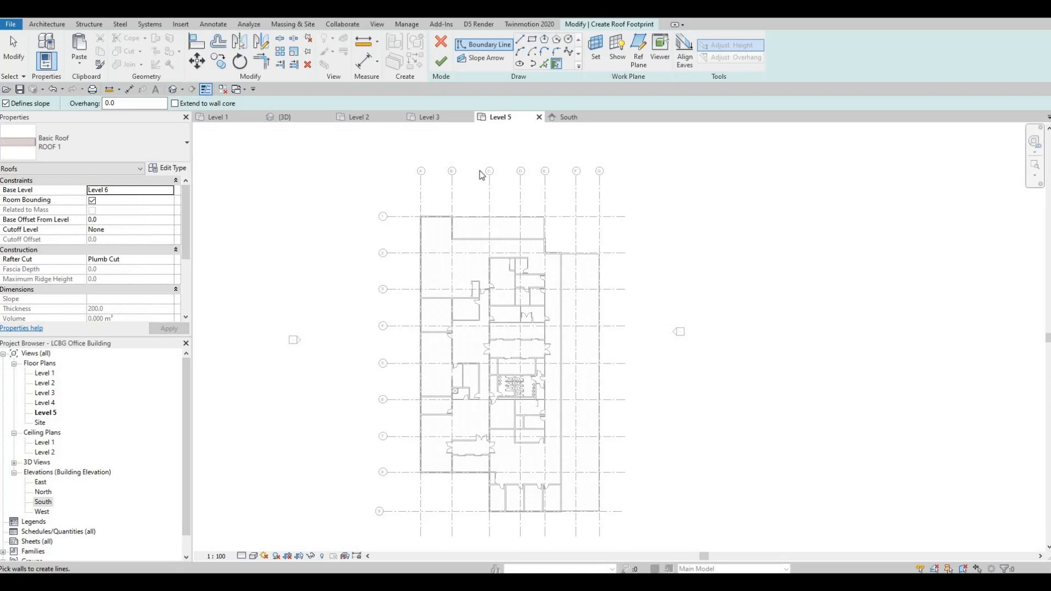
- Set up a rectangular roof boundary sketch at the exterior wall corner near grids A and 1, with slope definition turned off
{"action": "left_click", "coordinate": [531, 40]}
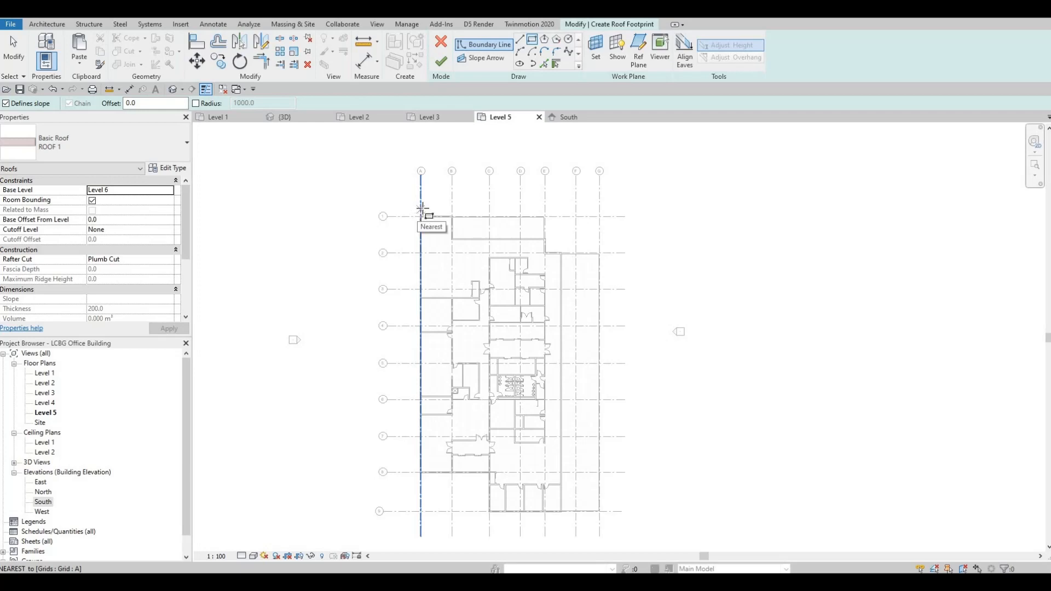
{"action": "scroll", "coordinate": [422, 208], "scroll_direction": "up", "scroll_amount": 2}
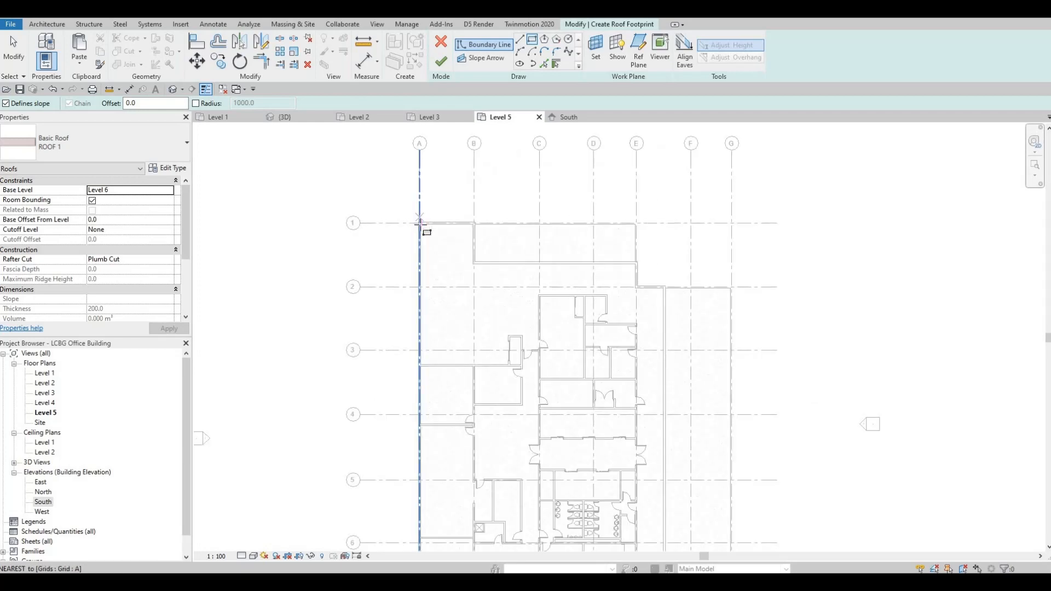
{"action": "scroll", "coordinate": [419, 222], "scroll_direction": "up", "scroll_amount": 2}
{"action": "scroll", "coordinate": [418, 225], "scroll_direction": "up", "scroll_amount": 2}
{"action": "left_click", "coordinate": [417, 226]}
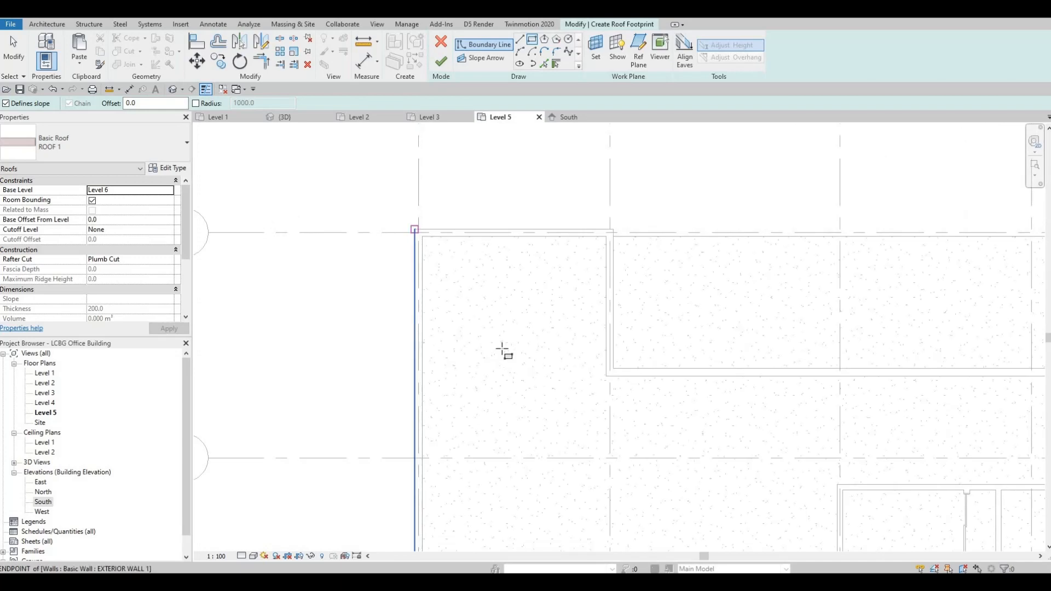
{"action": "scroll", "coordinate": [502, 345], "scroll_direction": "down", "scroll_amount": 2}
{"action": "key", "text": "Escape"}
{"action": "scroll", "coordinate": [501, 343], "scroll_direction": "up", "scroll_amount": 2}
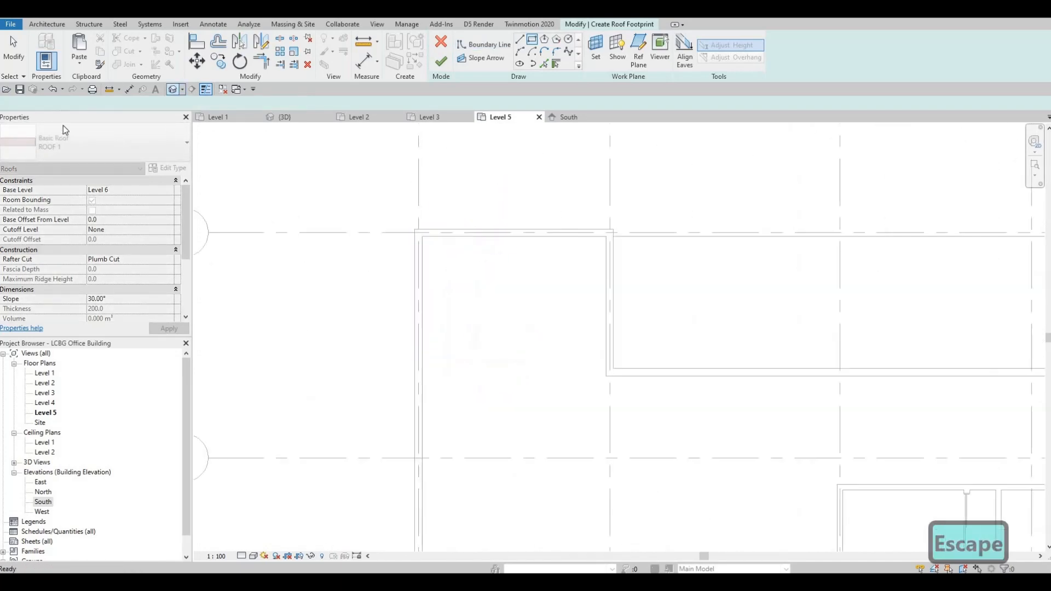
{"action": "left_click", "coordinate": [417, 230]}
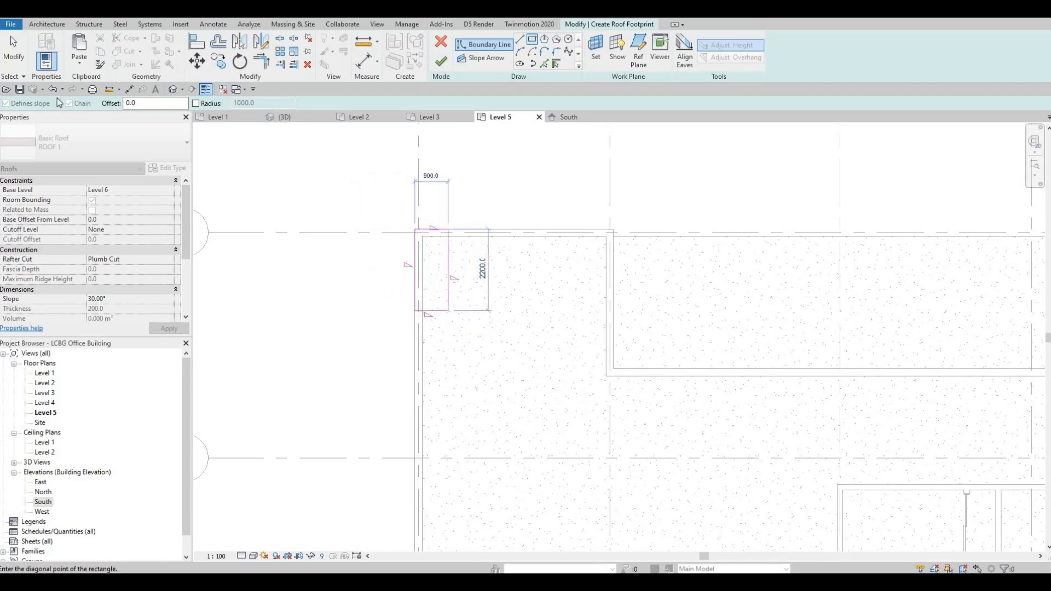
{"action": "key", "text": "Escape"}
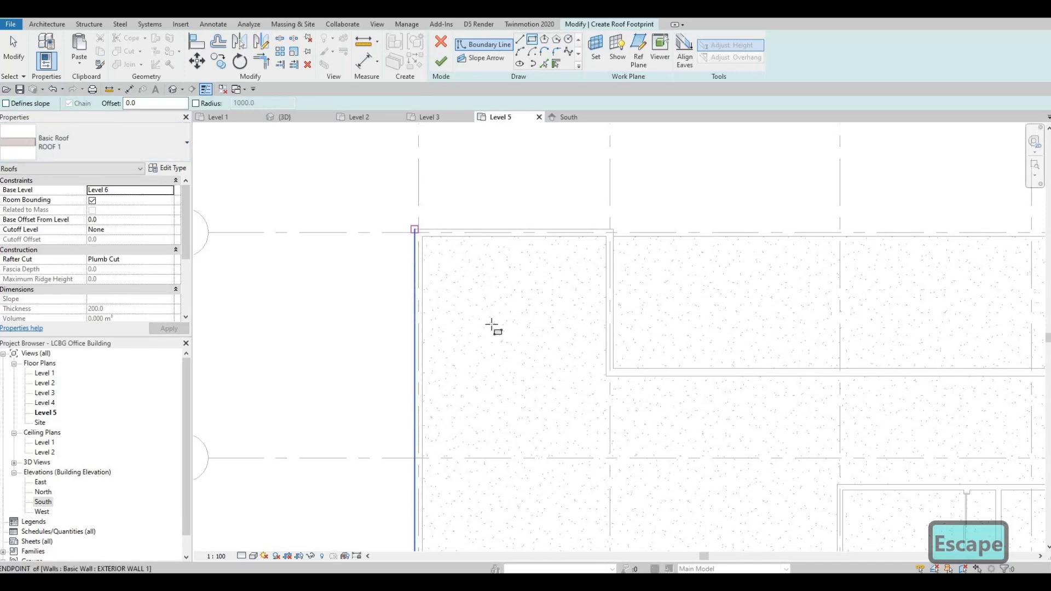
- Sketch the rectangular roof boundary from the outer wall corner at grids A and 1 to the intersection of grids G and 8
{"action": "left_click", "coordinate": [414, 230]}
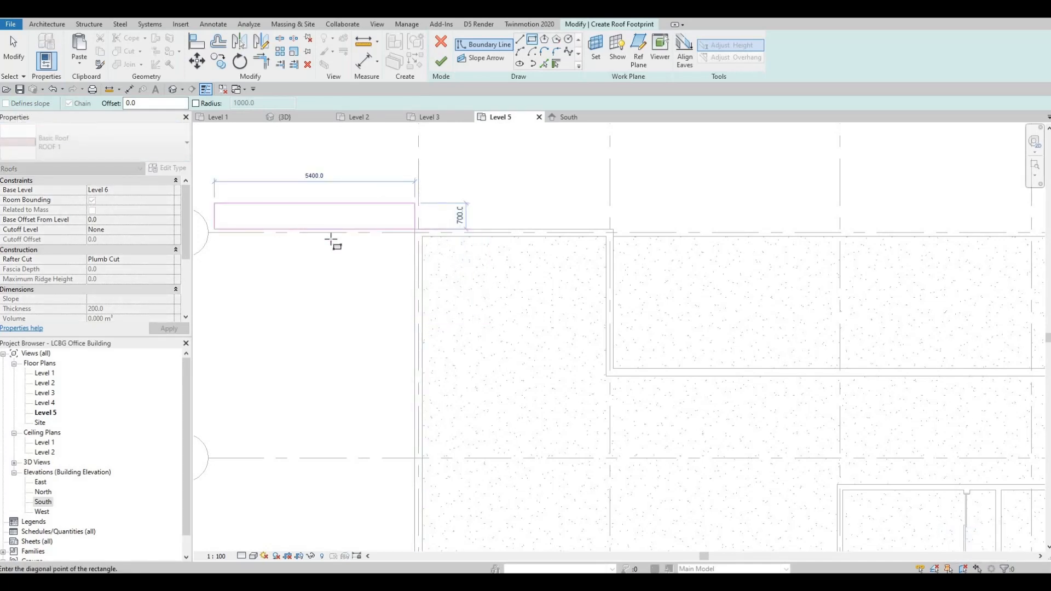
{"action": "scroll", "coordinate": [526, 274], "scroll_direction": "down", "scroll_amount": 5}
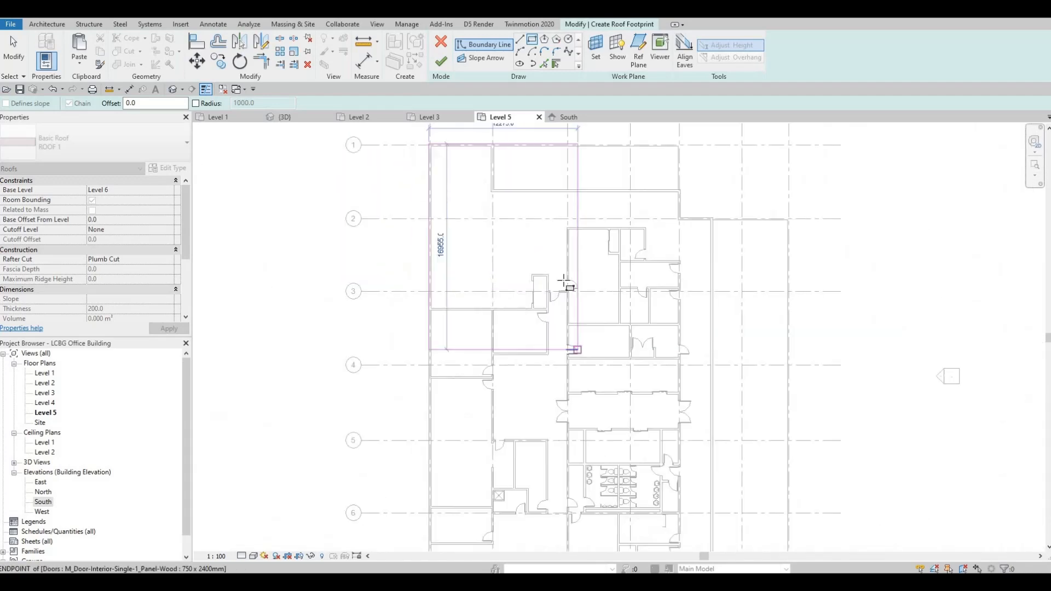
{"action": "middle_click_drag", "start_coordinate": [565, 281], "coordinate": [612, 344]}
{"action": "scroll", "coordinate": [613, 344], "scroll_direction": "down", "scroll_amount": 3}
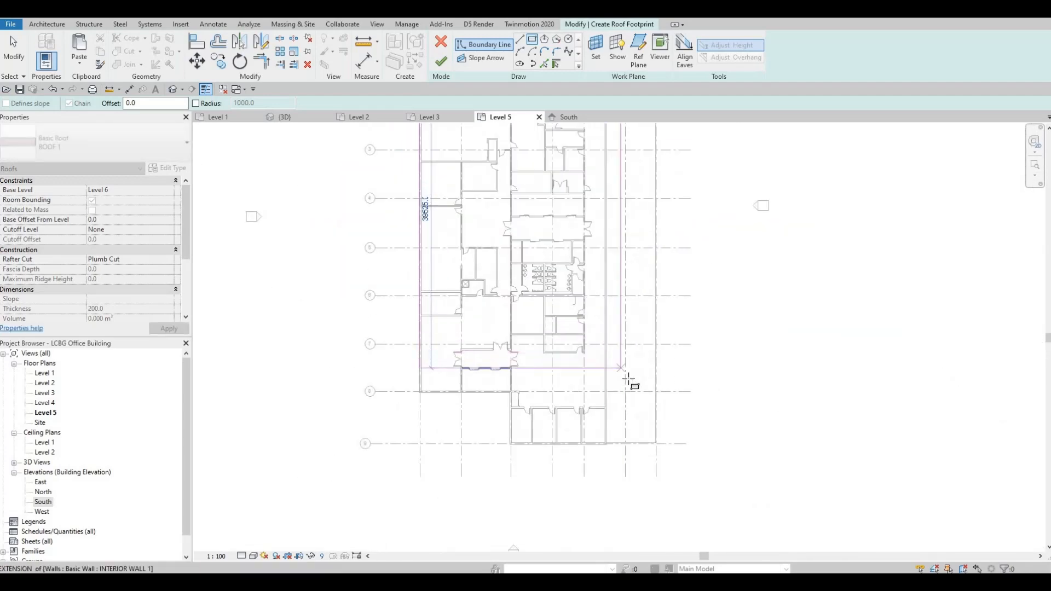
{"action": "scroll", "coordinate": [632, 403], "scroll_direction": "up", "scroll_amount": 2}
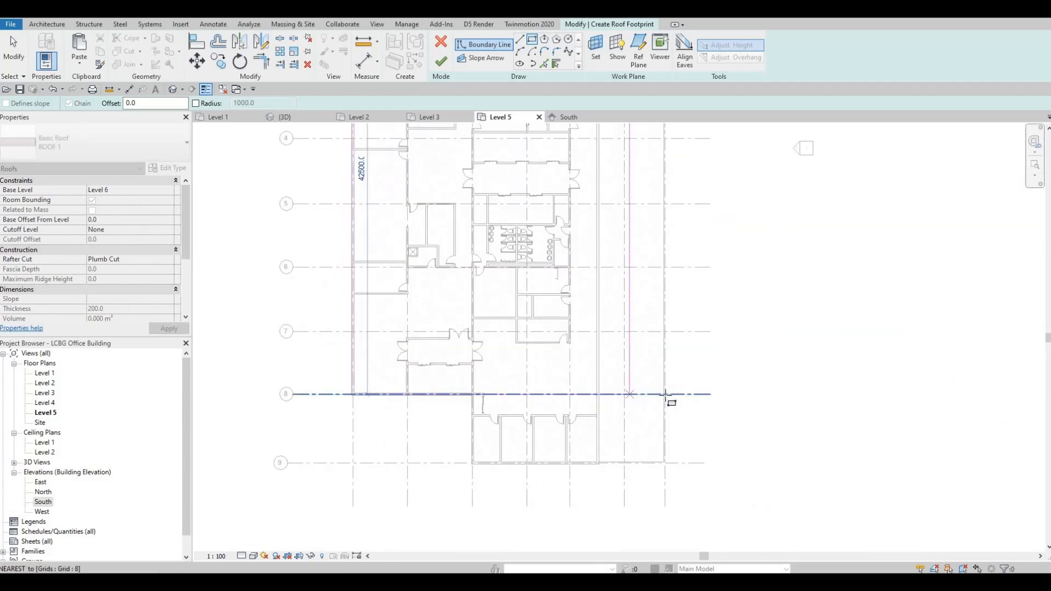
{"action": "left_click", "coordinate": [670, 396]}
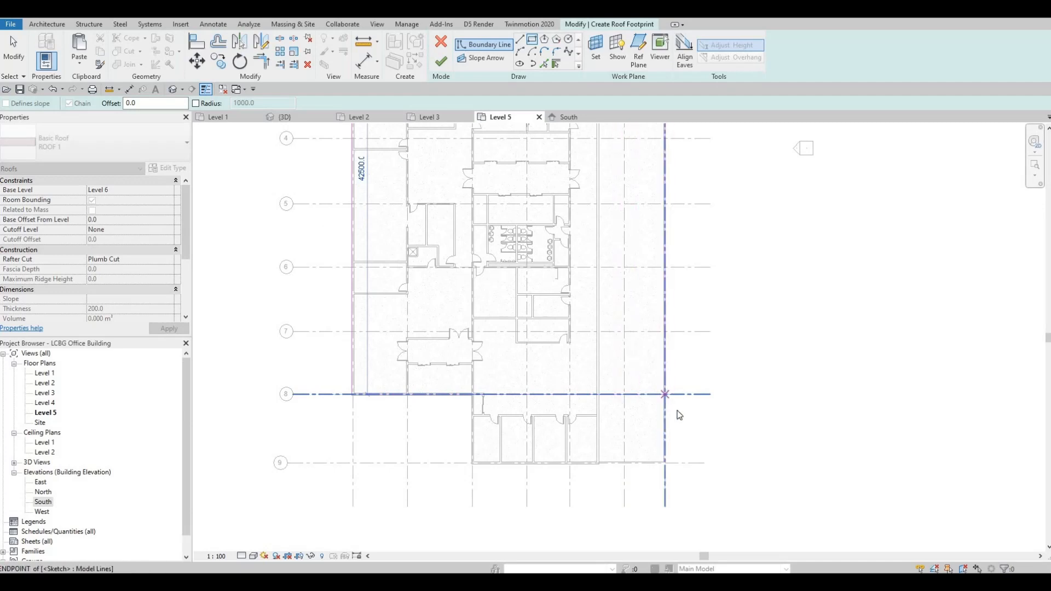
{"action": "key", "text": "Escape"}
{"action": "key", "text": "Escape"}
{"action": "scroll", "coordinate": [678, 416], "scroll_direction": "up", "scroll_amount": 5}
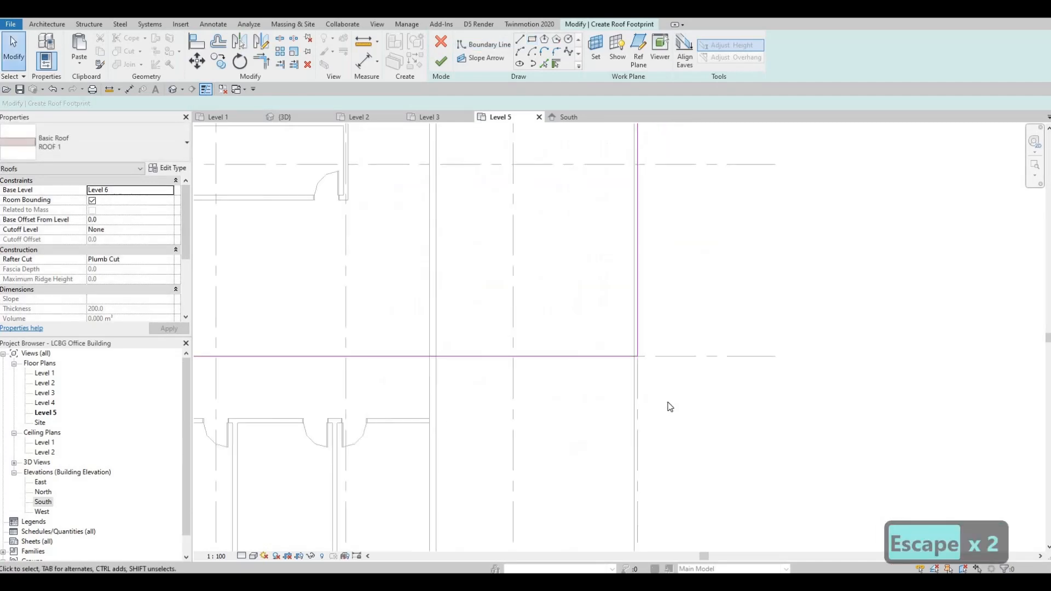
{"action": "scroll", "coordinate": [674, 414], "scroll_direction": "down", "scroll_amount": 3}
{"action": "scroll", "coordinate": [680, 416], "scroll_direction": "up", "scroll_amount": 5}
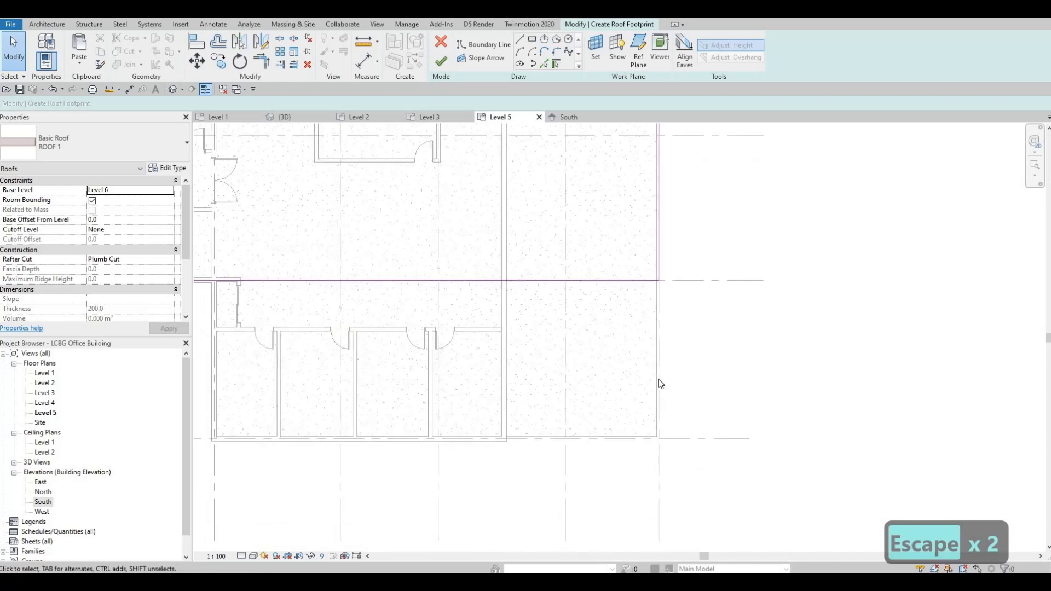
{"action": "scroll", "coordinate": [684, 416], "scroll_direction": "down", "scroll_amount": 8}
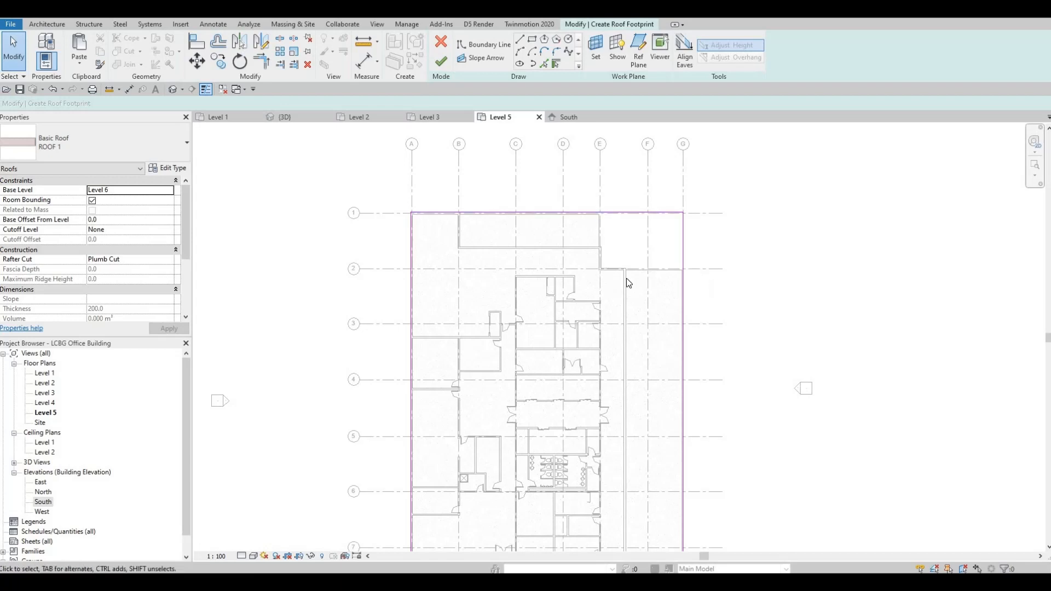
- Draw boundary lines from the grid 1 edge about 6070 mm along the exterior wall at grid E, and across to the grid G edge
{"action": "key", "text": "Escape"}
{"action": "key", "text": "Escape"}
{"action": "scroll", "coordinate": [601, 229], "scroll_direction": "up", "scroll_amount": 4}
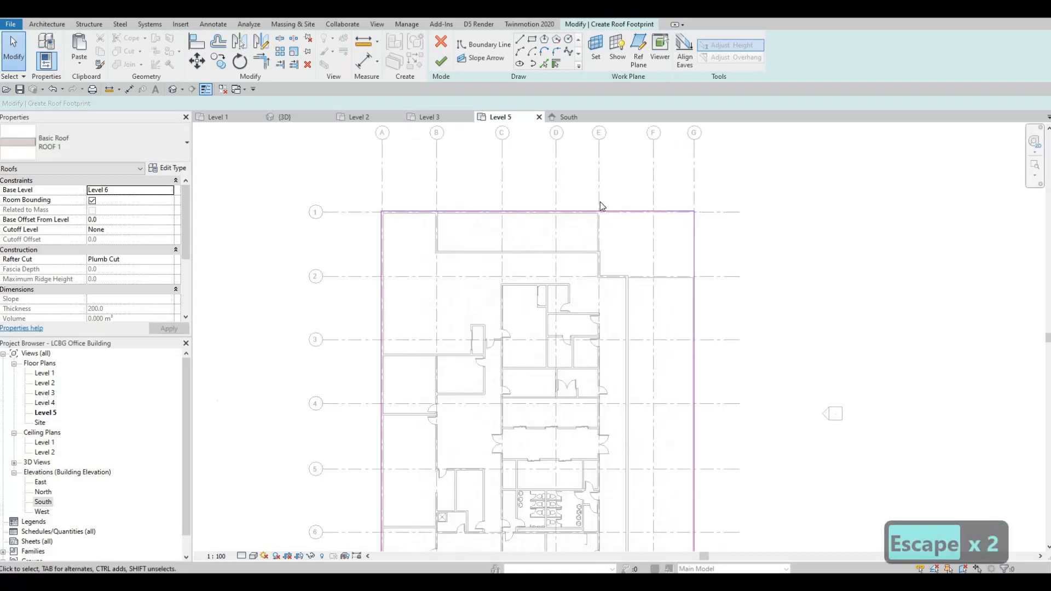
{"action": "scroll", "coordinate": [601, 234], "scroll_direction": "up", "scroll_amount": 3}
{"action": "middle_click_drag", "start_coordinate": [607, 238], "coordinate": [596, 217]}
{"action": "scroll", "coordinate": [593, 215], "scroll_direction": "down", "scroll_amount": 2}
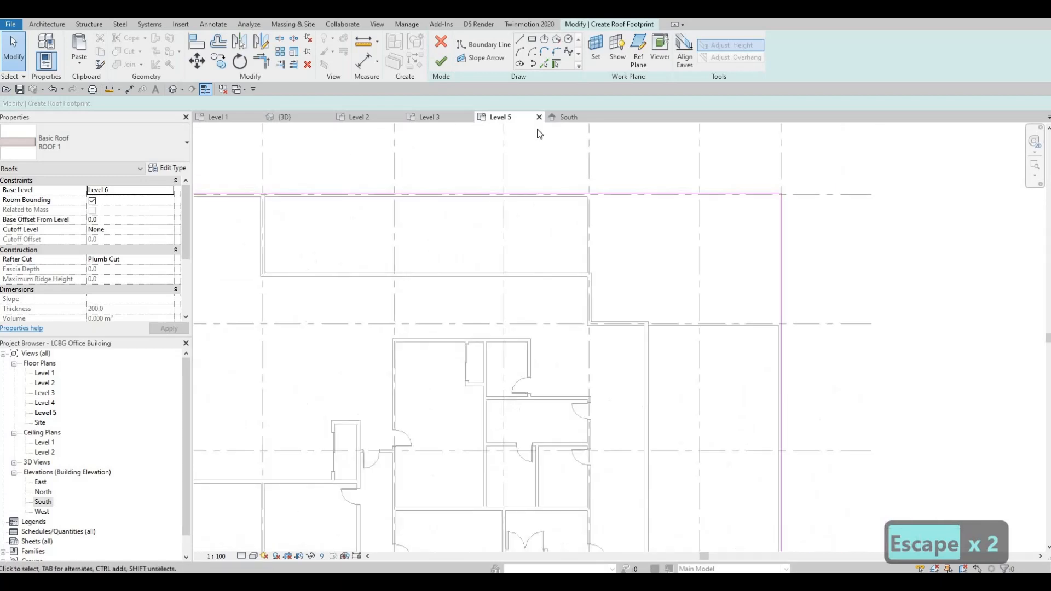
{"action": "left_click", "coordinate": [520, 41]}
{"action": "scroll", "coordinate": [585, 188], "scroll_direction": "up", "scroll_amount": 2}
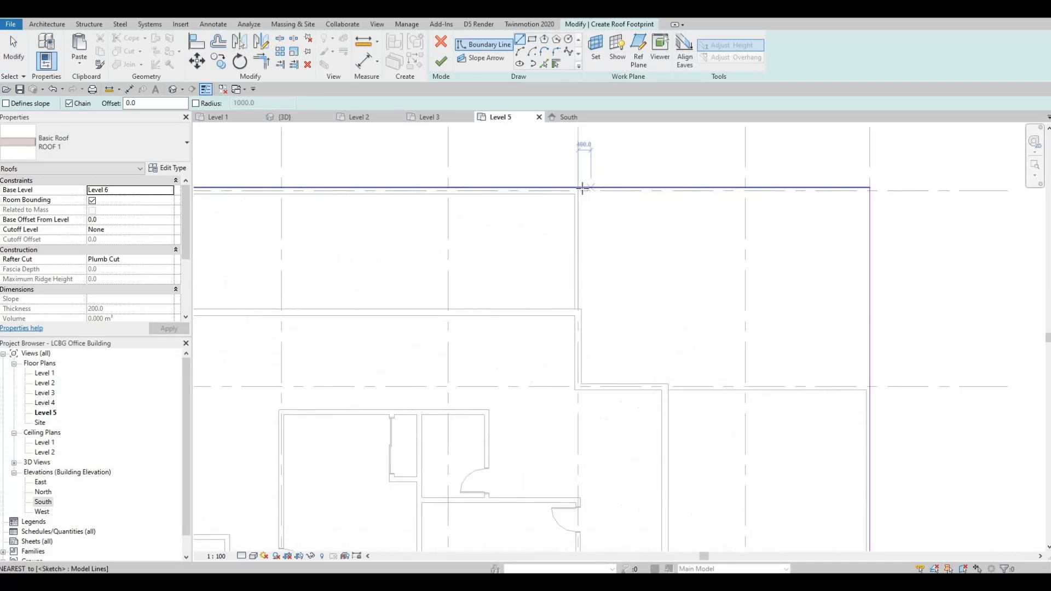
{"action": "left_click", "coordinate": [581, 189]}
{"action": "middle_click_drag", "start_coordinate": [581, 380], "coordinate": [578, 307]}
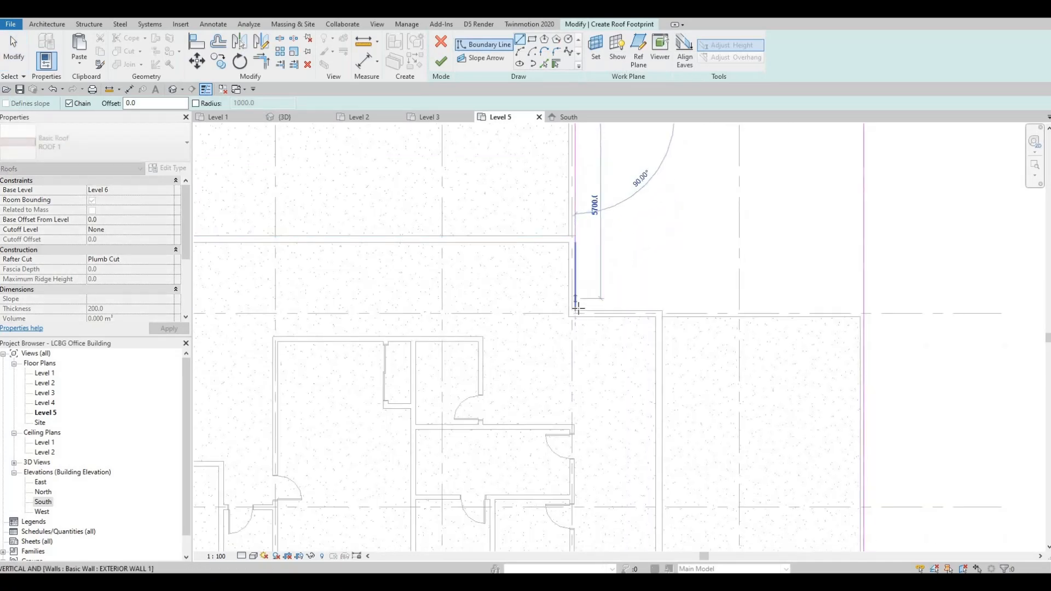
{"action": "left_click", "coordinate": [577, 308]}
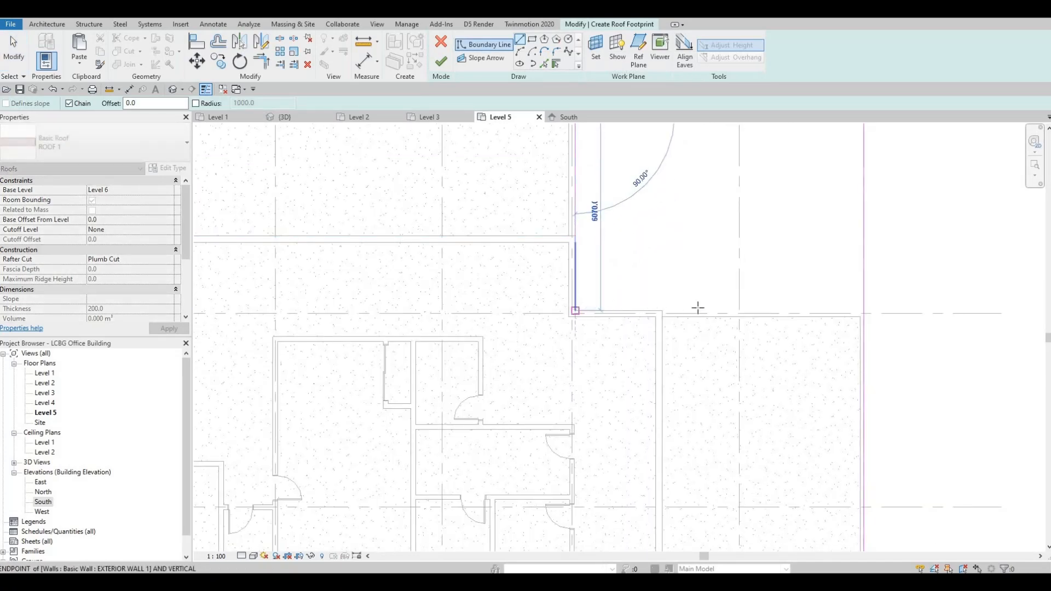
{"action": "left_click", "coordinate": [863, 311]}
{"action": "key", "text": "Escape"}
{"action": "key", "text": "Escape"}
- Extend the boundary line on grid G down to the intersection of grids G and 9
{"action": "scroll", "coordinate": [780, 251], "scroll_direction": "down", "scroll_amount": 2}
{"action": "middle_click_drag", "start_coordinate": [779, 252], "coordinate": [724, 125]}
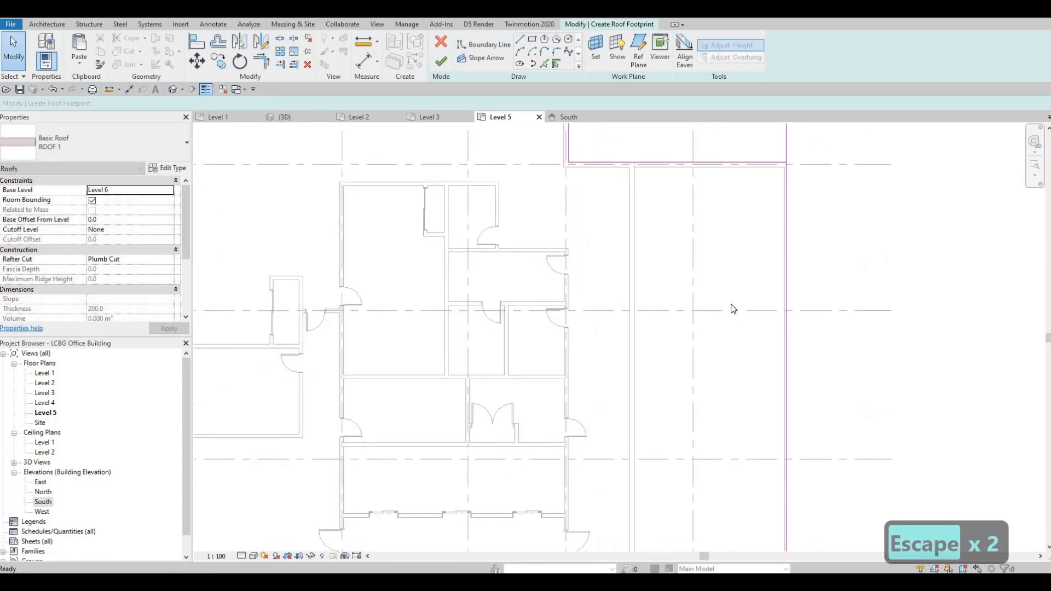
{"action": "scroll", "coordinate": [732, 299], "scroll_direction": "down", "scroll_amount": 3}
{"action": "middle_click_drag", "start_coordinate": [713, 249], "coordinate": [717, 201]}
{"action": "scroll", "coordinate": [716, 233], "scroll_direction": "down", "scroll_amount": 3}
{"action": "middle_click_drag", "start_coordinate": [730, 340], "coordinate": [682, 30]}
{"action": "middle_click_drag", "start_coordinate": [678, 265], "coordinate": [678, 254]}
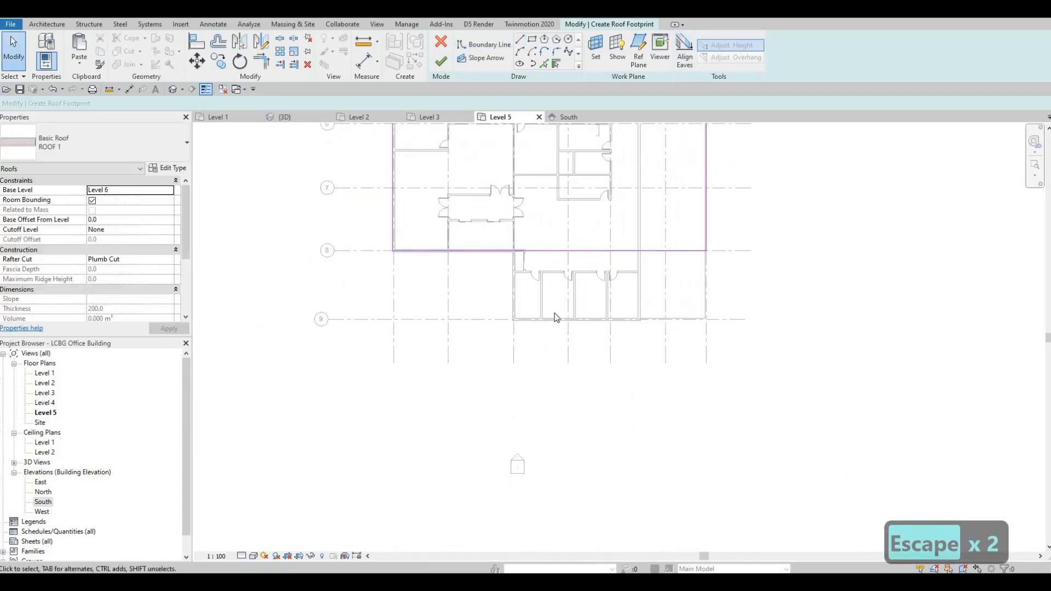
{"action": "scroll", "coordinate": [659, 252], "scroll_direction": "up", "scroll_amount": 2}
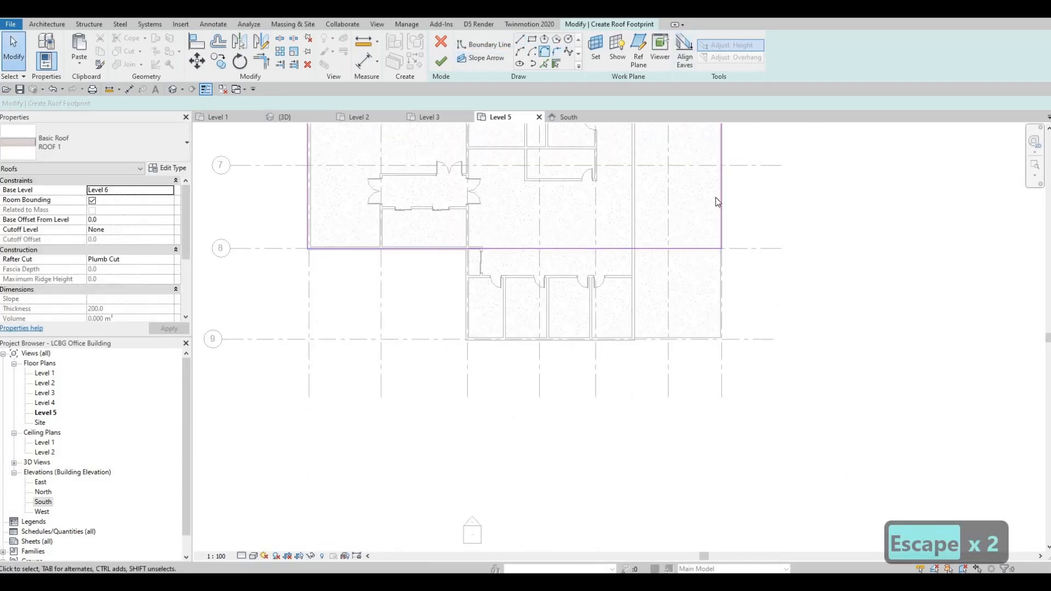
{"action": "key", "text": "Escape"}
{"action": "left_click", "coordinate": [722, 204]}
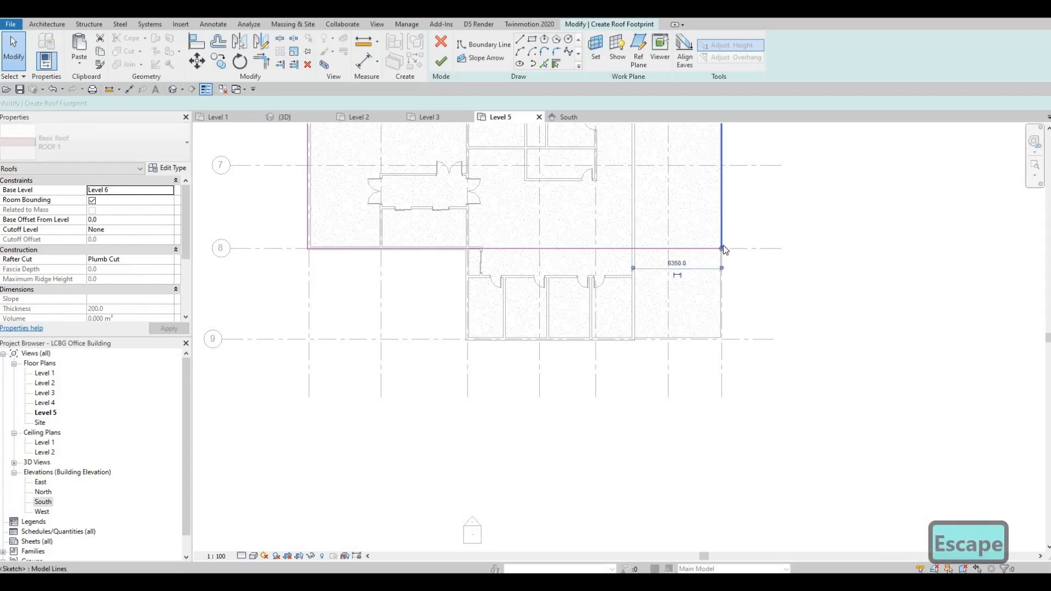
{"action": "scroll", "coordinate": [723, 246], "scroll_direction": "up", "scroll_amount": 2}
{"action": "left_click_drag", "start_coordinate": [723, 245], "coordinate": [723, 404]}
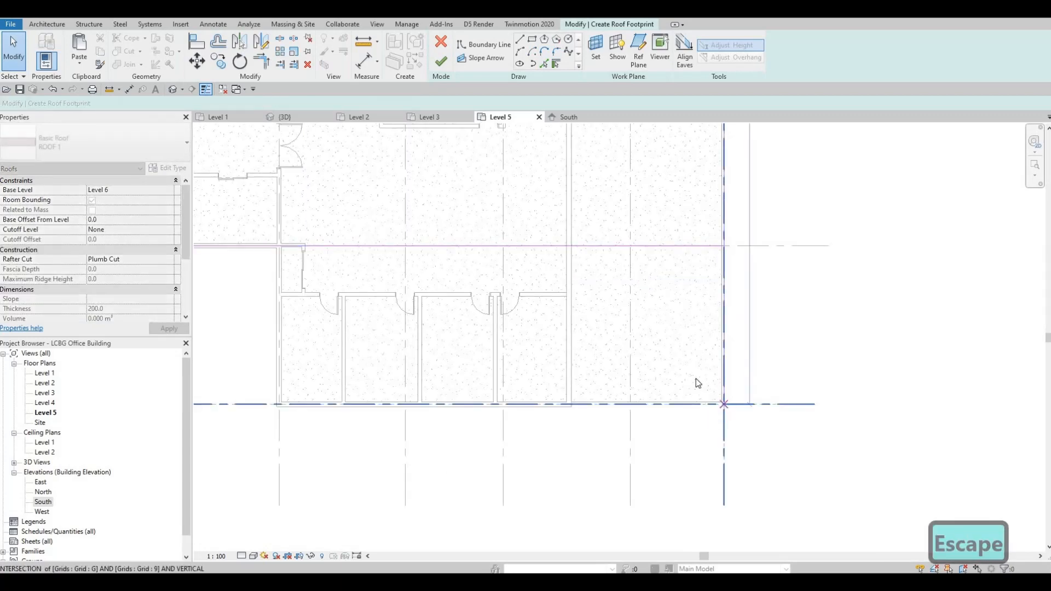
{"action": "key", "text": "Escape"}
{"action": "key", "text": "Escape"}
- Add boundary lines from the outer faces of the exterior walls along grid C and grid 9 around the small rooms
{"action": "scroll", "coordinate": [592, 314], "scroll_direction": "down", "scroll_amount": 2}
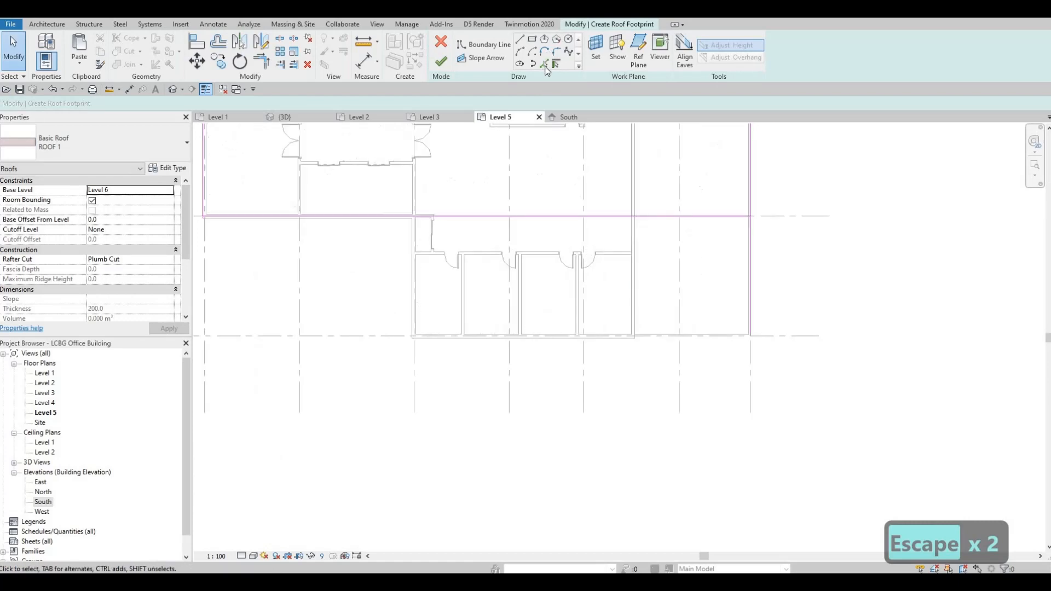
{"action": "left_click", "coordinate": [544, 65]}
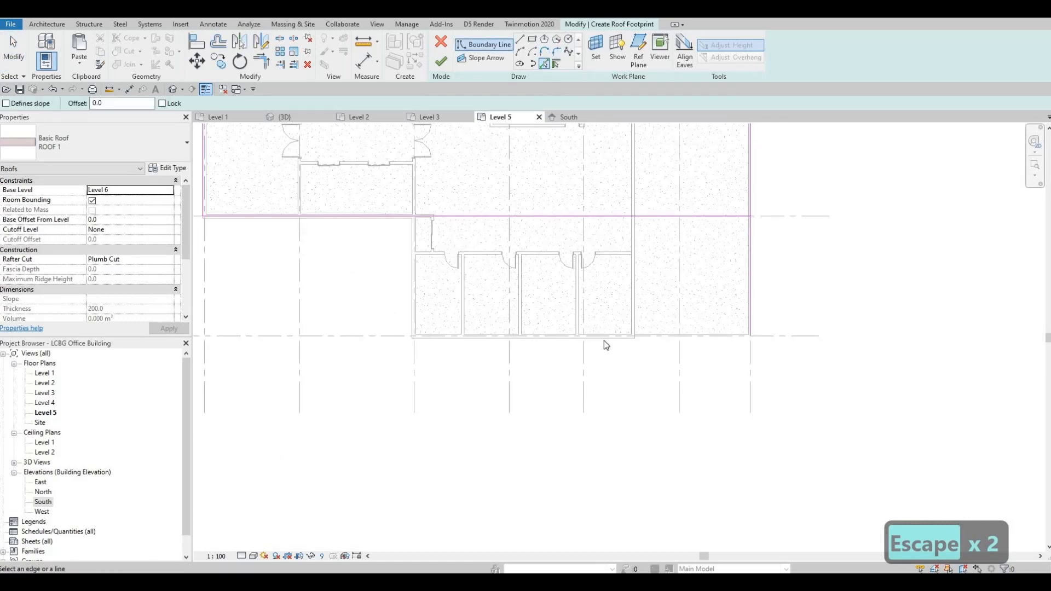
{"action": "left_click", "coordinate": [413, 282]}
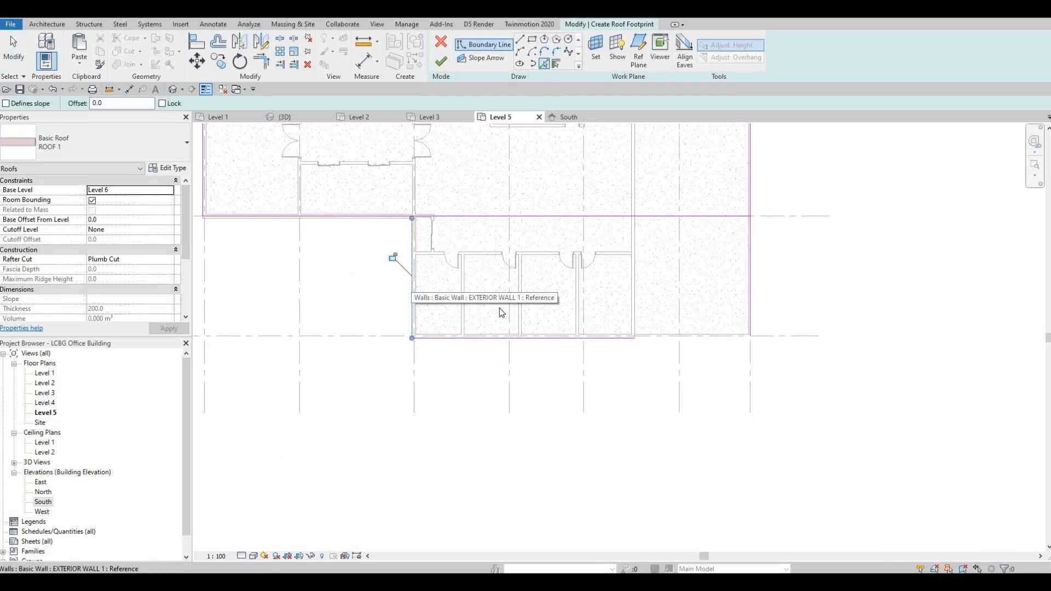
{"action": "key", "text": "Escape"}
{"action": "key", "text": "Escape"}
{"action": "key", "text": "Escape"}
{"action": "scroll", "coordinate": [574, 326], "scroll_direction": "down", "scroll_amount": 1}
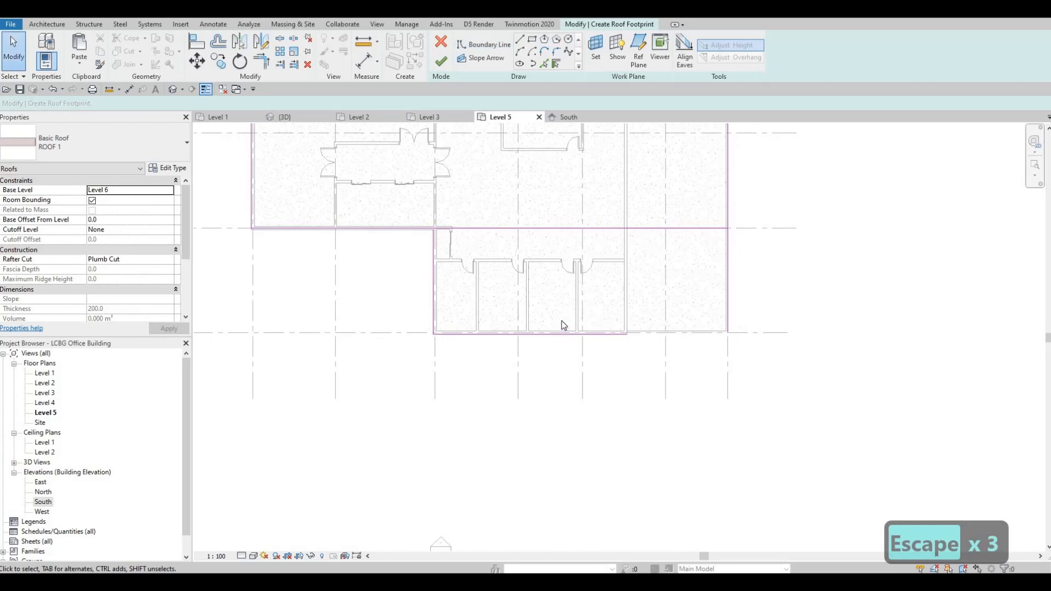
- Trim the boundary into corners where the grid 8 line meets grid C and where the grid 9 line meets grid G
{"action": "key", "text": "t"}
{"action": "key", "text": "r"}
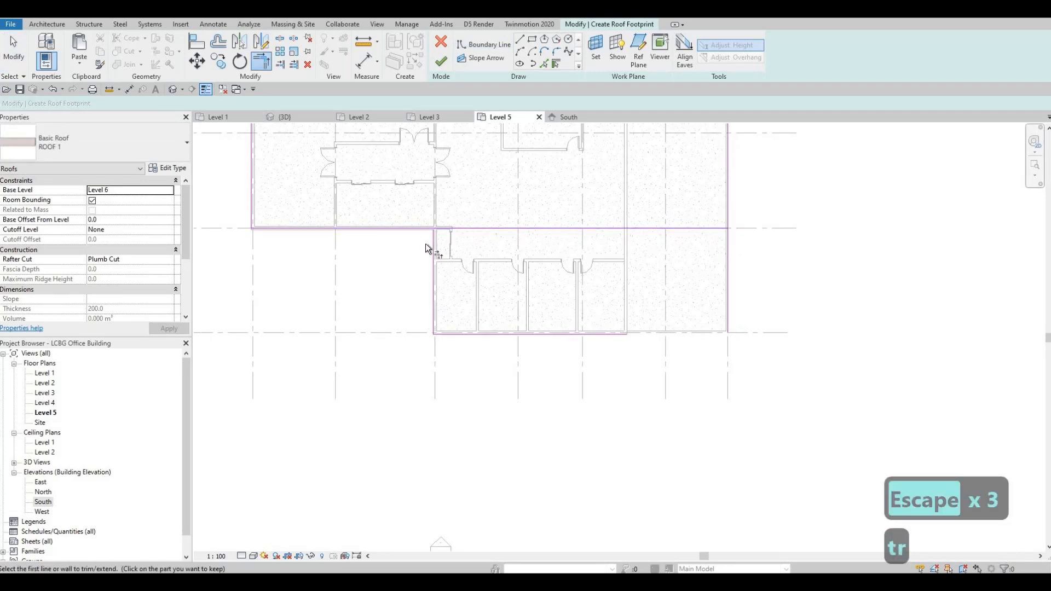
{"action": "left_click", "coordinate": [419, 228]}
{"action": "left_click", "coordinate": [434, 257]}
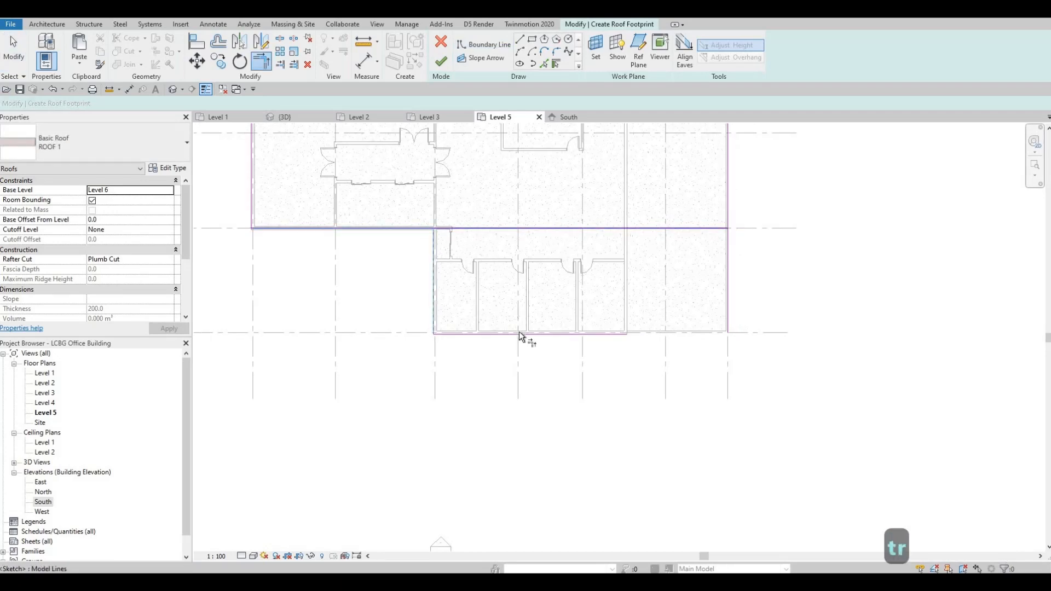
{"action": "left_click", "coordinate": [730, 296]}
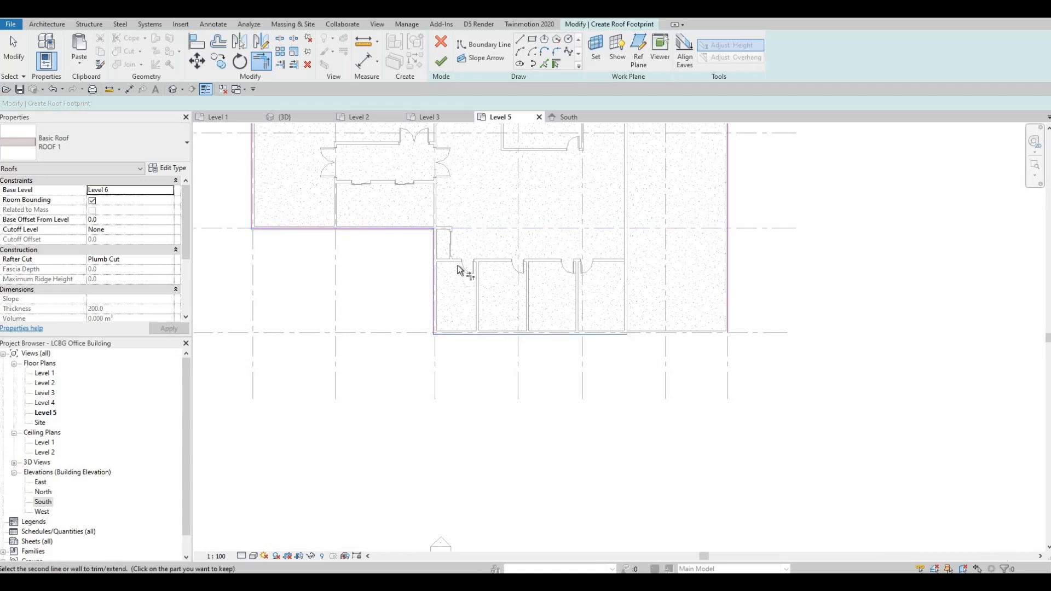
{"action": "middle_click_drag", "start_coordinate": [400, 277], "coordinate": [678, 336]}
{"action": "scroll", "coordinate": [503, 274], "scroll_direction": "up", "scroll_amount": 5}
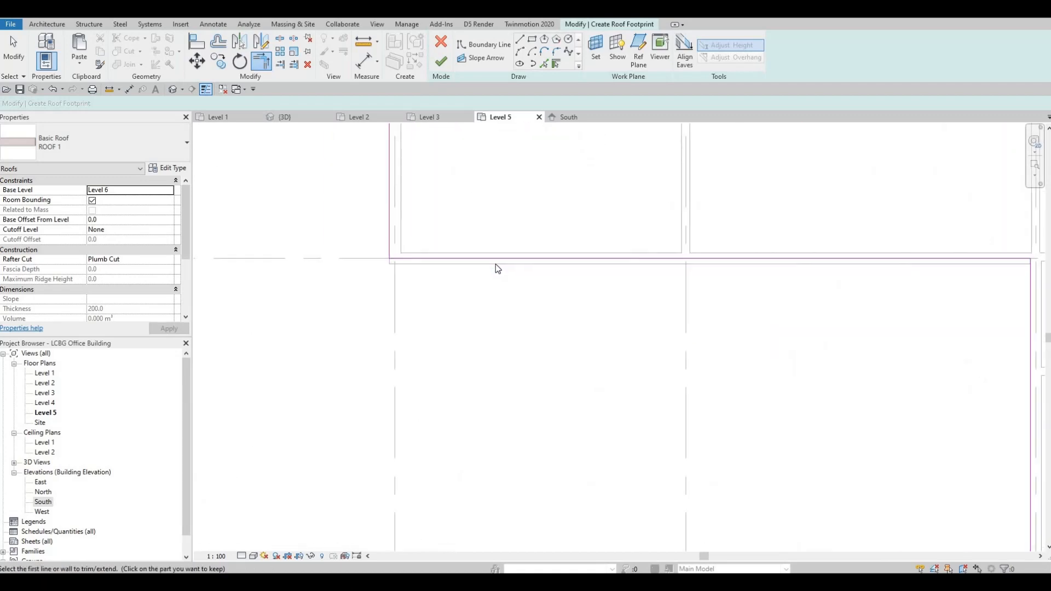
{"action": "key", "text": "Escape"}
{"action": "key", "text": "Escape"}
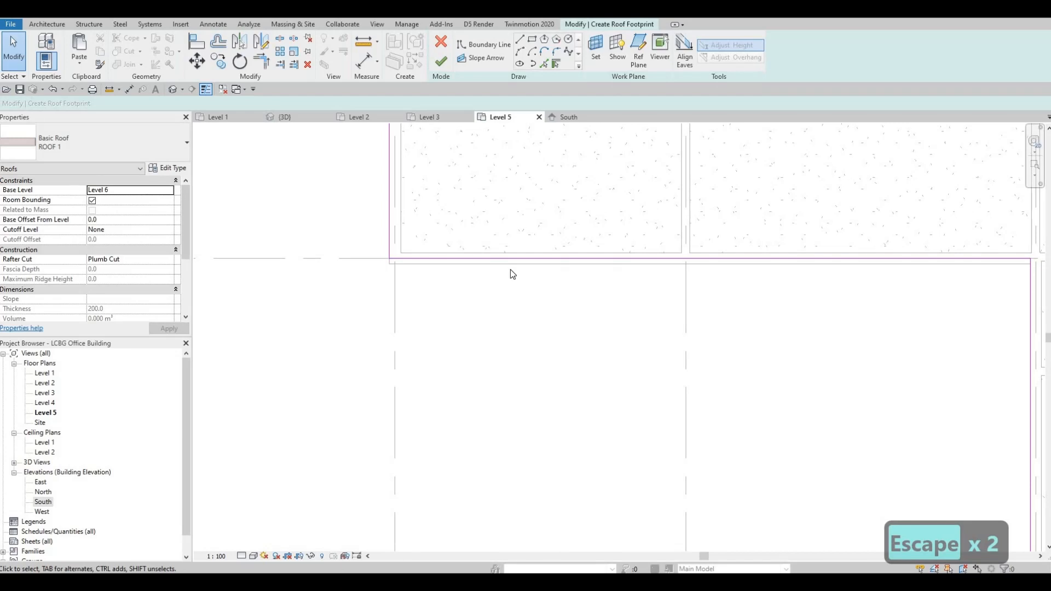
- Align the roof boundary line along grid 8 with the outer face of the exterior wall
{"action": "key", "text": "a"}
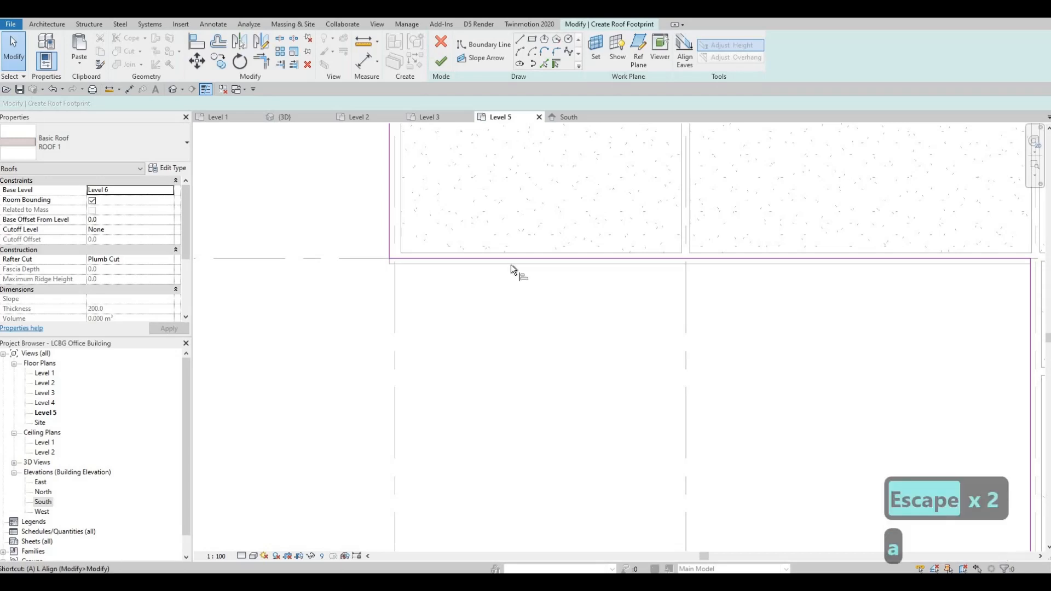
{"action": "key", "text": "l"}
{"action": "left_click", "coordinate": [510, 263]}
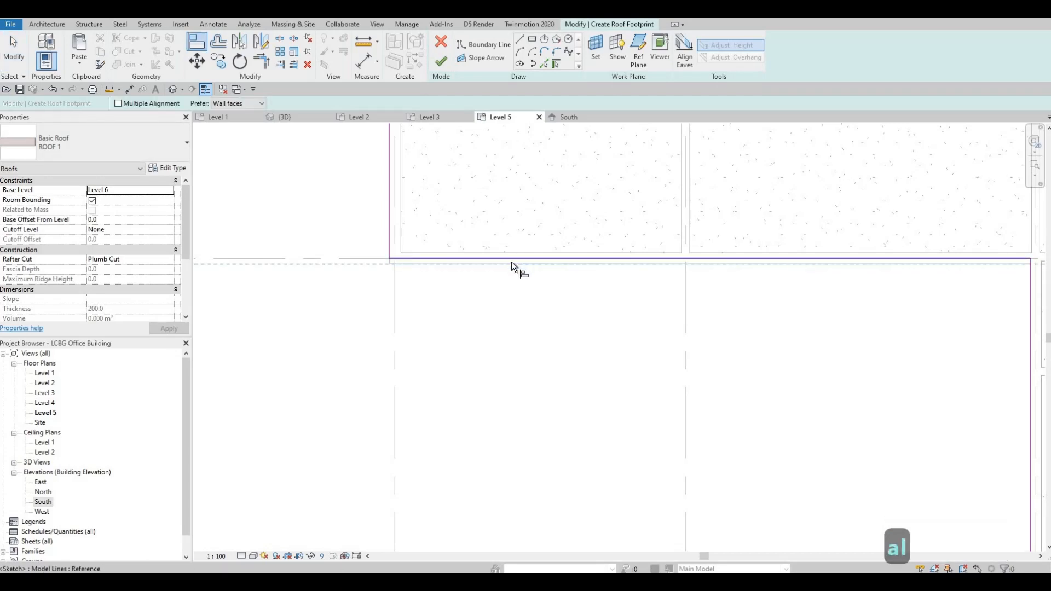
{"action": "left_click", "coordinate": [533, 259]}
{"action": "scroll", "coordinate": [558, 318], "scroll_direction": "down", "scroll_amount": 5}
{"action": "key", "text": "Escape"}
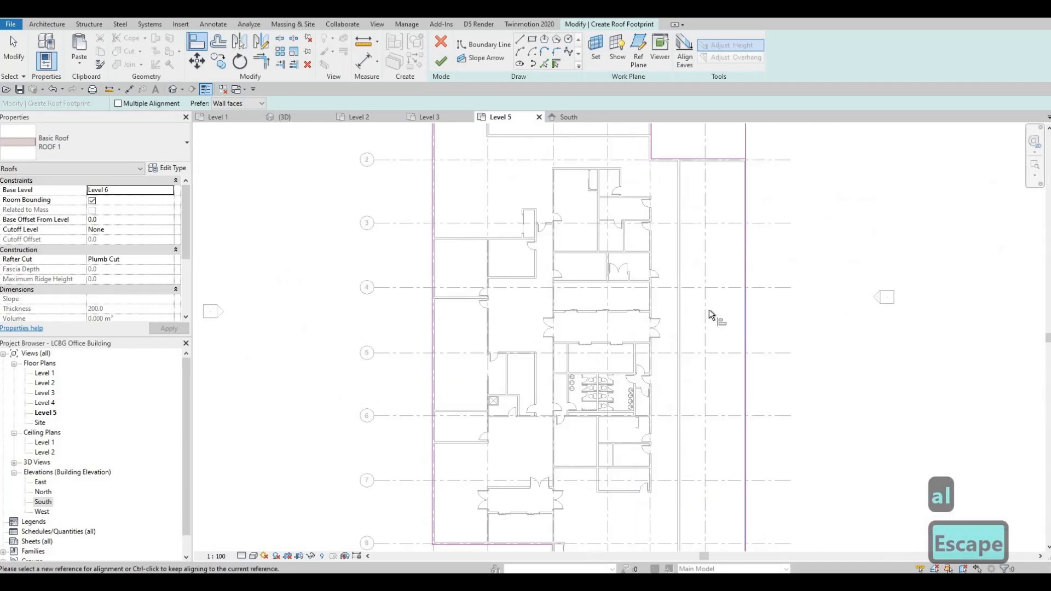
{"action": "scroll", "coordinate": [711, 329], "scroll_direction": "up", "scroll_amount": 5}
{"action": "key", "text": "Escape"}
{"action": "key", "text": "Escape"}
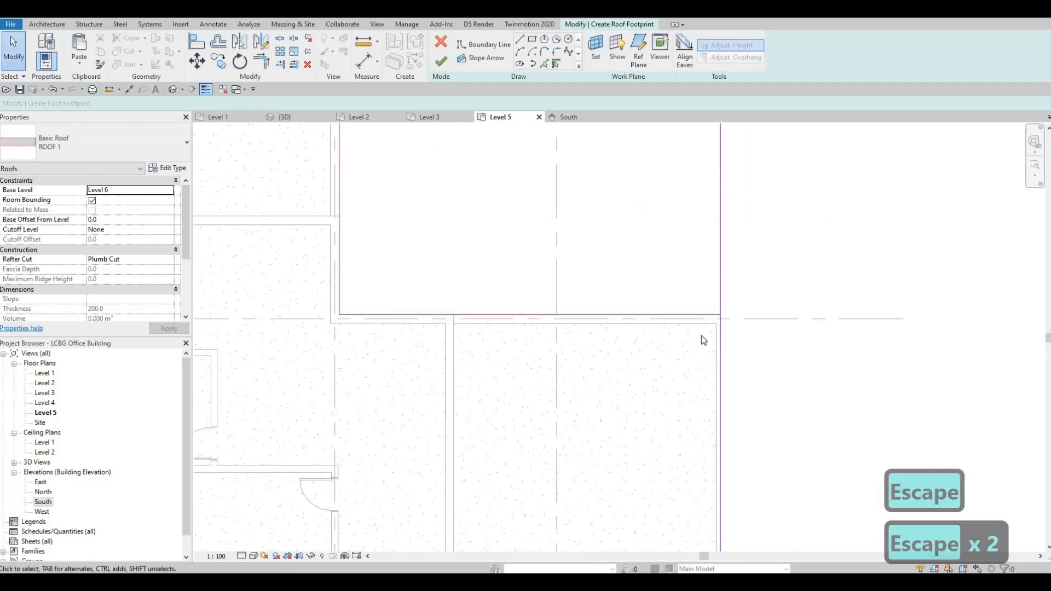
- Trim the boundary into corners where the grid 2 line meets grid G and where the grid 1 line meets grid E
{"action": "key", "text": "t"}
{"action": "key", "text": "r"}
{"action": "left_click", "coordinate": [687, 315]}
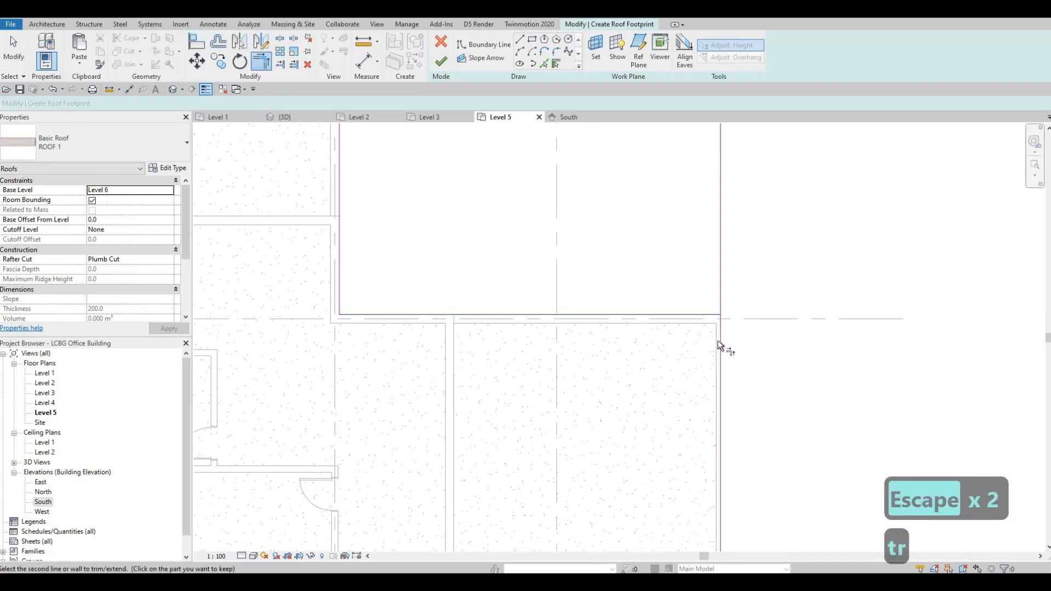
{"action": "left_click", "coordinate": [719, 416]}
{"action": "middle_click_drag", "start_coordinate": [557, 291], "coordinate": [775, 474]}
{"action": "scroll", "coordinate": [774, 474], "scroll_direction": "down", "scroll_amount": 1}
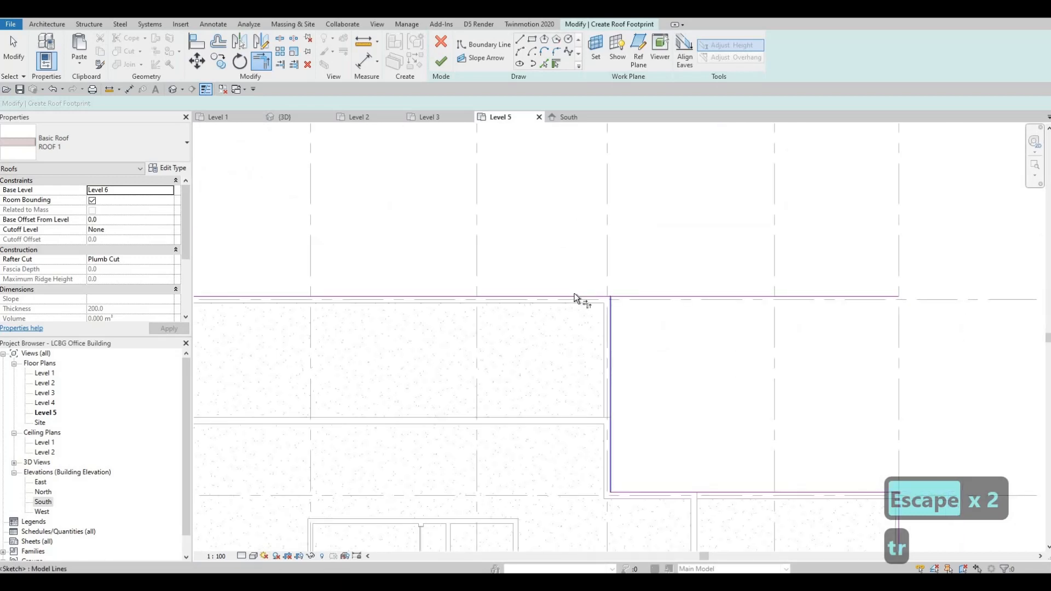
{"action": "left_click", "coordinate": [575, 296]}
{"action": "left_click", "coordinate": [609, 322]}
{"action": "middle_click_drag", "start_coordinate": [681, 261], "coordinate": [728, 180]}
{"action": "scroll", "coordinate": [728, 180], "scroll_direction": "down", "scroll_amount": 2}
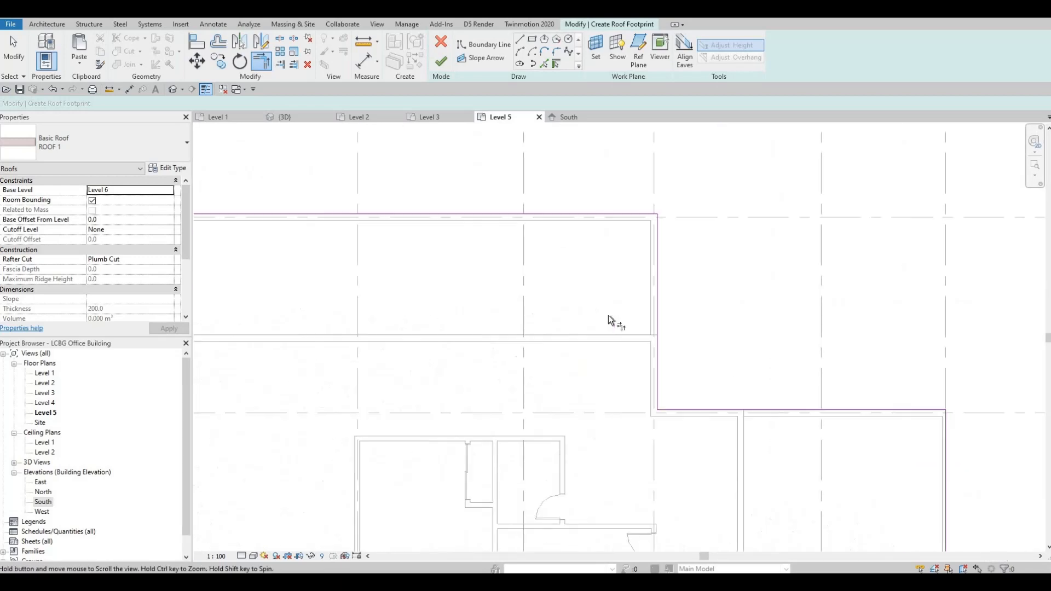
{"action": "scroll", "coordinate": [613, 271], "scroll_direction": "down", "scroll_amount": 2}
{"action": "key", "text": "Escape"}
{"action": "key", "text": "Escape"}
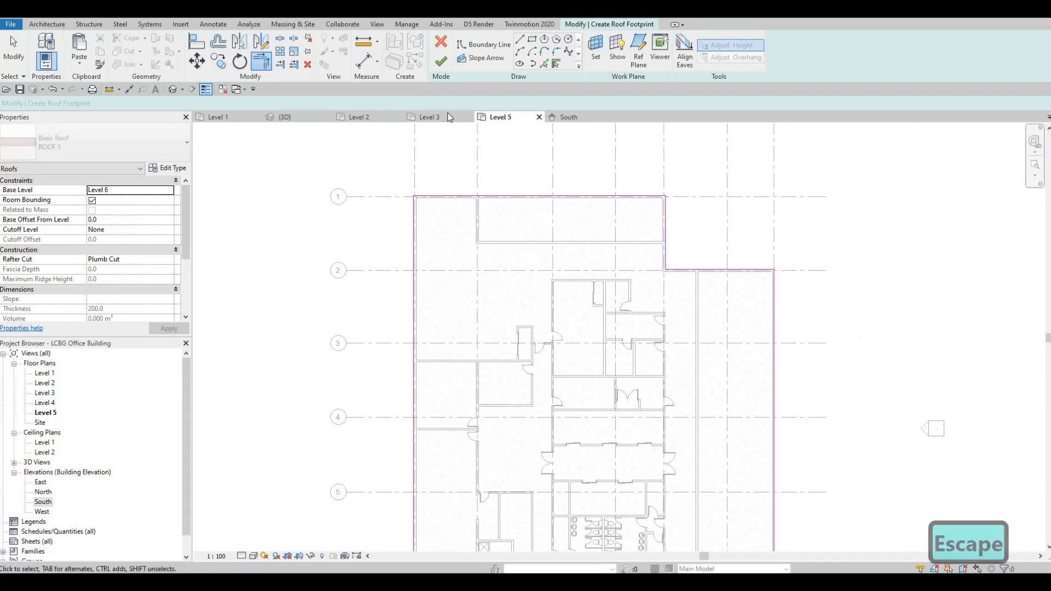
- Finish the roof footprint sketch and save the project
{"action": "left_click", "coordinate": [442, 69]}
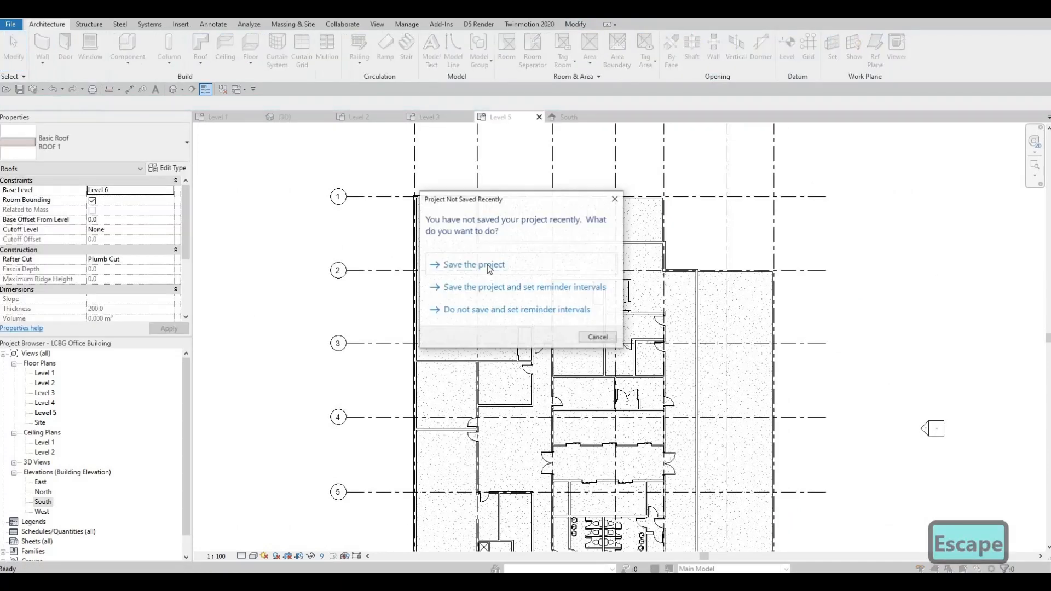
{"action": "left_click", "coordinate": [473, 264]}
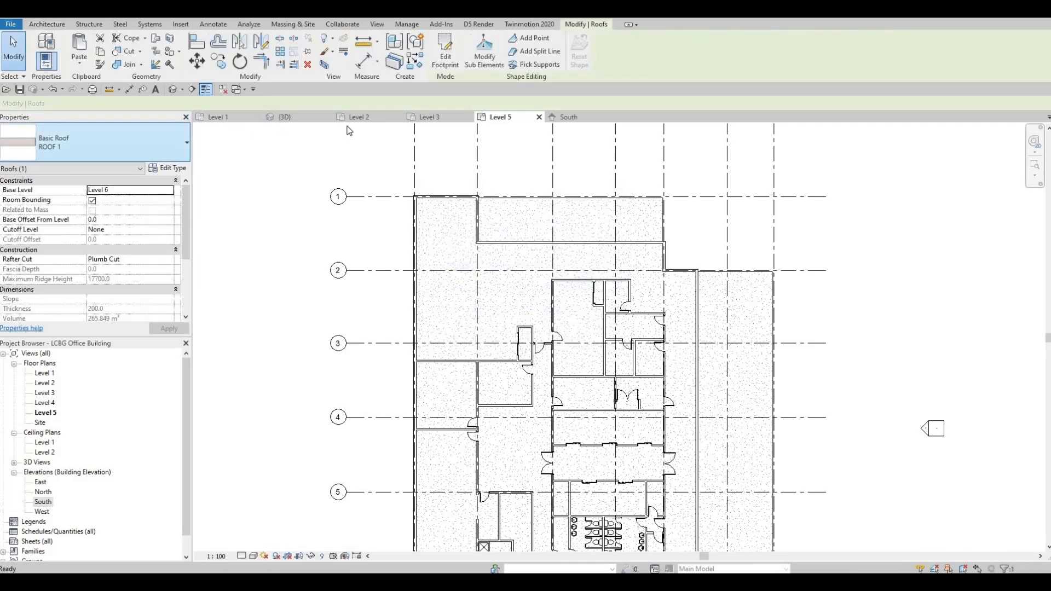
- In the 3D view, set the thickness of the ROOF 1 type's precast concrete structure layer to 300 mm
{"action": "left_click", "coordinate": [302, 117]}
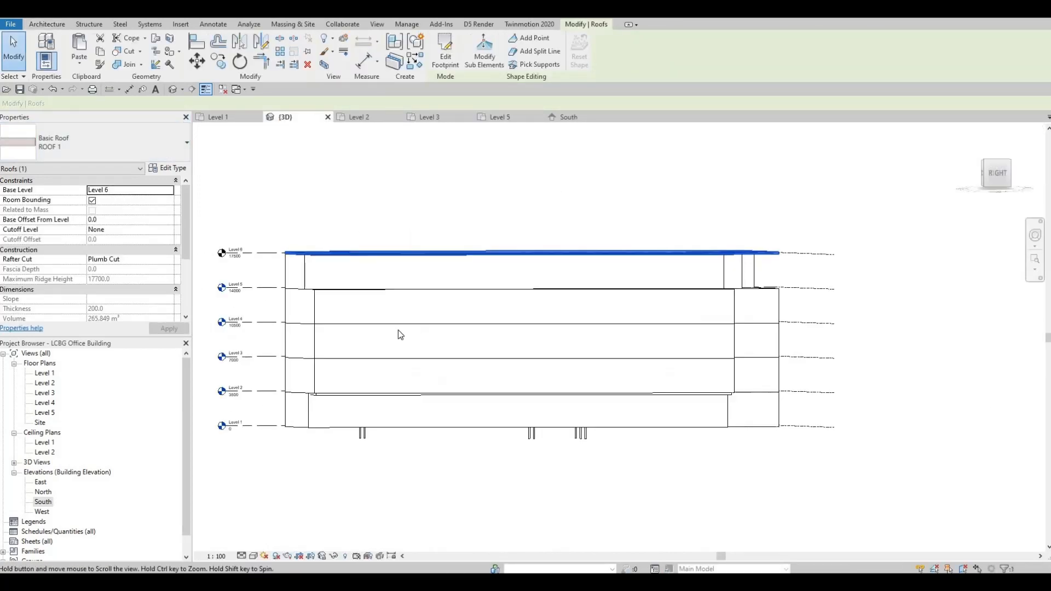
{"action": "middle_click_drag", "start_coordinate": [357, 376], "coordinate": [457, 289], "text": "shift"}
{"action": "scroll", "coordinate": [567, 279], "scroll_direction": "up", "scroll_amount": 5}
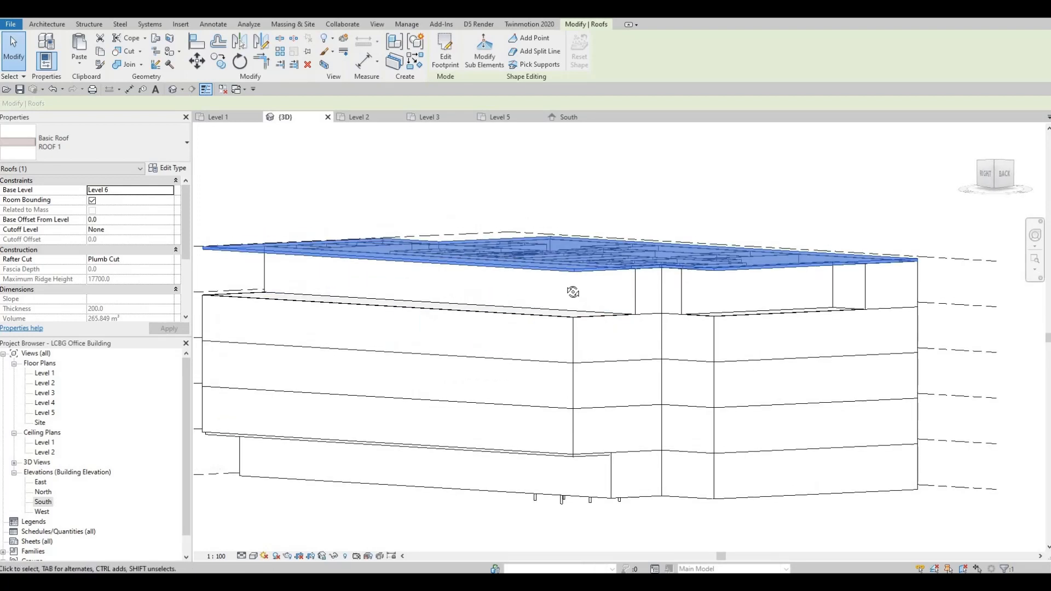
{"action": "middle_click_drag", "start_coordinate": [601, 296], "coordinate": [504, 315], "text": "shift"}
{"action": "scroll", "coordinate": [535, 382], "scroll_direction": "down", "scroll_amount": 3}
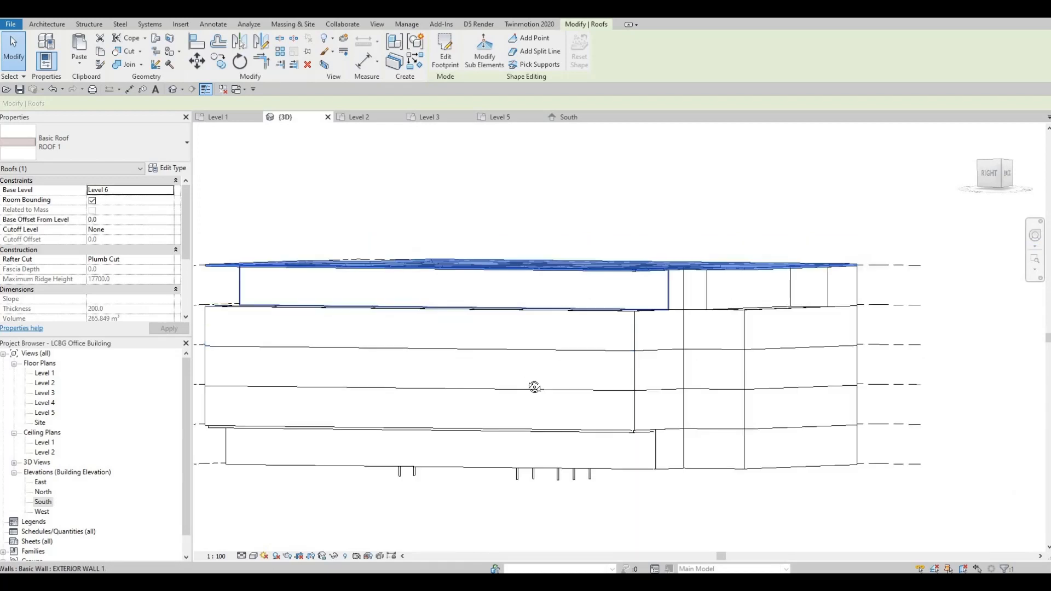
{"action": "middle_click_drag", "start_coordinate": [576, 346], "coordinate": [618, 312], "text": "shift"}
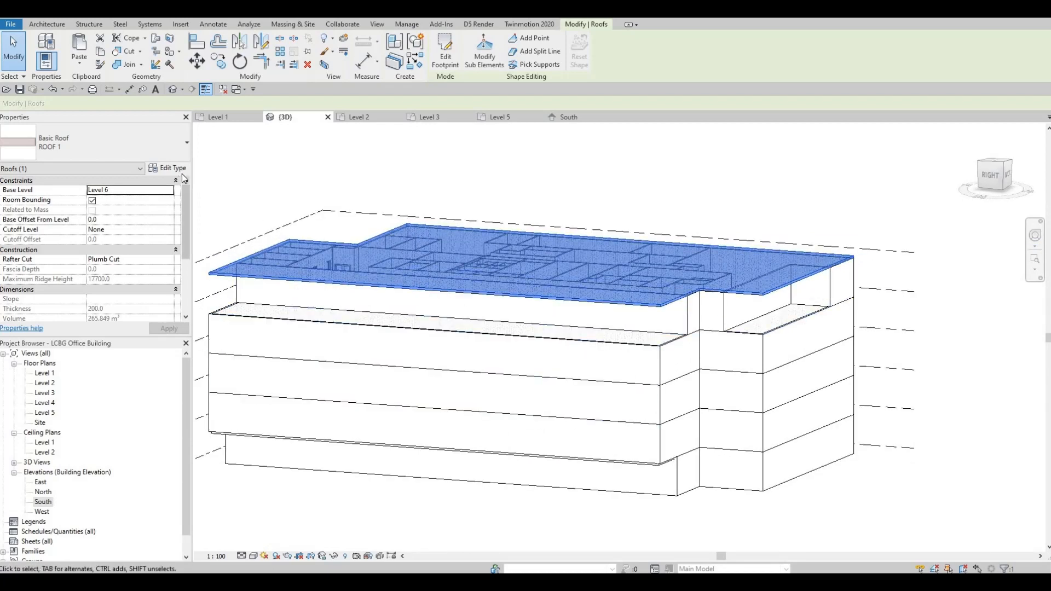
{"action": "left_click", "coordinate": [168, 168]}
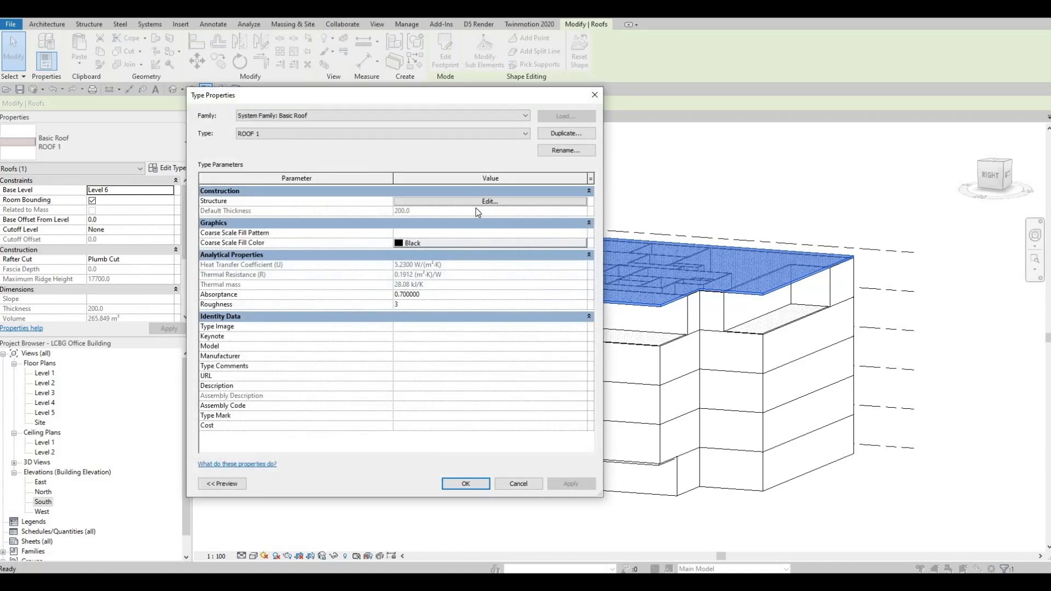
{"action": "left_click", "coordinate": [403, 203]}
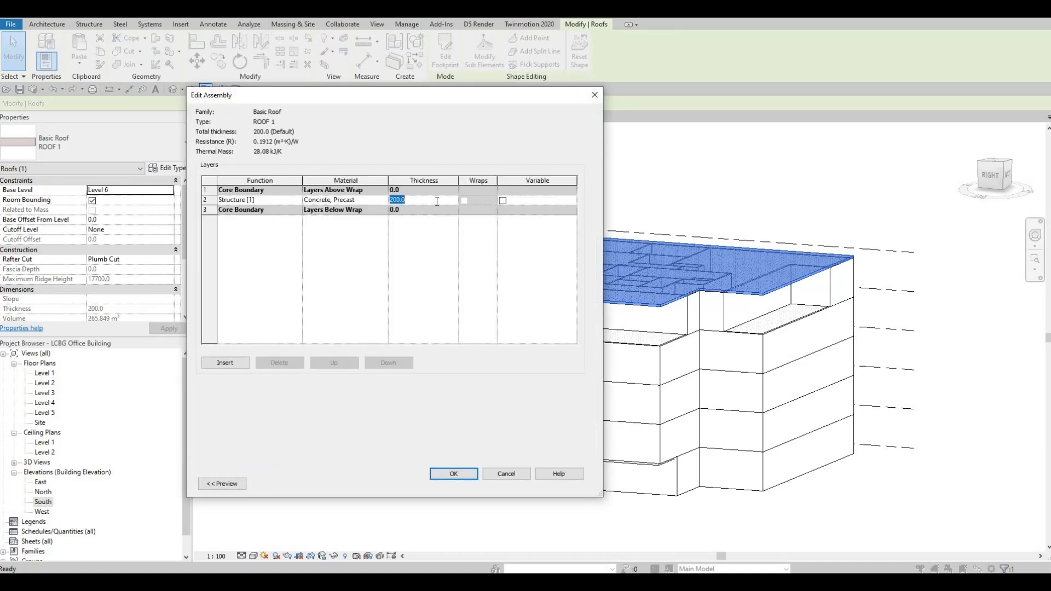
{"action": "type", "text": "300"}
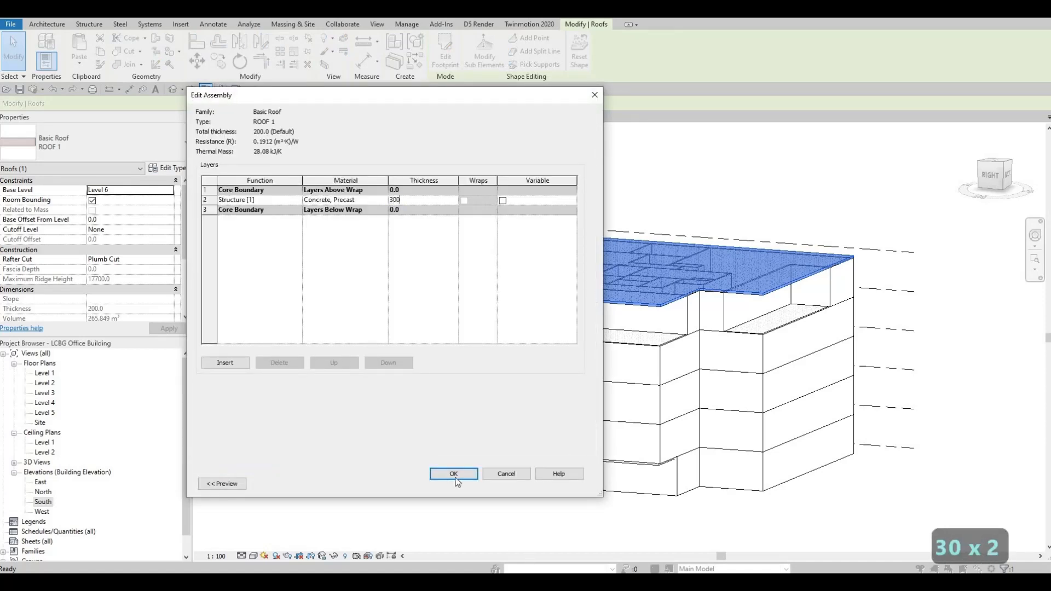
{"action": "left_click", "coordinate": [473, 478]}
{"action": "key", "text": "Escape"}
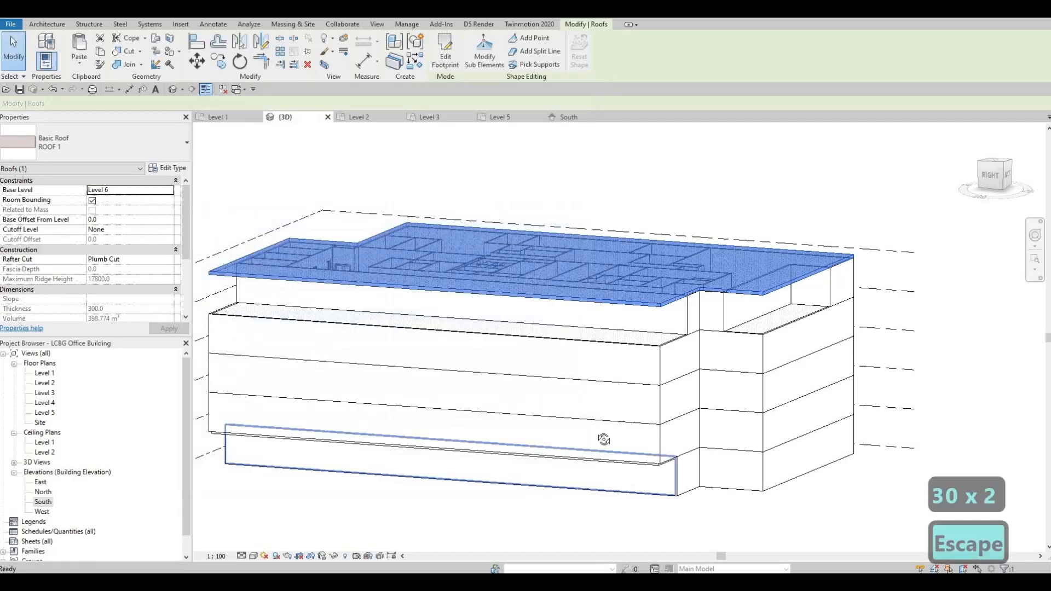
{"action": "key", "text": "Escape"}
- Examine the roof and the stacked exterior walls from several sides in the 3D view
{"action": "mouse_move", "coordinate": [586, 414]}
{"action": "middle_mouse_down", "text": "shift"}
{"action": "mouse_move", "coordinate": [563, 417]}
{"action": "mouse_move", "coordinate": [579, 425]}
{"action": "middle_mouse_up", "text": "shift"}
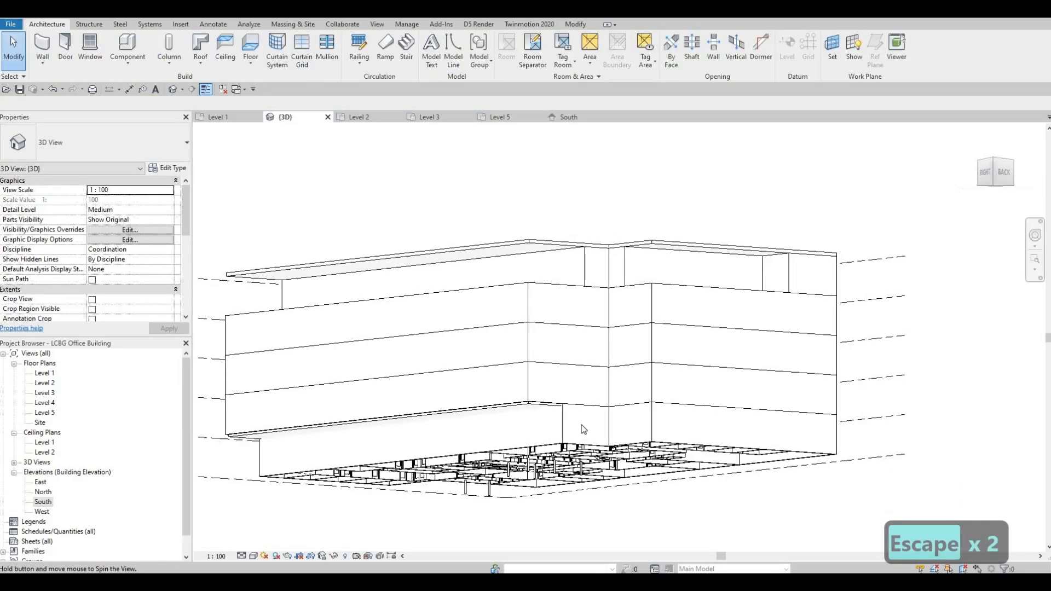
{"action": "middle_click_drag", "start_coordinate": [589, 471], "coordinate": [611, 373], "text": "shift"}
{"action": "middle_click_drag", "start_coordinate": [658, 468], "coordinate": [706, 427], "text": "shift"}
{"action": "scroll", "coordinate": [706, 427], "scroll_direction": "down", "scroll_amount": 3}
{"action": "middle_click_drag", "start_coordinate": [670, 366], "coordinate": [588, 355], "text": "shift"}
{"action": "scroll", "coordinate": [606, 383], "scroll_direction": "down", "scroll_amount": 1}
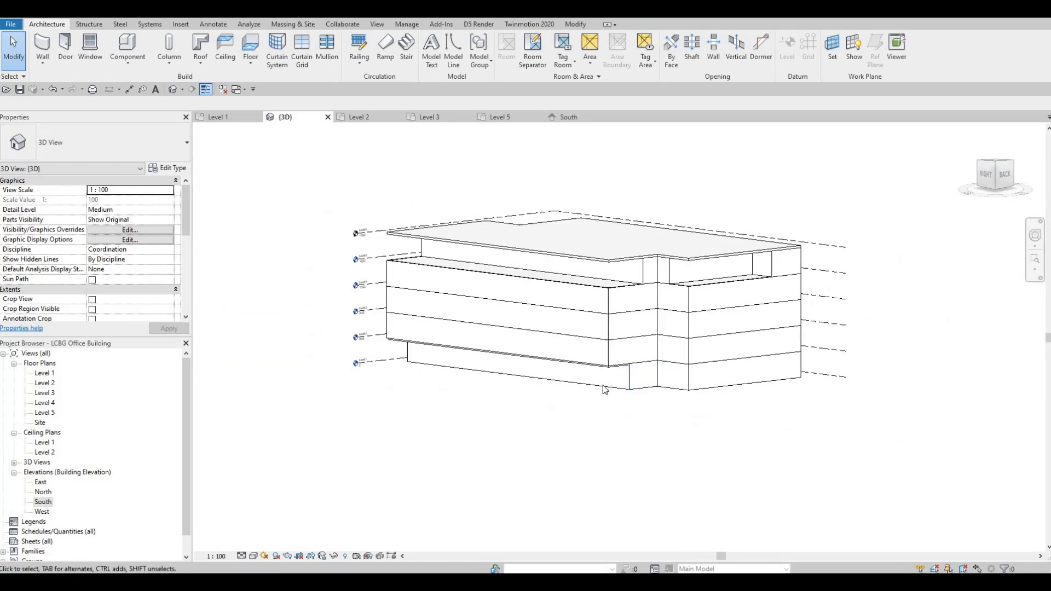
{"action": "scroll", "coordinate": [617, 396], "scroll_direction": "up", "scroll_amount": 1}
{"action": "scroll", "coordinate": [617, 395], "scroll_direction": "down", "scroll_amount": 1}
{"action": "middle_click_drag", "start_coordinate": [656, 368], "coordinate": [689, 389], "text": "shift"}
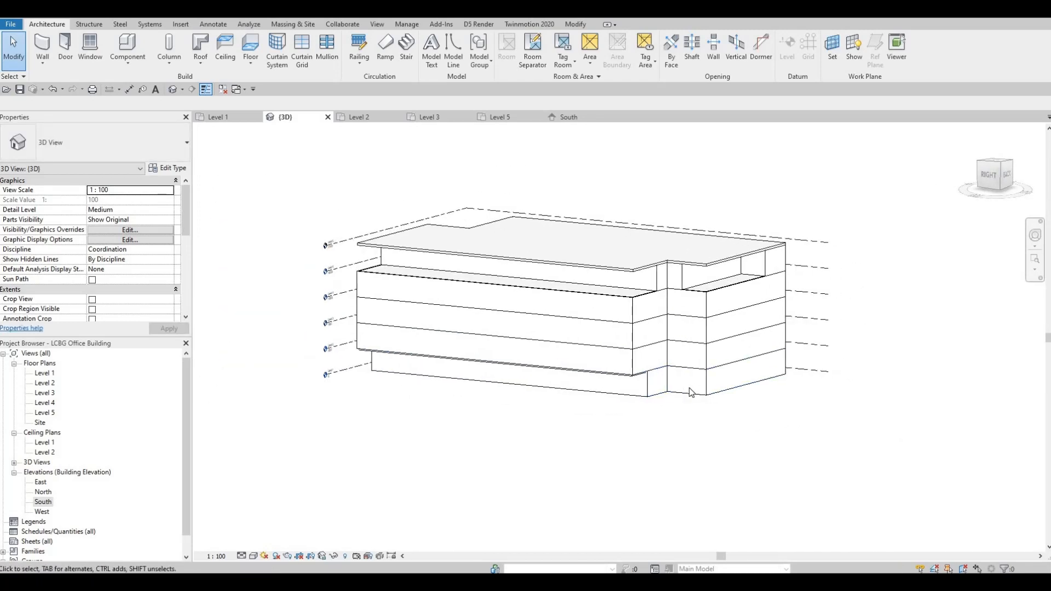
{"action": "scroll", "coordinate": [691, 395], "scroll_direction": "down", "scroll_amount": 1}
{"action": "scroll", "coordinate": [693, 400], "scroll_direction": "up", "scroll_amount": 2}
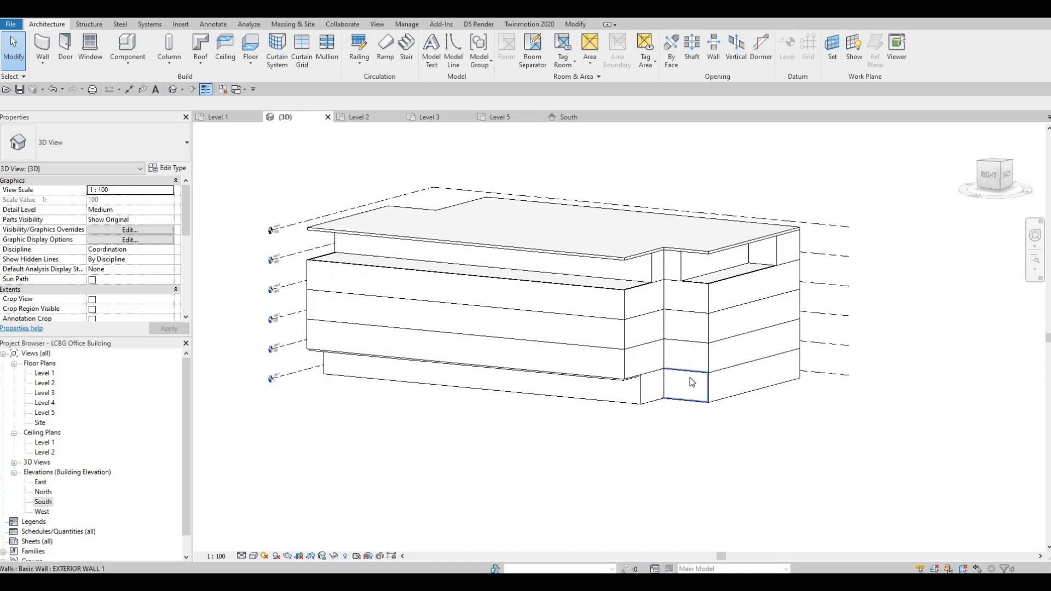
- Delete the Level 4, Level 3 and Level 2 exterior wall segments stacked above the narrow Level 1 wall at the stepped corner
{"action": "left_click", "coordinate": [691, 377]}
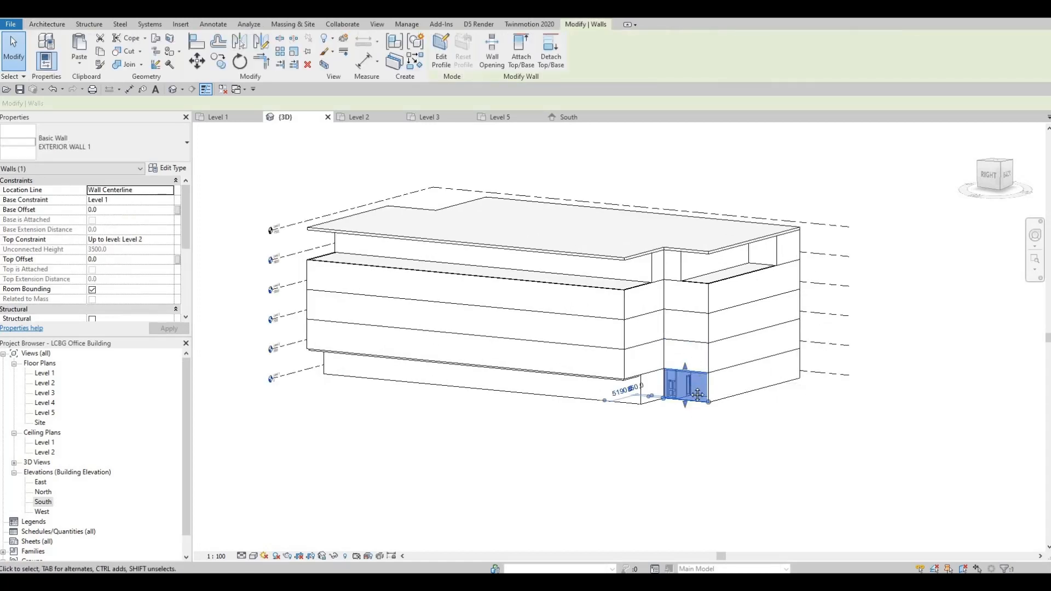
{"action": "scroll", "coordinate": [690, 383], "scroll_direction": "up", "scroll_amount": 3}
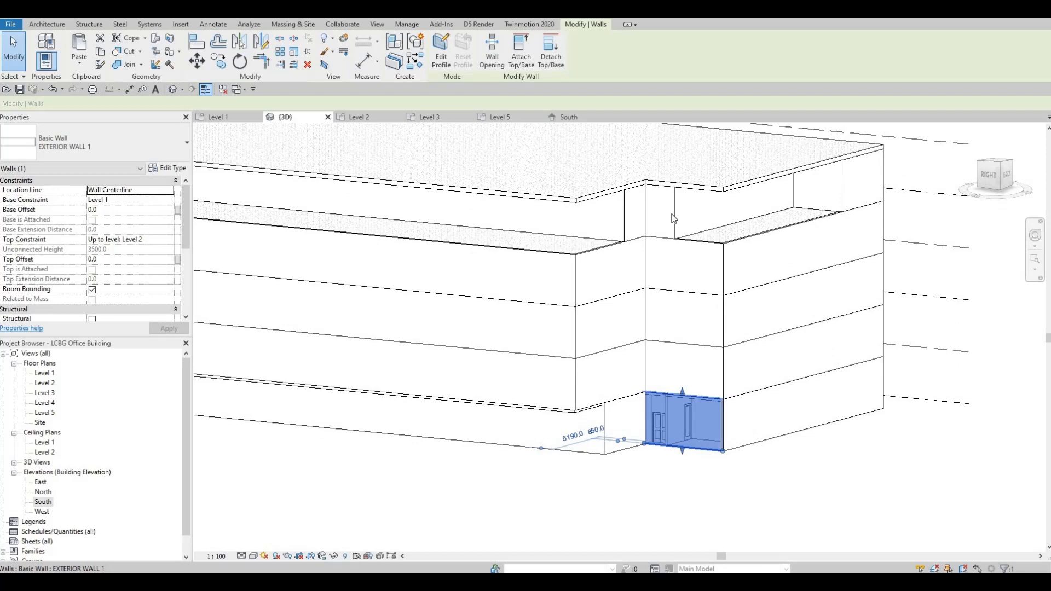
{"action": "middle_click_drag", "start_coordinate": [685, 307], "coordinate": [647, 306]}
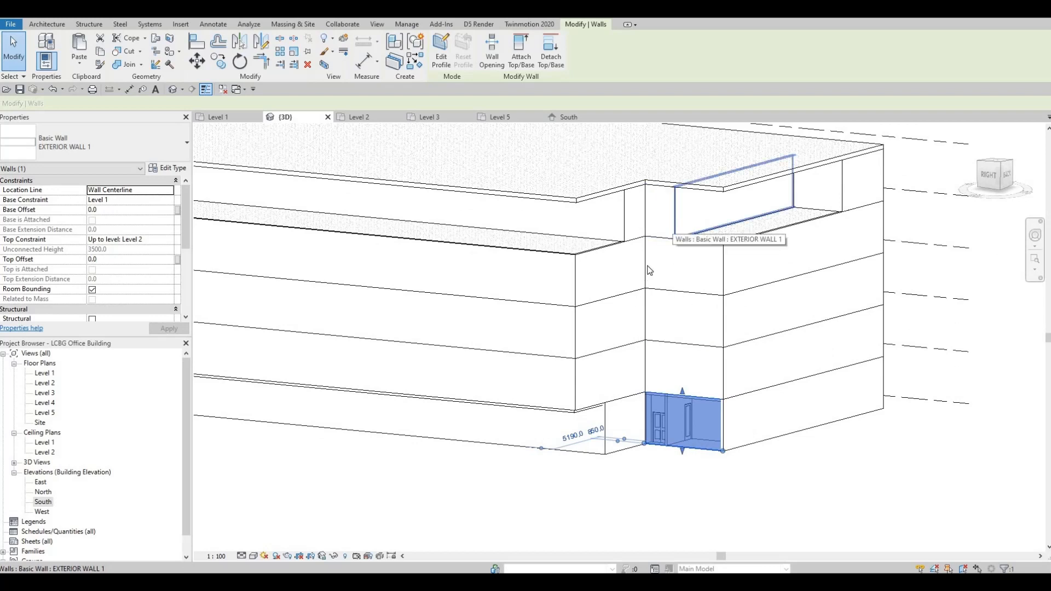
{"action": "key", "text": "Escape"}
{"action": "key", "text": "Escape"}
{"action": "left_click", "coordinate": [654, 250]}
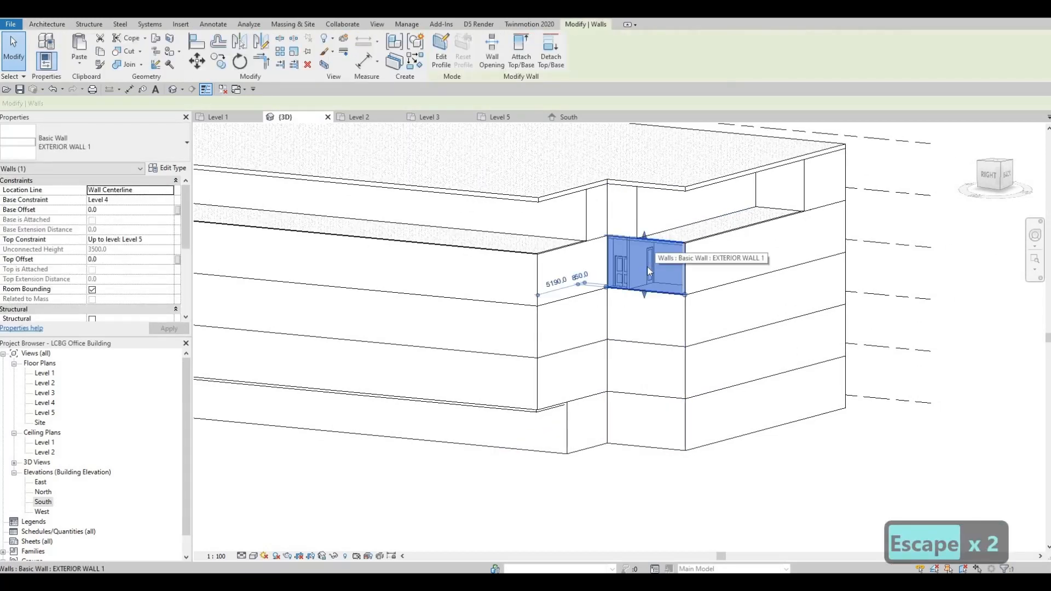
{"action": "key", "text": "Delete"}
{"action": "left_click", "coordinate": [649, 339]}
{"action": "key", "text": "Delete"}
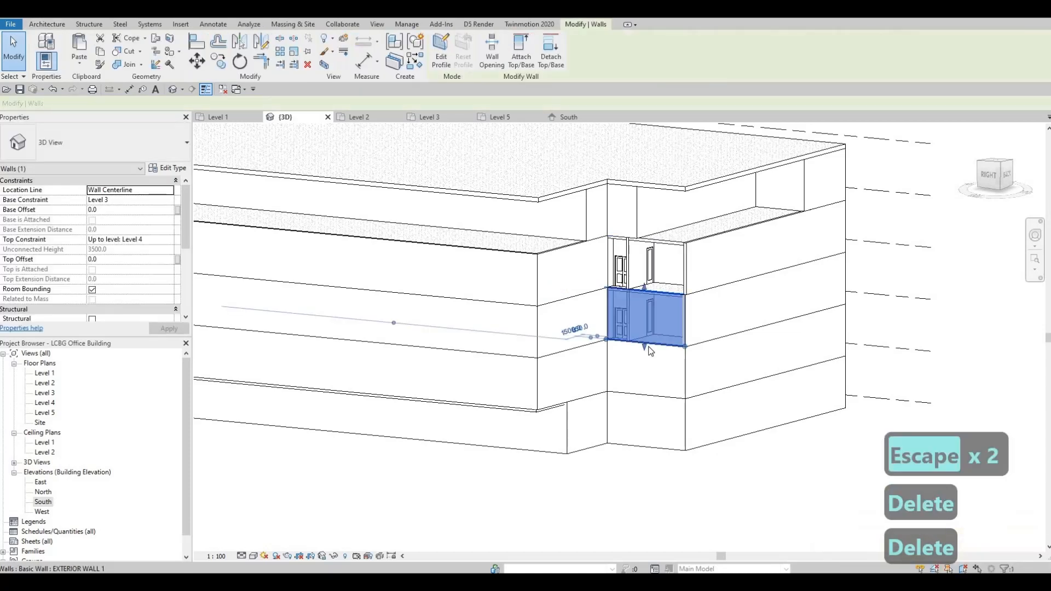
{"action": "left_click", "coordinate": [646, 383]}
{"action": "key", "text": "Delete"}
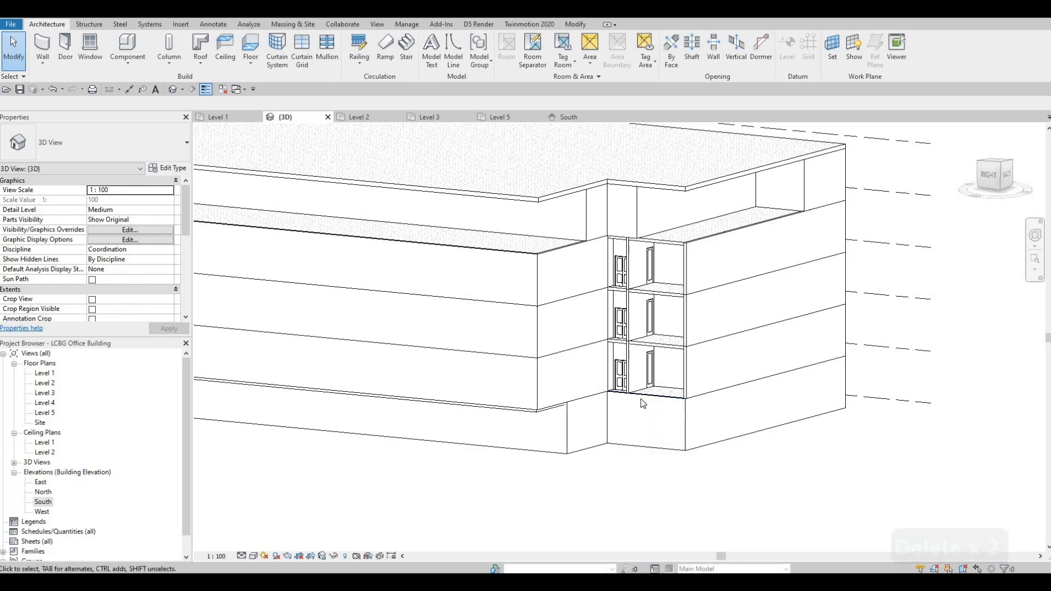
- Set the top constraint of the narrow Level 1 exterior wall at the stepped corner to Up to level: Level 5
{"action": "left_click", "coordinate": [645, 446]}
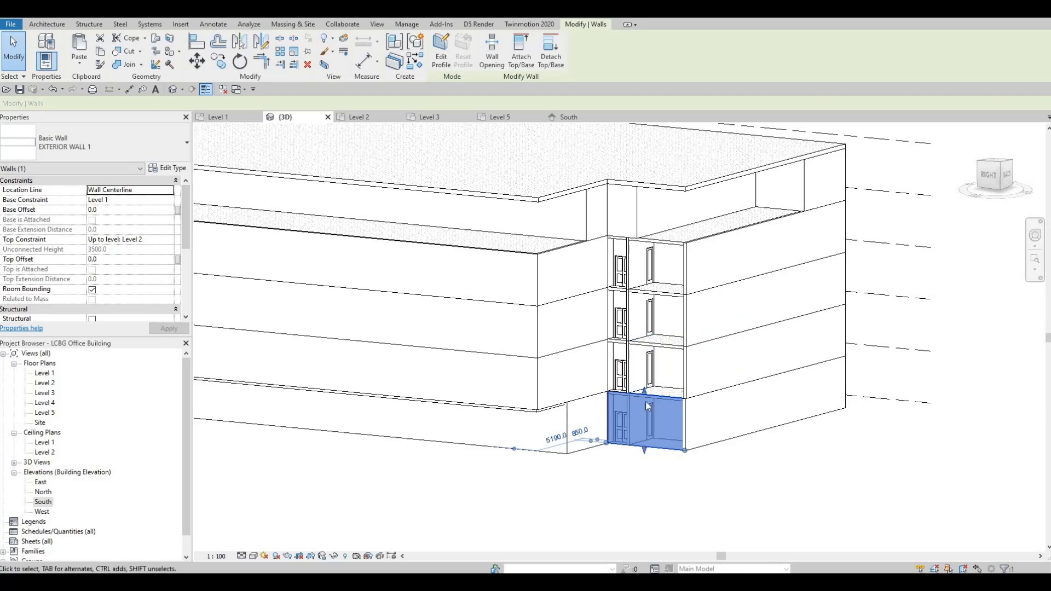
{"action": "left_click", "coordinate": [169, 240]}
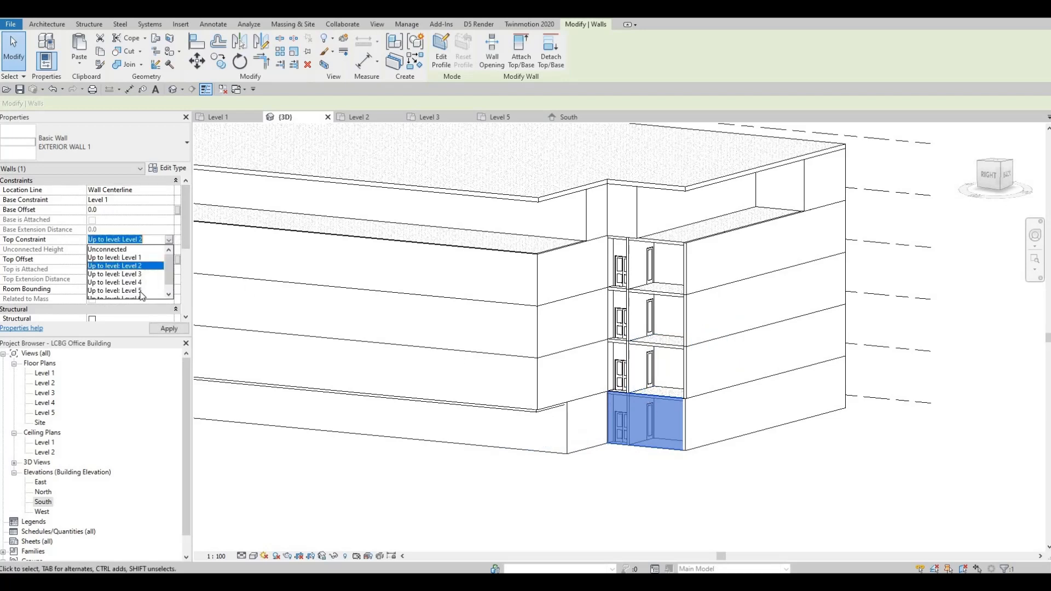
{"action": "scroll", "coordinate": [134, 285], "scroll_direction": "down", "scroll_amount": 1}
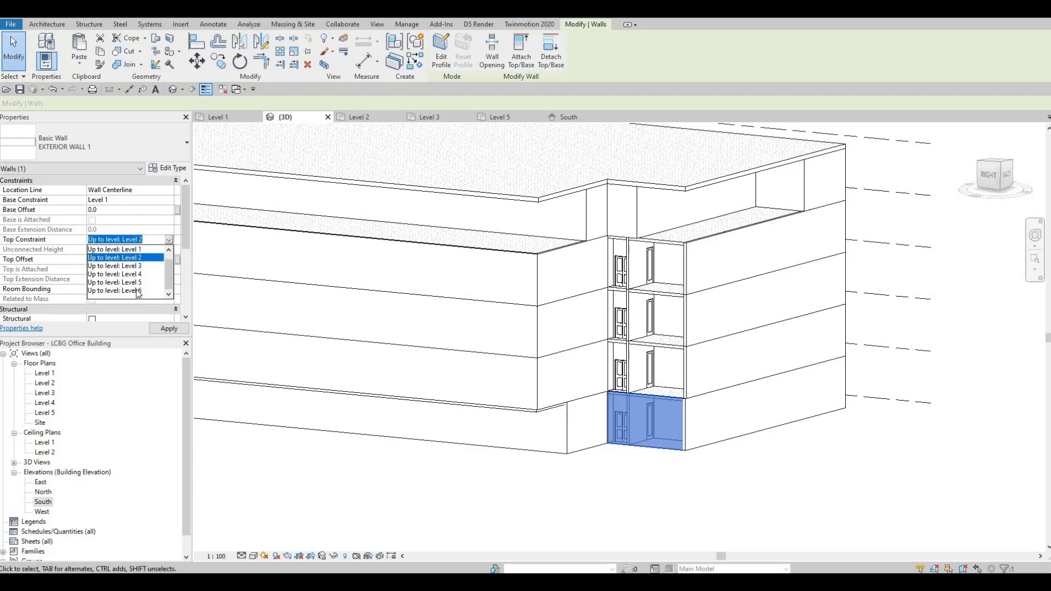
{"action": "left_click", "coordinate": [124, 274]}
{"action": "left_click", "coordinate": [162, 329]}
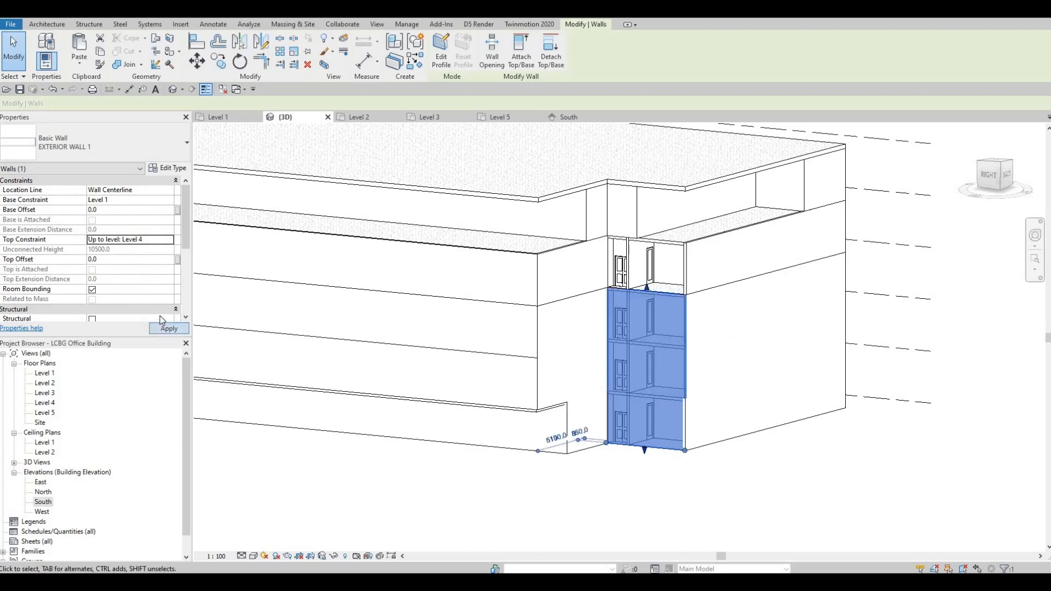
{"action": "left_click", "coordinate": [169, 244]}
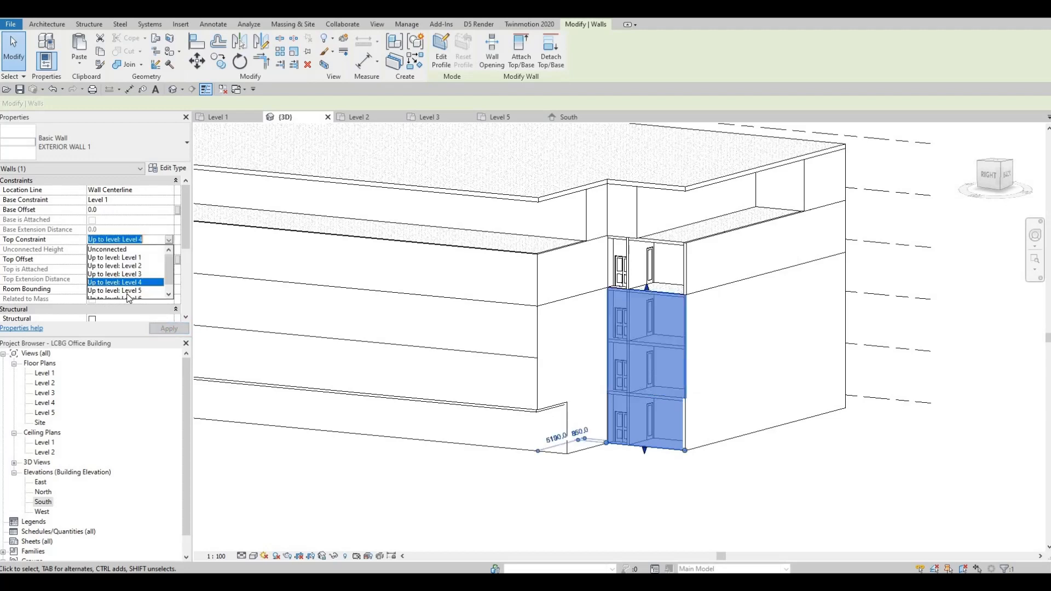
{"action": "key", "text": "Down"}
{"action": "left_click", "coordinate": [174, 330]}
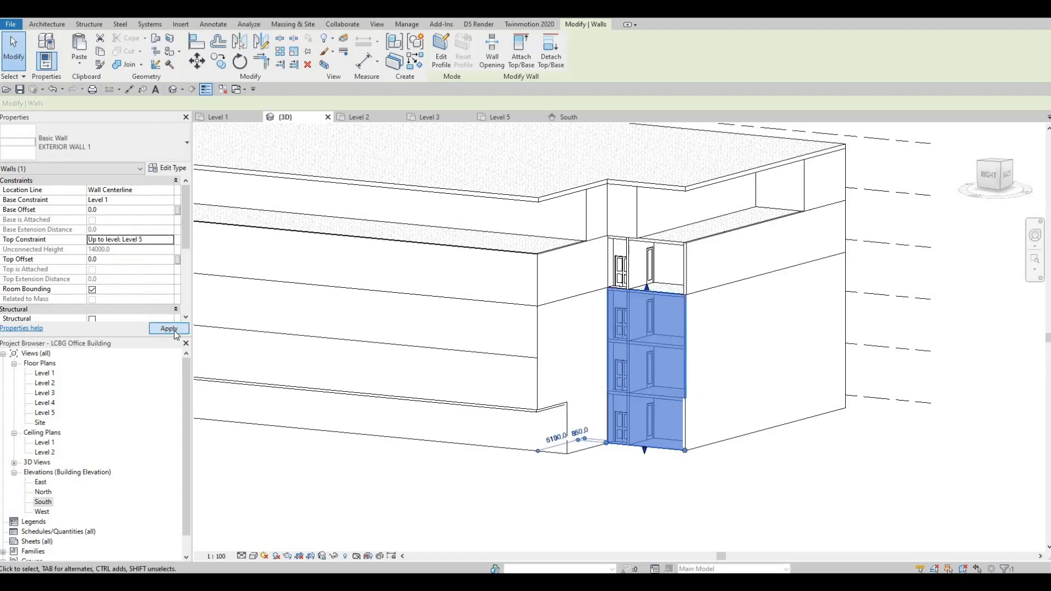
{"action": "left_click", "coordinate": [168, 328]}
{"action": "key", "text": "Escape"}
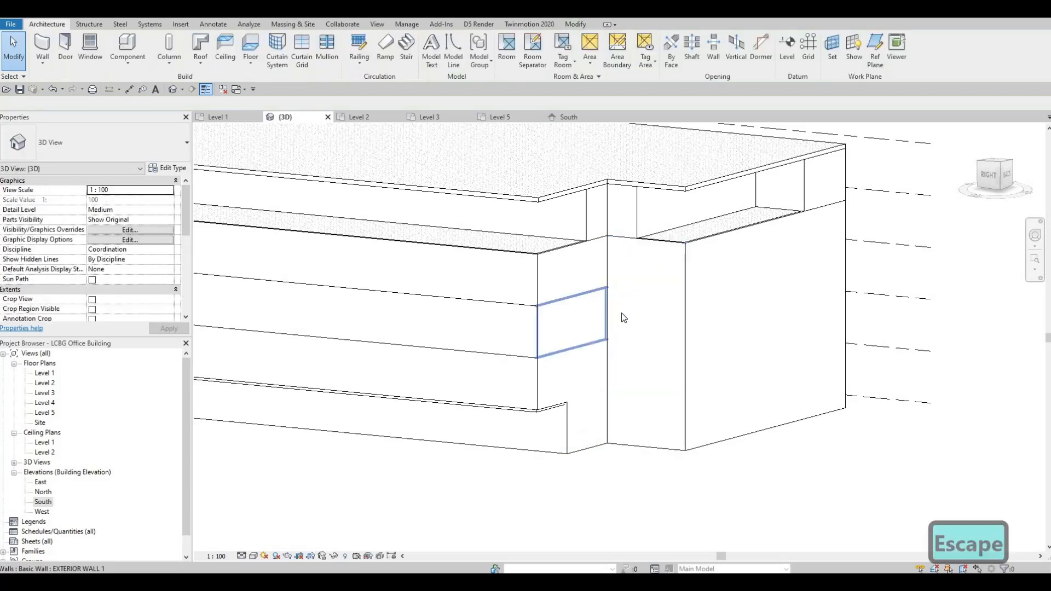
- Delete the Level 4, Level 3 and Level 2 exterior wall segments of the building's wide back end wall beside the stepped corner
{"action": "middle_click_drag", "start_coordinate": [622, 313], "coordinate": [575, 316]}
{"action": "left_click", "coordinate": [675, 336]}
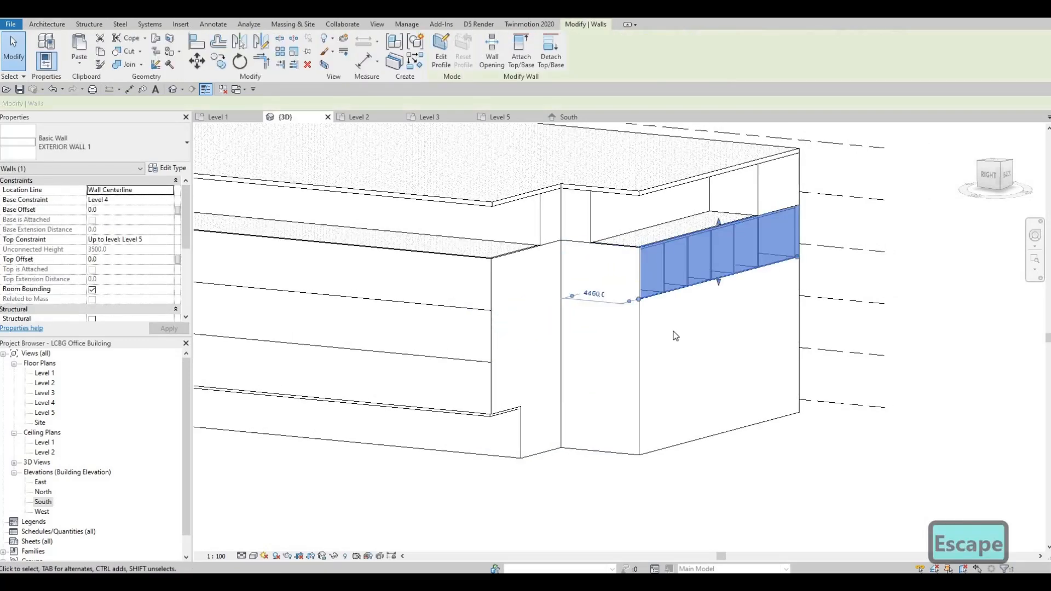
{"action": "key", "text": "Delete"}
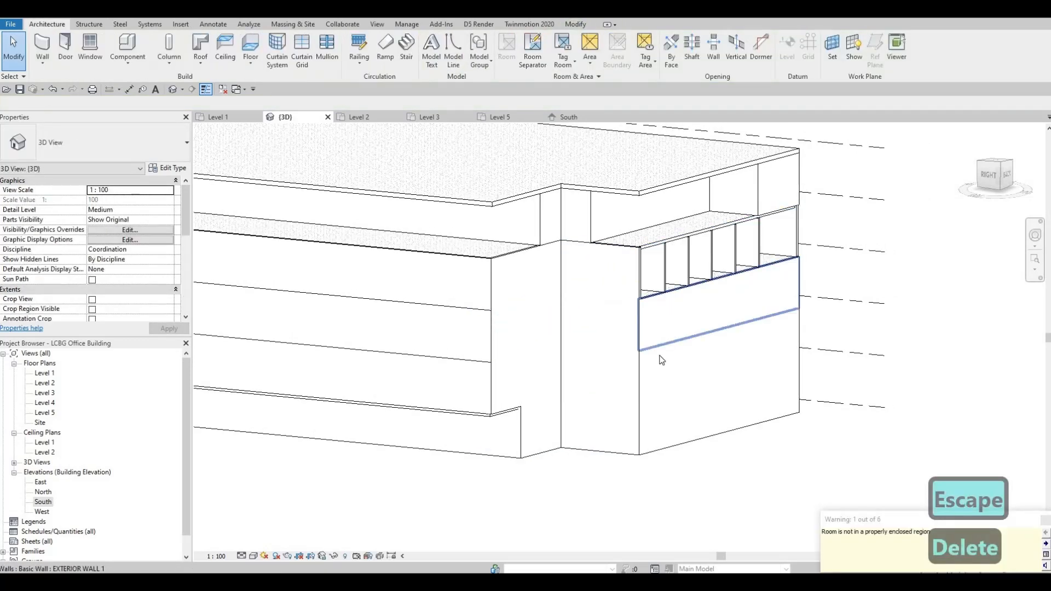
{"action": "left_click", "coordinate": [663, 352]}
{"action": "key", "text": "Delete"}
{"action": "left_click", "coordinate": [687, 400]}
{"action": "key", "text": "Delete"}
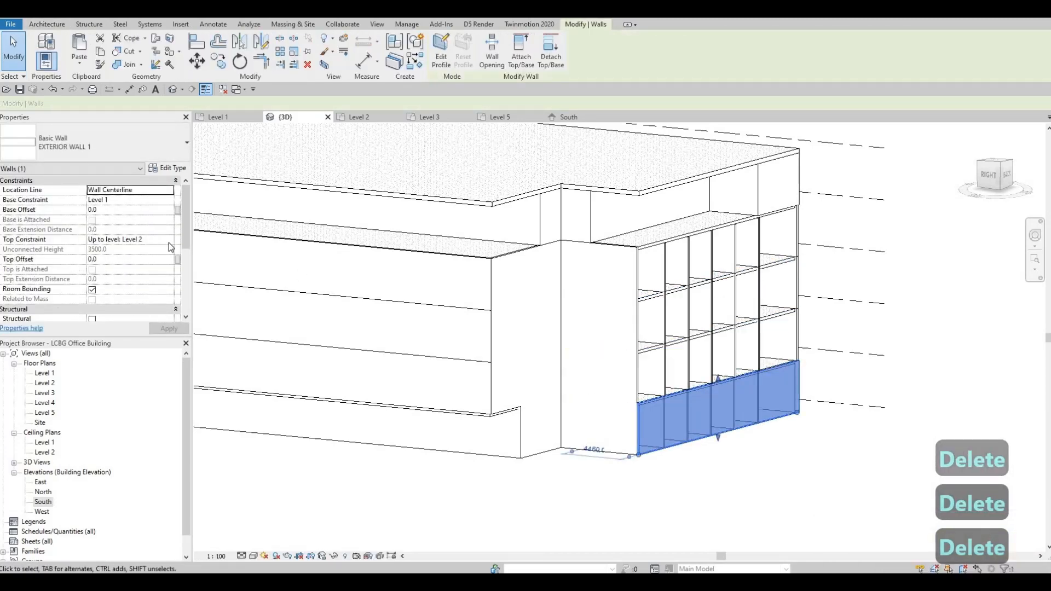
- Set the top constraint of the wide back end wall's Level 1 segment to Up to level: Level 5
{"action": "left_click", "coordinate": [168, 240]}
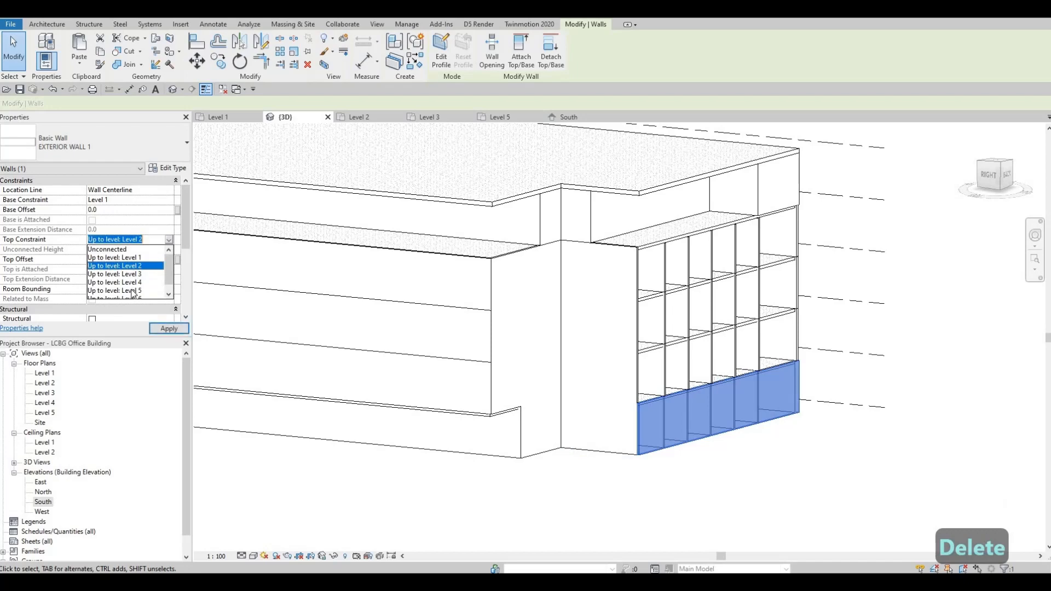
{"action": "left_click", "coordinate": [114, 290]}
{"action": "left_click", "coordinate": [169, 328]}
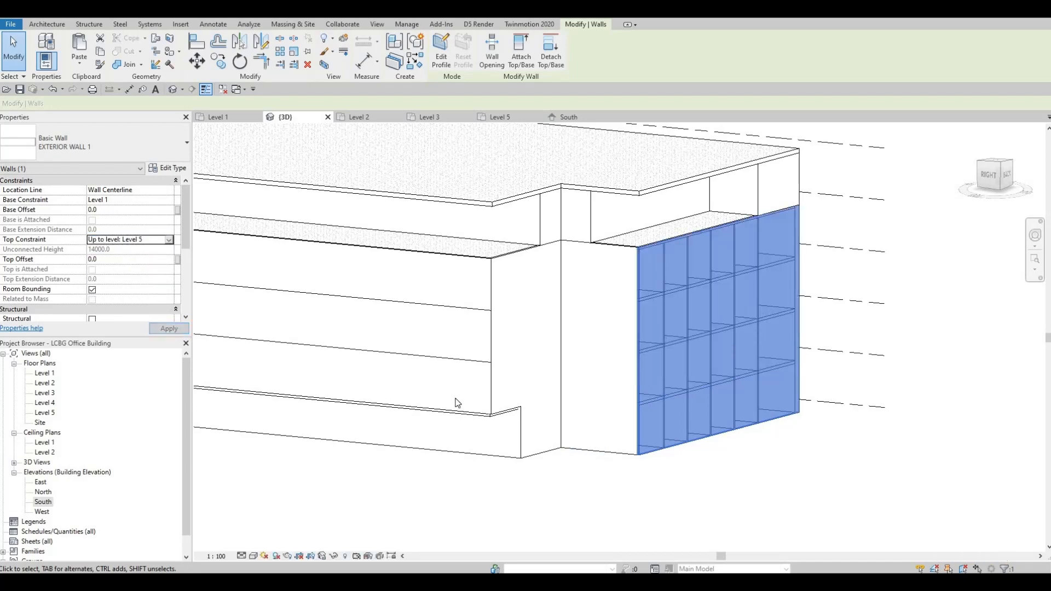
{"action": "scroll", "coordinate": [572, 348], "scroll_direction": "down", "scroll_amount": 4}
{"action": "key", "text": "Escape"}
{"action": "key", "text": "Escape"}
{"action": "key", "text": "Escape"}
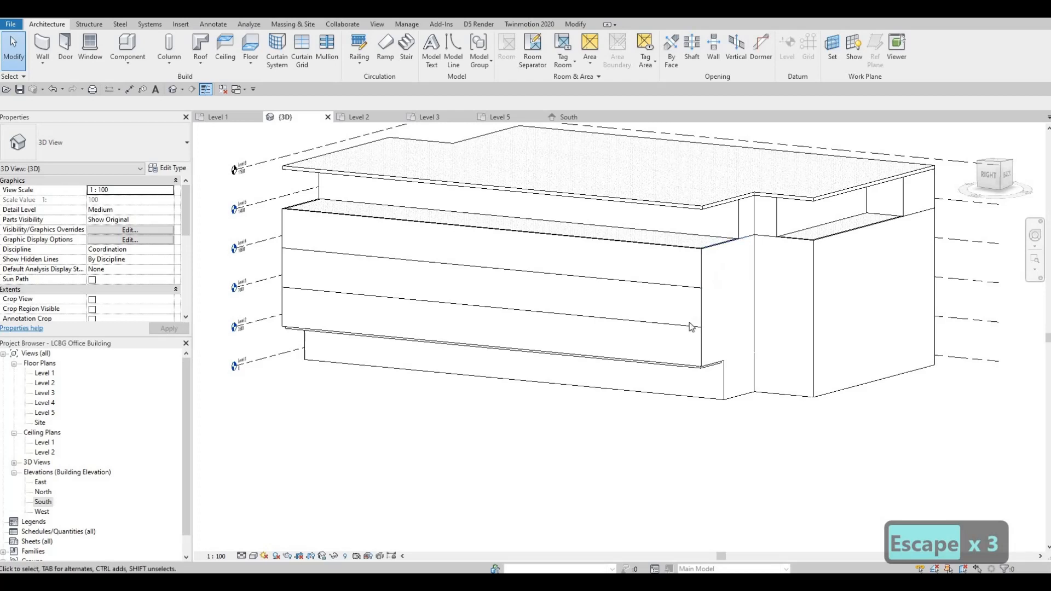
- Delete the Level 3 and Level 4 segments of the short return wall at the back end of the overhanging storeys
{"action": "middle_click_drag", "start_coordinate": [687, 343], "coordinate": [751, 341], "text": "shift"}
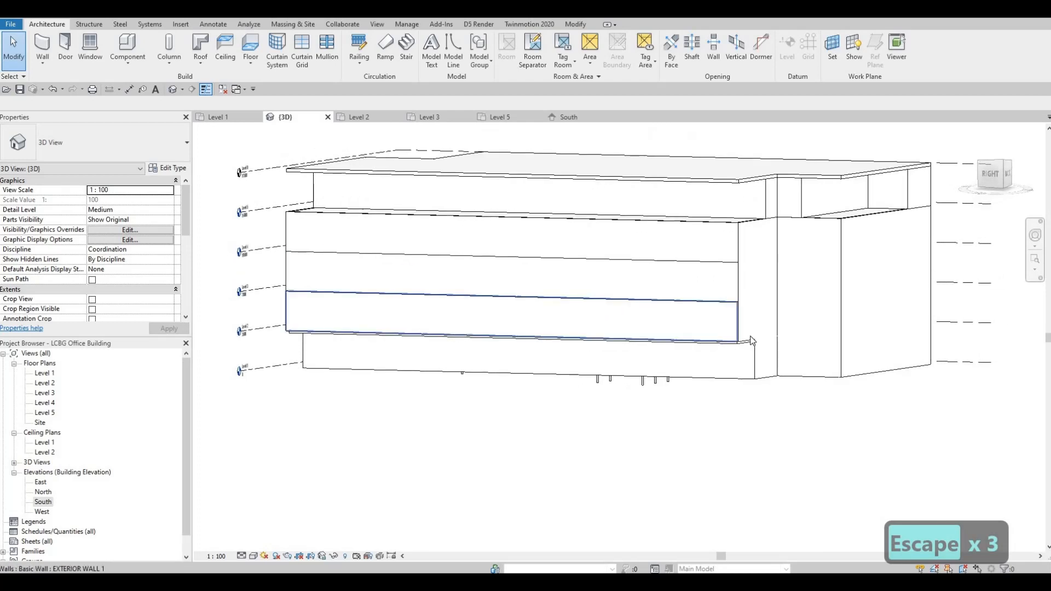
{"action": "left_click", "coordinate": [752, 294]}
{"action": "key", "text": "Delete"}
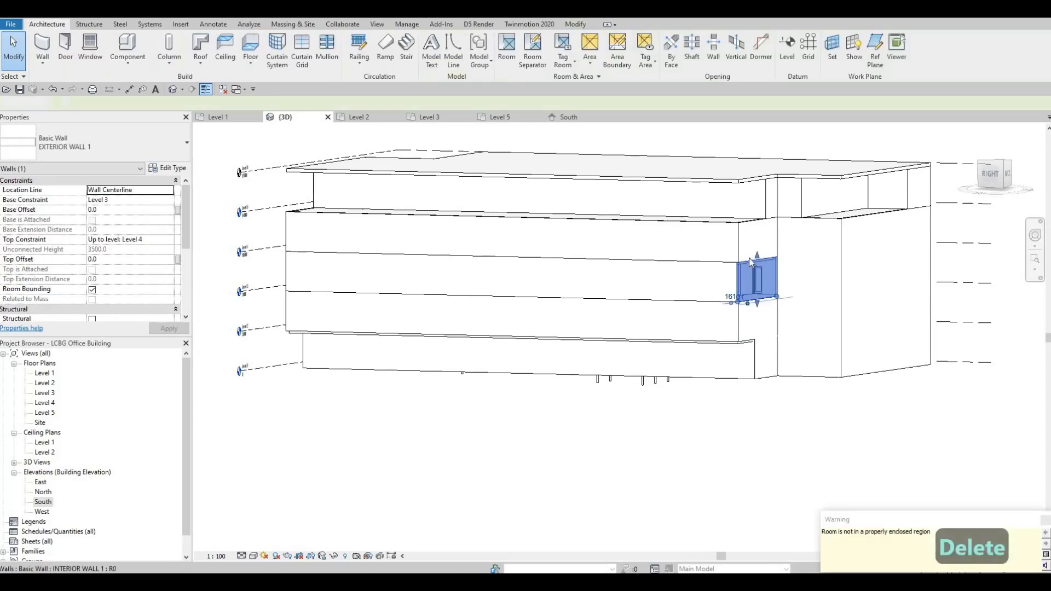
{"action": "left_click", "coordinate": [748, 257]}
{"action": "key", "text": "Delete"}
- Set the top constraint of the short return wall's Level 2 segment to Up to level: Level 5
{"action": "left_click", "coordinate": [741, 308]}
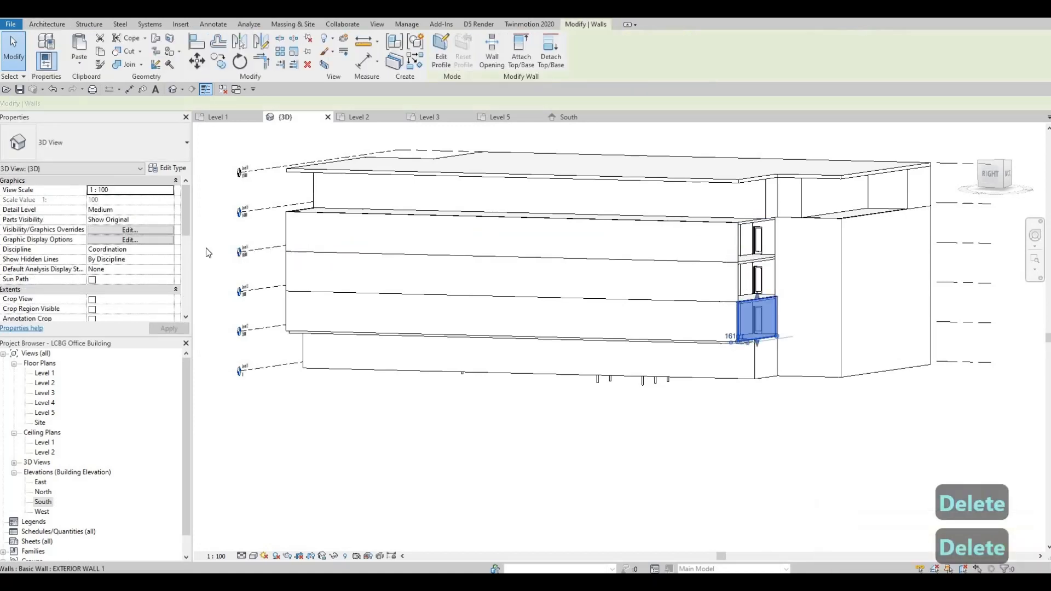
{"action": "left_click", "coordinate": [169, 242]}
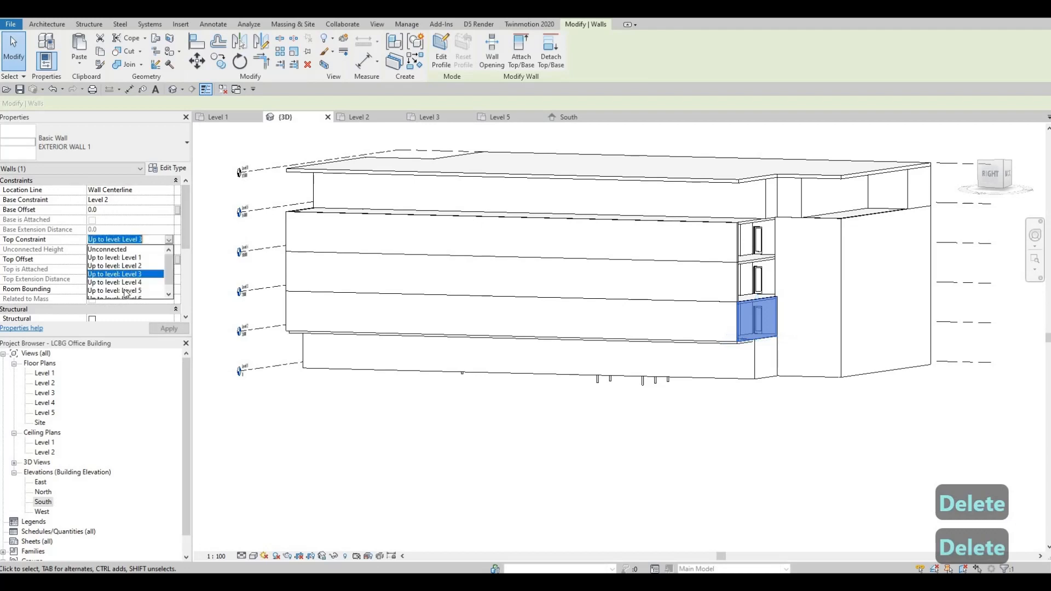
{"action": "left_click", "coordinate": [152, 290]}
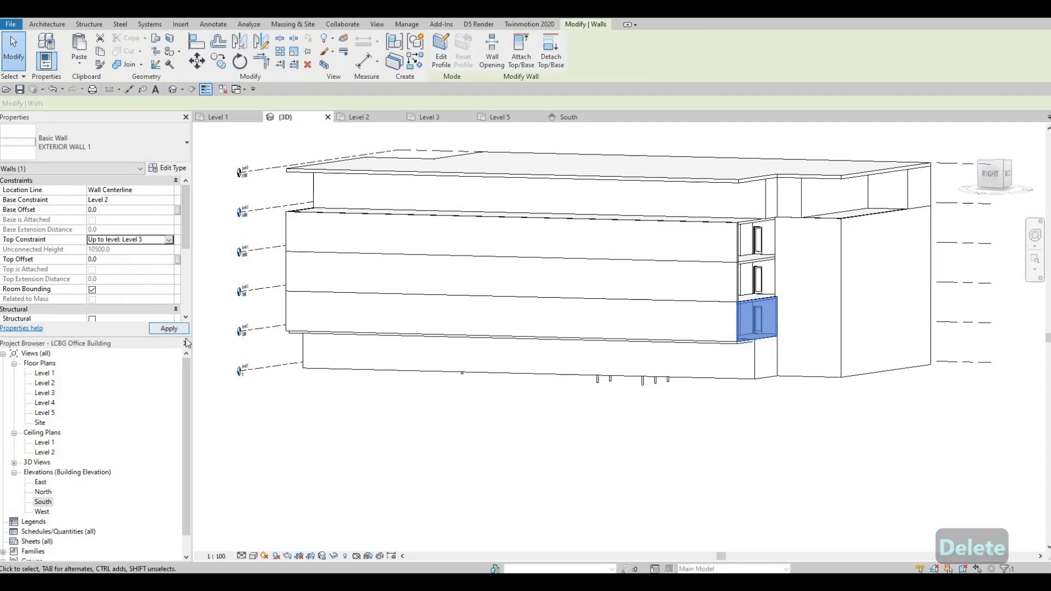
{"action": "key", "text": "Escape"}
{"action": "key", "text": "Escape"}
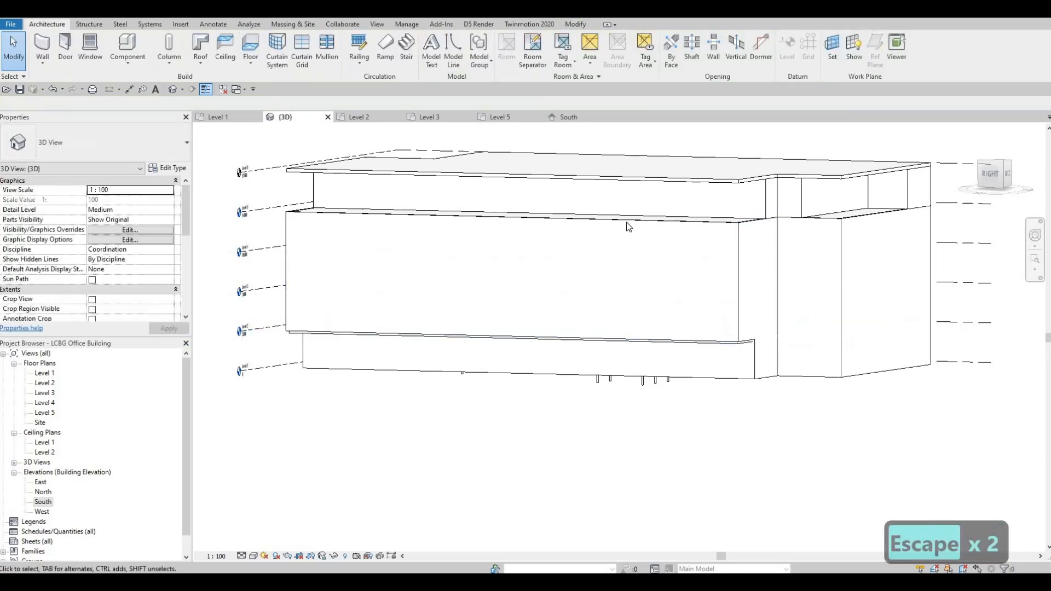
- Delete the Level 4 and Level 3 exterior wall segments along the long right side of the overhanging storeys
{"action": "left_click", "coordinate": [627, 224]}
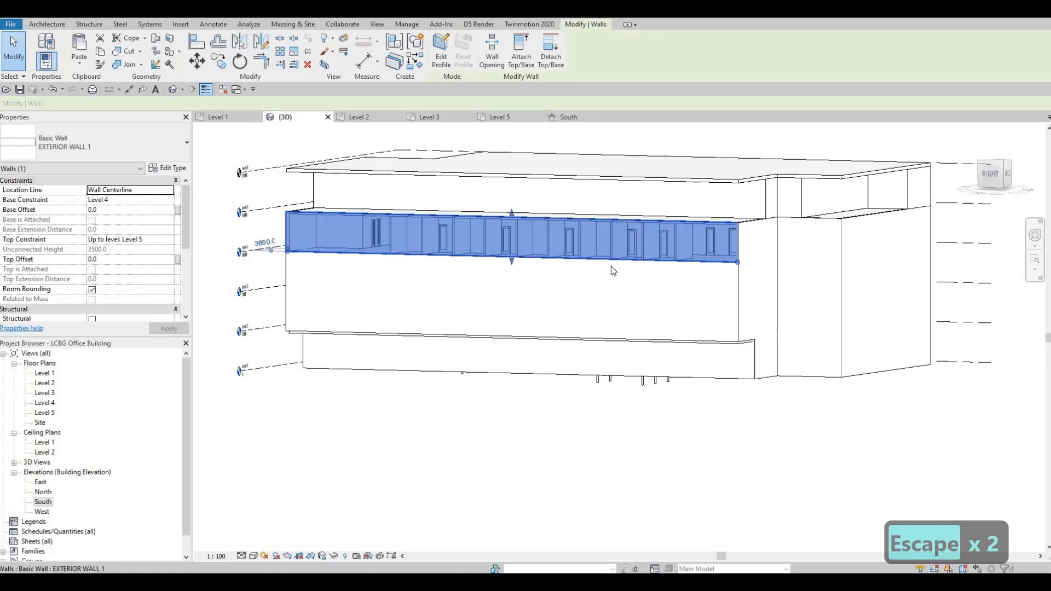
{"action": "key", "text": "Delete"}
{"action": "left_click", "coordinate": [607, 295]}
{"action": "key", "text": "Delete"}
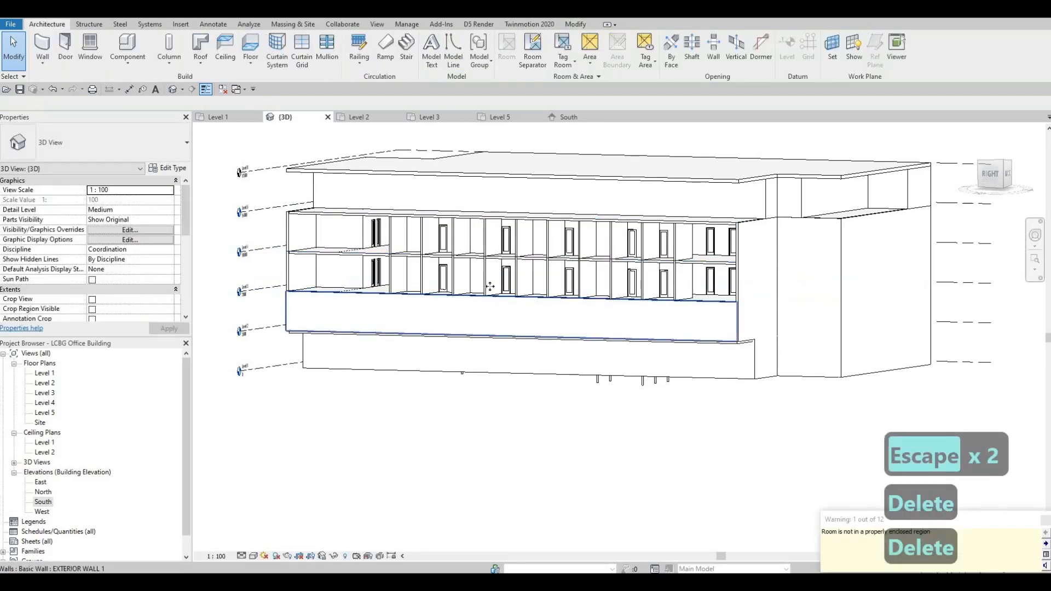
- Set the top constraint of the long right-side wall's Level 2 segment to Up to level: Level 5
{"action": "left_click", "coordinate": [486, 296]}
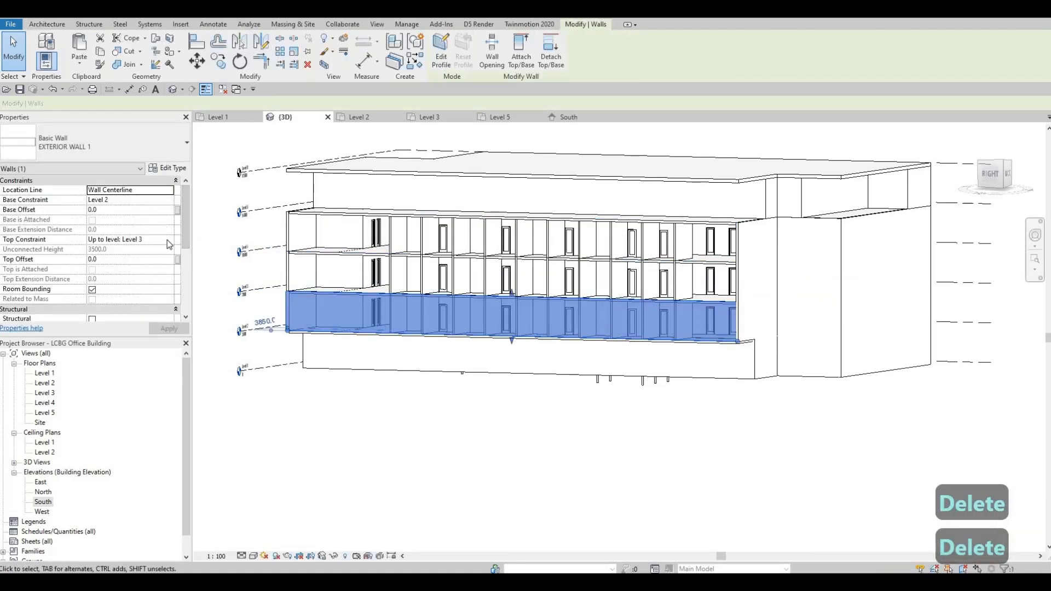
{"action": "left_click", "coordinate": [159, 242]}
{"action": "left_click", "coordinate": [160, 241]}
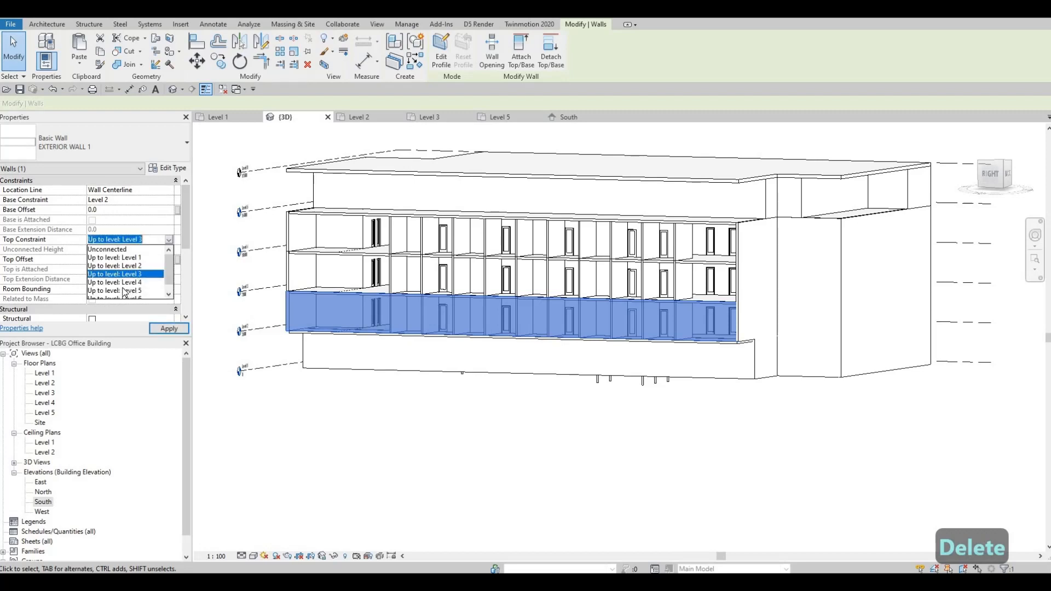
{"action": "left_click", "coordinate": [125, 291]}
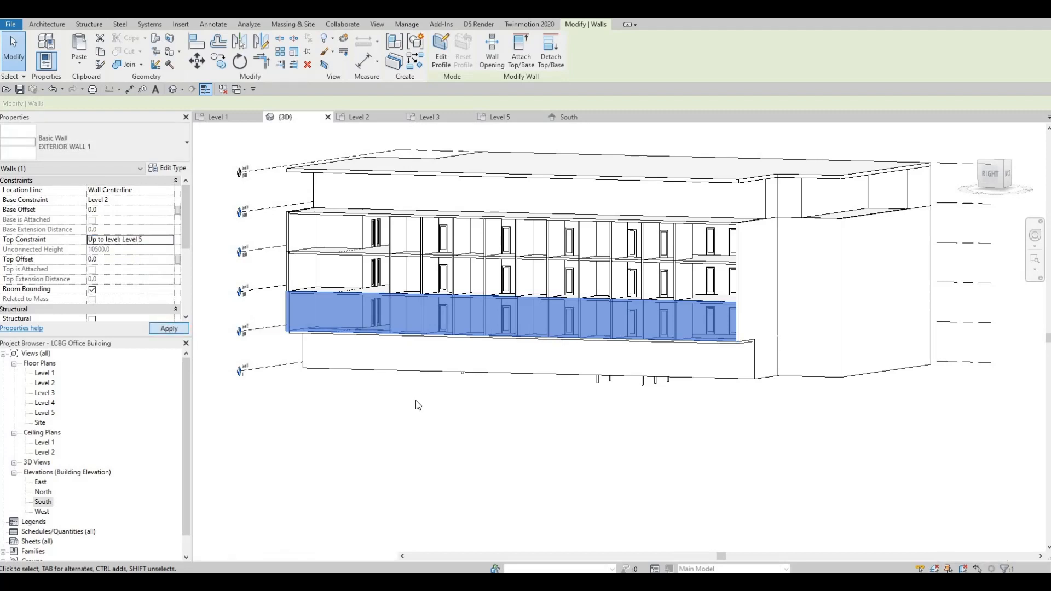
{"action": "key", "text": "Escape"}
{"action": "key", "text": "Escape"}
- Delete the Level 3 and Level 4 exterior wall segments on the front face of the overhanging storeys
{"action": "middle_click_drag", "start_coordinate": [585, 424], "coordinate": [496, 396], "text": "shift"}
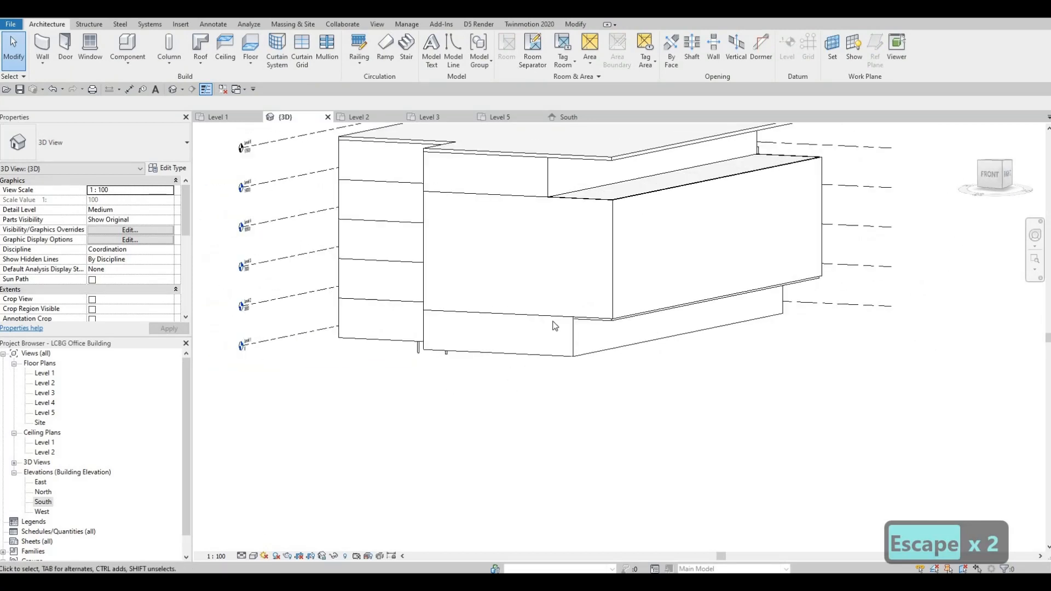
{"action": "middle_click_drag", "start_coordinate": [555, 326], "coordinate": [557, 317], "text": "shift"}
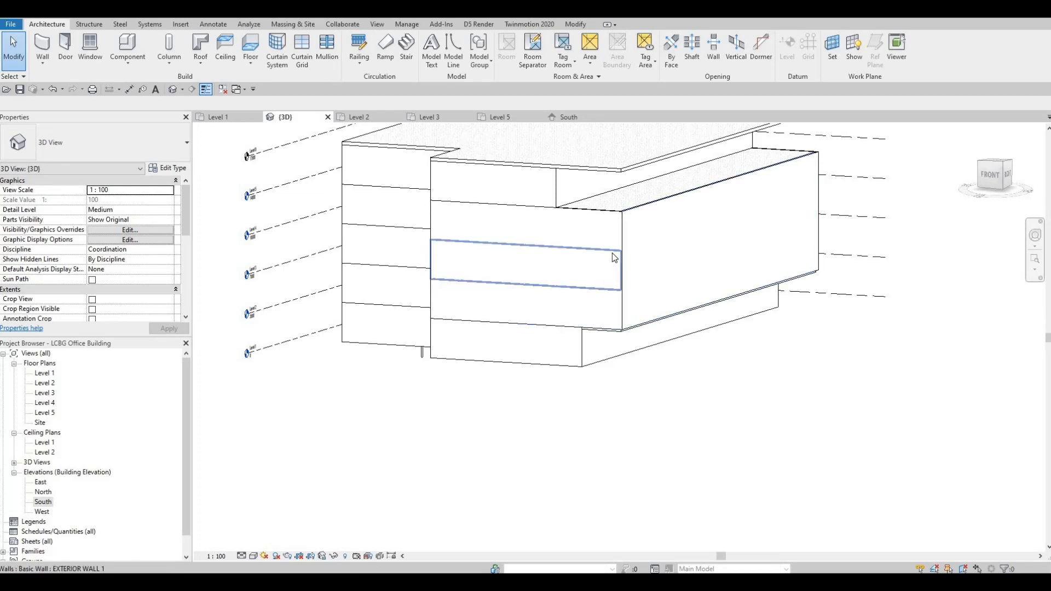
{"action": "left_click", "coordinate": [612, 253]}
{"action": "key", "text": "Delete"}
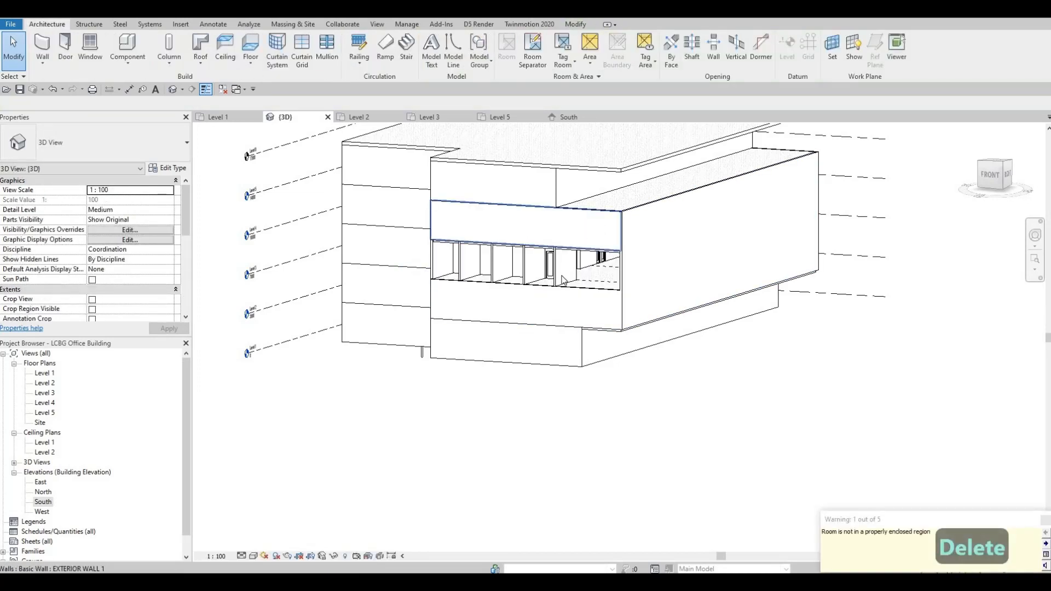
{"action": "left_click", "coordinate": [595, 211]}
{"action": "key", "text": "Delete"}
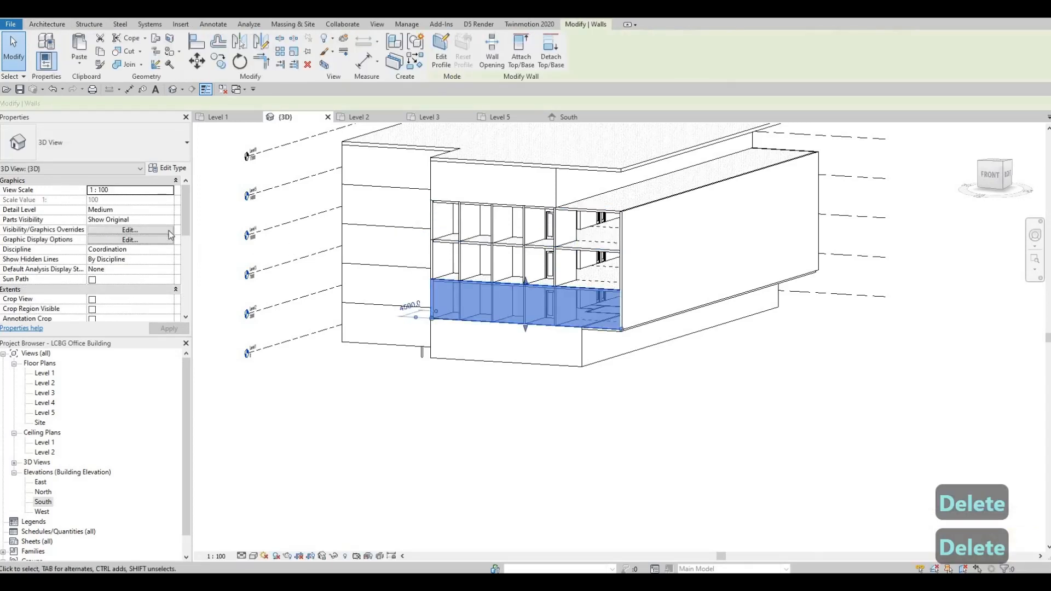
- Set the top constraint of the overhanging front wall's Level 2 segment to Up to level: Level 5
{"action": "left_click", "coordinate": [170, 240]}
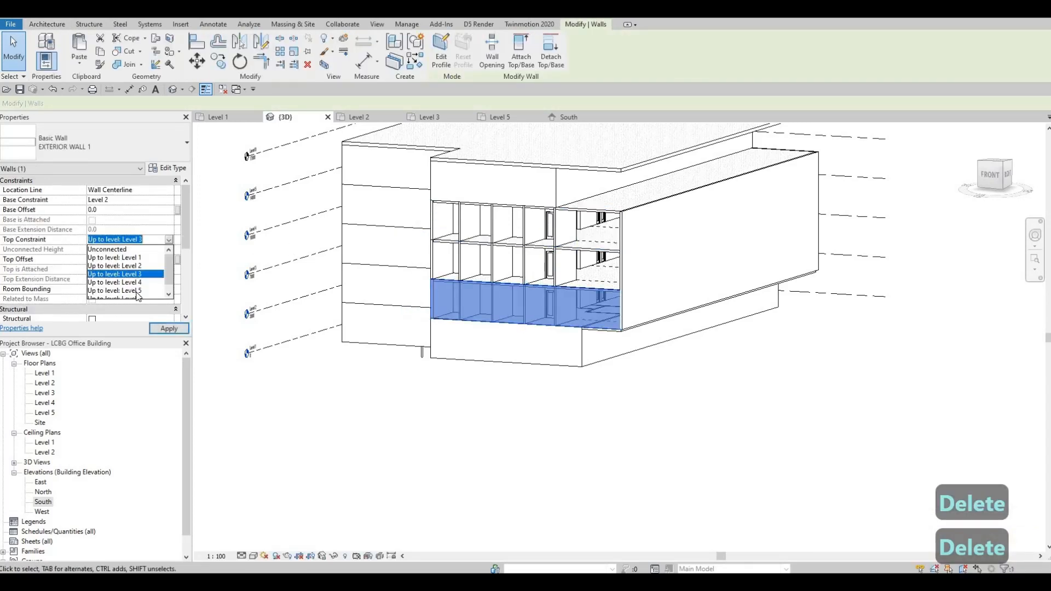
{"action": "left_click", "coordinate": [137, 291]}
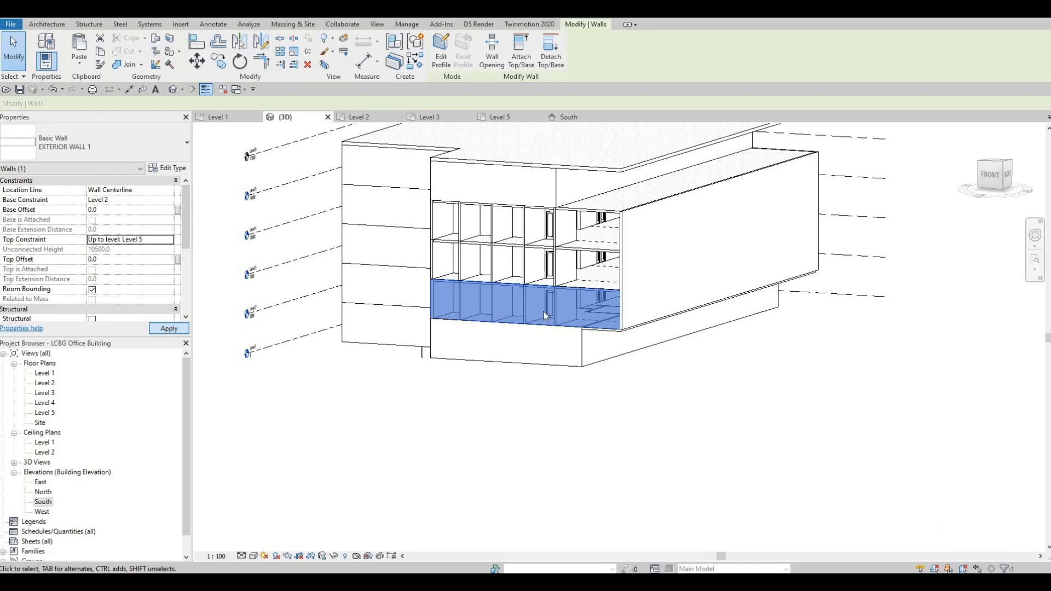
{"action": "key", "text": "Escape"}
{"action": "key", "text": "Escape"}
{"action": "middle_click_drag", "start_coordinate": [691, 212], "coordinate": [749, 230], "text": "shift"}
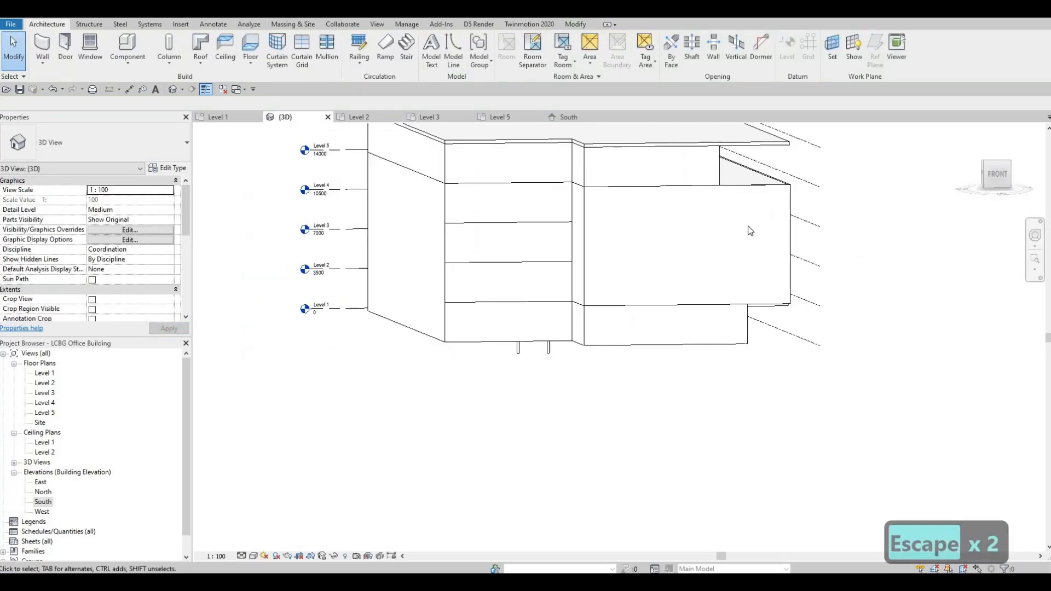
{"action": "middle_click_drag", "start_coordinate": [615, 284], "coordinate": [635, 300]}
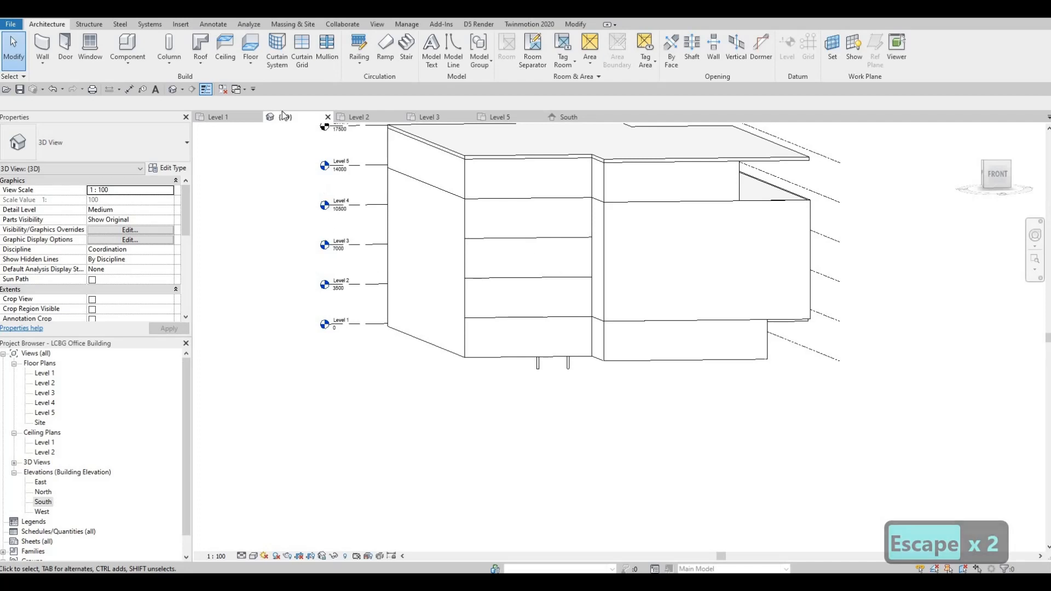
{"action": "left_click", "coordinate": [295, 51]}
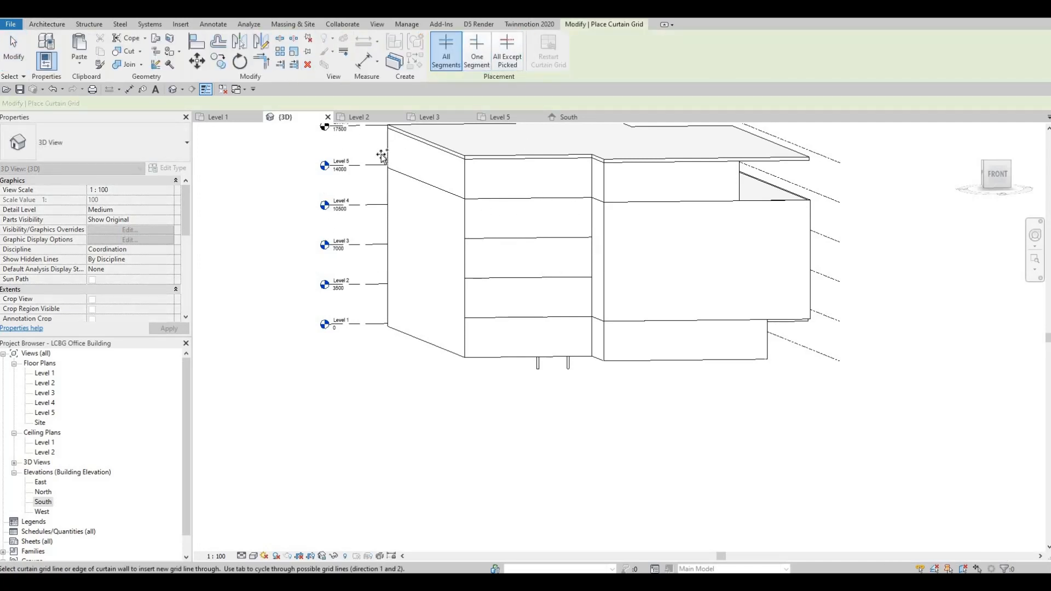
{"action": "key", "text": "Escape"}
{"action": "key", "text": "Escape"}
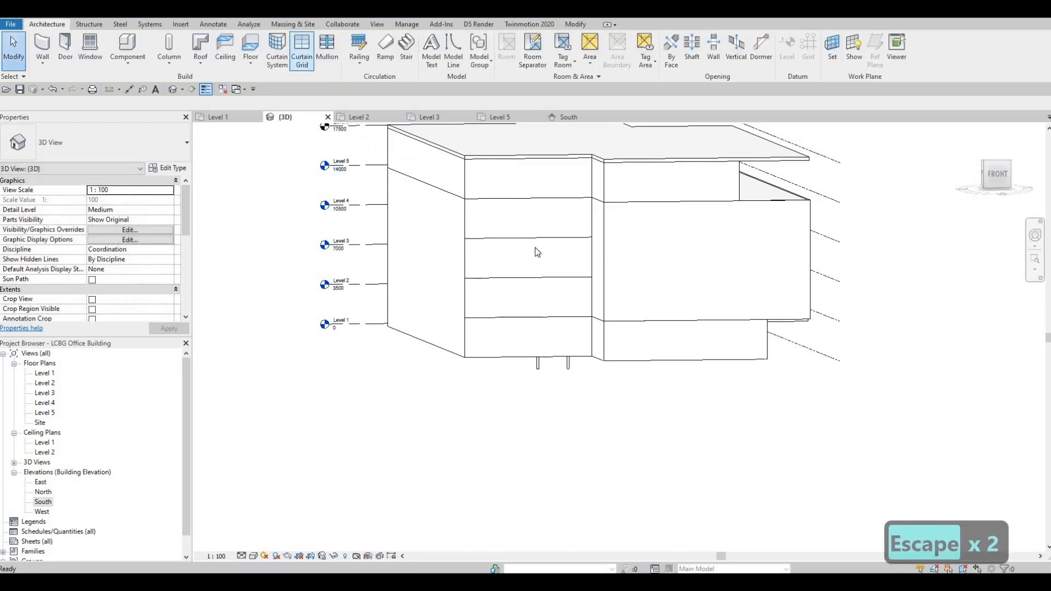
- Delete the Level 2, Level 3, Level 4 and Level 5 exterior wall segments on the recessed part of the front facade
{"action": "middle_click_drag", "start_coordinate": [524, 365], "coordinate": [441, 361], "text": "shift"}
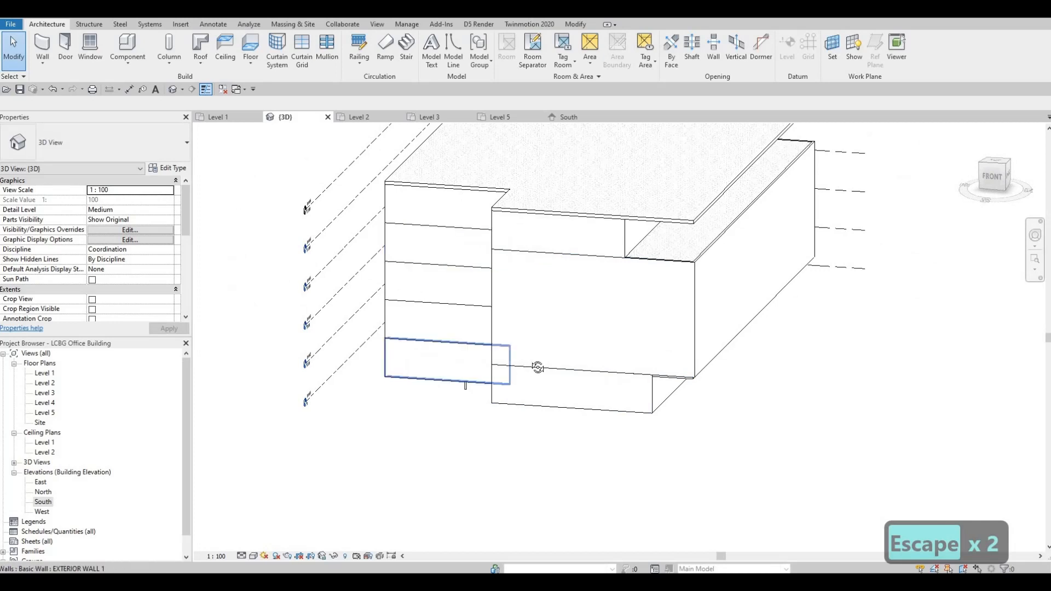
{"action": "middle_click_drag", "start_coordinate": [537, 366], "coordinate": [556, 320], "text": "shift"}
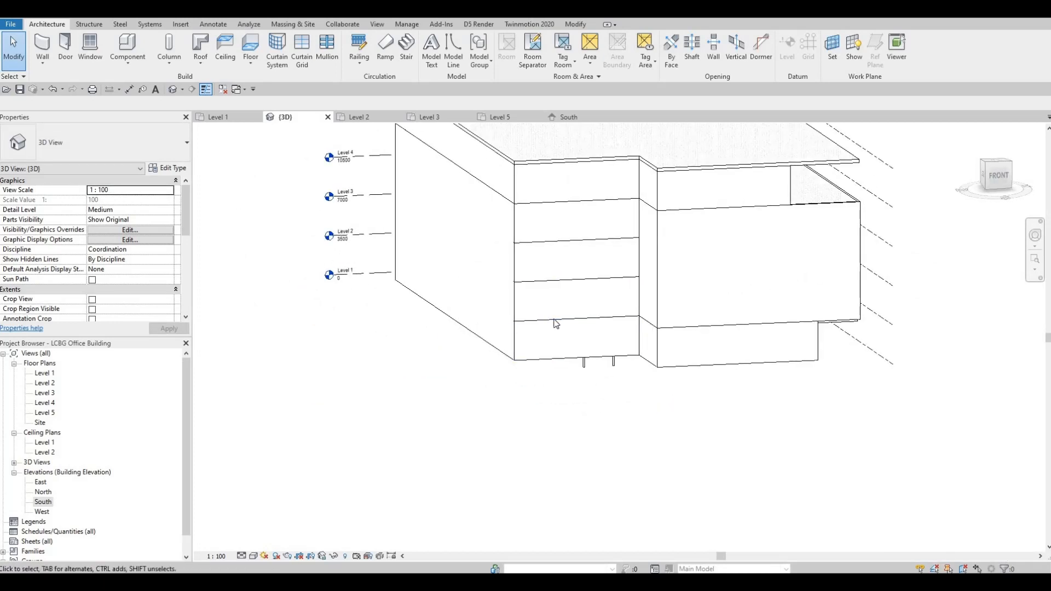
{"action": "left_click", "coordinate": [557, 311]}
{"action": "key", "text": "Delete"}
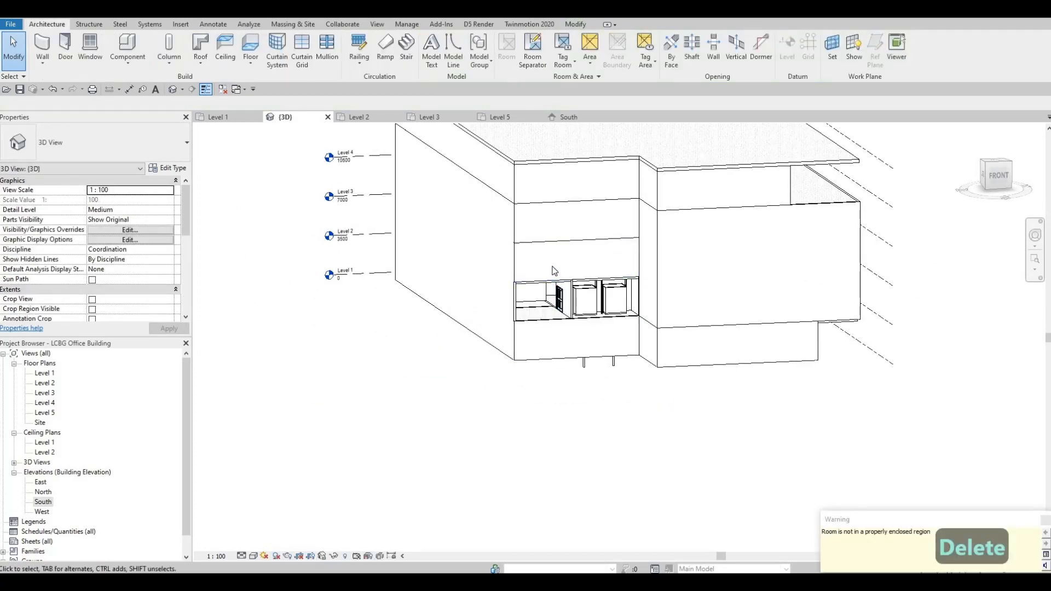
{"action": "left_click", "coordinate": [564, 239]}
{"action": "key", "text": "Delete"}
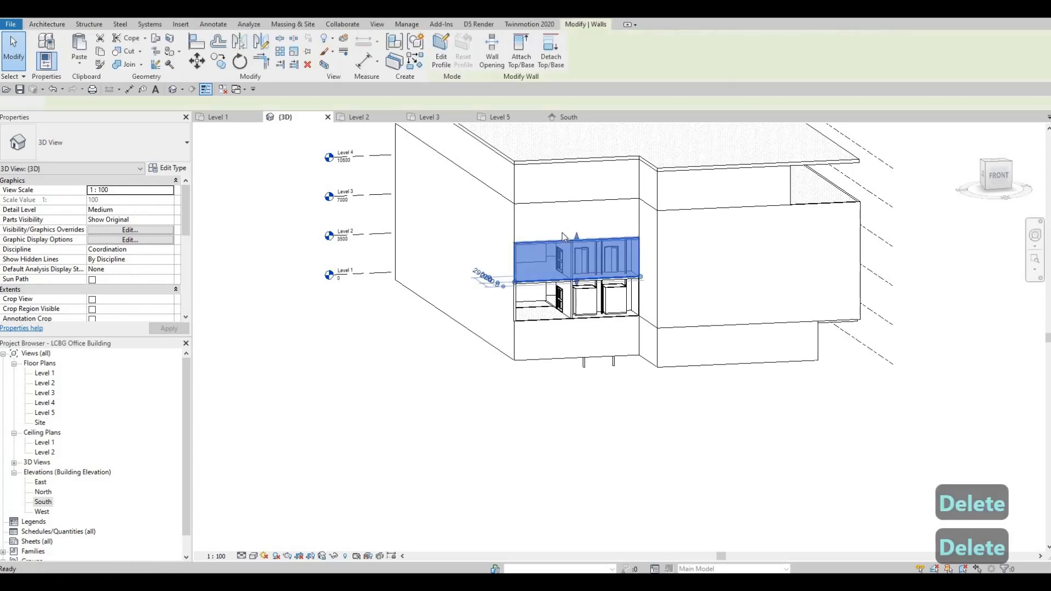
{"action": "left_click", "coordinate": [575, 204]}
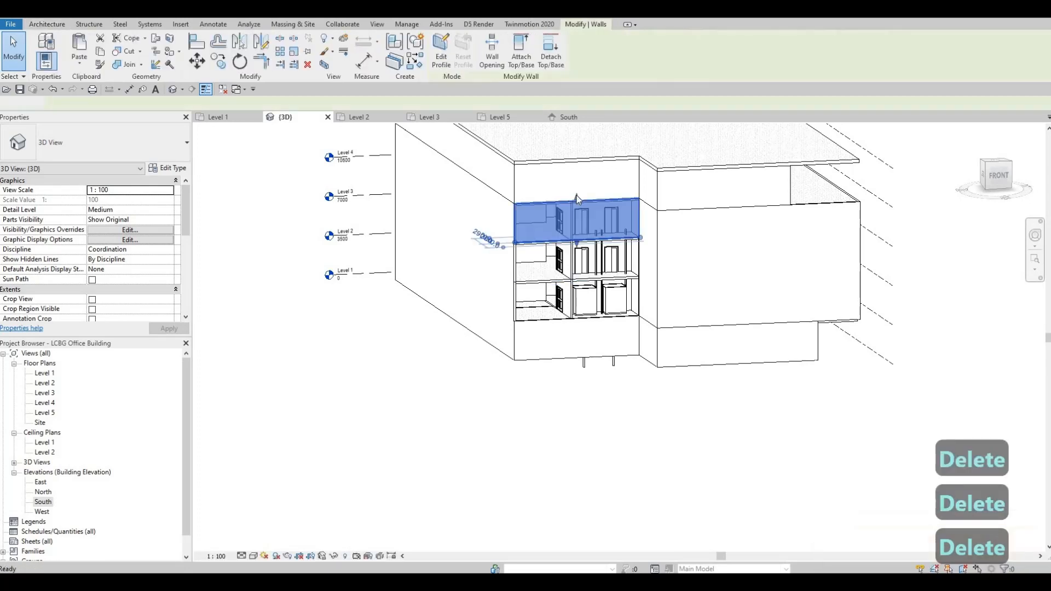
{"action": "key", "text": "Delete"}
{"action": "left_click", "coordinate": [575, 195]}
{"action": "key", "text": "Delete"}
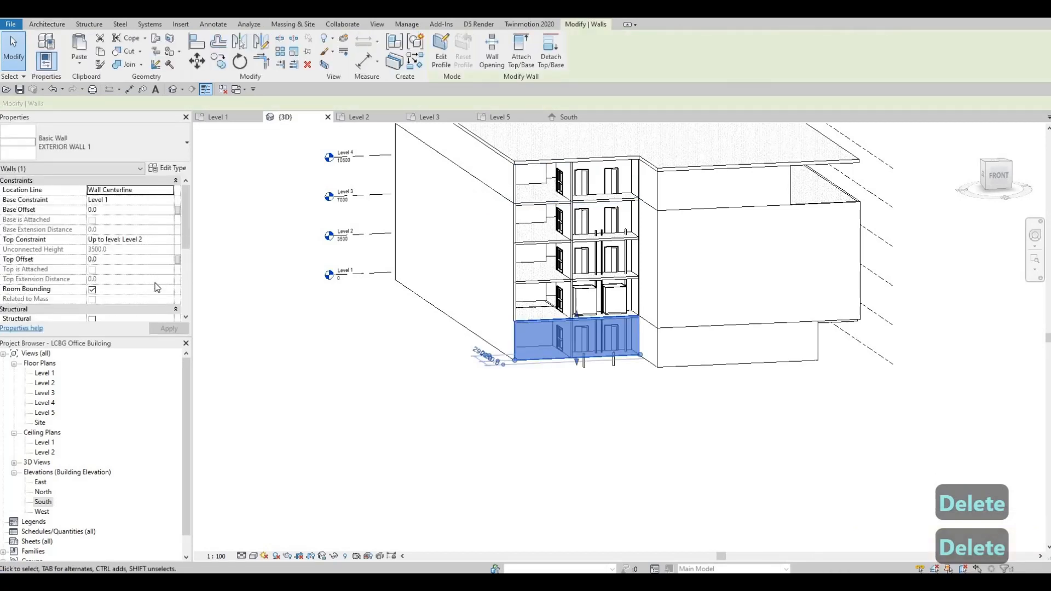
- Try to set the top constraint of the recessed front facade's Level 1 wall to Up to level: Level 5
{"action": "scroll", "coordinate": [153, 292], "scroll_direction": "down", "scroll_amount": 4}
{"action": "scroll", "coordinate": [156, 290], "scroll_direction": "up", "scroll_amount": 5}
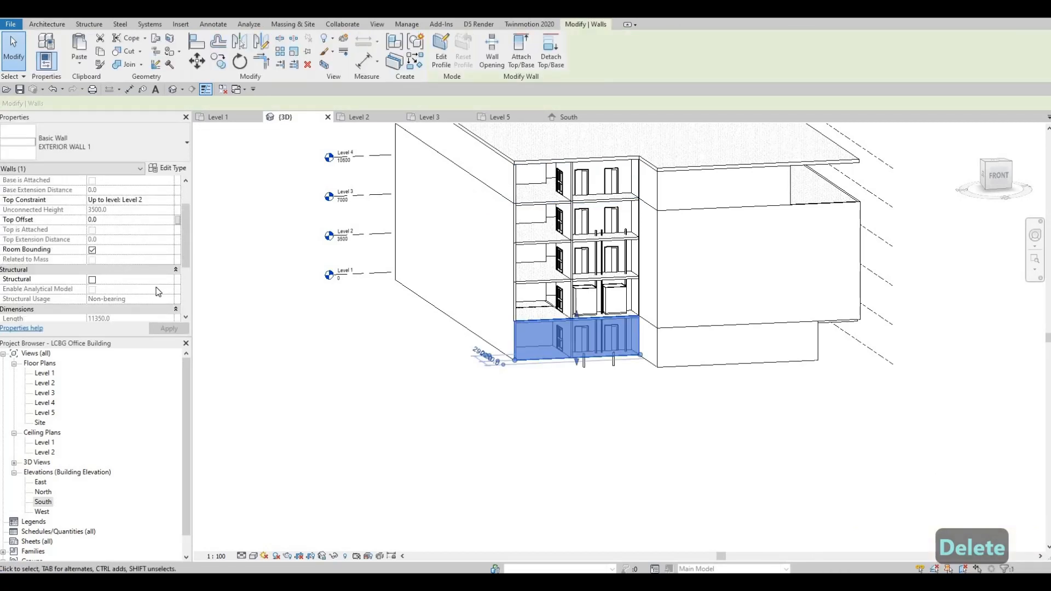
{"action": "left_click", "coordinate": [170, 239]}
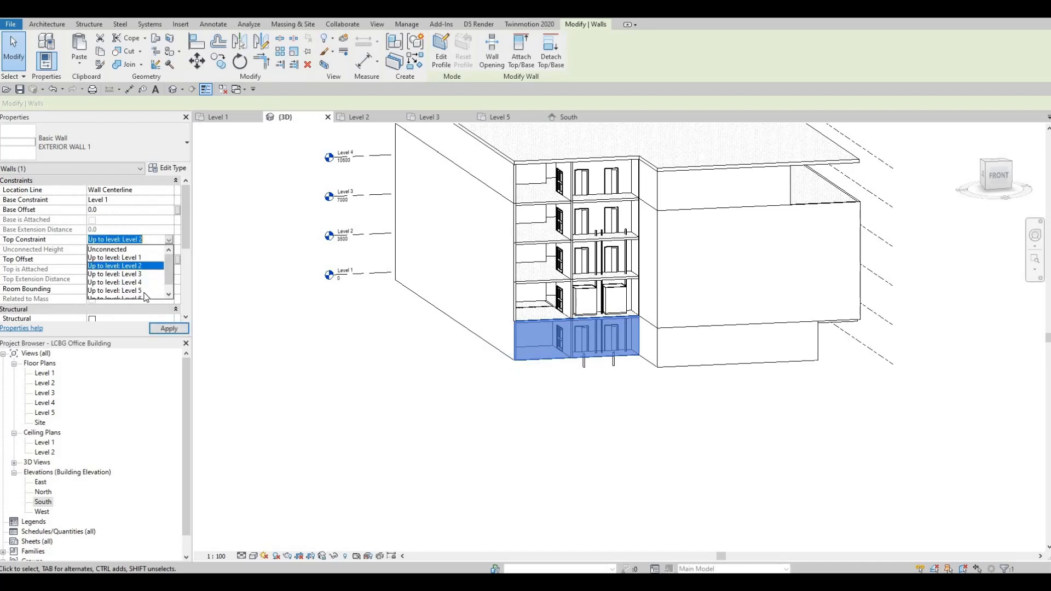
{"action": "left_click", "coordinate": [115, 290]}
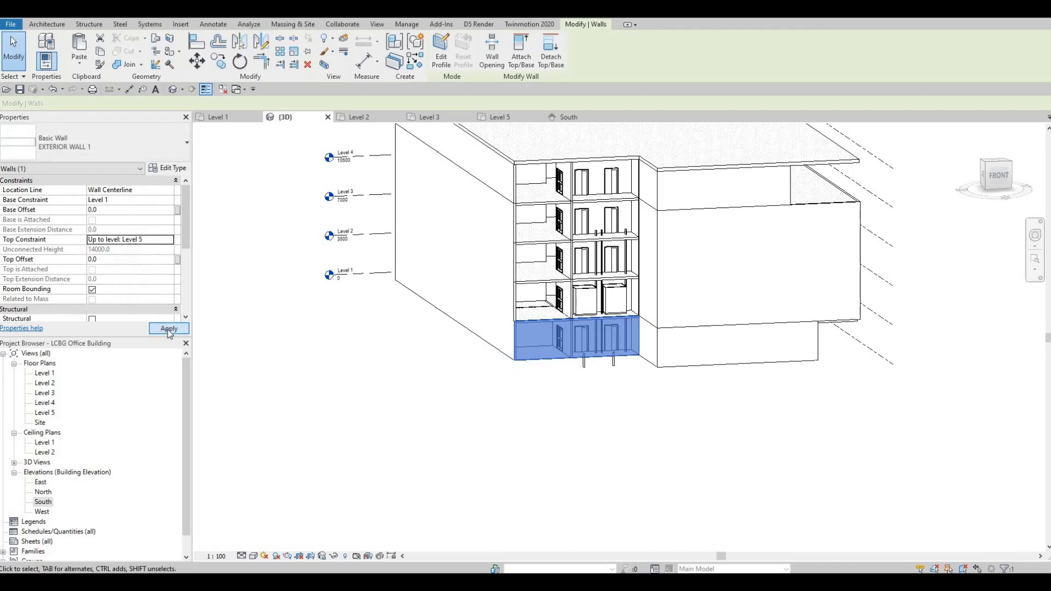
{"action": "left_click", "coordinate": [169, 328]}
{"action": "key", "text": "Escape"}
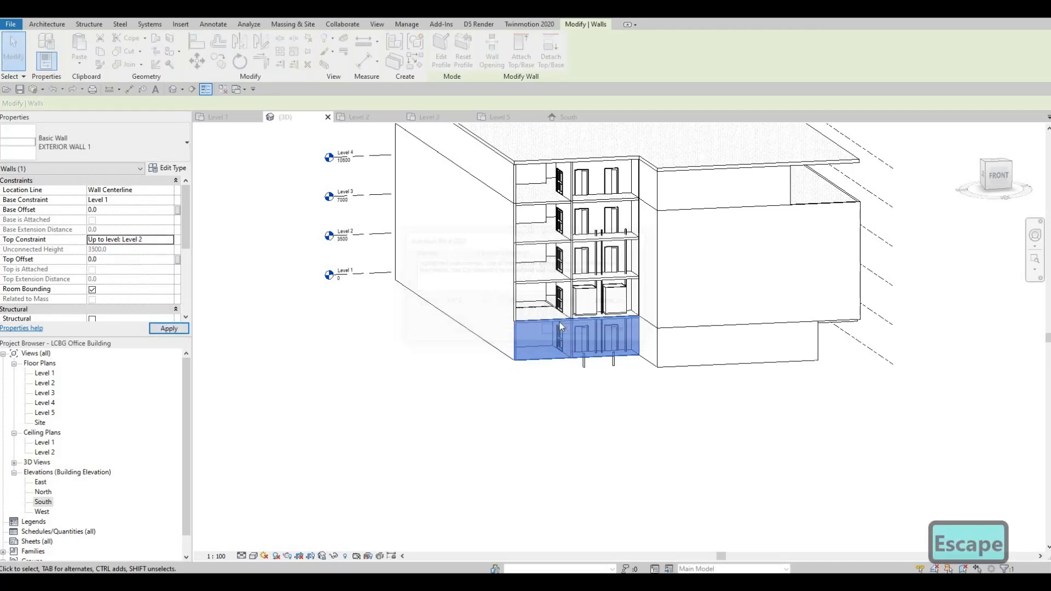
{"action": "key", "text": "Escape"}
{"action": "key", "text": "Escape"}
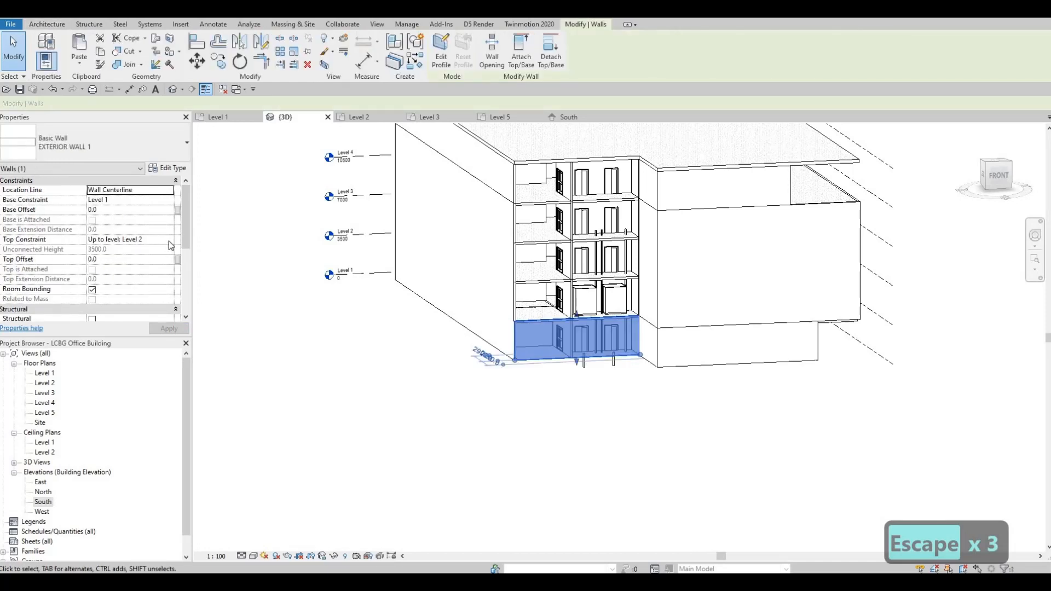
- Try to set the top constraint of the recessed front facade's Level 1 wall to Up to level: Level 6
{"action": "left_click", "coordinate": [171, 241]}
{"action": "left_click", "coordinate": [169, 240]}
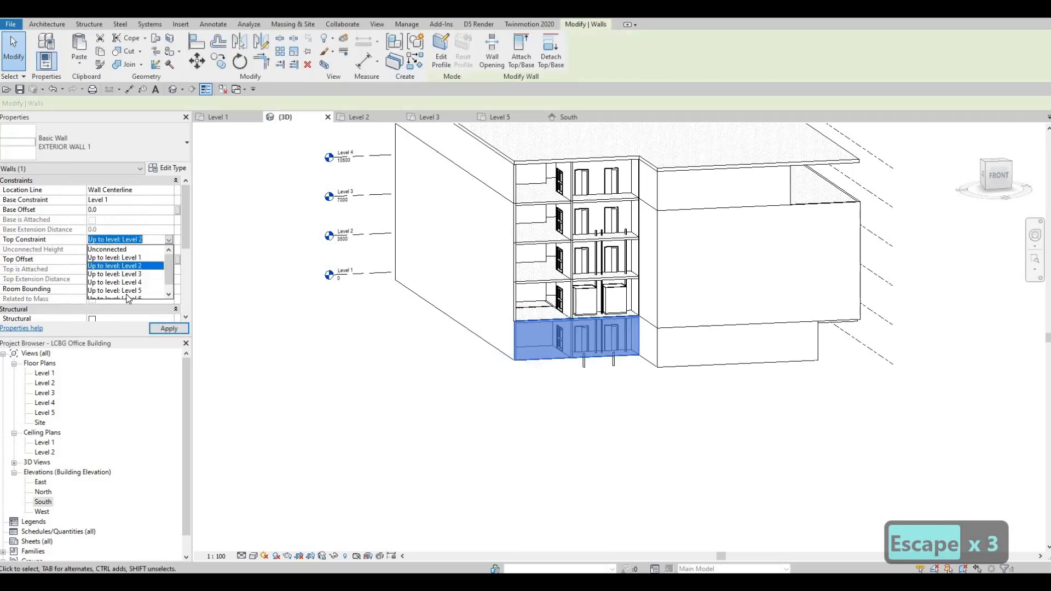
{"action": "left_click", "coordinate": [115, 291]}
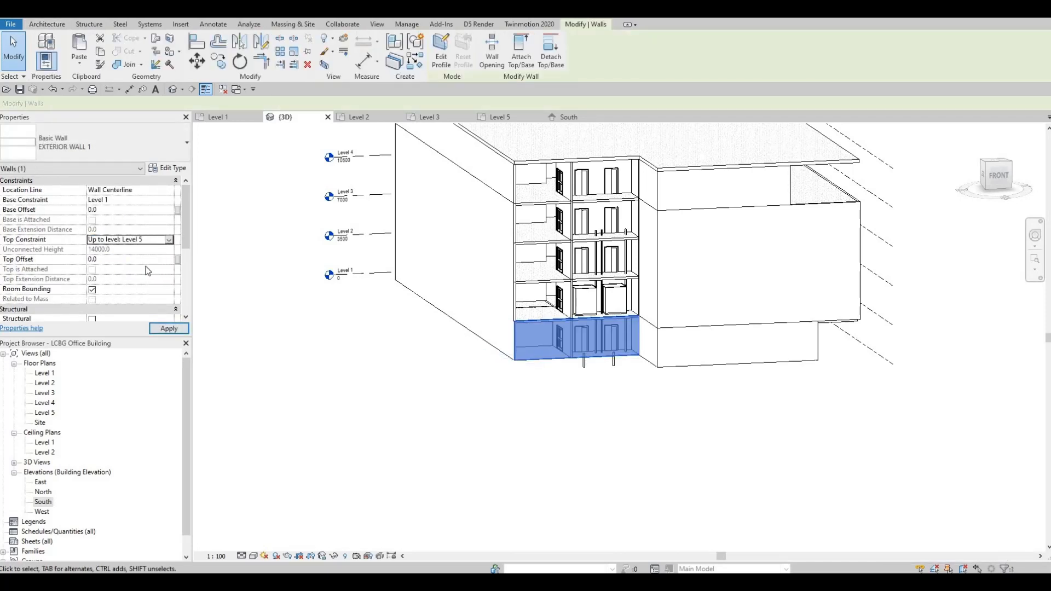
{"action": "key", "text": "Down"}
{"action": "key", "text": "Down"}
{"action": "left_click", "coordinate": [166, 330]}
{"action": "left_click", "coordinate": [168, 329]}
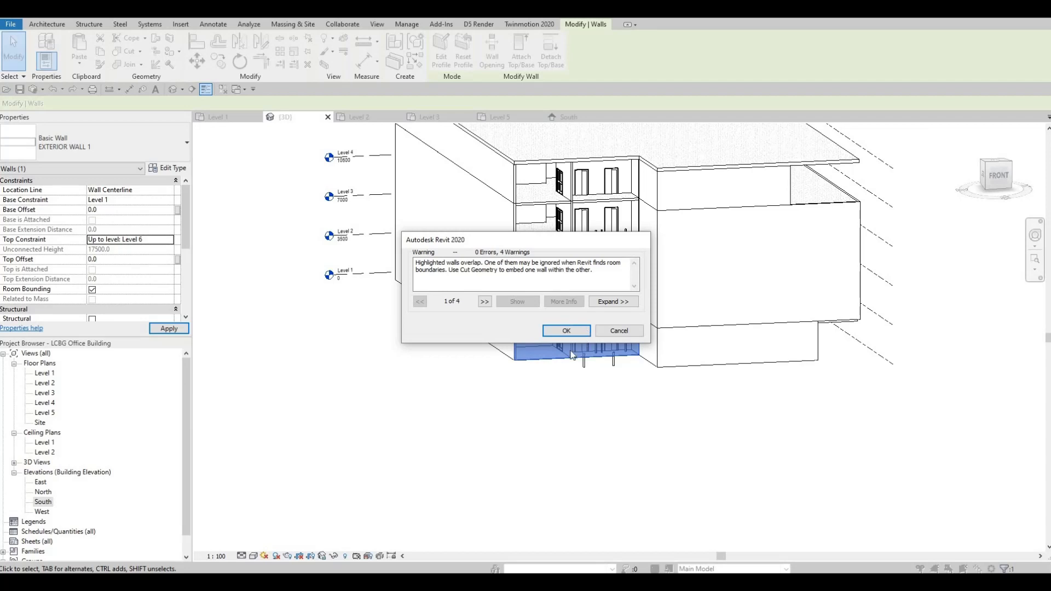
{"action": "key", "text": "Escape"}
{"action": "key", "text": "Escape"}
{"action": "scroll", "coordinate": [577, 403], "scroll_direction": "up", "scroll_amount": 2}
{"action": "key", "text": "Escape"}
- Stretch the recessed front wall upward from its top edge to a height of about 14956 mm
{"action": "middle_click_drag", "start_coordinate": [605, 436], "coordinate": [699, 382], "text": "shift"}
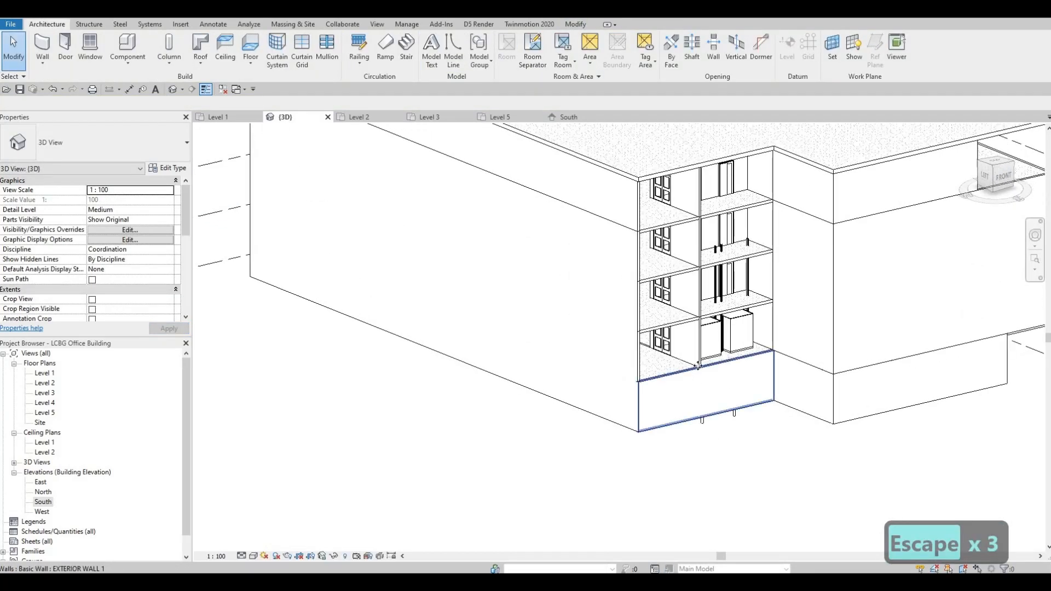
{"action": "left_click", "coordinate": [705, 363]}
{"action": "left_click_drag", "start_coordinate": [721, 209], "coordinate": [721, 200]}
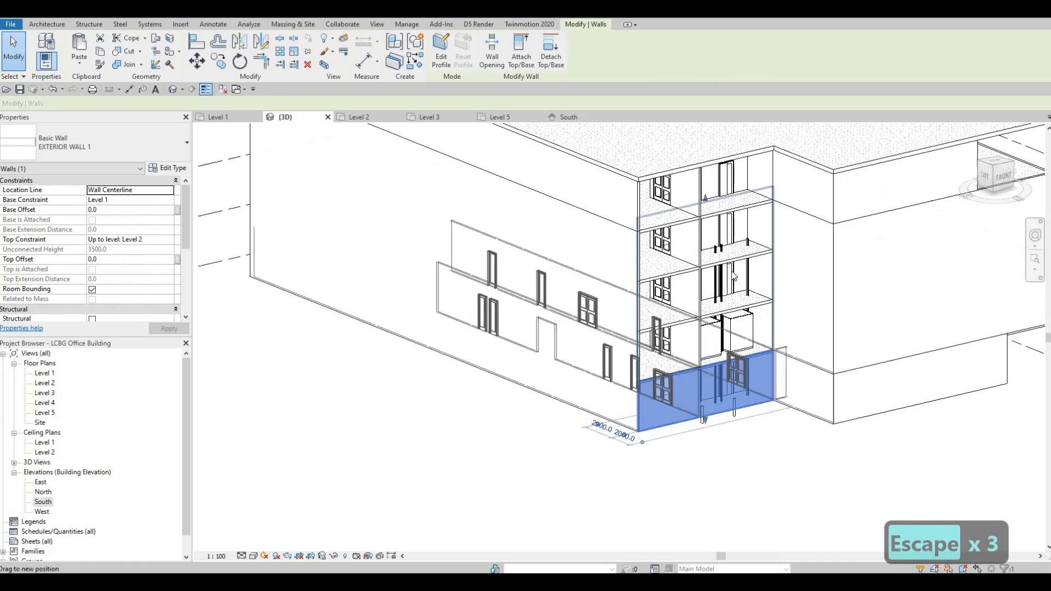
{"action": "key", "text": "Escape"}
{"action": "key", "text": "Escape"}
{"action": "middle_click_drag", "start_coordinate": [675, 244], "coordinate": [655, 303]}
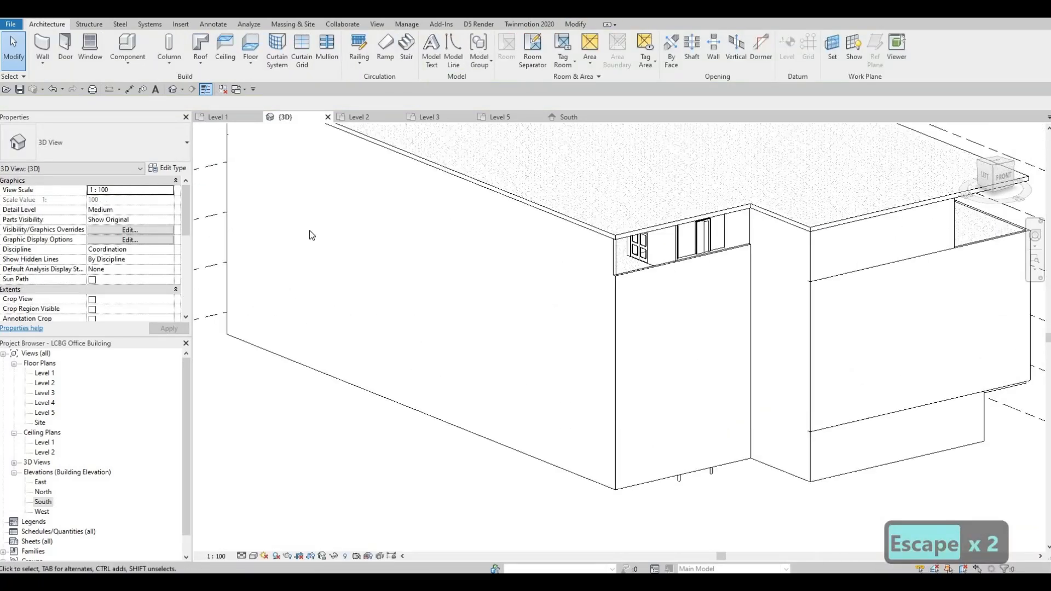
- Set the top constraint of the stretched recessed front wall to Up to level: Level 5
{"action": "left_click", "coordinate": [657, 306]}
{"action": "left_click", "coordinate": [173, 239]}
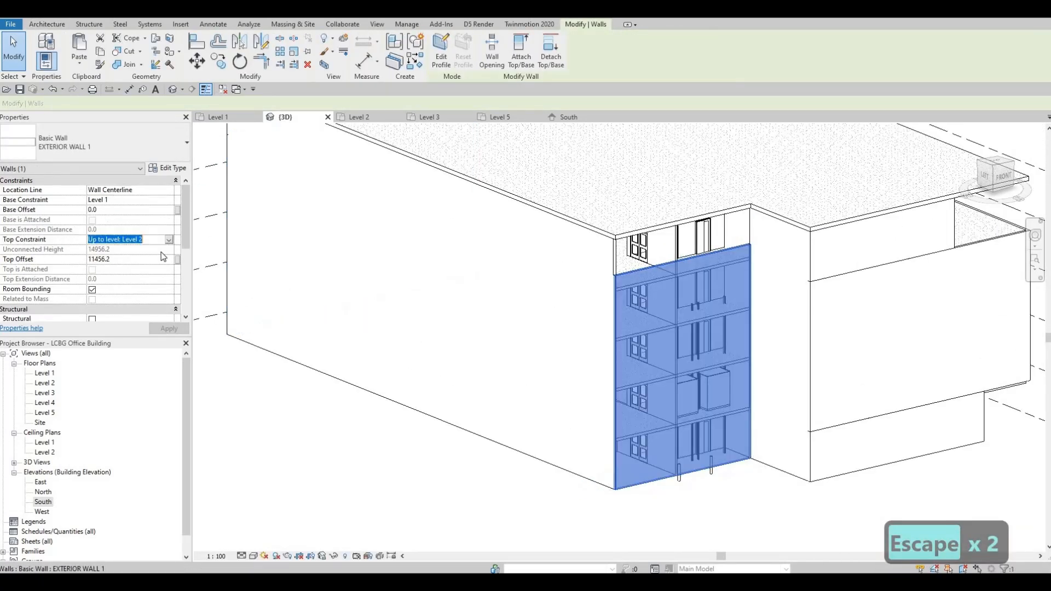
{"action": "left_click", "coordinate": [137, 290]}
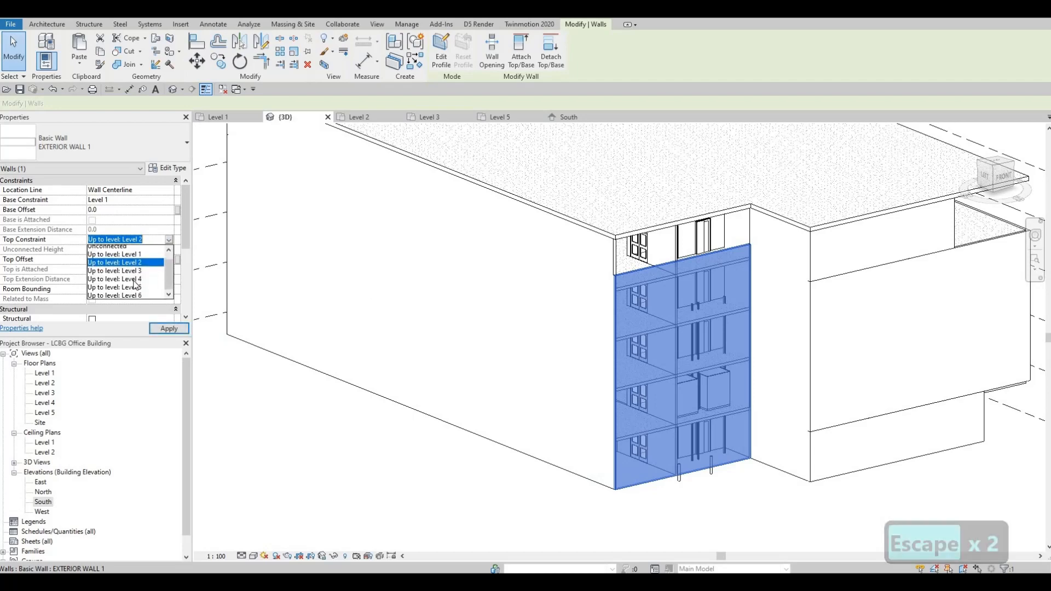
{"action": "left_click", "coordinate": [163, 328]}
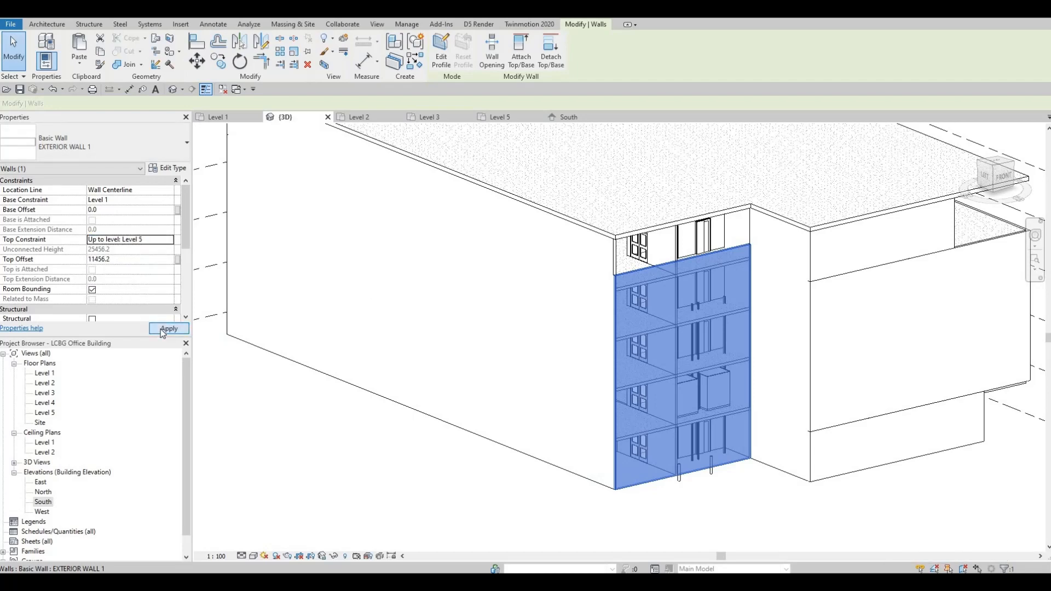
{"action": "middle_click_drag", "start_coordinate": [373, 308], "coordinate": [459, 256]}
{"action": "key", "text": "Escape"}
{"action": "key", "text": "Escape"}
{"action": "scroll", "coordinate": [471, 249], "scroll_direction": "down", "scroll_amount": 3}
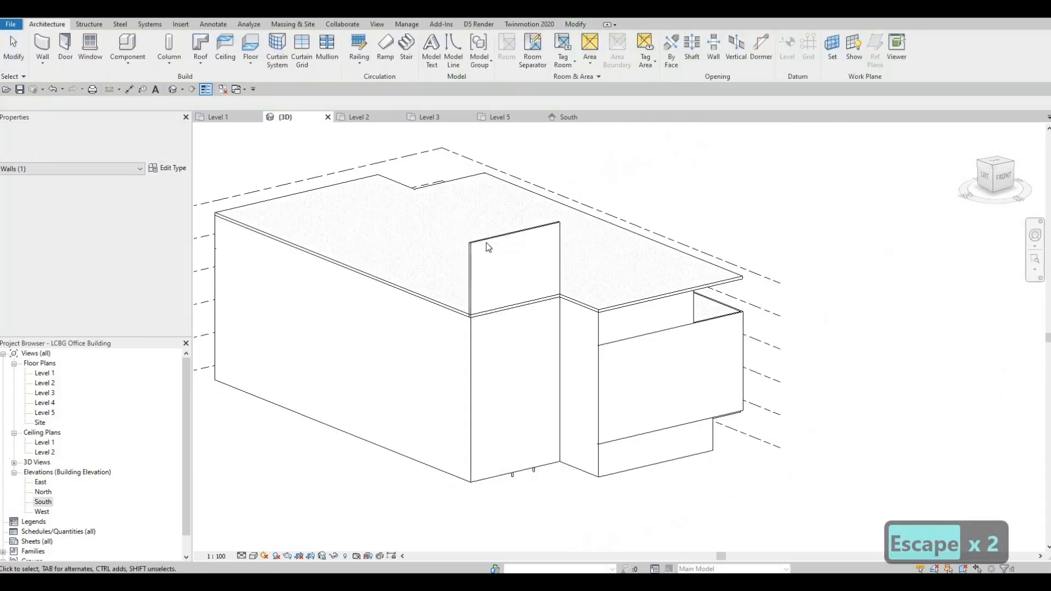
- Pull the recessed front wall's top edge down to the roof's underside, giving a wall height of 17500 mm
{"action": "left_click", "coordinate": [511, 294]}
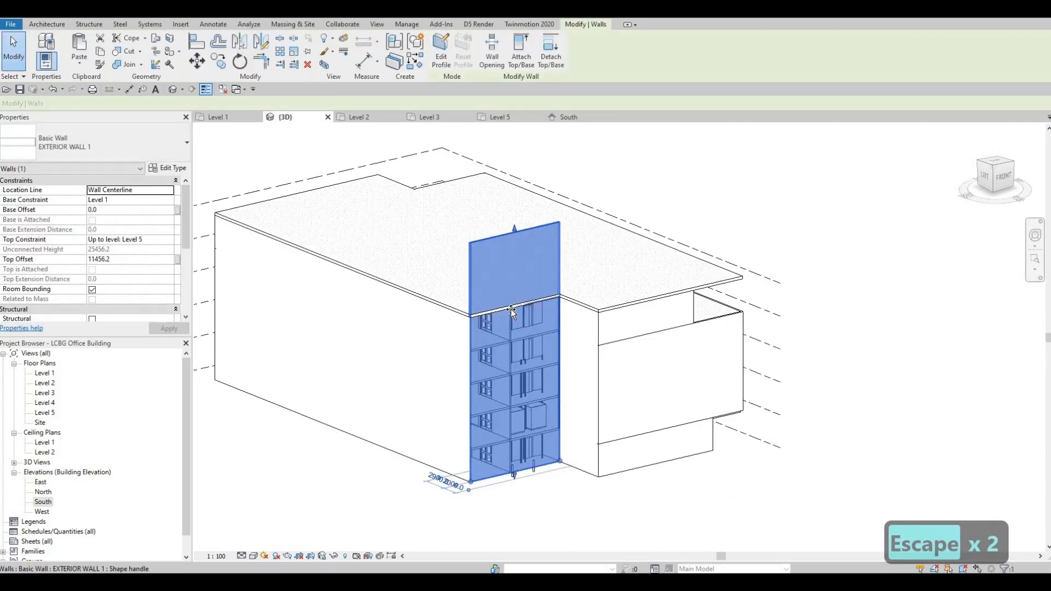
{"action": "left_click_drag", "start_coordinate": [511, 309], "coordinate": [488, 327]}
{"action": "key", "text": "Escape"}
{"action": "key", "text": "Escape"}
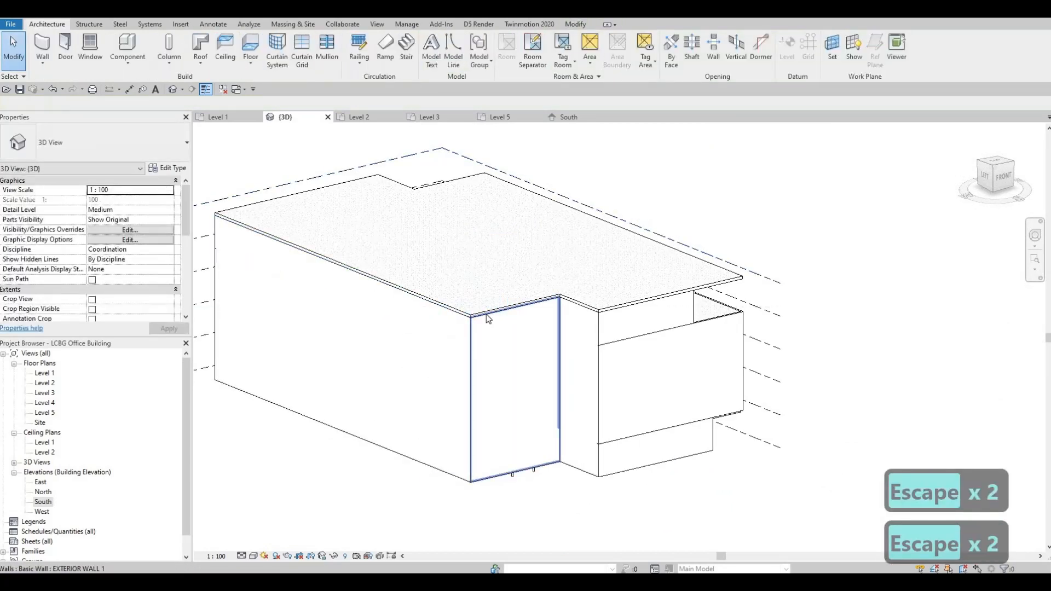
{"action": "left_click", "coordinate": [484, 475]}
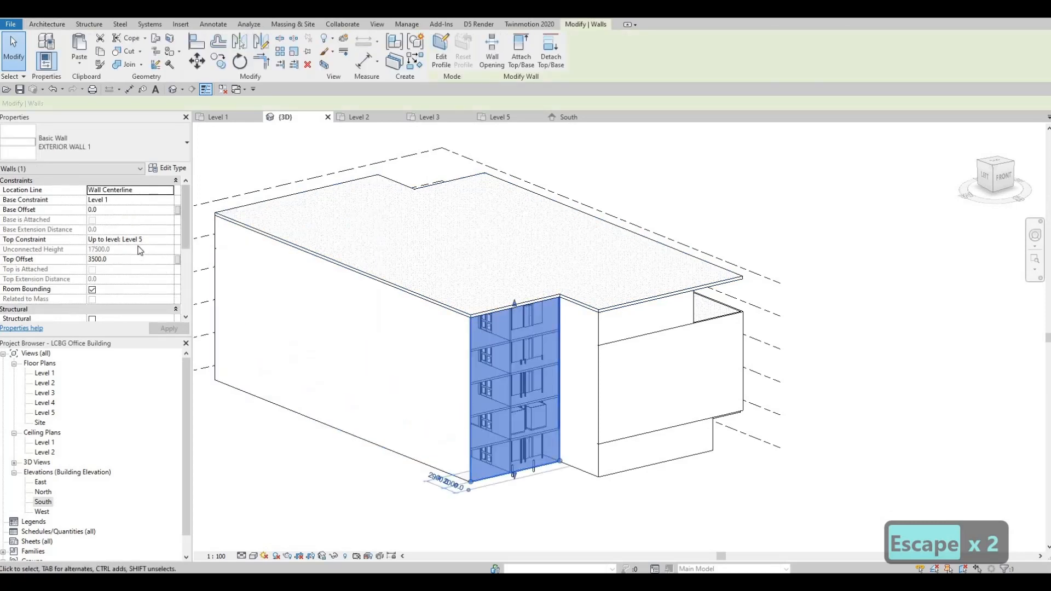
{"action": "key", "text": "Escape"}
{"action": "key", "text": "Escape"}
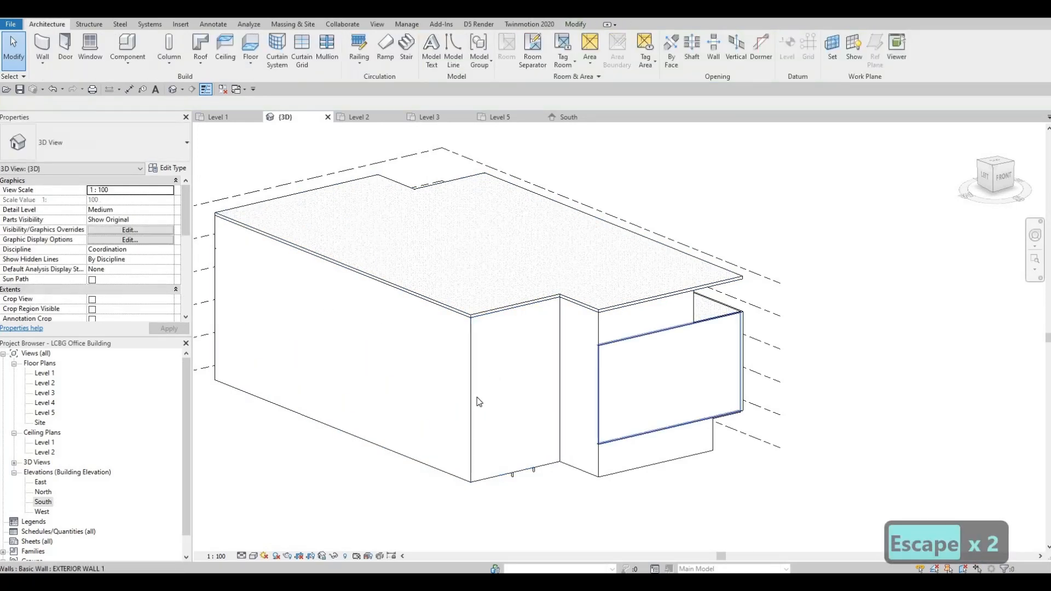
- Check the exterior walls from the back and front, and open the Level 1 floor plan
{"action": "middle_click_drag", "start_coordinate": [605, 435], "coordinate": [476, 317], "text": "shift"}
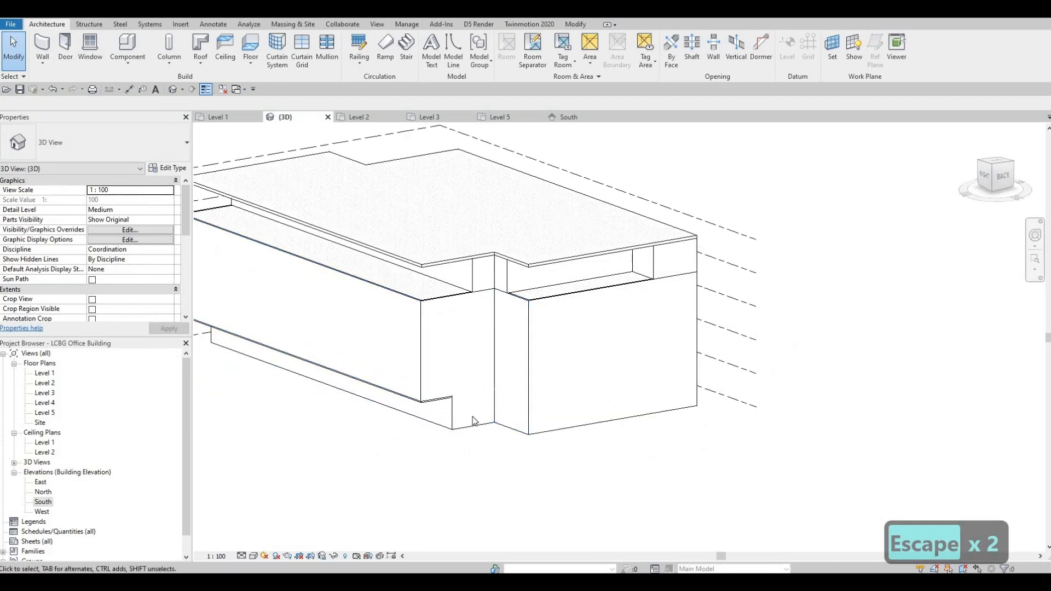
{"action": "middle_click_drag", "start_coordinate": [622, 422], "coordinate": [731, 386], "text": "shift"}
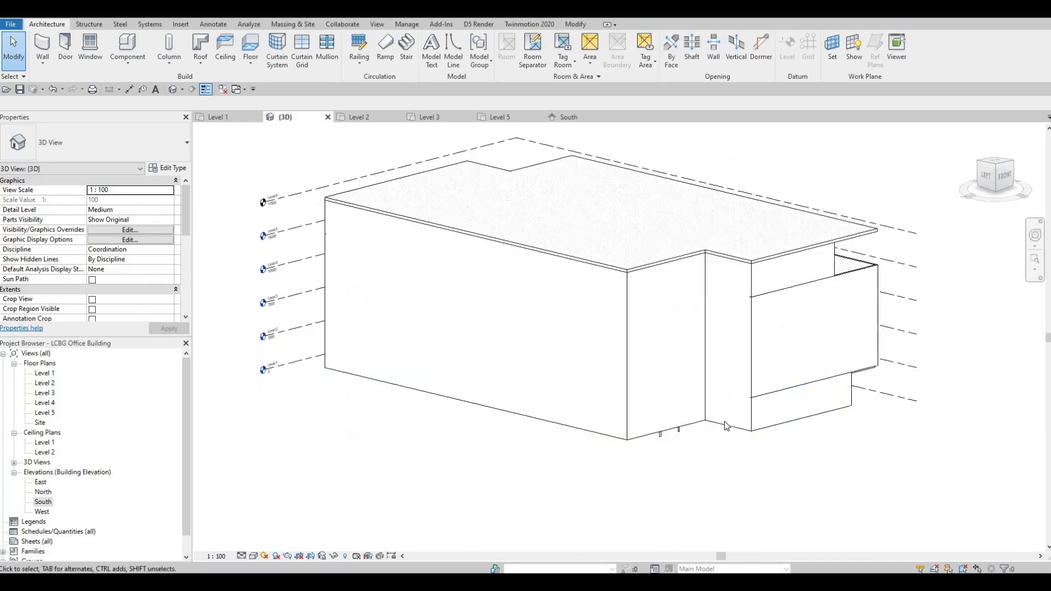
{"action": "middle_click_drag", "start_coordinate": [734, 314], "coordinate": [601, 346], "text": "shift"}
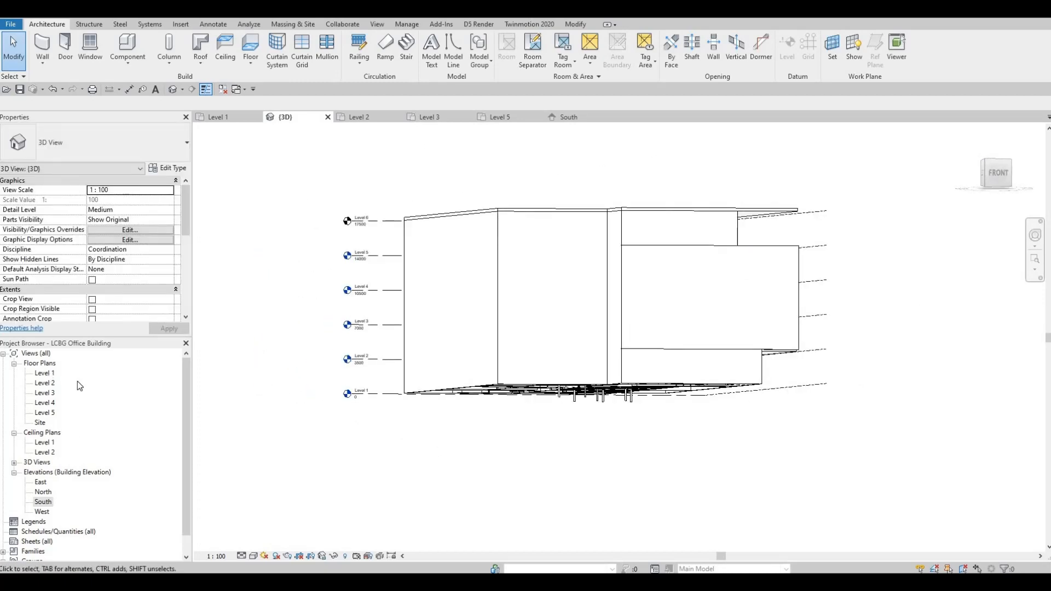
{"action": "double_click", "coordinate": [45, 373]}
{"action": "scroll", "coordinate": [597, 259], "scroll_direction": "up", "scroll_amount": 4}
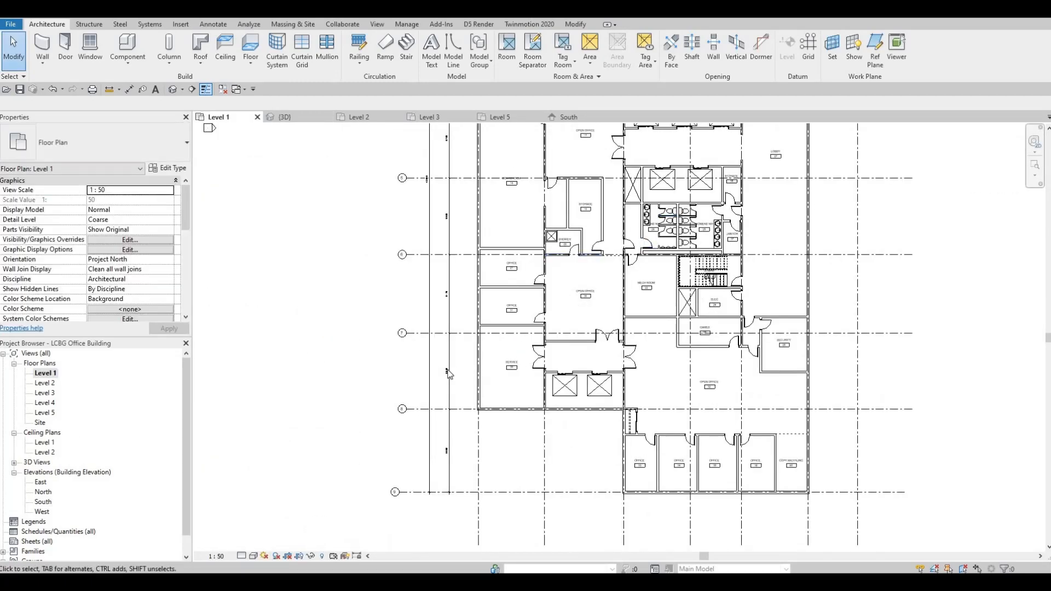
- Start loading a family from the Canada library's Doors folder and sort its contents by name with subfolders first
{"action": "left_click", "coordinate": [182, 26]}
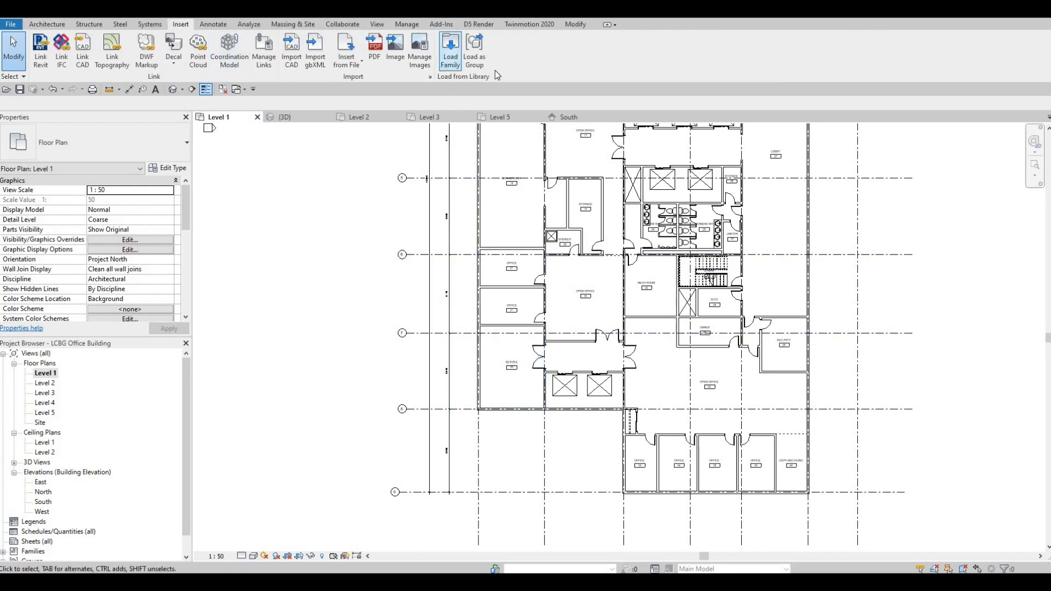
{"action": "left_click", "coordinate": [493, 126]}
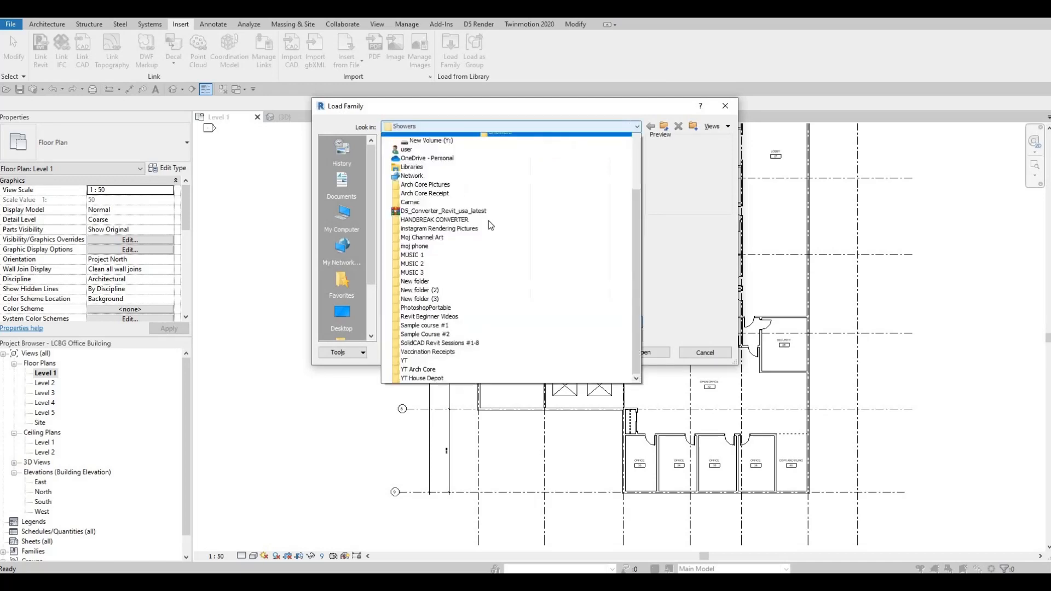
{"action": "scroll", "coordinate": [484, 208], "scroll_direction": "up", "scroll_amount": 4}
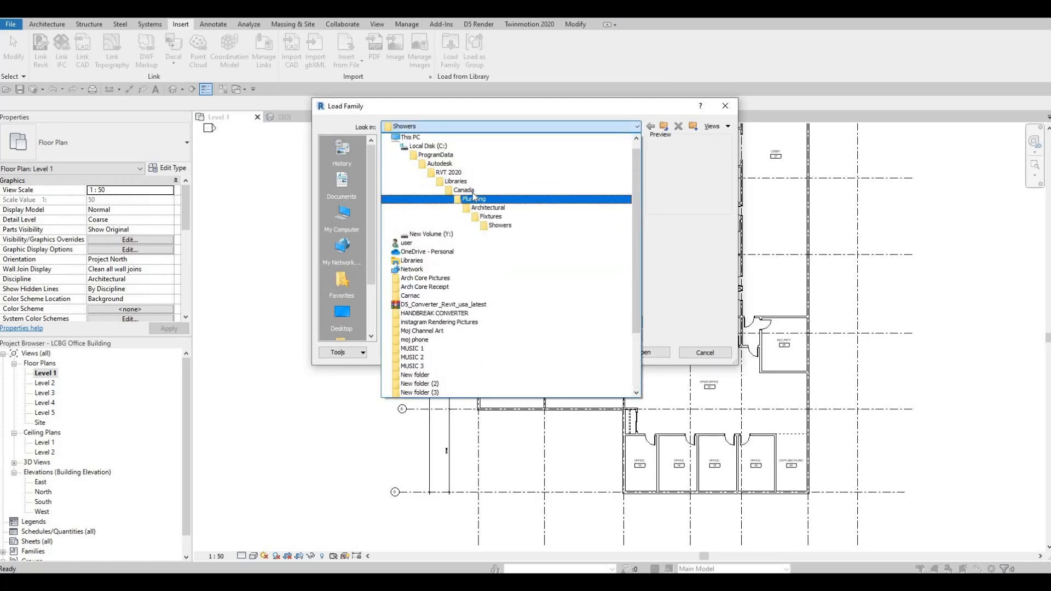
{"action": "left_click", "coordinate": [464, 190]}
{"action": "scroll", "coordinate": [416, 249], "scroll_direction": "down", "scroll_amount": 6}
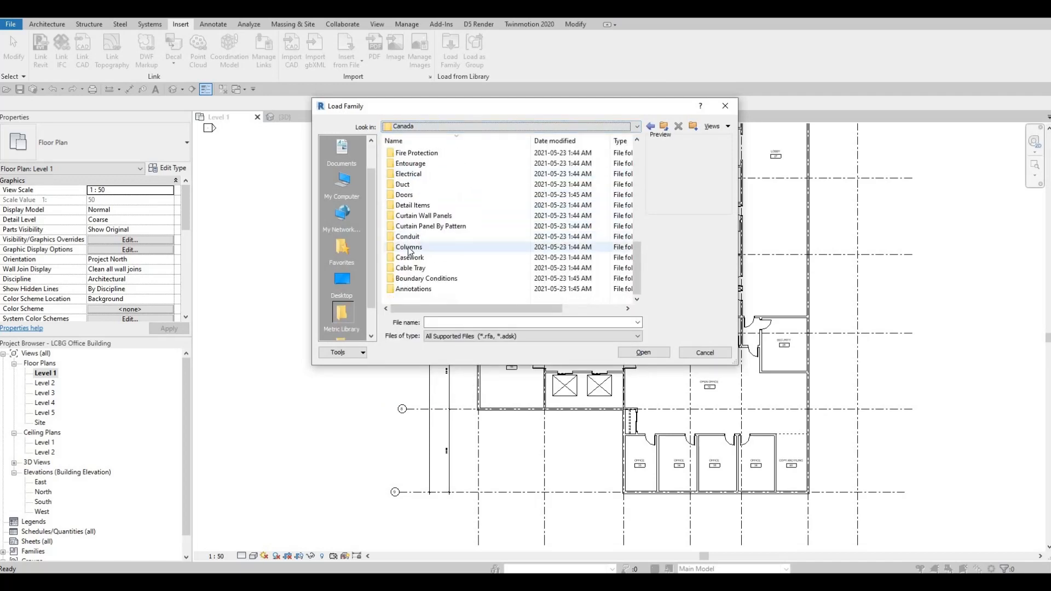
{"action": "left_click", "coordinate": [405, 195]}
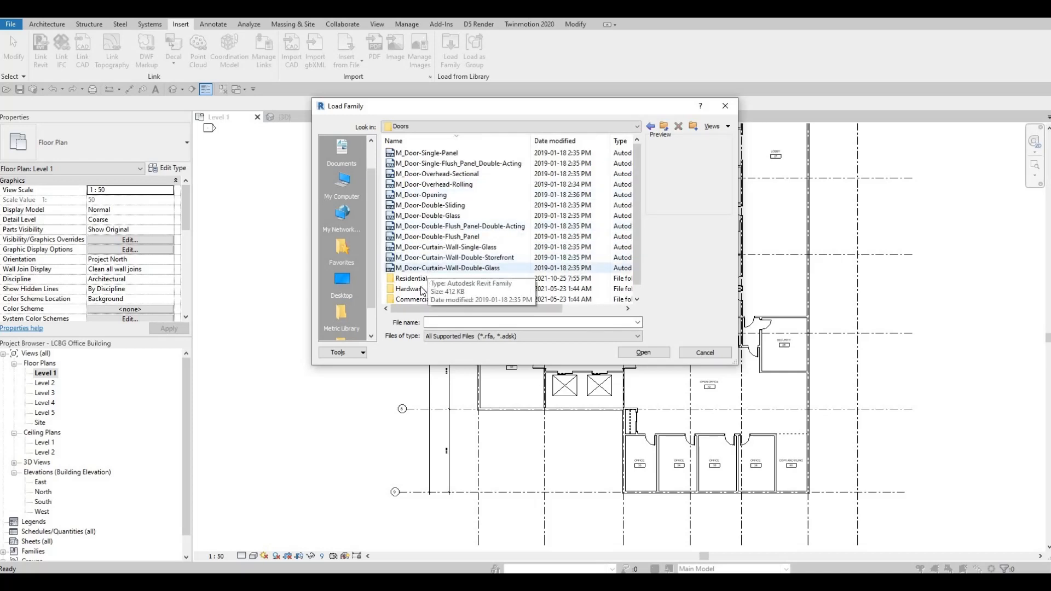
{"action": "scroll", "coordinate": [479, 143], "scroll_direction": "down", "scroll_amount": 1}
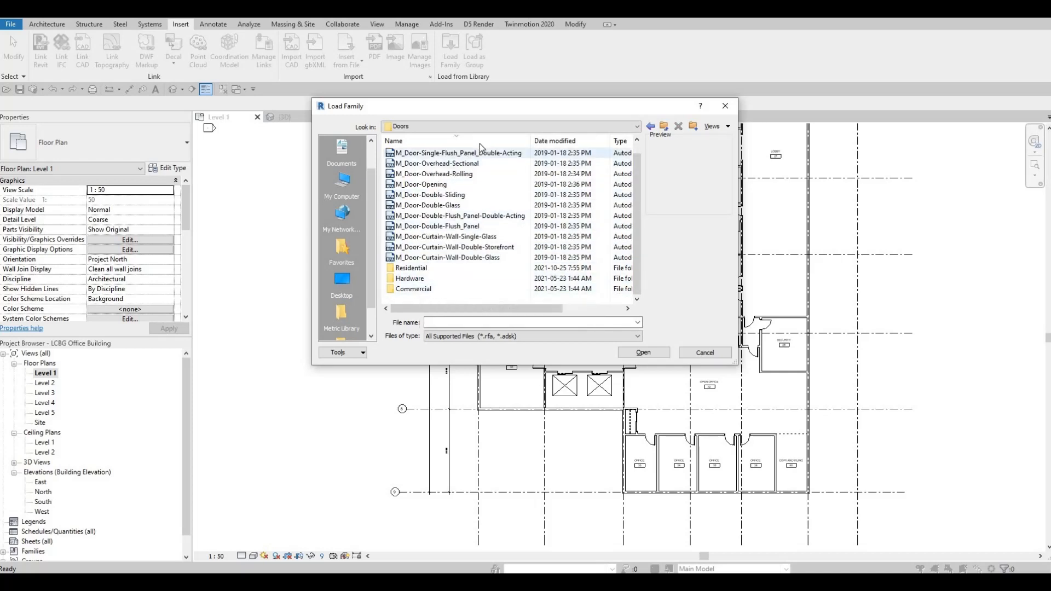
{"action": "left_click", "coordinate": [480, 143]}
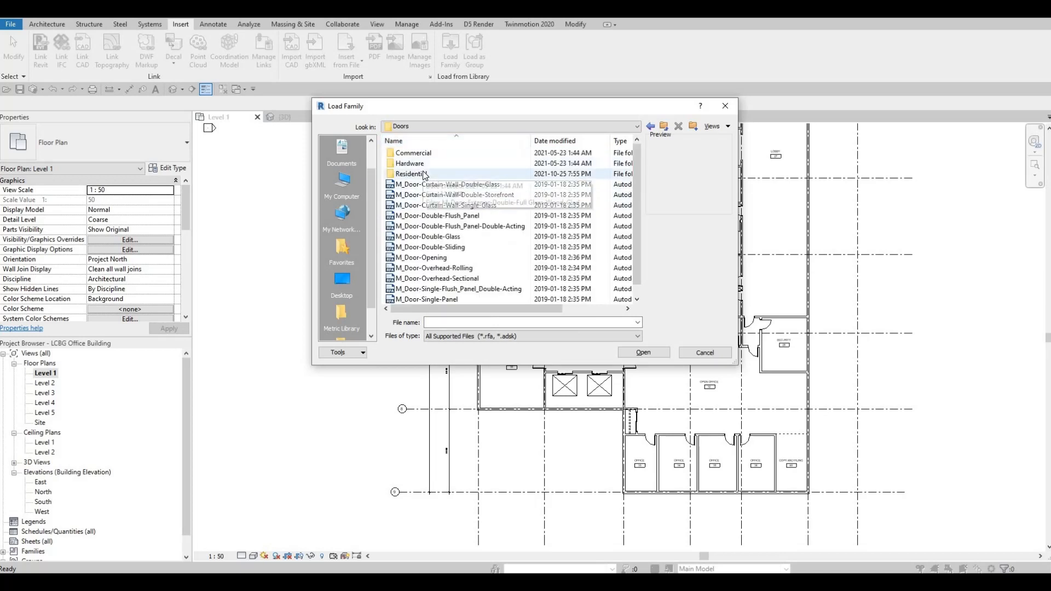
- Look through the Commercial door families and return to the Doors folder
{"action": "double_click", "coordinate": [432, 153]}
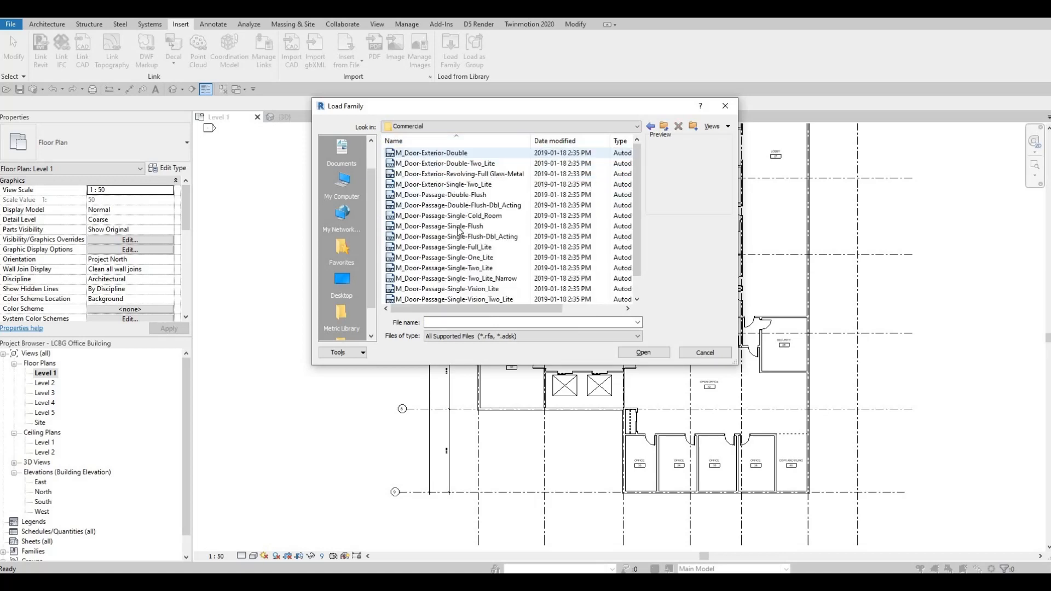
{"action": "scroll", "coordinate": [445, 274], "scroll_direction": "up", "scroll_amount": 1}
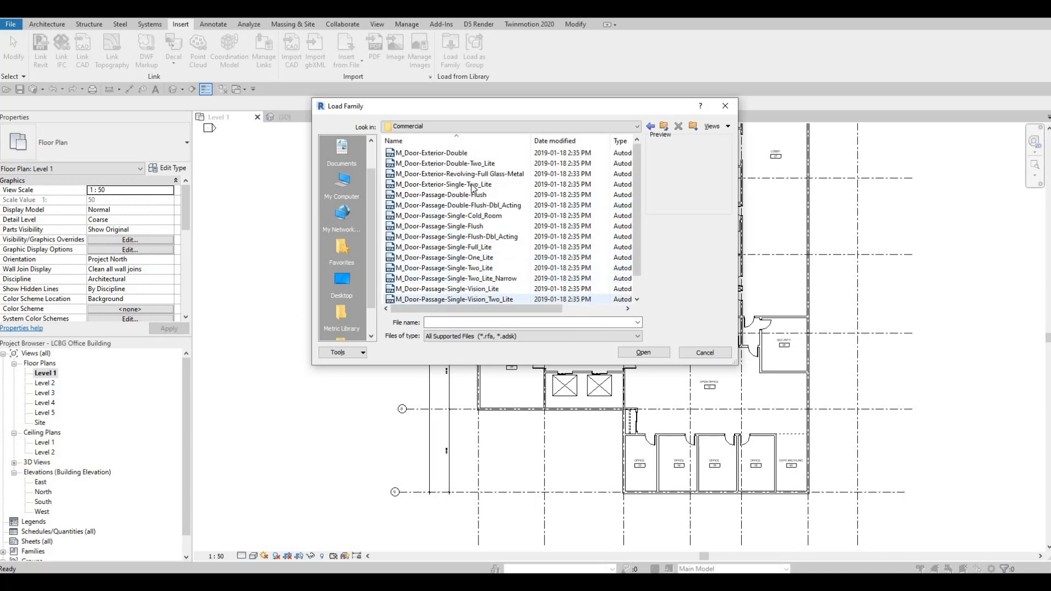
{"action": "key", "text": "BackSpace"}
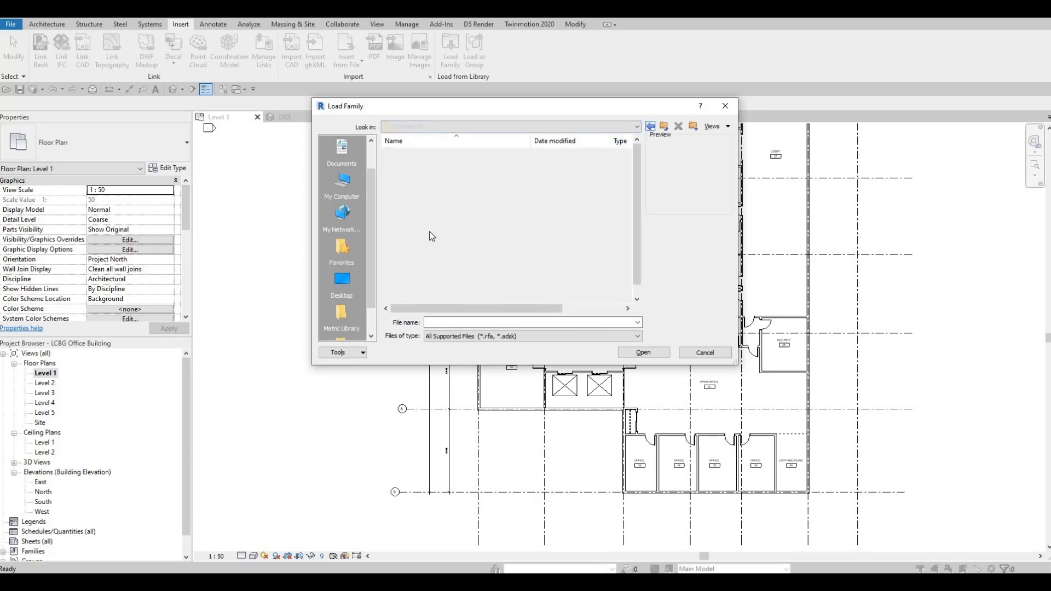
- Look through the door families in the Doors folder and load M_Door-Overhead-Rolling into the project
{"action": "left_click", "coordinate": [441, 184]}
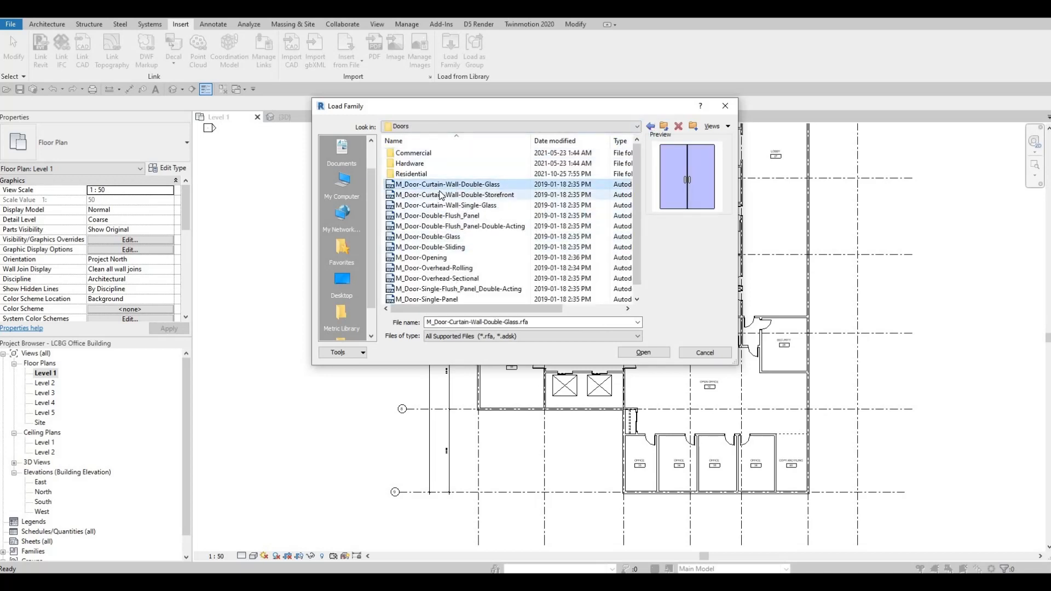
{"action": "key", "text": "Down"}
{"action": "key", "text": "Down"}
{"action": "key", "text": "Down"}
{"action": "key", "text": "Down"}
{"action": "key", "text": "Down"}
{"action": "key", "text": "Down"}
{"action": "key", "text": "Down"}
{"action": "key", "text": "Down"}
{"action": "key", "text": "Down"}
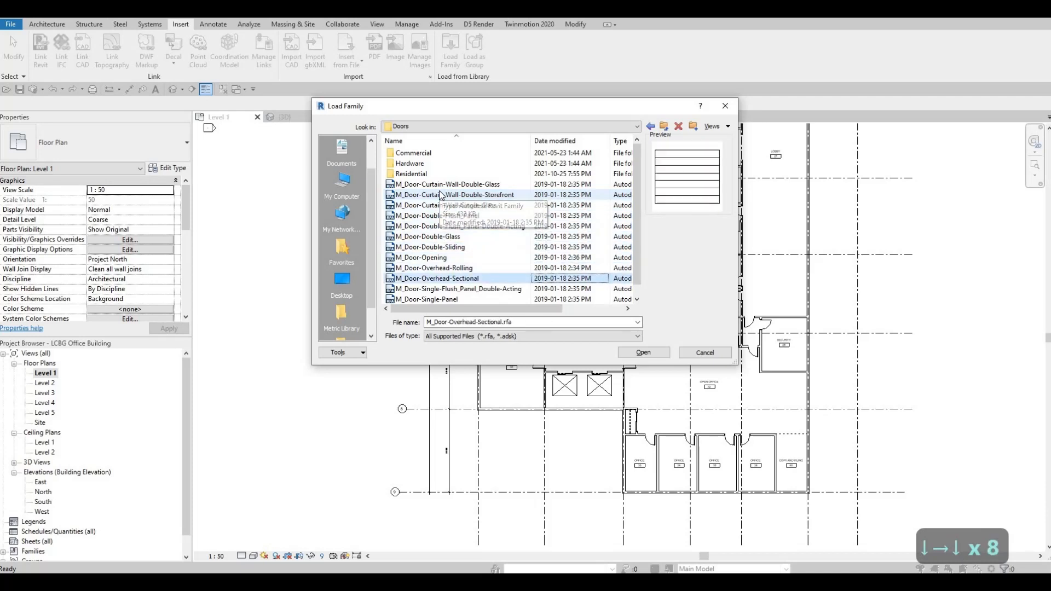
{"action": "key", "text": "Down"}
{"action": "key", "text": "Up"}
{"action": "key", "text": "Up"}
{"action": "key", "text": "Down"}
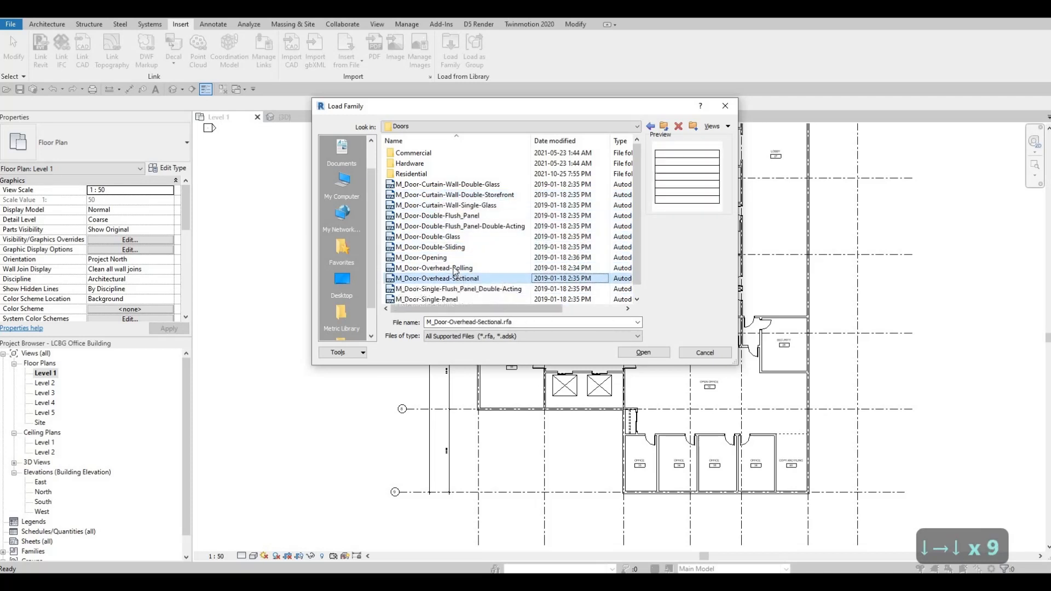
{"action": "key", "text": "Up"}
{"action": "left_click", "coordinate": [645, 353]}
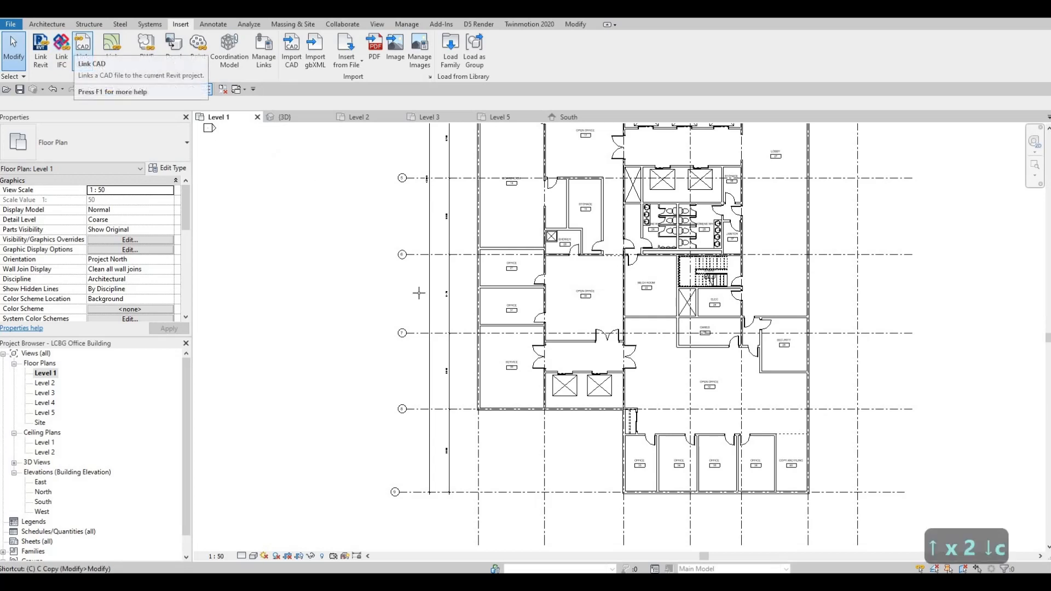
{"action": "key", "text": "c"}
{"action": "key", "text": "m"}
{"action": "key", "text": "Escape"}
{"action": "key", "text": "Escape"}
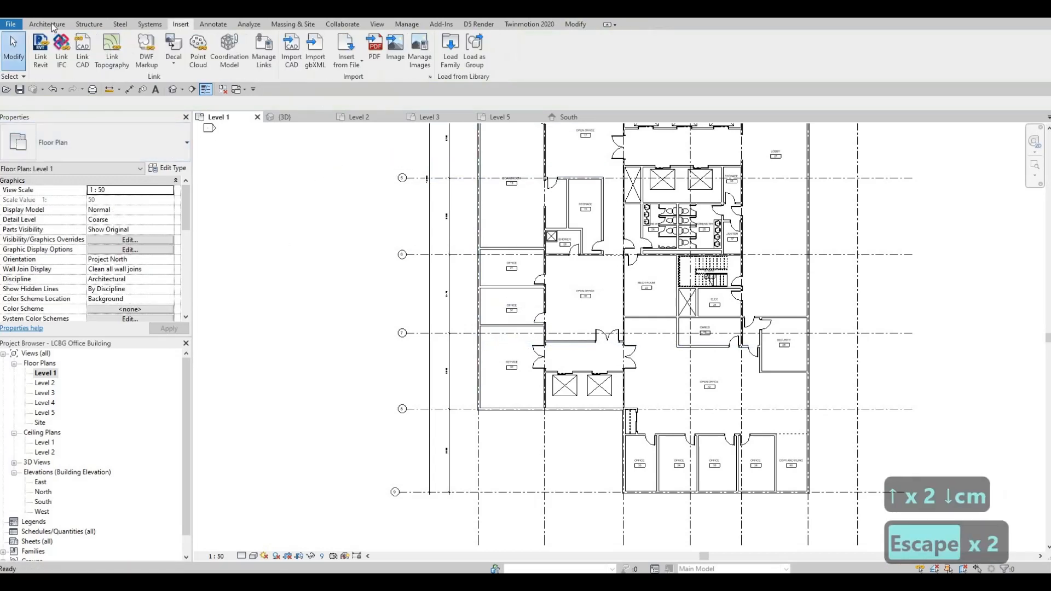
- Place a 4200 x 4200mm M_Door-Overhead-Rolling door in the Service room's exterior wall on the Level 1 plan
{"action": "left_click", "coordinate": [47, 24]}
{"action": "left_click", "coordinate": [66, 50]}
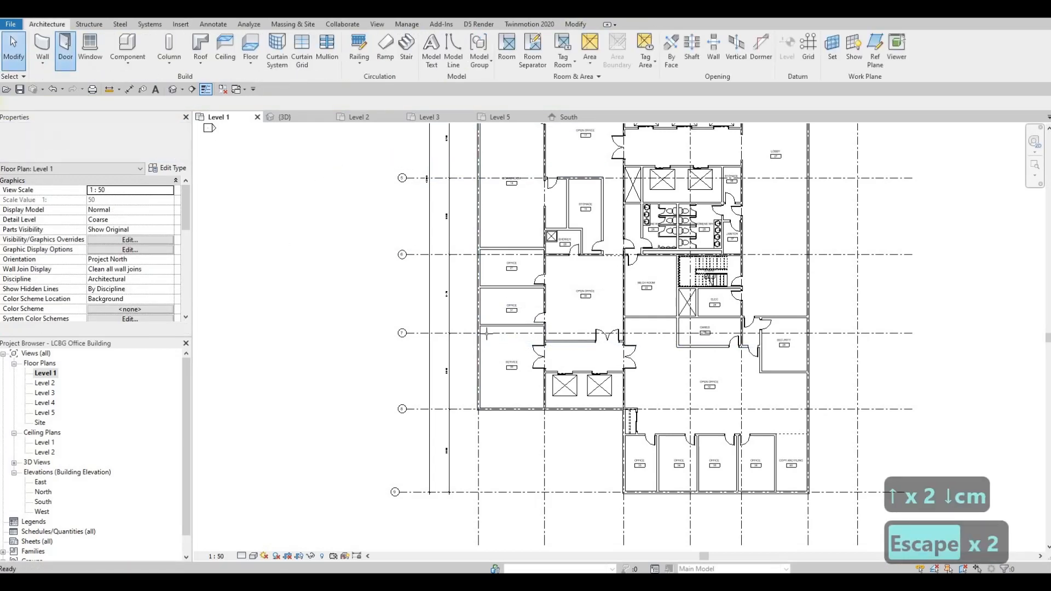
{"action": "scroll", "coordinate": [475, 345], "scroll_direction": "up", "scroll_amount": 2}
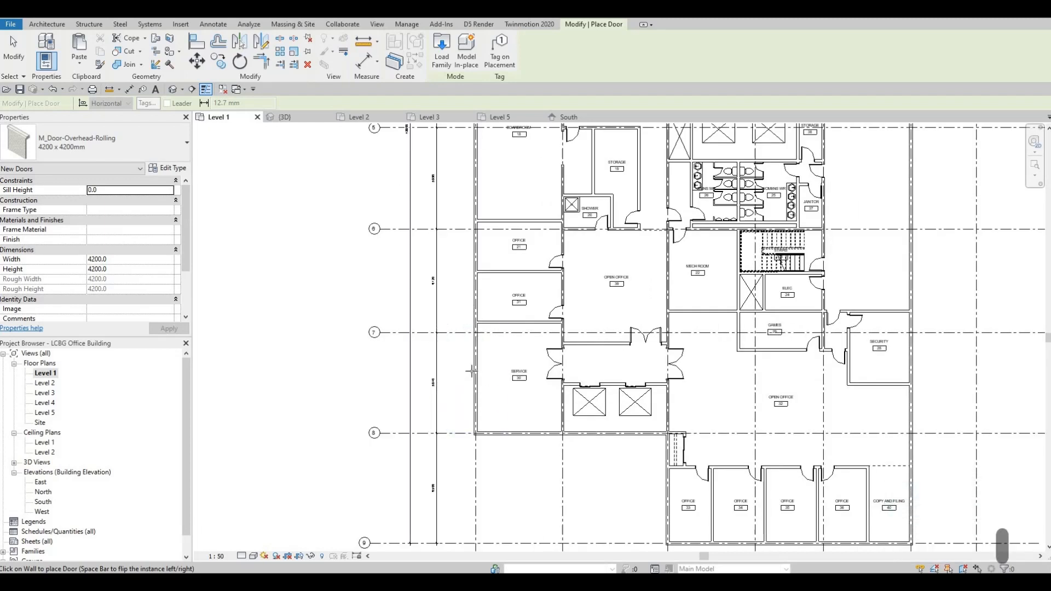
{"action": "key", "text": "Escape"}
{"action": "key", "text": "Escape"}
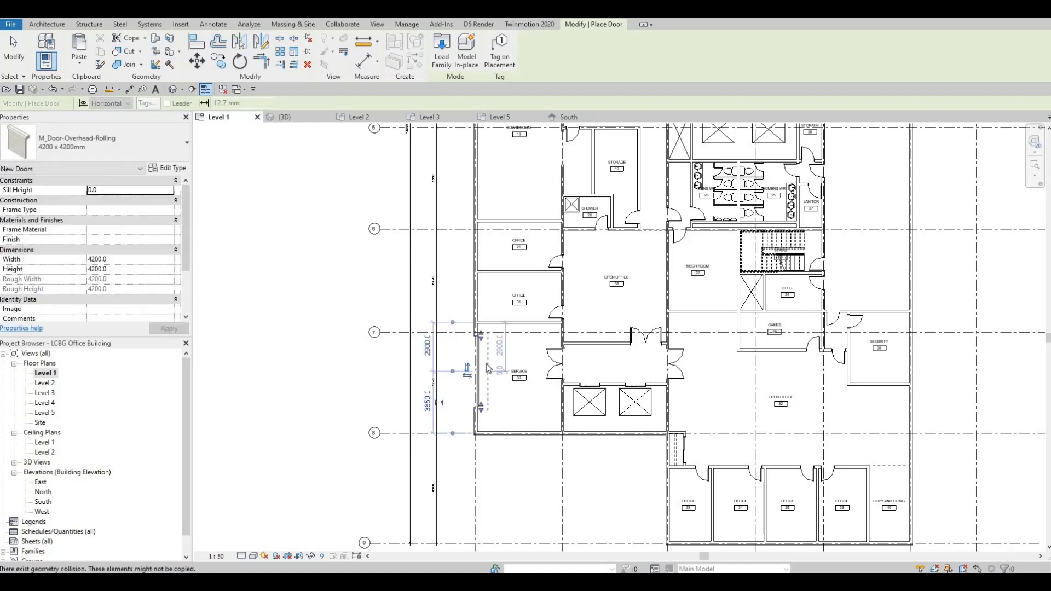
{"action": "scroll", "coordinate": [488, 363], "scroll_direction": "up", "scroll_amount": 2}
{"action": "key", "text": "Escape"}
- Set the Service room's overhead rolling door height to 3000 mm
{"action": "left_click", "coordinate": [487, 364]}
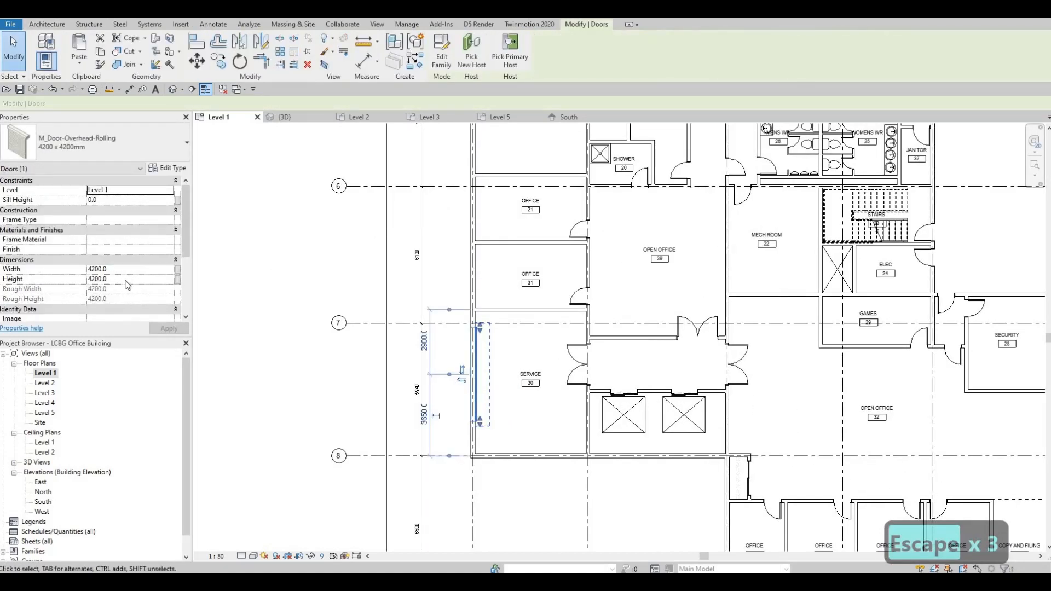
{"action": "left_click", "coordinate": [128, 280]}
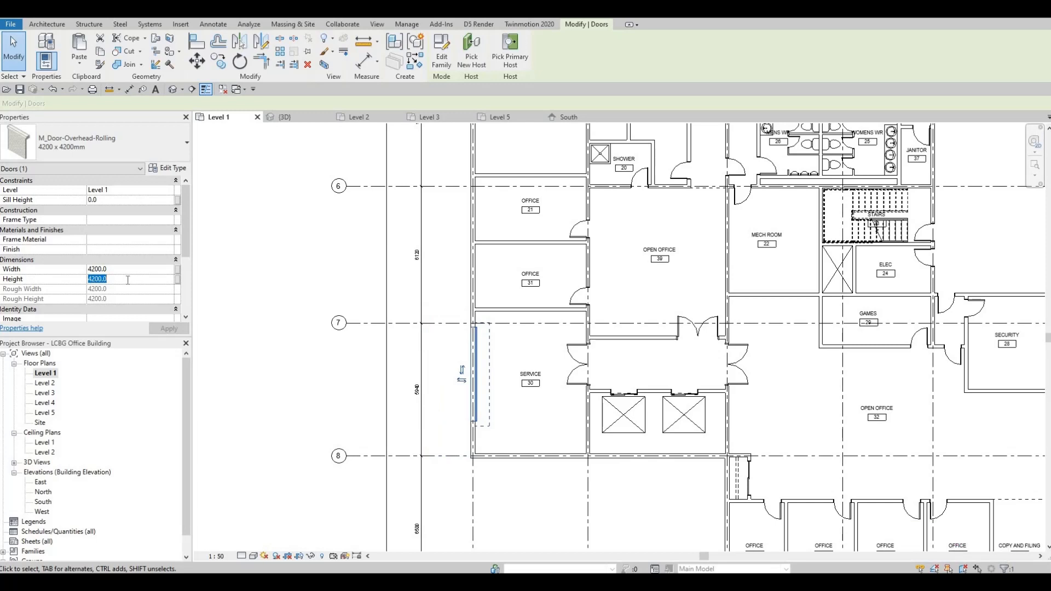
{"action": "type", "text": "3"}
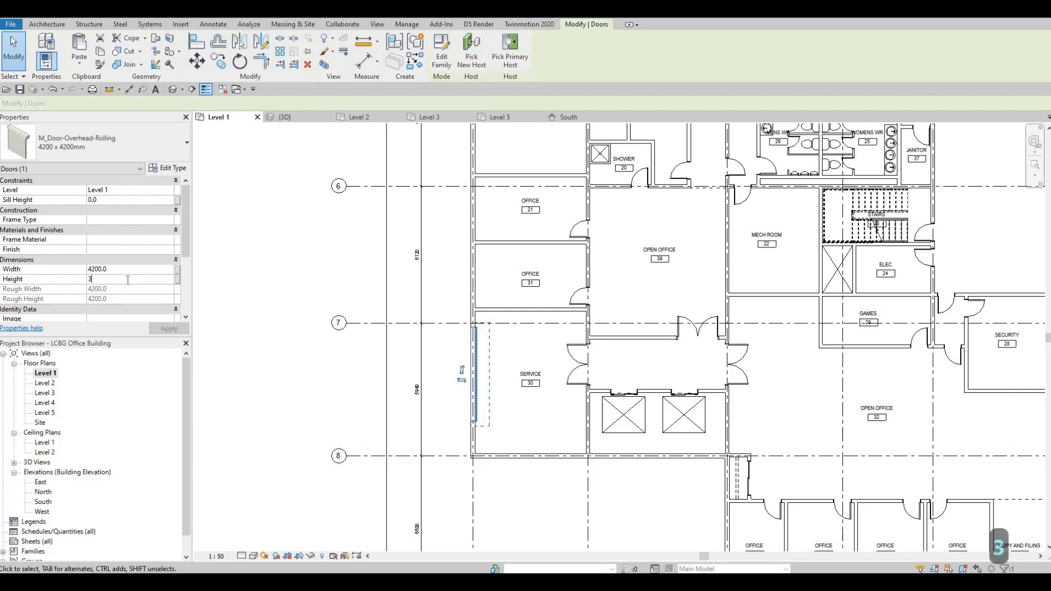
{"action": "type", "text": "000.0"}
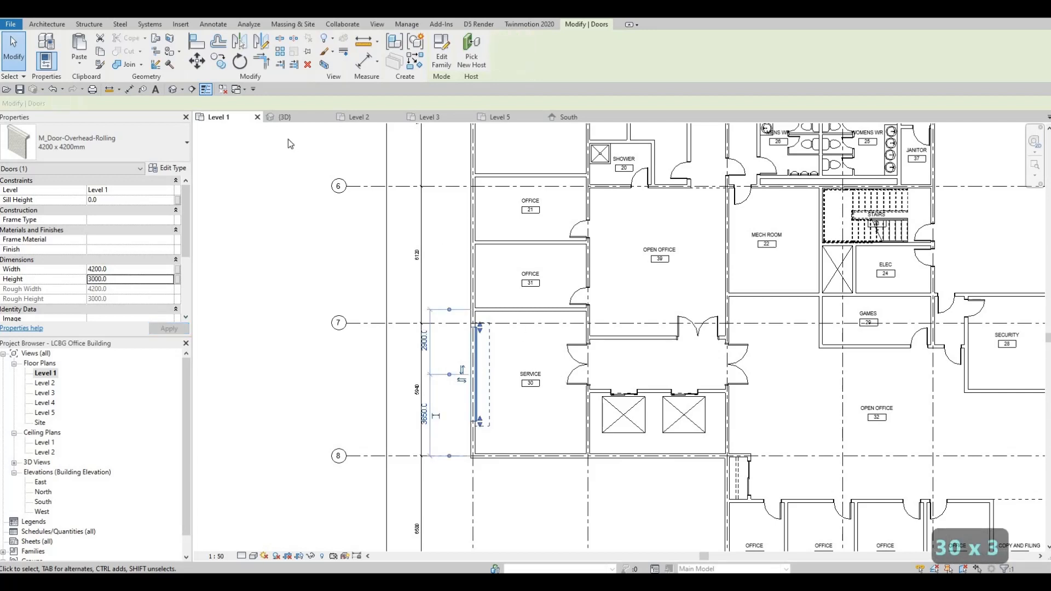
{"action": "key", "text": "Escape"}
{"action": "key", "text": "Escape"}
{"action": "key", "text": "Escape"}
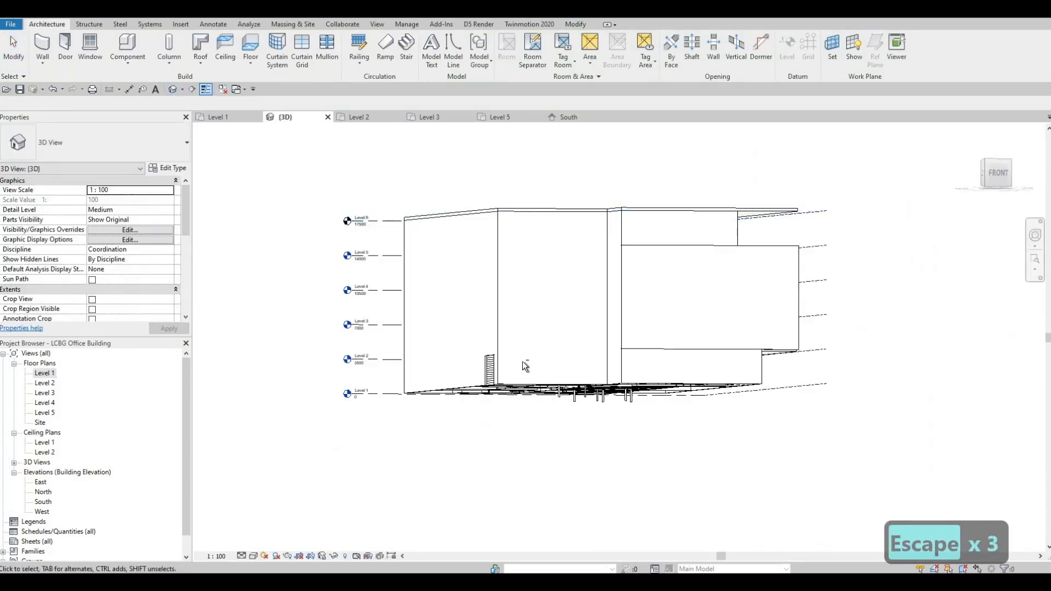
- Check the overhead rolling door in 3D, and set its width to 2400 mm from the Level 1 plan
{"action": "middle_click_drag", "start_coordinate": [525, 366], "coordinate": [656, 415], "text": "shift"}
{"action": "scroll", "coordinate": [608, 412], "scroll_direction": "up", "scroll_amount": 2}
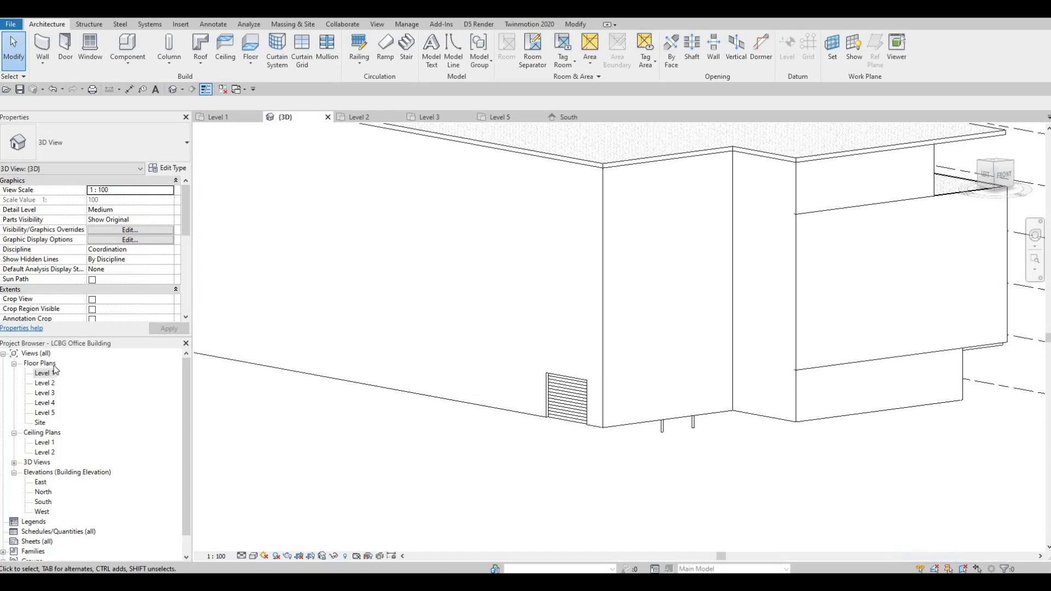
{"action": "left_click", "coordinate": [567, 405]}
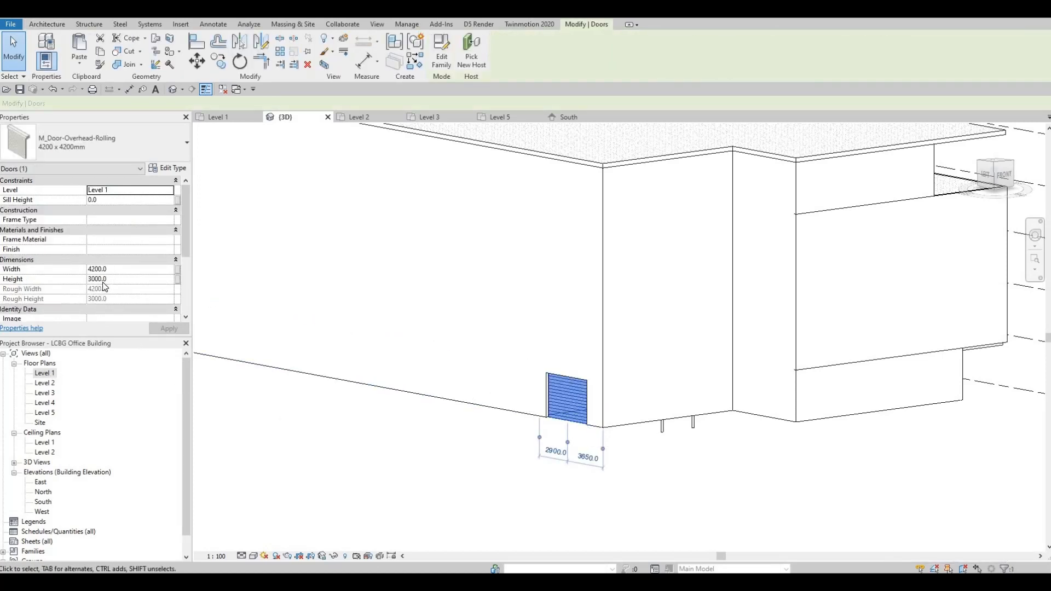
{"action": "double_click", "coordinate": [45, 374]}
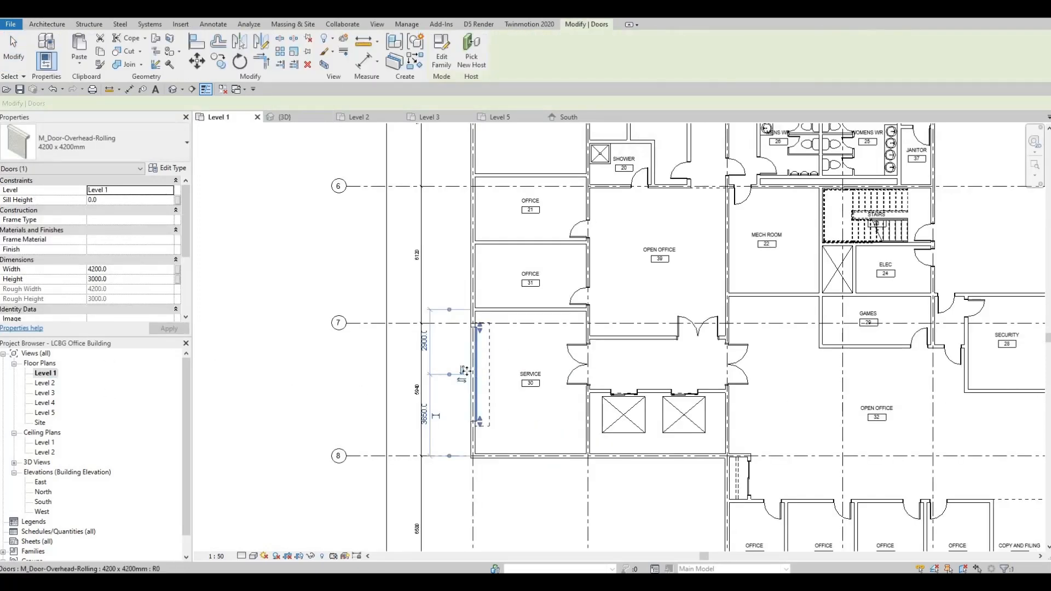
{"action": "left_click", "coordinate": [118, 274]}
{"action": "type", "text": "2400"}
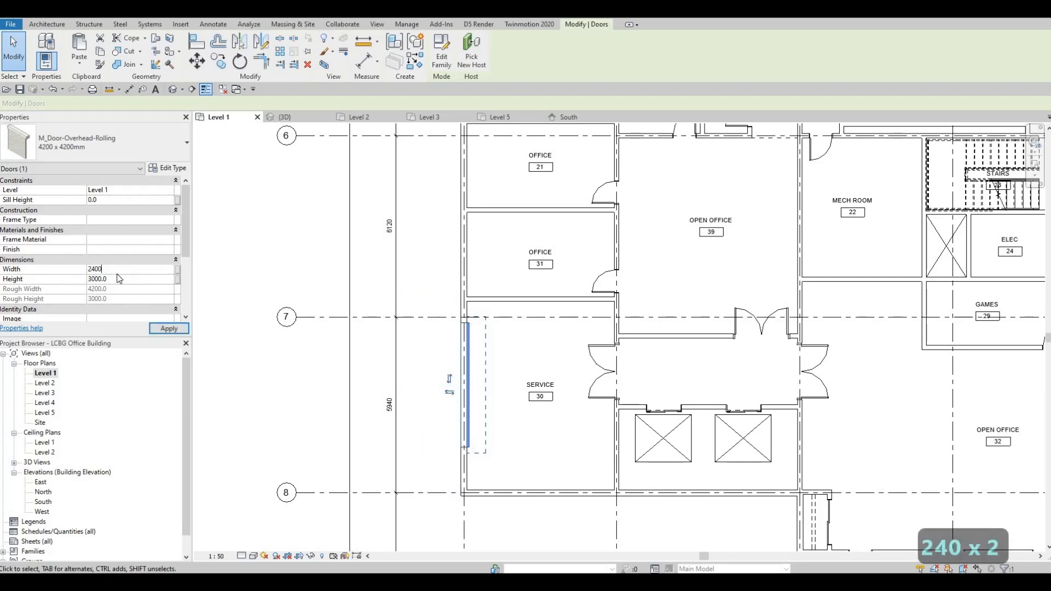
{"action": "key", "text": "Return"}
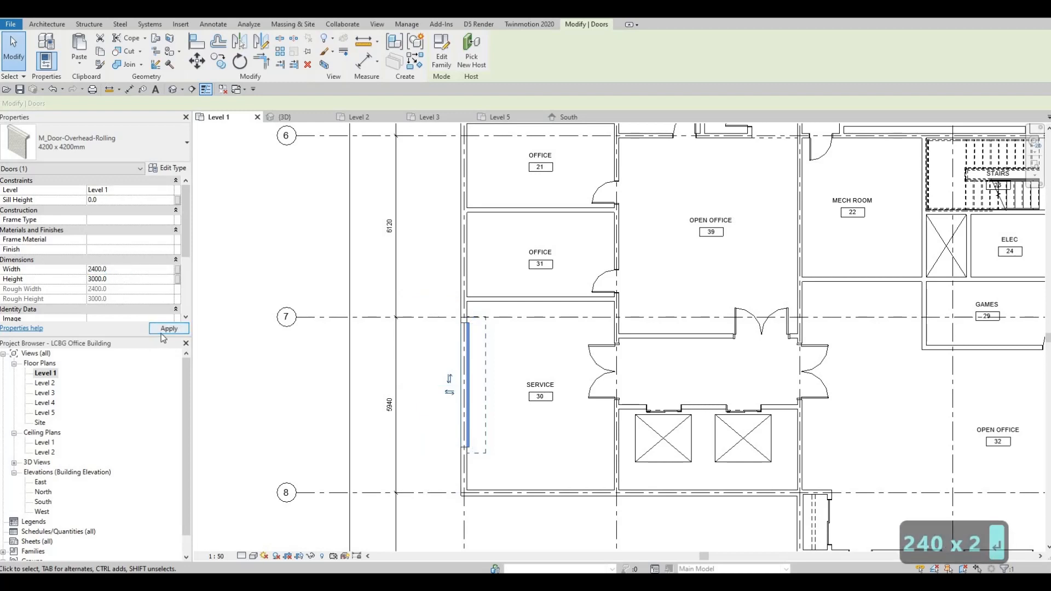
{"action": "left_click", "coordinate": [160, 334]}
{"action": "key", "text": "Escape"}
{"action": "key", "text": "Escape"}
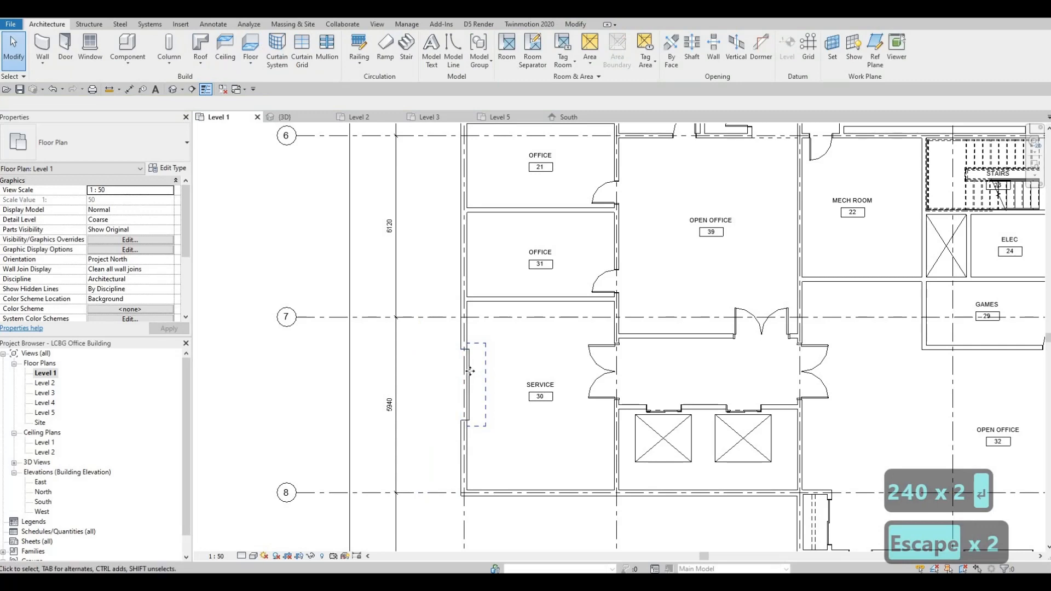
- Nudge the rolling door up along the exterior wall until its centre is about 1940 mm from the wall above the Service room
{"action": "left_click", "coordinate": [468, 371]}
{"action": "key", "text": "Up"}
{"action": "key", "text": "Up"}
{"action": "key", "text": "Up"}
{"action": "key", "text": "Up"}
{"action": "key", "text": "Up"}
{"action": "key", "text": "Up"}
{"action": "key", "text": "Up"}
{"action": "key", "text": "Up"}
{"action": "key", "text": "Up"}
{"action": "key", "text": "Up"}
{"action": "key", "text": "Up"}
{"action": "key", "text": "Up"}
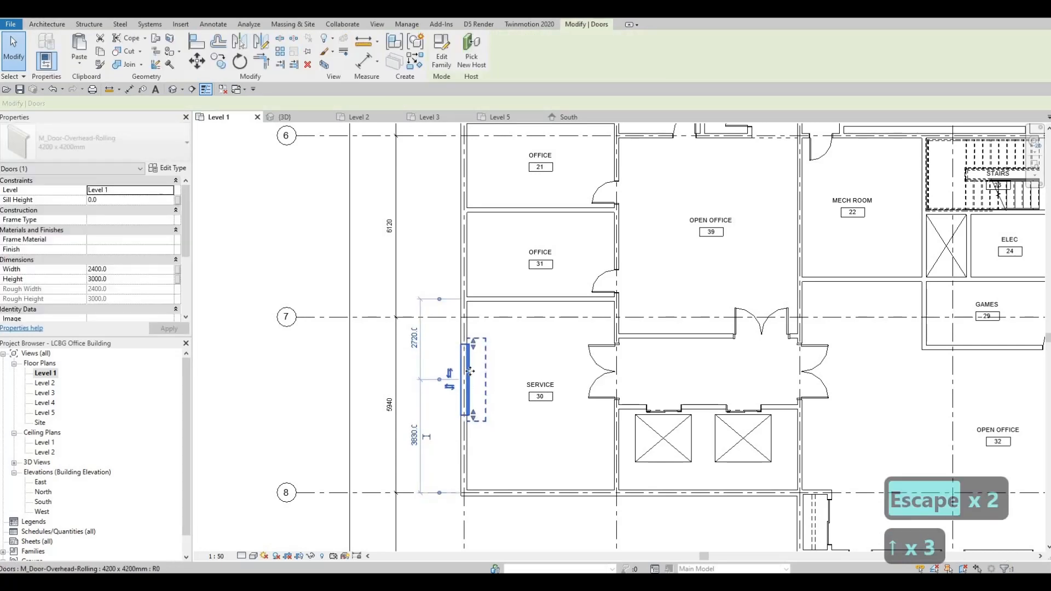
{"action": "key", "text": "Up"}
{"action": "key", "text": "Up"}
{"action": "key", "text": "Up"}
{"action": "key", "text": "Up"}
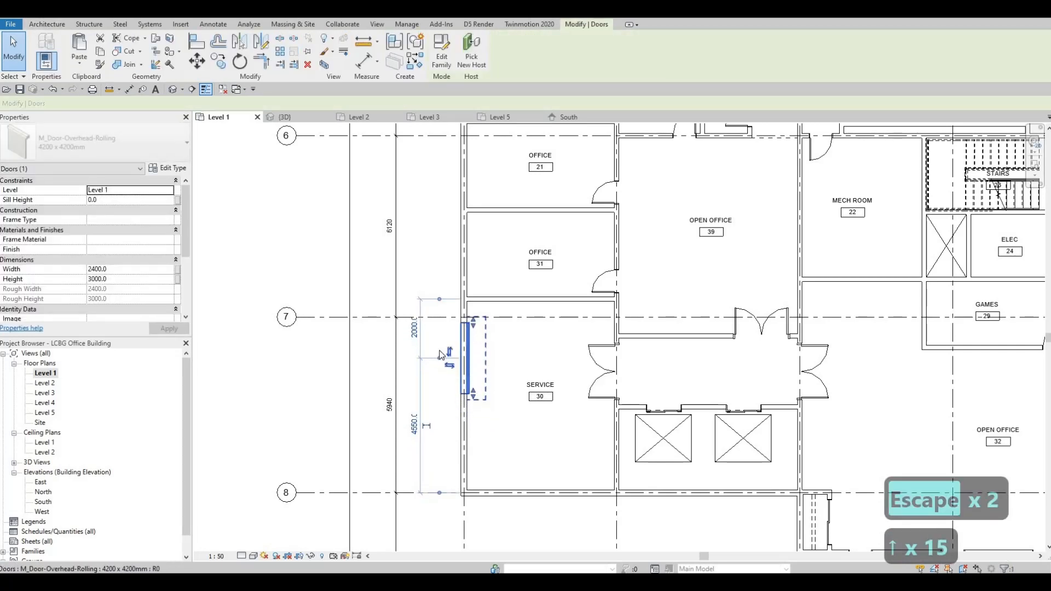
{"action": "key", "text": "Escape"}
{"action": "key", "text": "Escape"}
{"action": "left_click", "coordinate": [483, 348]}
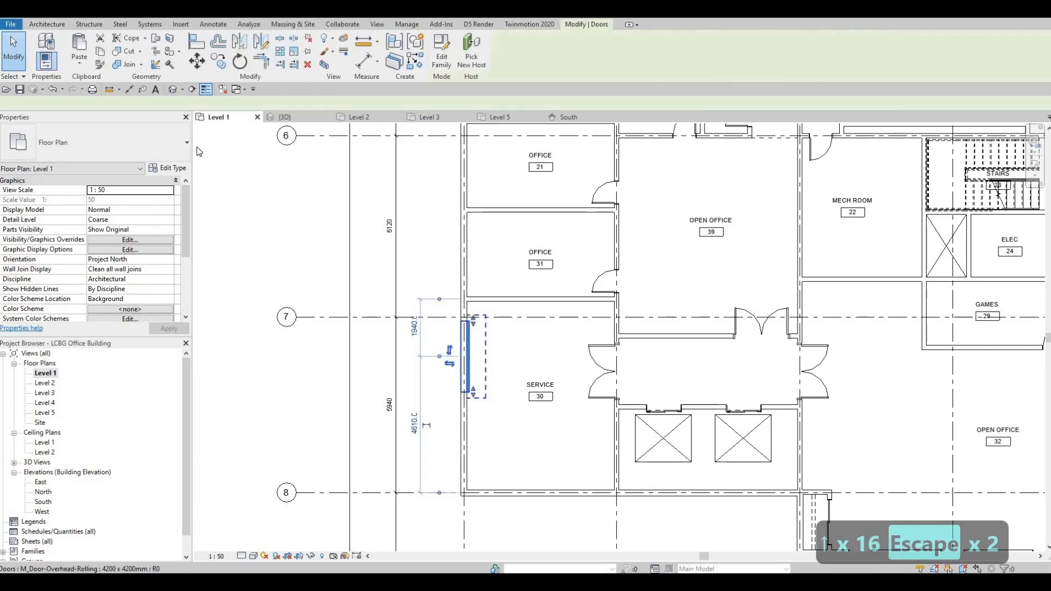
{"action": "key", "text": "c"}
{"action": "key", "text": "s"}
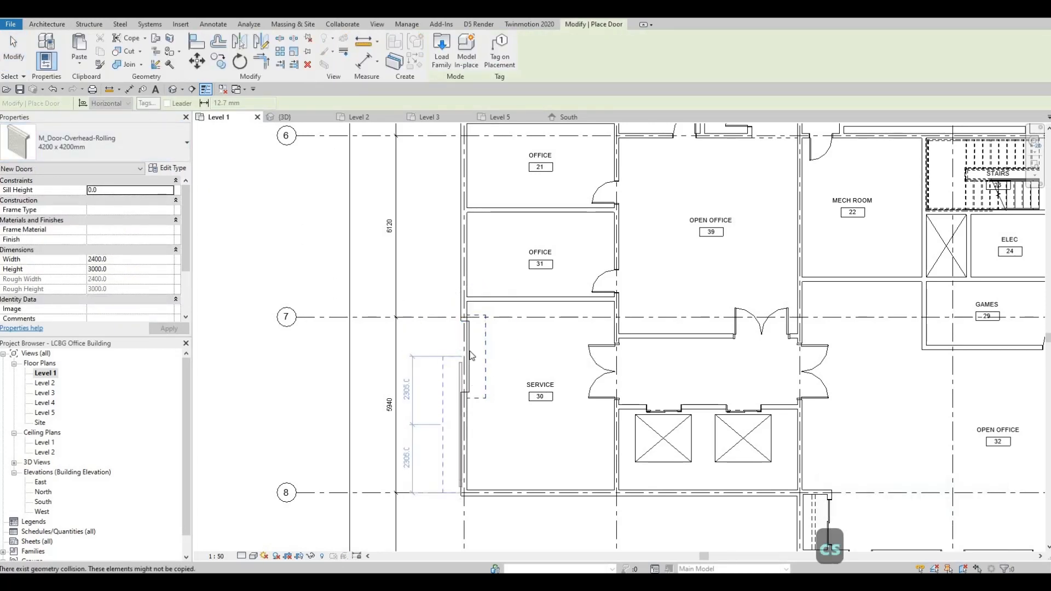
{"action": "key", "text": "Escape"}
{"action": "key", "text": "Escape"}
- Copy the rolling door down the same exterior wall to add a second one just above grid 8
{"action": "left_click", "coordinate": [468, 372]}
{"action": "left_click", "coordinate": [216, 62]}
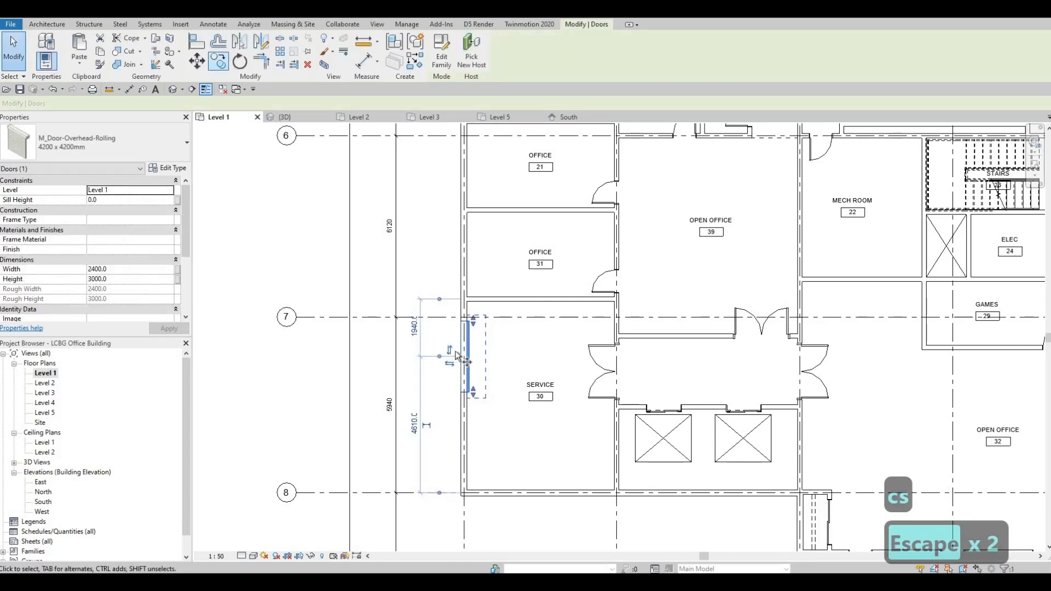
{"action": "left_click", "coordinate": [468, 354]}
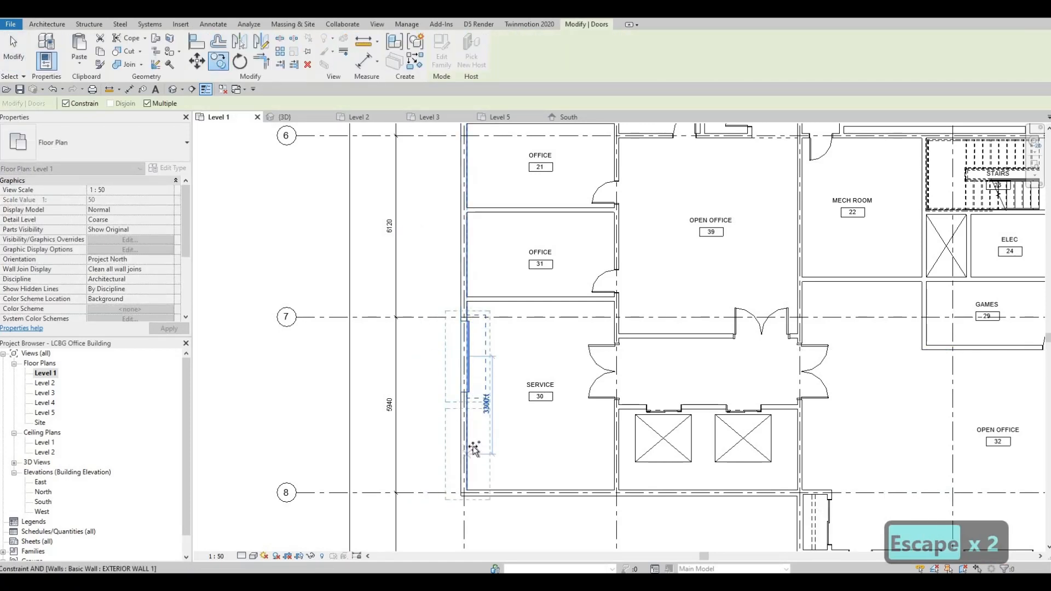
{"action": "key", "text": "Escape"}
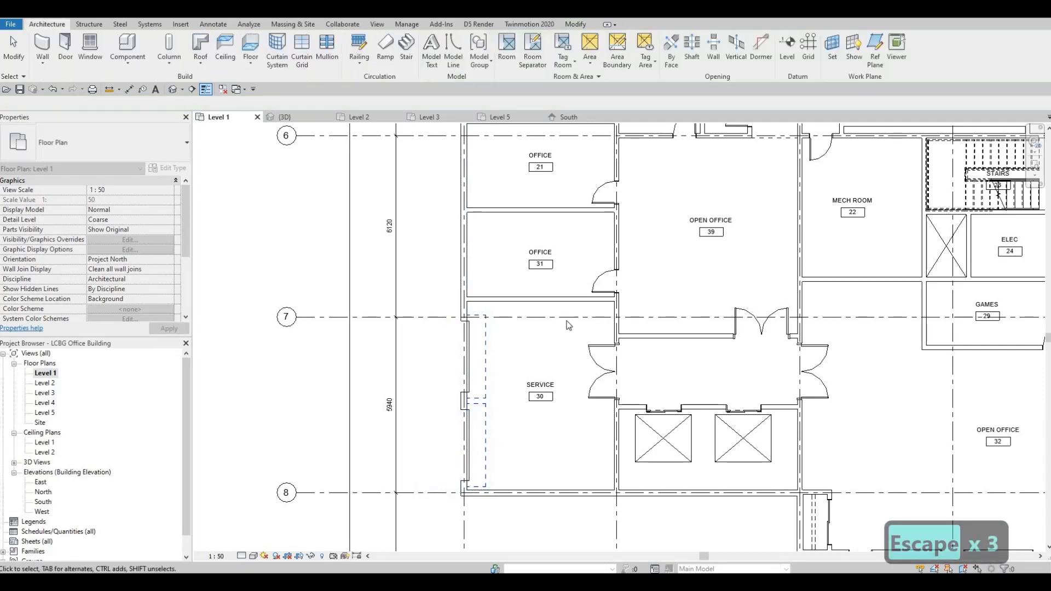
- Check the two rolling doors and the building's other sides in 3D, and return to the Level 1 plan
{"action": "scroll", "coordinate": [202, 127], "scroll_direction": "down", "scroll_amount": 1}
{"action": "left_click", "coordinate": [172, 89]}
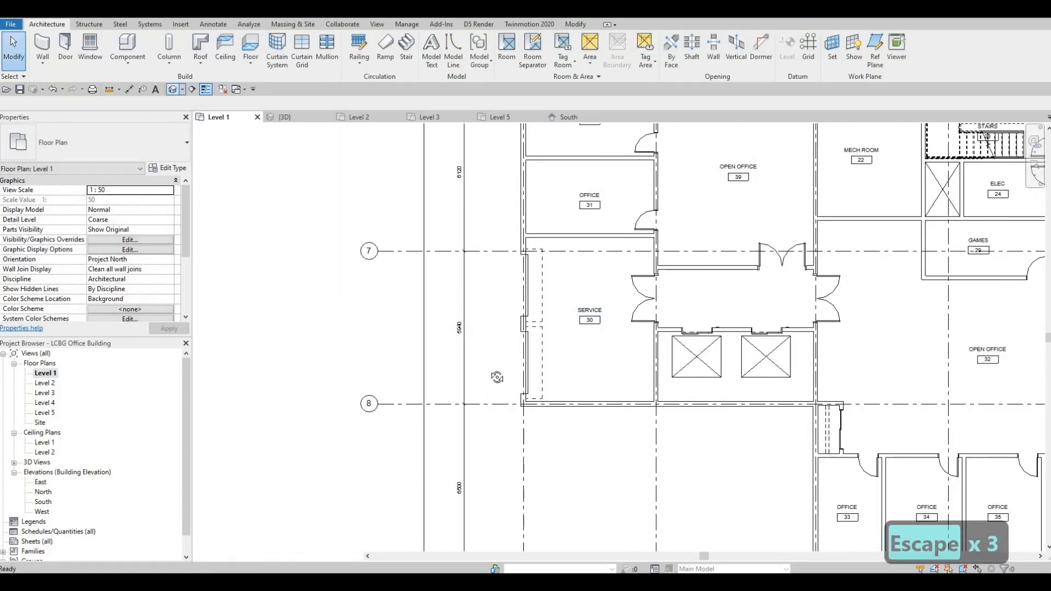
{"action": "middle_click_drag", "start_coordinate": [434, 297], "coordinate": [547, 230], "text": "shift"}
{"action": "scroll", "coordinate": [480, 376], "scroll_direction": "up", "scroll_amount": 5}
{"action": "scroll", "coordinate": [368, 306], "scroll_direction": "down", "scroll_amount": 1}
{"action": "middle_click_drag", "start_coordinate": [368, 307], "coordinate": [345, 356], "text": "shift"}
{"action": "middle_click_drag", "start_coordinate": [343, 356], "coordinate": [372, 410], "text": "shift"}
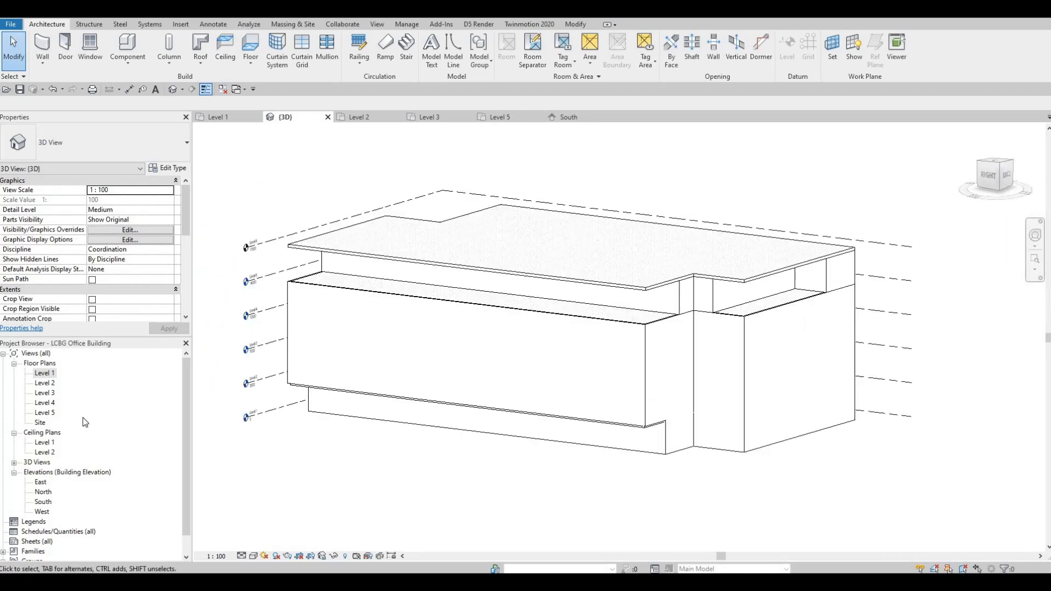
{"action": "key", "text": "ctrl+shift+Tab"}
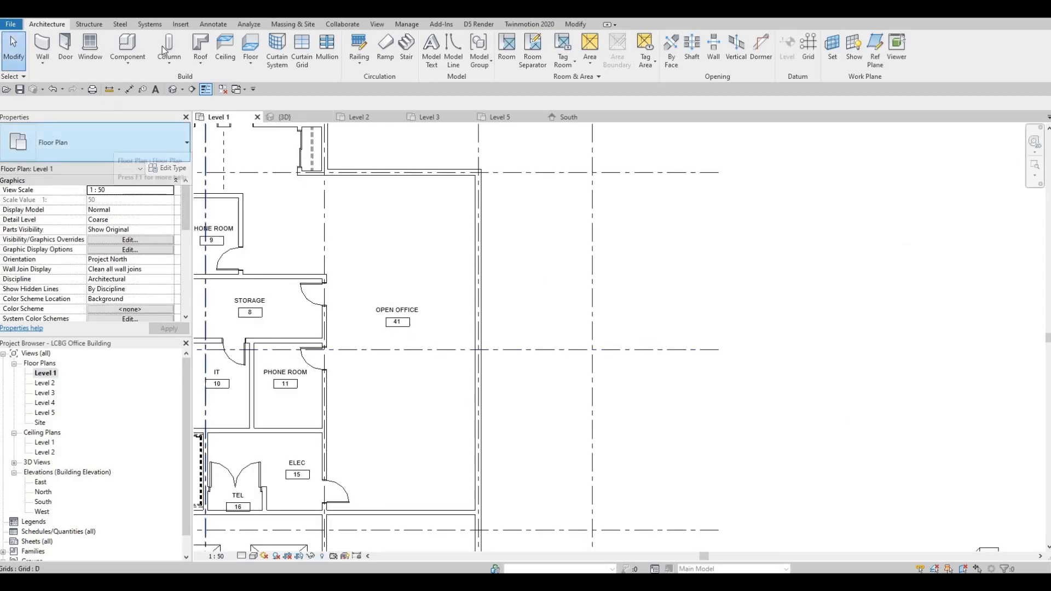
- Load the M_Concrete-Round-Column family from the Canada library's Structural Columns Concrete folder
{"action": "left_click", "coordinate": [176, 21]}
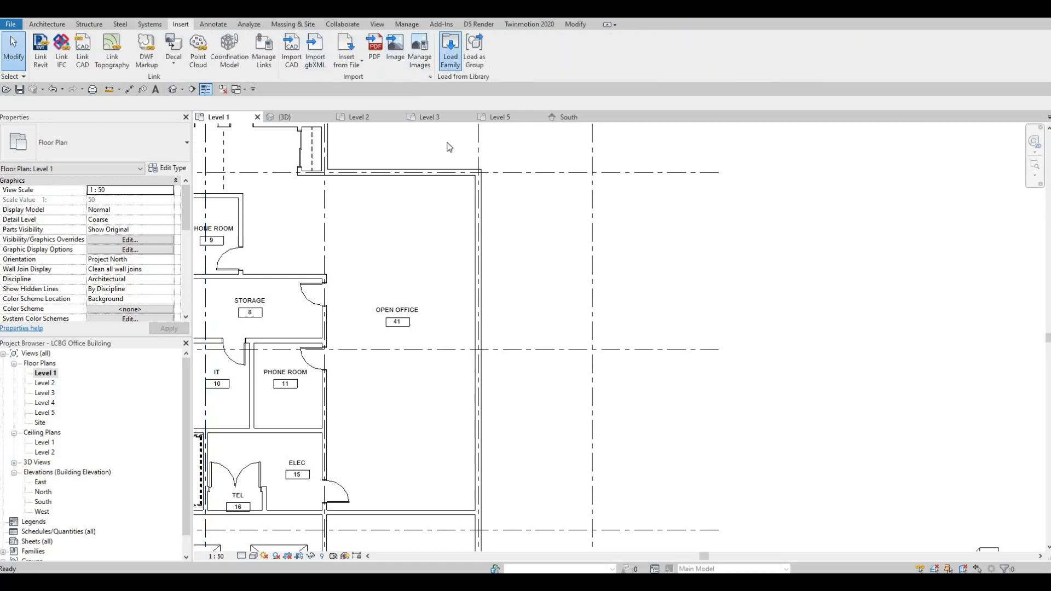
{"action": "left_click", "coordinate": [449, 51]}
{"action": "left_click", "coordinate": [517, 127]}
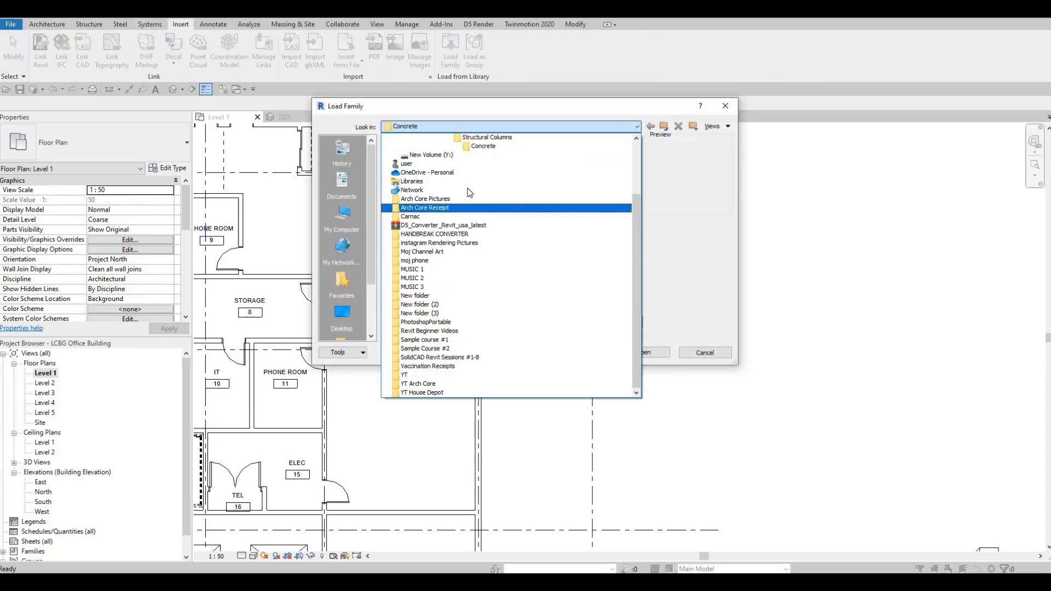
{"action": "scroll", "coordinate": [469, 192], "scroll_direction": "up", "scroll_amount": 3}
{"action": "left_click", "coordinate": [459, 178]}
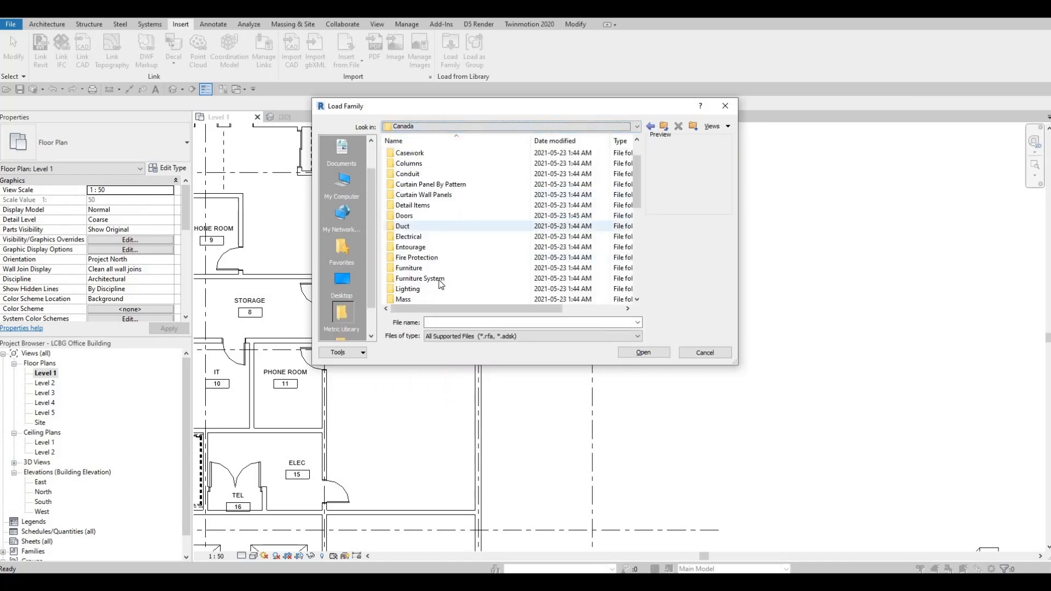
{"action": "scroll", "coordinate": [438, 282], "scroll_direction": "down", "scroll_amount": 5}
{"action": "double_click", "coordinate": [421, 248]}
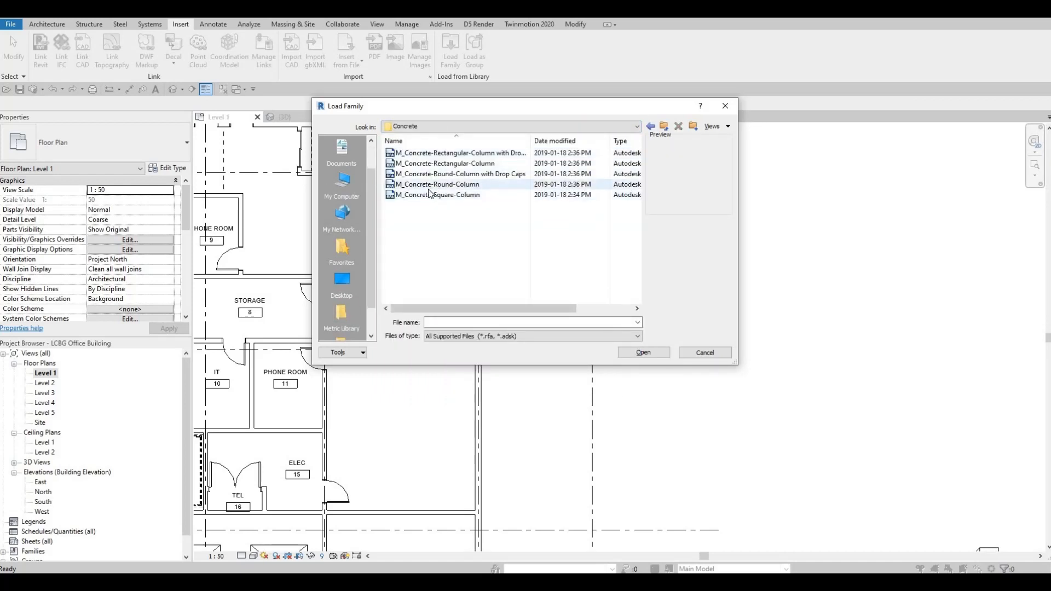
{"action": "left_click", "coordinate": [642, 353]}
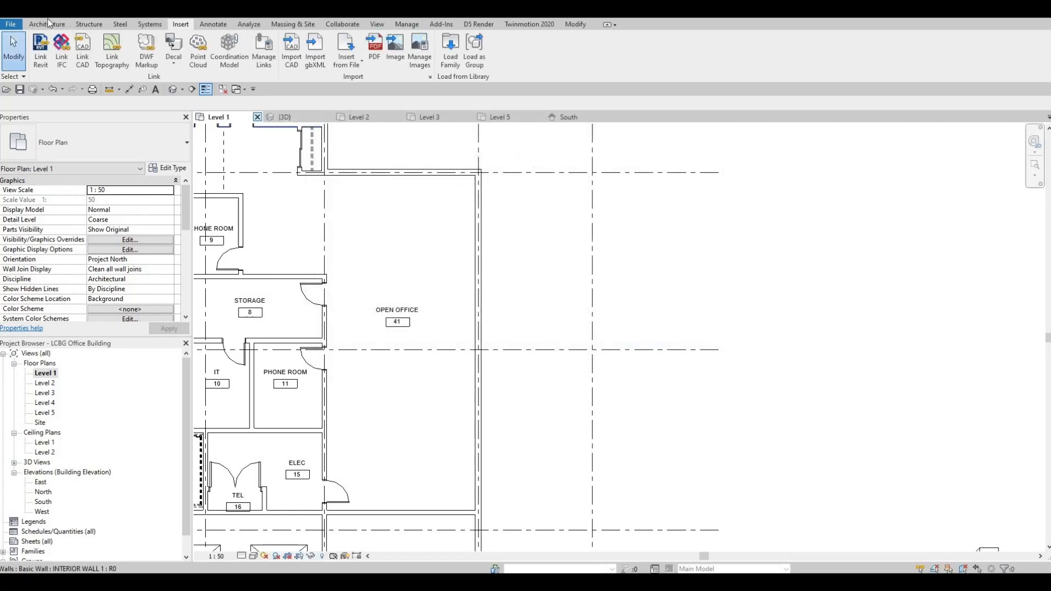
- Start placing a vertical structural column using the 450mm M_Concrete-Round-Column type near grid G on Level 1
{"action": "left_click", "coordinate": [90, 24]}
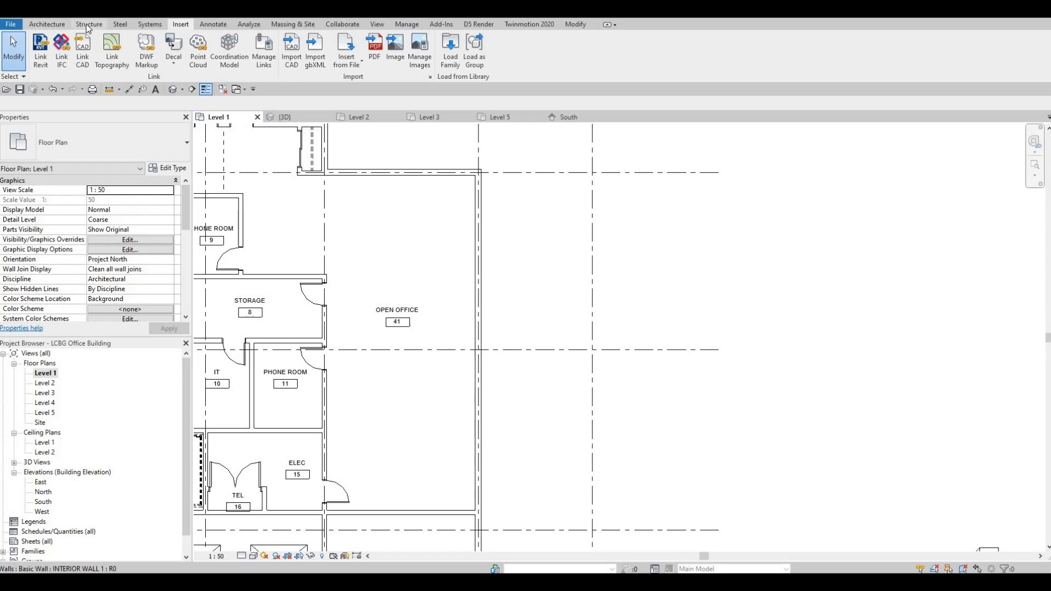
{"action": "left_click", "coordinate": [38, 25]}
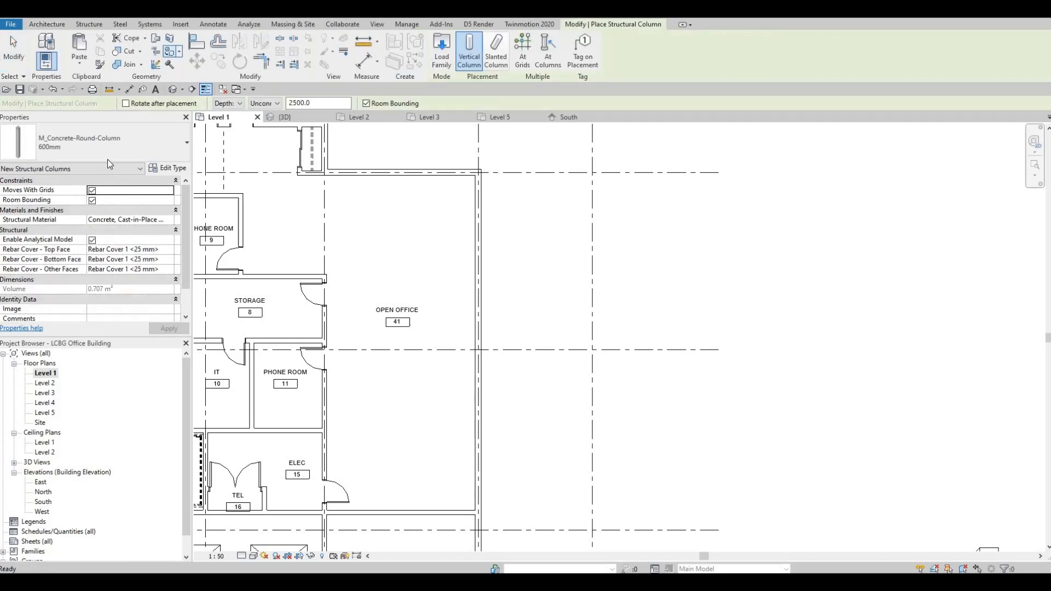
{"action": "left_click", "coordinate": [111, 150]}
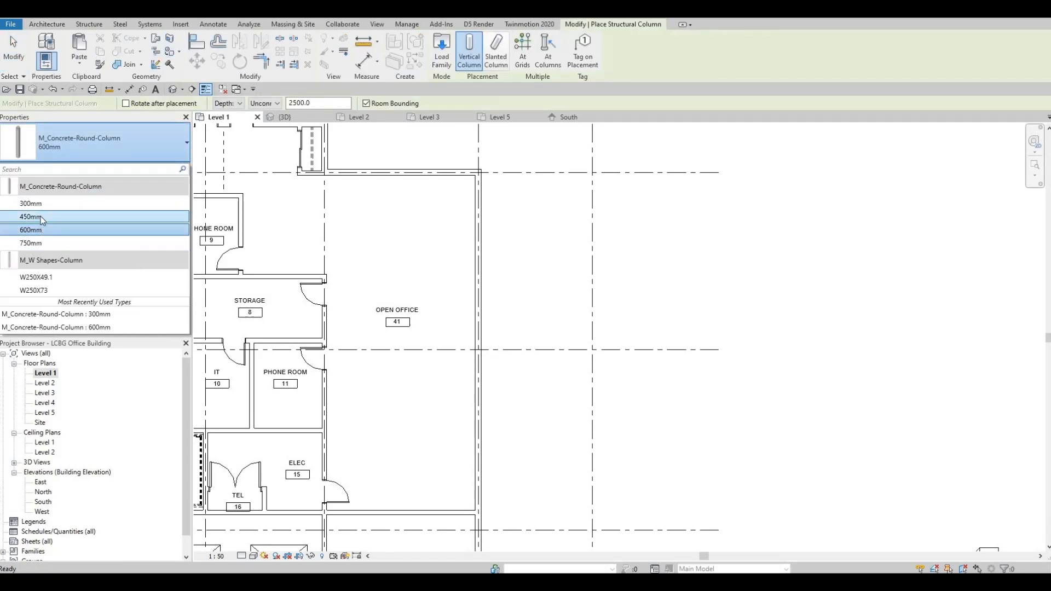
{"action": "left_click", "coordinate": [41, 216]}
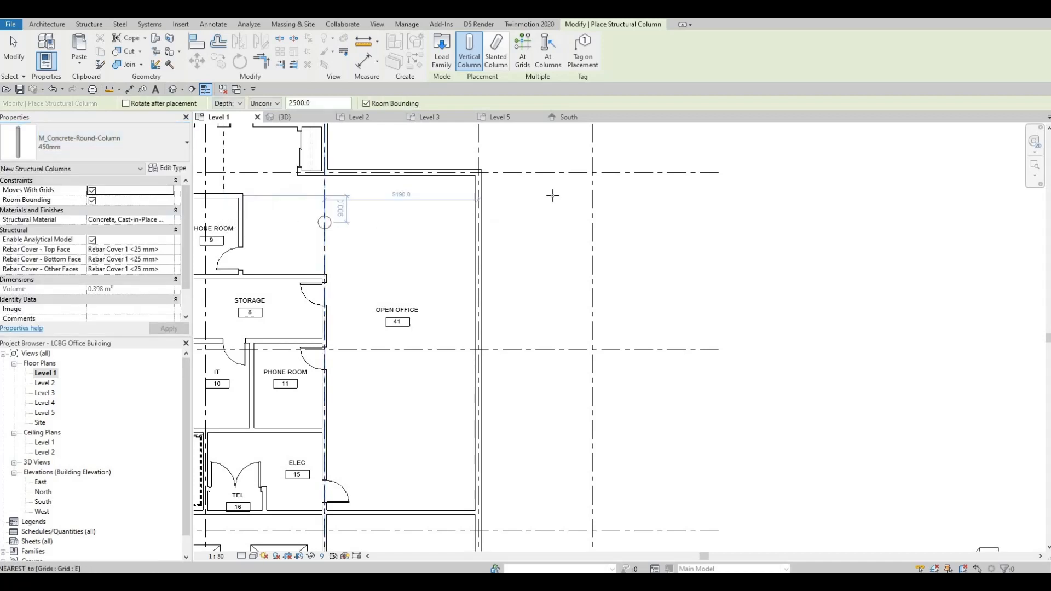
{"action": "scroll", "coordinate": [563, 182], "scroll_direction": "up", "scroll_amount": 1}
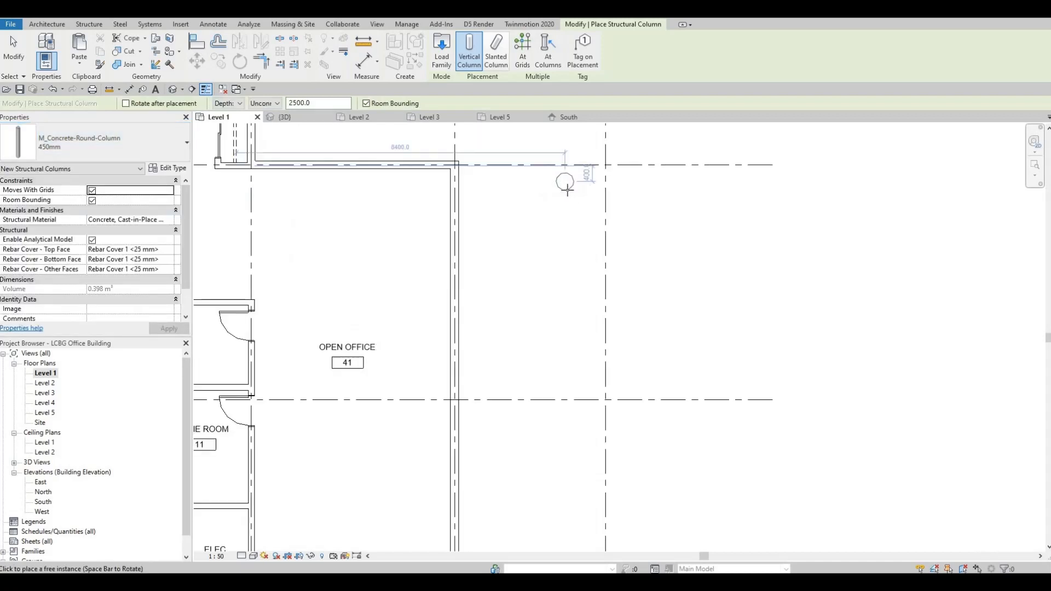
{"action": "left_click", "coordinate": [92, 239]}
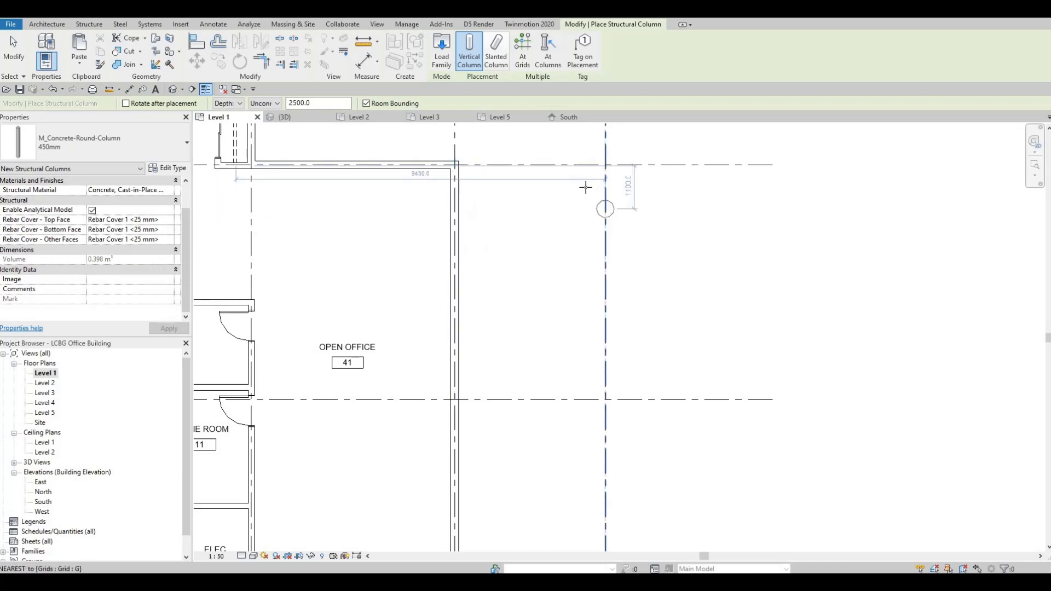
- Place a 450 mm round concrete structural column on Level 1, about 730 mm from grid G and 625 mm from grid 2, beside Open Office 41
{"action": "left_click", "coordinate": [553, 250]}
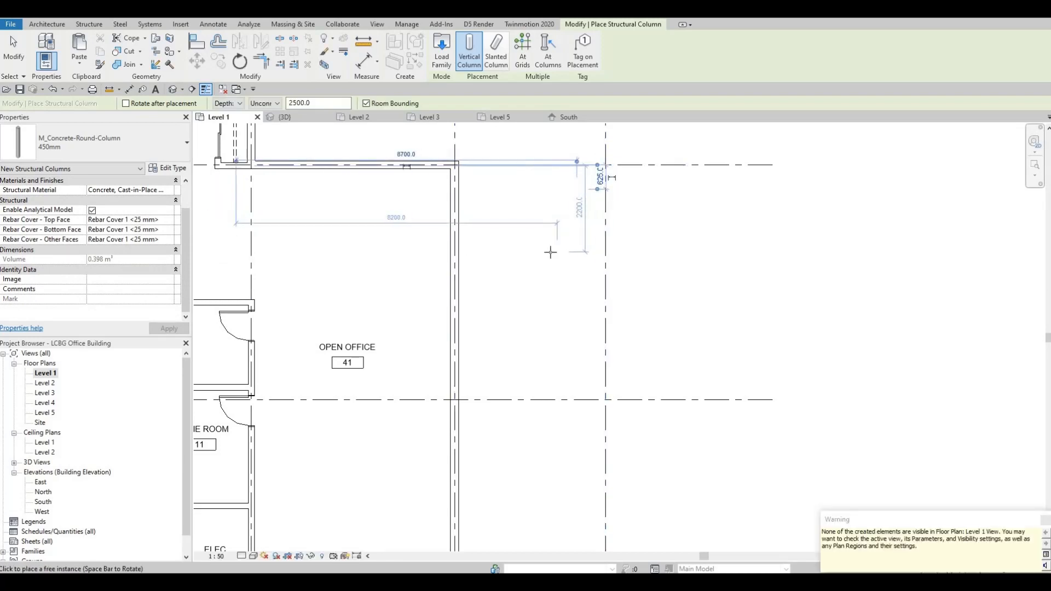
{"action": "key", "text": "Escape"}
{"action": "key", "text": "Escape"}
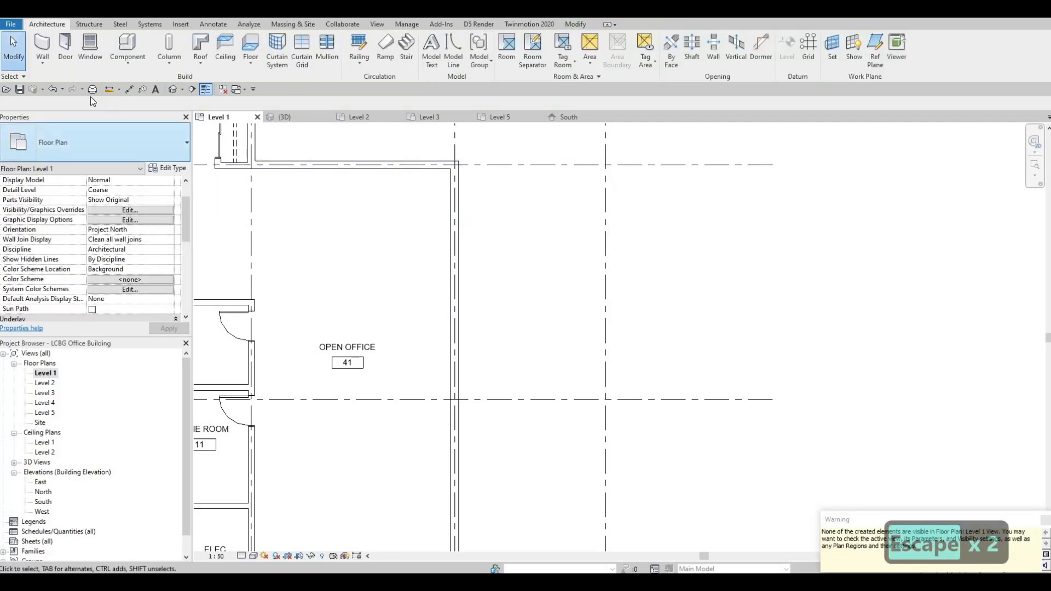
- In the 3D view, set the new round column's top level to Level 2 and its base offset to 0
{"action": "left_click", "coordinate": [283, 118]}
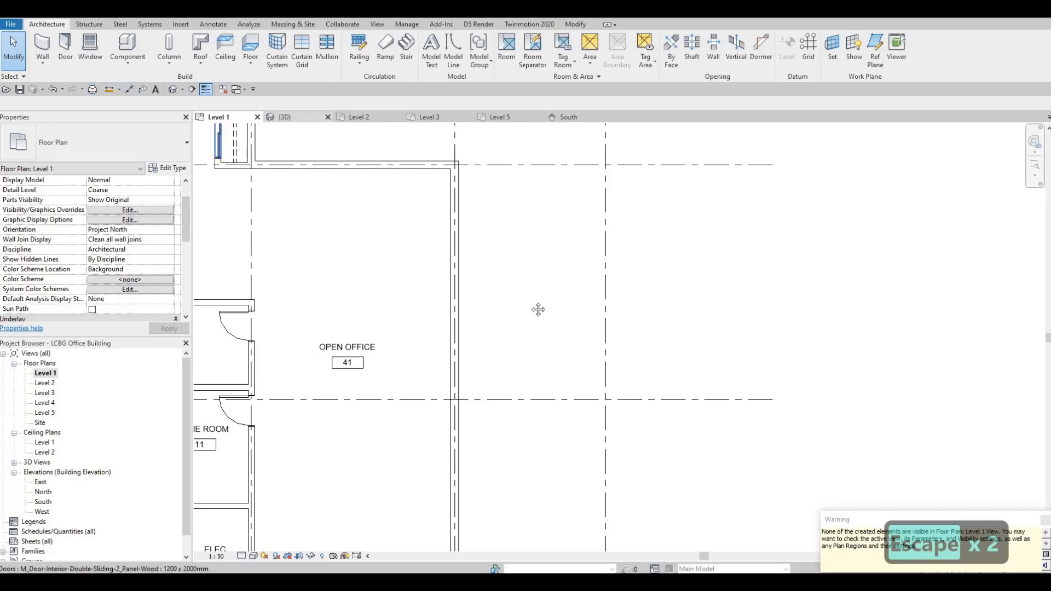
{"action": "scroll", "coordinate": [502, 303], "scroll_direction": "up", "scroll_amount": 5}
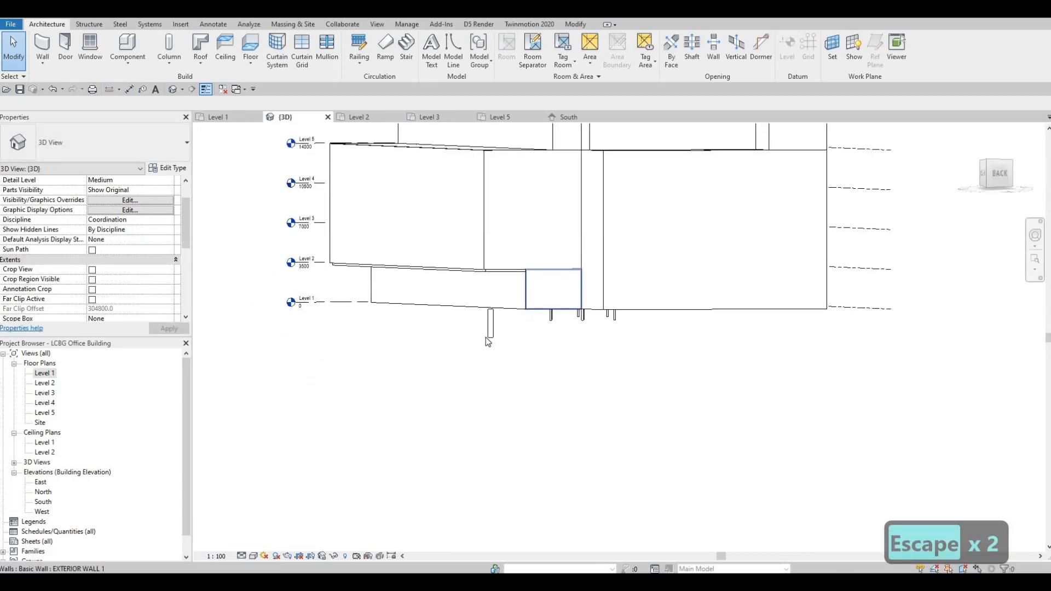
{"action": "left_click", "coordinate": [481, 338]}
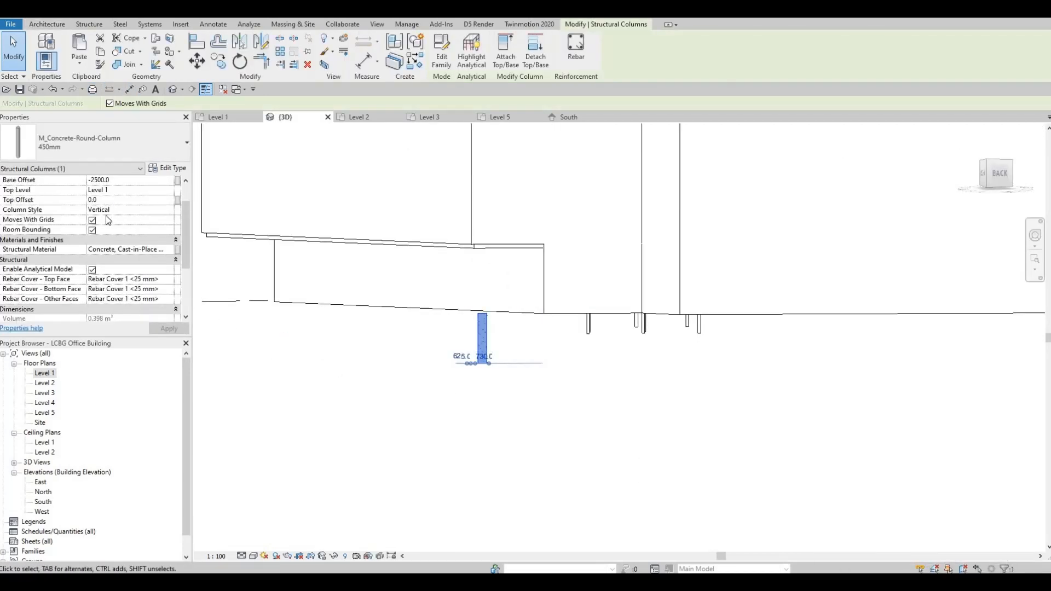
{"action": "scroll", "coordinate": [106, 215], "scroll_direction": "up", "scroll_amount": 2}
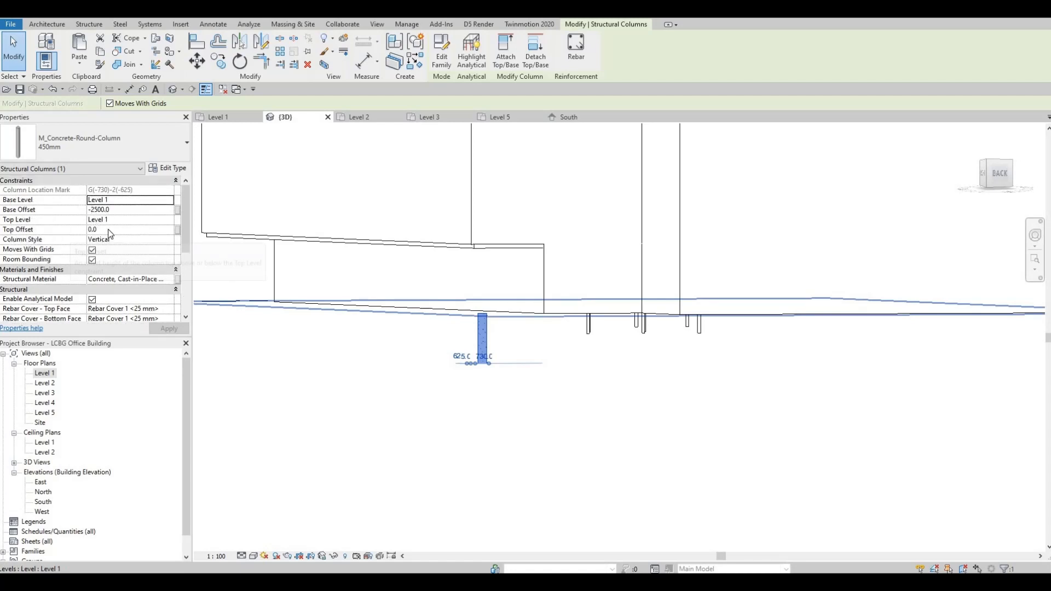
{"action": "left_click", "coordinate": [169, 221]}
{"action": "left_click", "coordinate": [118, 238]}
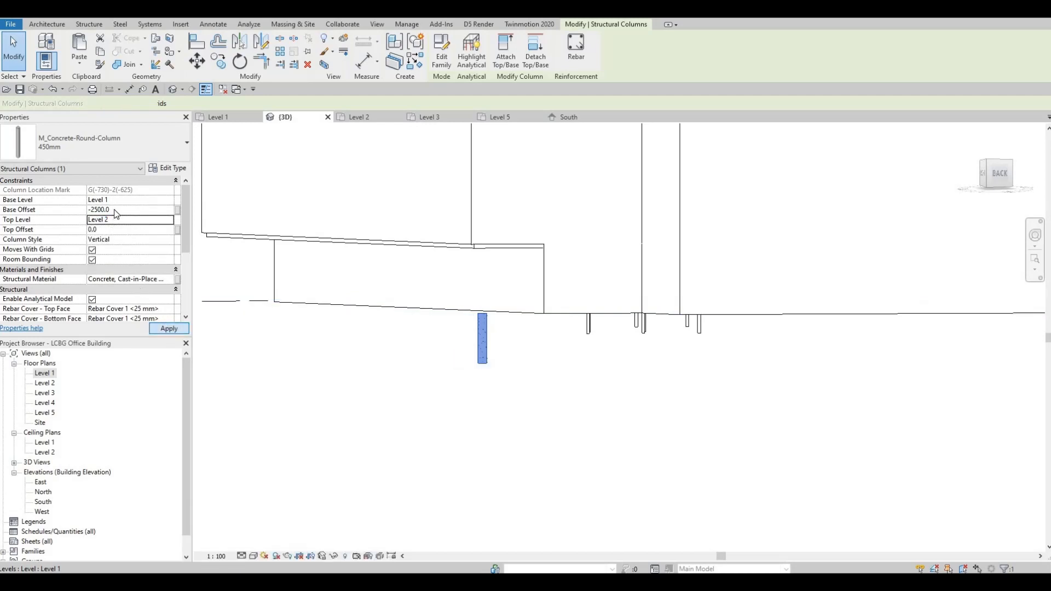
{"action": "key", "text": "Return"}
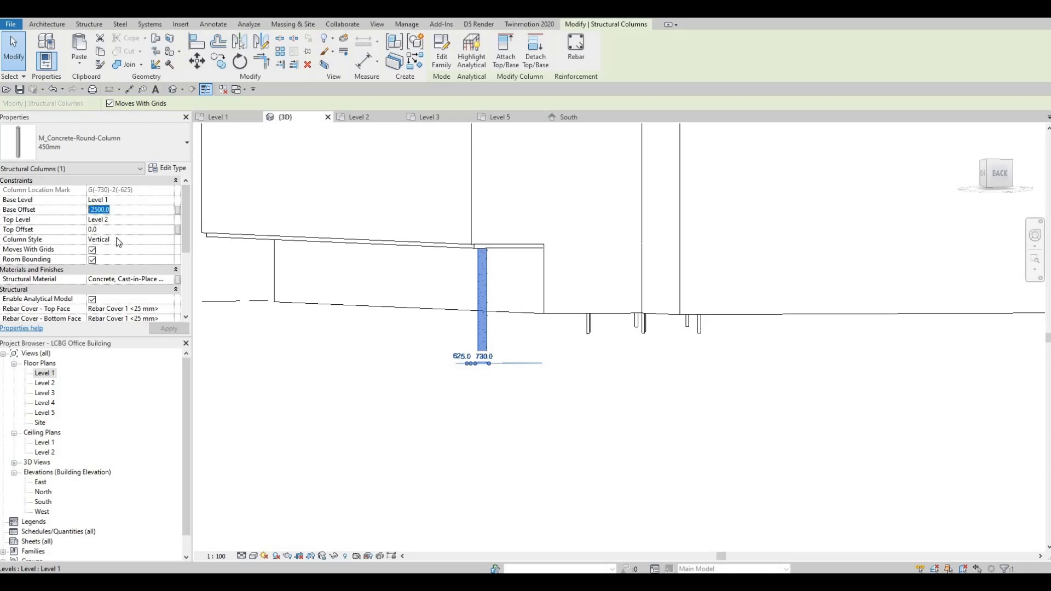
{"action": "key", "text": "Return"}
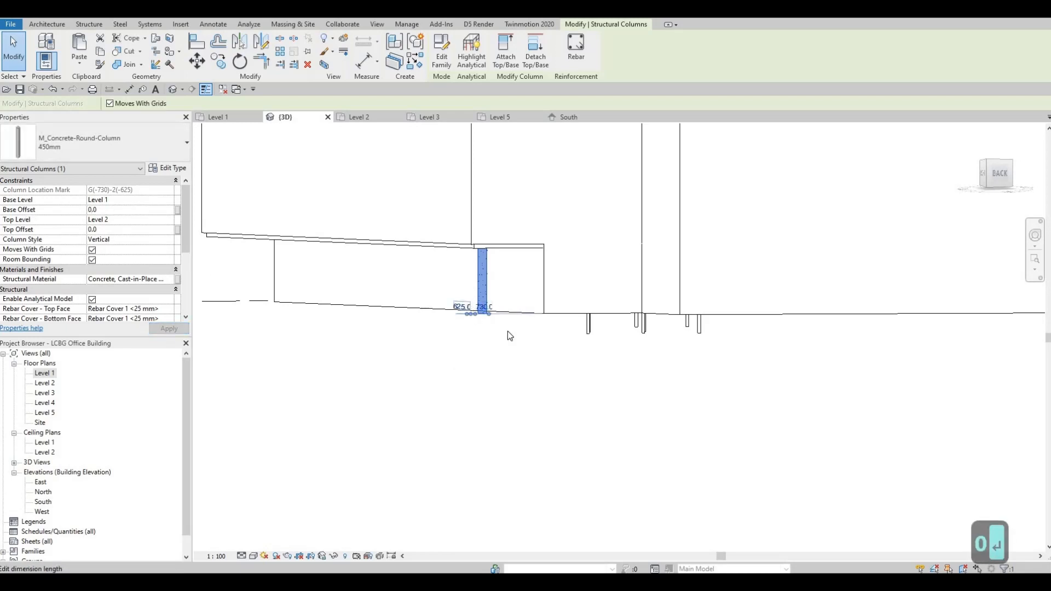
{"action": "middle_click_drag", "start_coordinate": [507, 330], "coordinate": [491, 278], "text": "shift"}
{"action": "key", "text": "Escape"}
{"action": "key", "text": "Escape"}
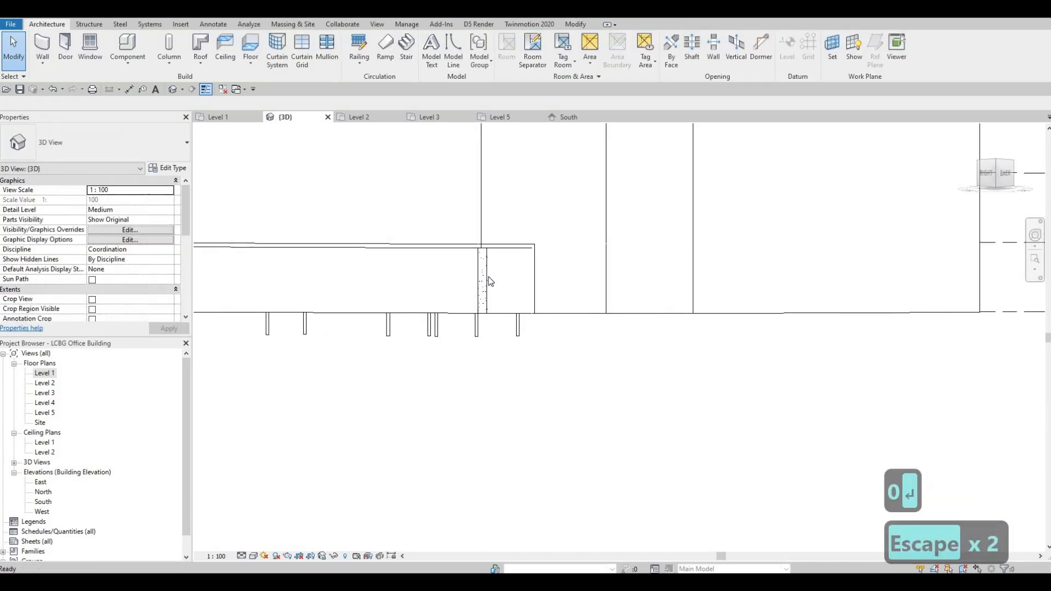
- Change the round concrete column's type to 300mm
{"action": "left_click", "coordinate": [488, 277]}
{"action": "left_click", "coordinate": [152, 133]}
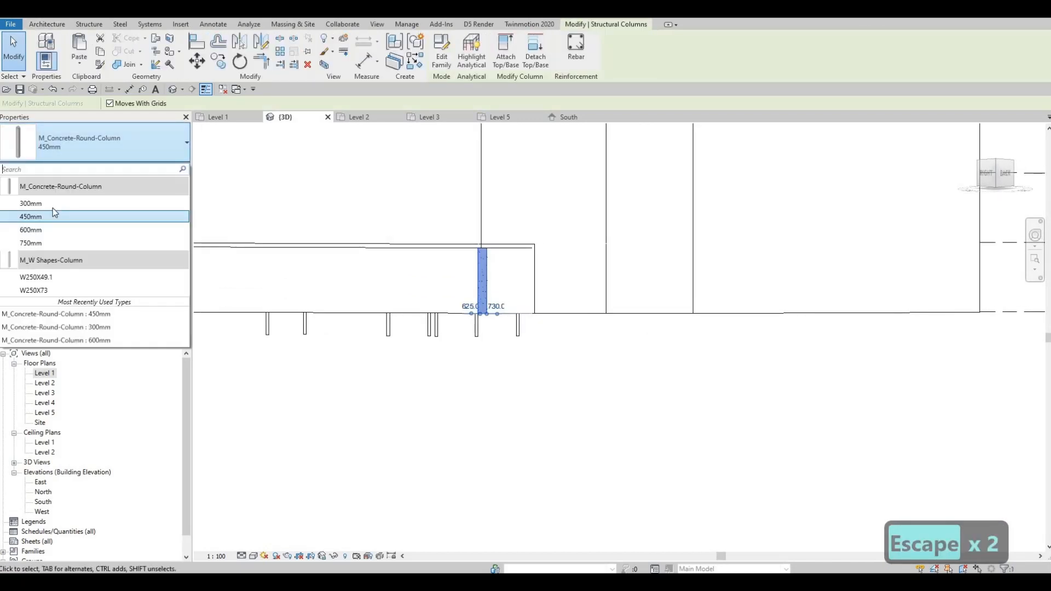
{"action": "left_click", "coordinate": [51, 206]}
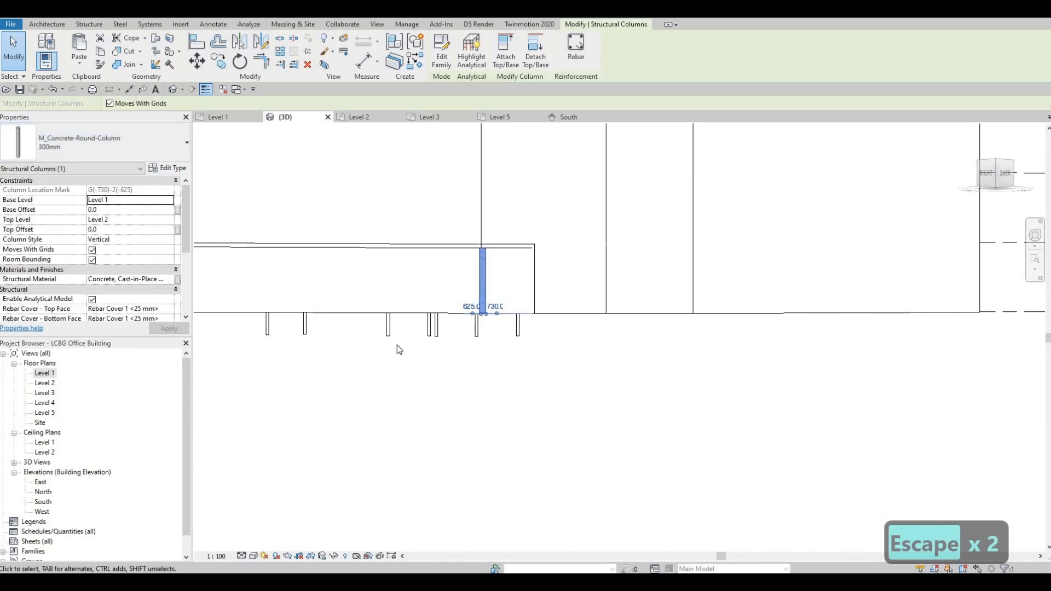
{"action": "middle_click_drag", "start_coordinate": [413, 427], "coordinate": [150, 409], "text": "shift"}
{"action": "key", "text": "Escape"}
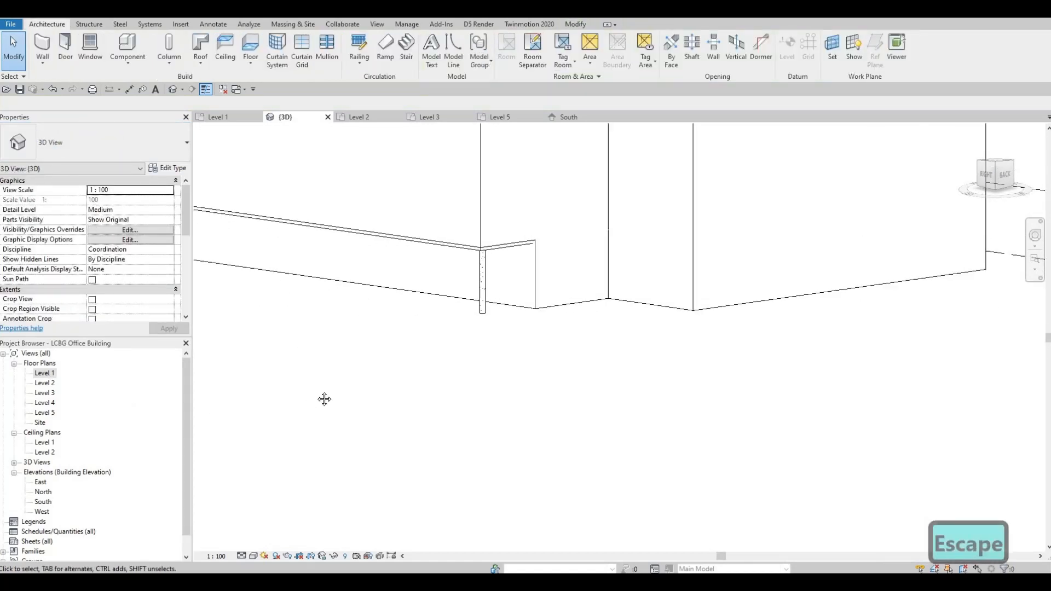
- In the Level 1 plan, nudge the 300mm column towards grid 2
{"action": "middle_click_drag", "start_coordinate": [324, 399], "coordinate": [375, 356]}
{"action": "scroll", "coordinate": [493, 278], "scroll_direction": "down", "scroll_amount": 2}
{"action": "scroll", "coordinate": [492, 278], "scroll_direction": "down", "scroll_amount": 1}
{"action": "middle_click_drag", "start_coordinate": [517, 244], "coordinate": [493, 290]}
{"action": "scroll", "coordinate": [491, 276], "scroll_direction": "up", "scroll_amount": 2}
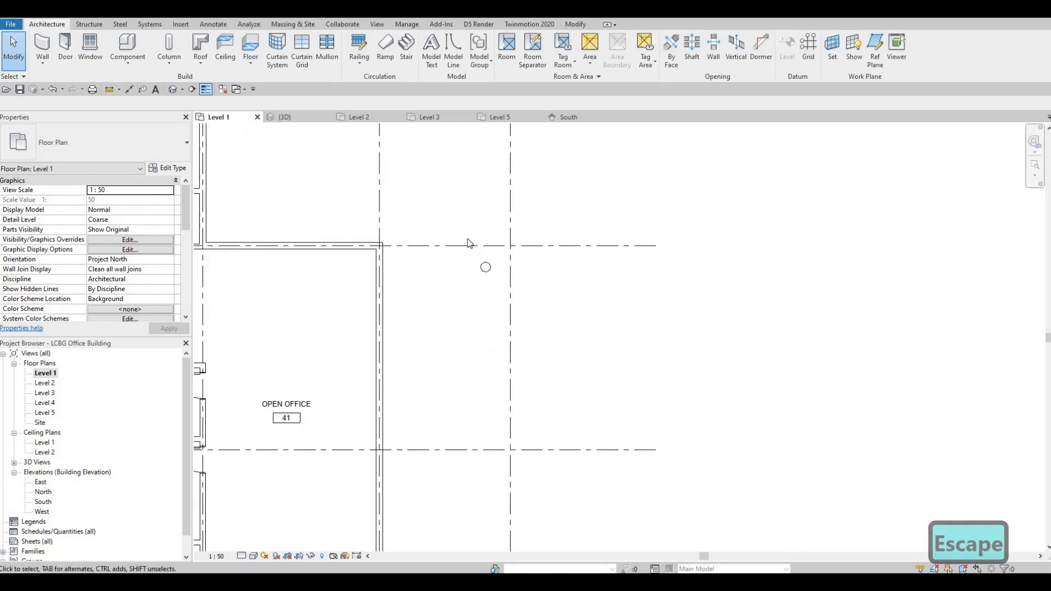
{"action": "scroll", "coordinate": [468, 238], "scroll_direction": "up", "scroll_amount": 2}
{"action": "left_click_drag", "start_coordinate": [515, 309], "coordinate": [466, 213]}
{"action": "middle_click_drag", "start_coordinate": [493, 342], "coordinate": [492, 312]}
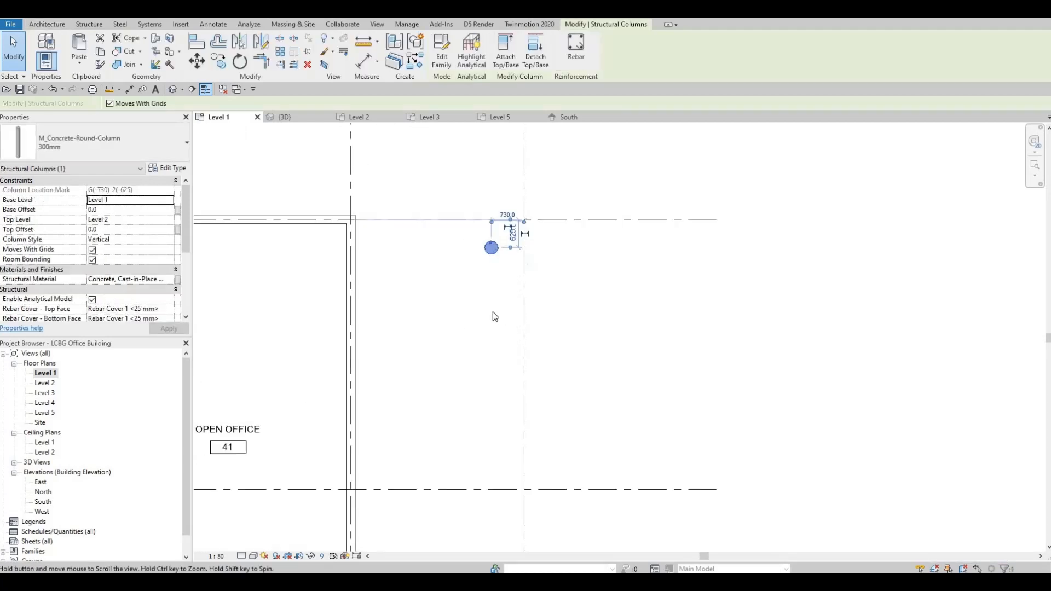
{"action": "scroll", "coordinate": [494, 316], "scroll_direction": "down", "scroll_amount": 2}
{"action": "key", "text": "Up"}
{"action": "key", "text": "Up"}
{"action": "middle_click_drag", "start_coordinate": [490, 467], "coordinate": [506, 280]}
{"action": "scroll", "coordinate": [496, 399], "scroll_direction": "down", "scroll_amount": 3}
{"action": "key", "text": "Escape"}
{"action": "key", "text": "Escape"}
{"action": "scroll", "coordinate": [505, 281], "scroll_direction": "down", "scroll_amount": 2}
{"action": "middle_click_drag", "start_coordinate": [502, 441], "coordinate": [505, 423]}
{"action": "scroll", "coordinate": [507, 428], "scroll_direction": "down", "scroll_amount": 2}
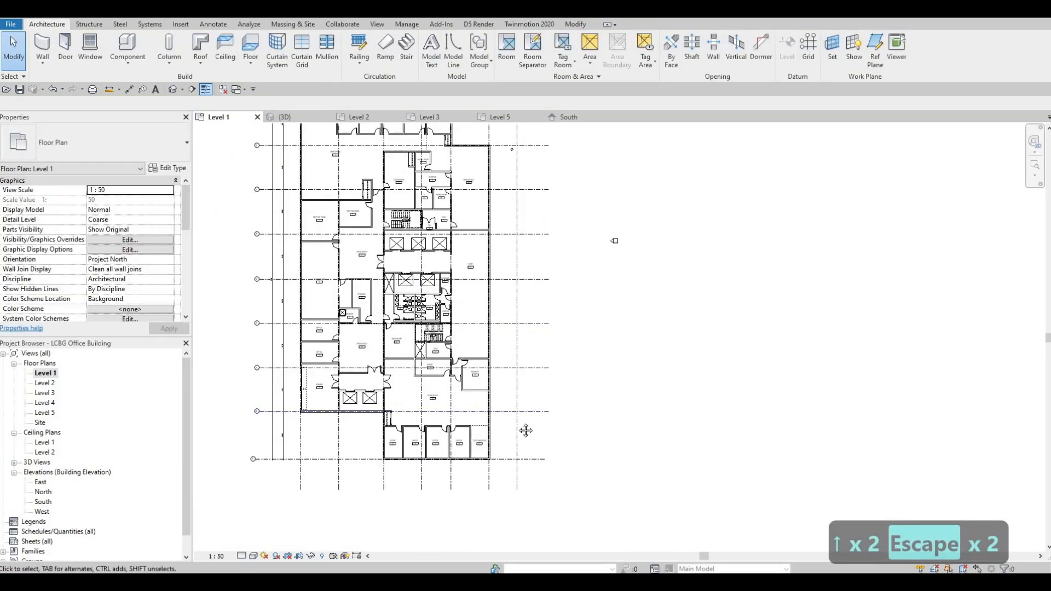
{"action": "middle_click_drag", "start_coordinate": [470, 224], "coordinate": [464, 229]}
{"action": "scroll", "coordinate": [464, 229], "scroll_direction": "up", "scroll_amount": 5}
{"action": "key", "text": "Escape"}
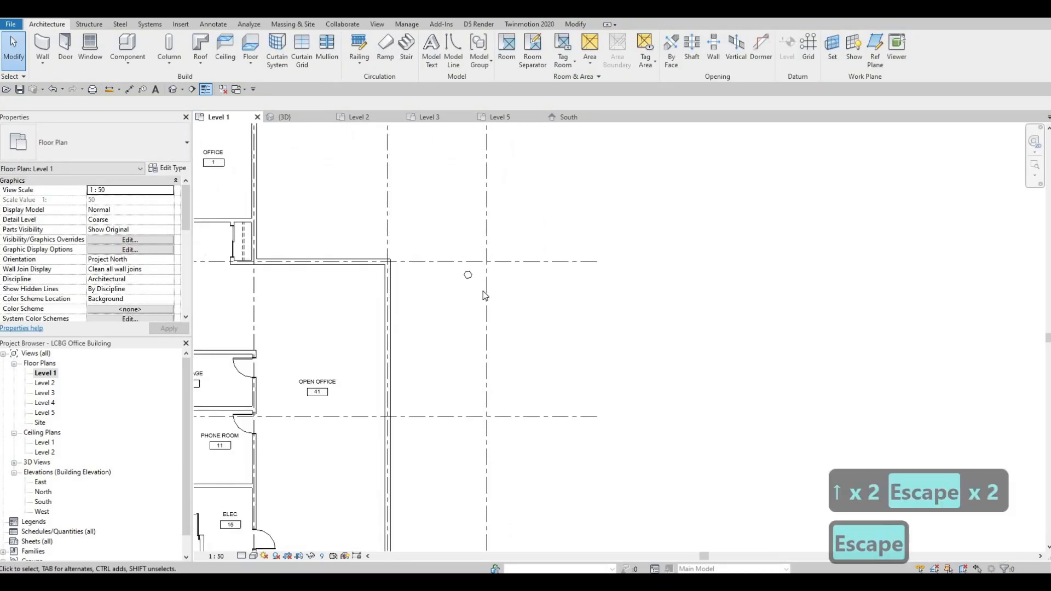
- Nudge the column closer to grid 2, to 185 mm from the grid line
{"action": "left_click", "coordinate": [484, 269]}
{"action": "key", "text": "Up"}
{"action": "key", "text": "Up"}
{"action": "key", "text": "Up"}
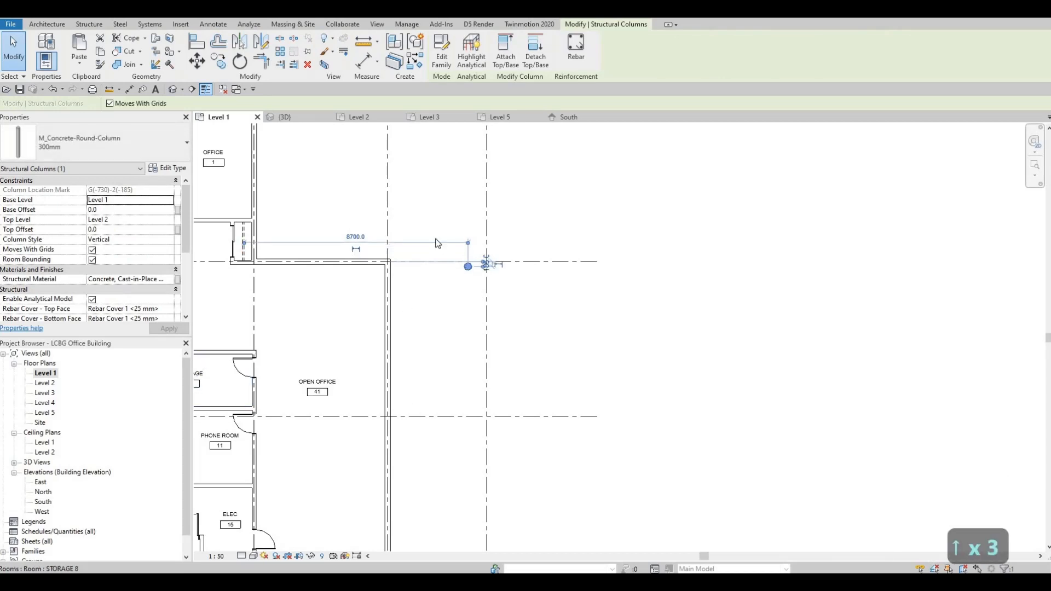
{"action": "key", "text": "Escape"}
{"action": "key", "text": "Escape"}
- Start copying the column with Multiple on and Constrain off, and place the first copy at grid 3
{"action": "left_click", "coordinate": [446, 308]}
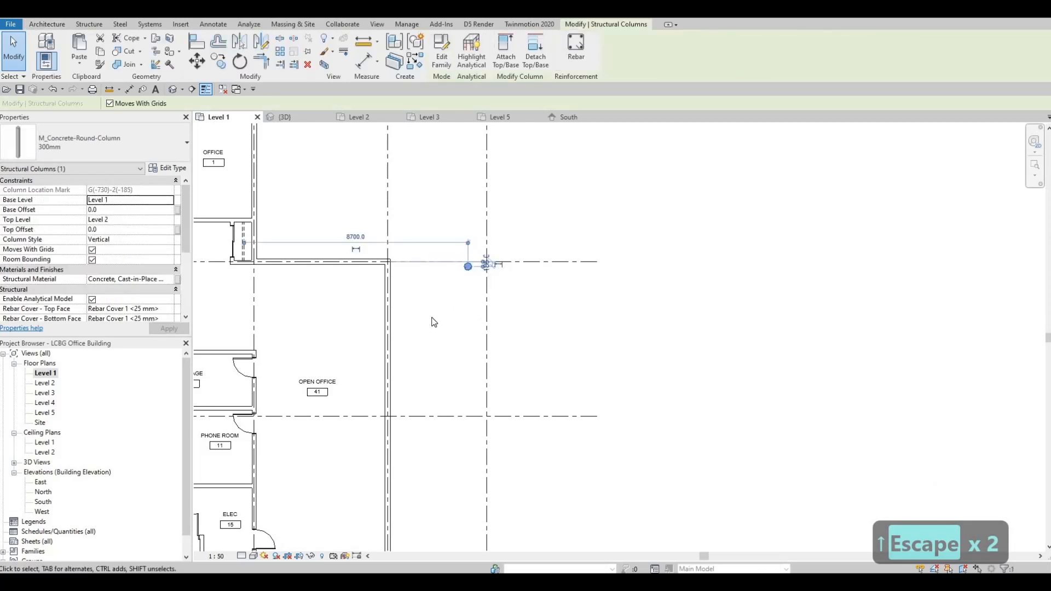
{"action": "scroll", "coordinate": [441, 303], "scroll_direction": "down", "scroll_amount": 2}
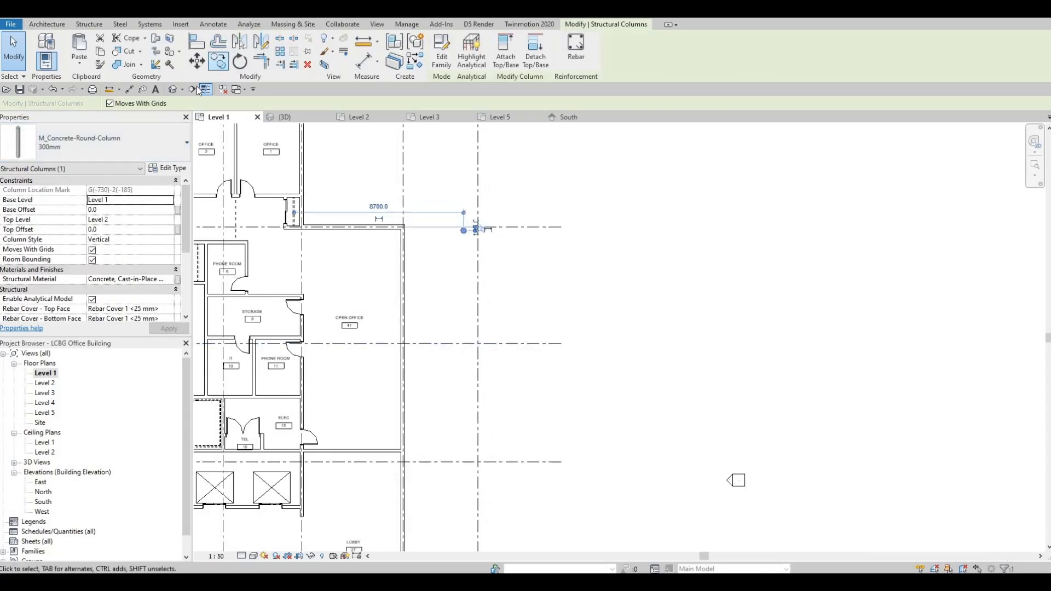
{"action": "left_click", "coordinate": [109, 103]}
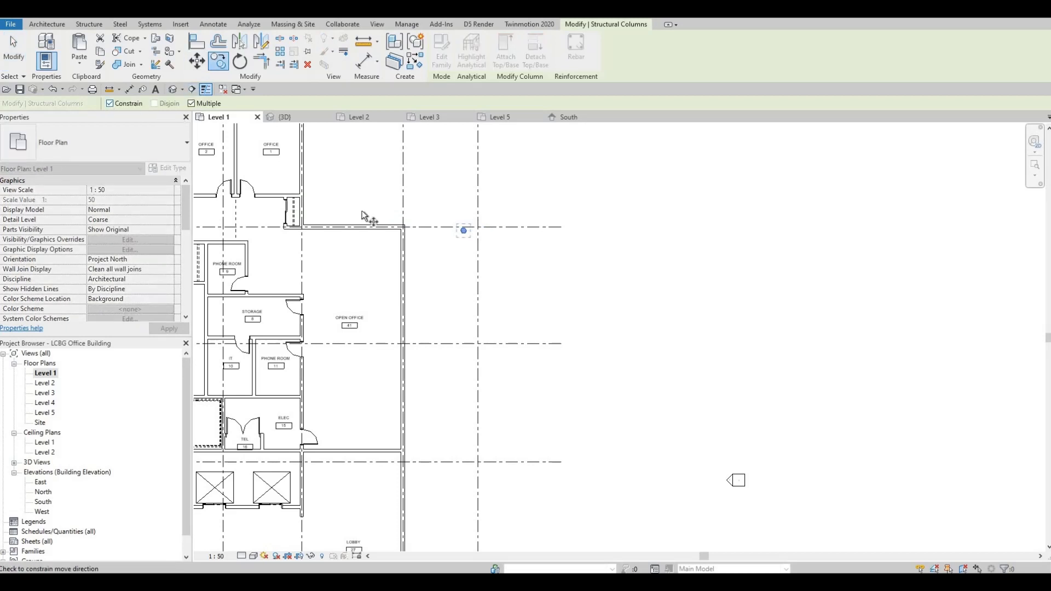
{"action": "scroll", "coordinate": [469, 209], "scroll_direction": "up", "scroll_amount": 3}
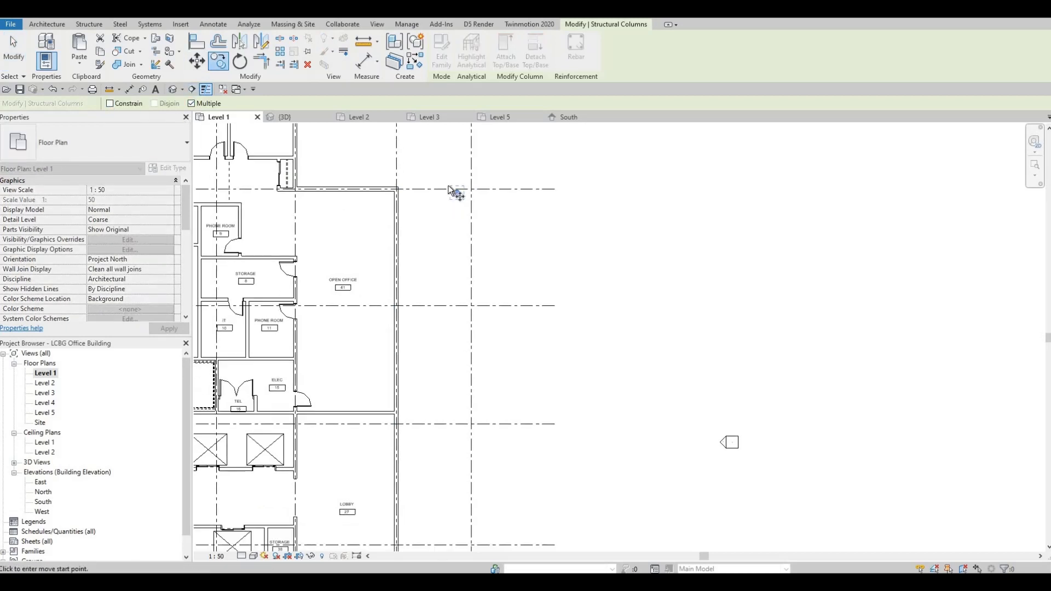
{"action": "left_click", "coordinate": [541, 186]}
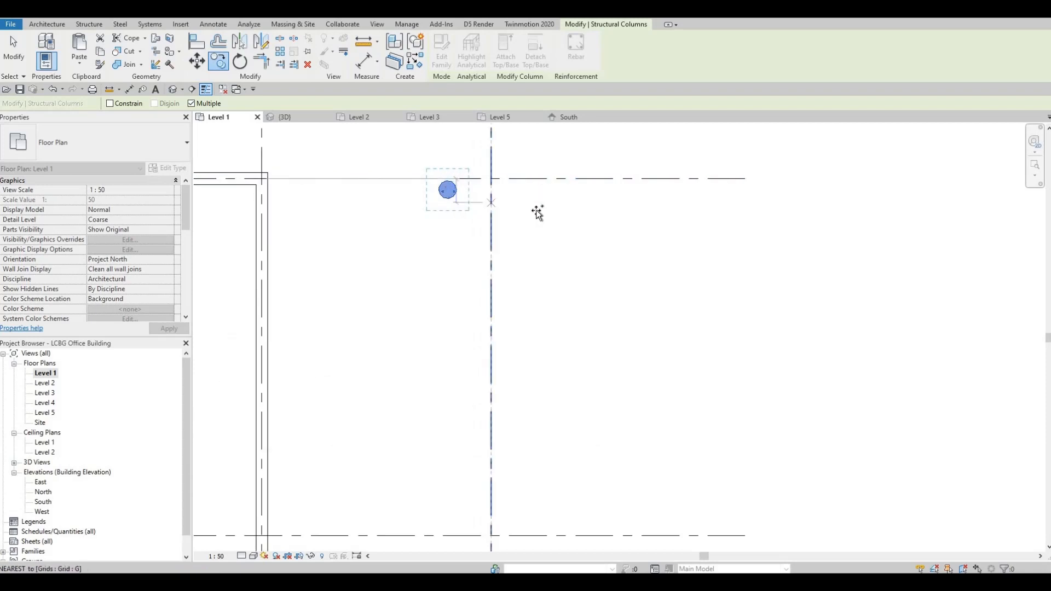
{"action": "middle_click_drag", "start_coordinate": [548, 254], "coordinate": [541, 236]}
{"action": "scroll", "coordinate": [539, 306], "scroll_direction": "down", "scroll_amount": 1}
{"action": "middle_click_drag", "start_coordinate": [540, 347], "coordinate": [540, 232]}
{"action": "left_click", "coordinate": [535, 280]}
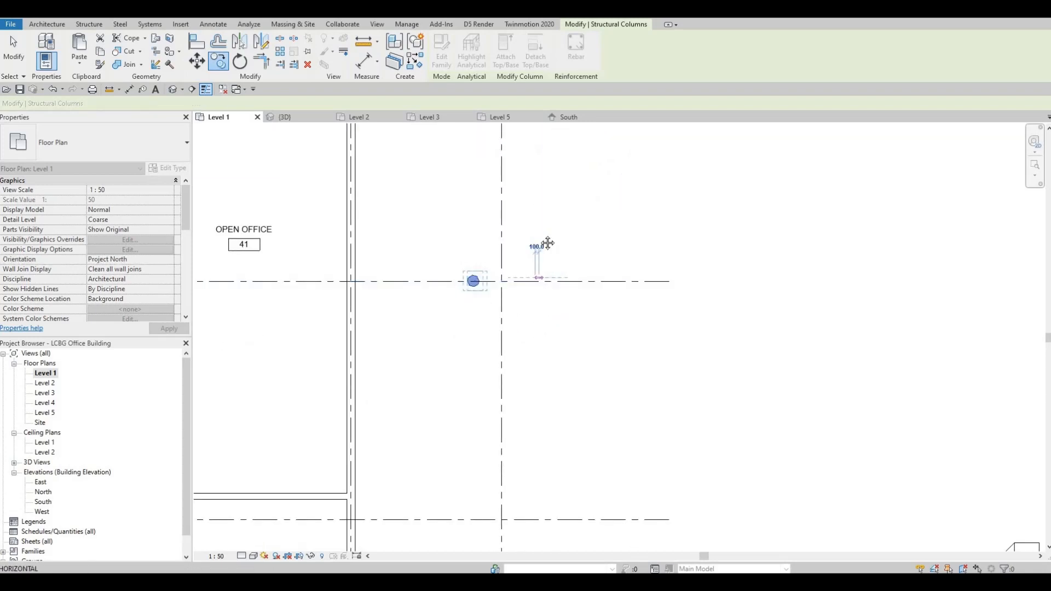
- Place further column copies straight down the row at grids 4, 5 and 6
{"action": "middle_click_drag", "start_coordinate": [533, 482], "coordinate": [529, 342]}
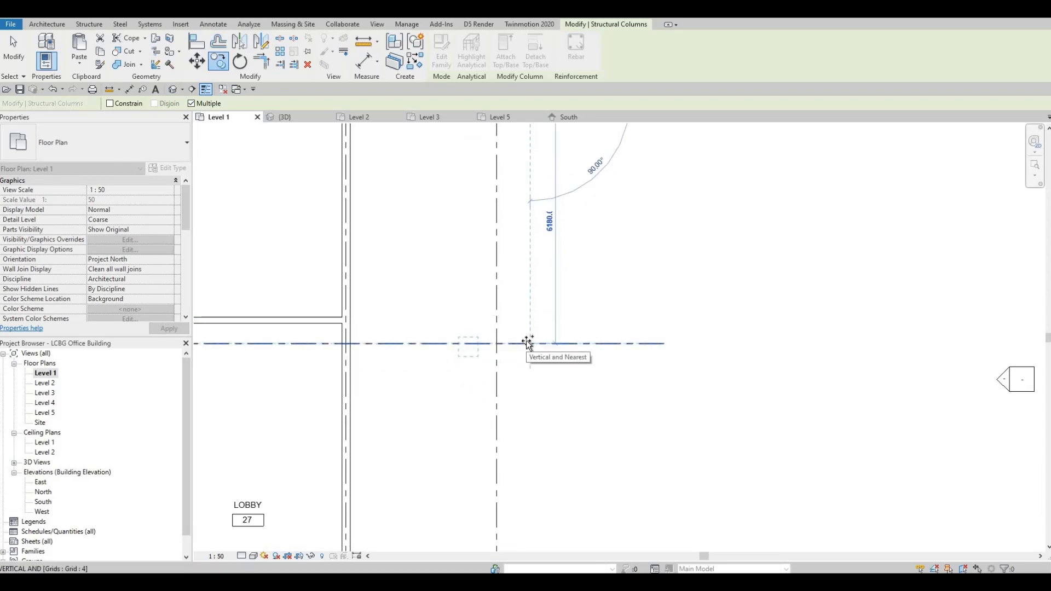
{"action": "left_click", "coordinate": [529, 344]}
{"action": "middle_click_drag", "start_coordinate": [514, 419], "coordinate": [505, 227]}
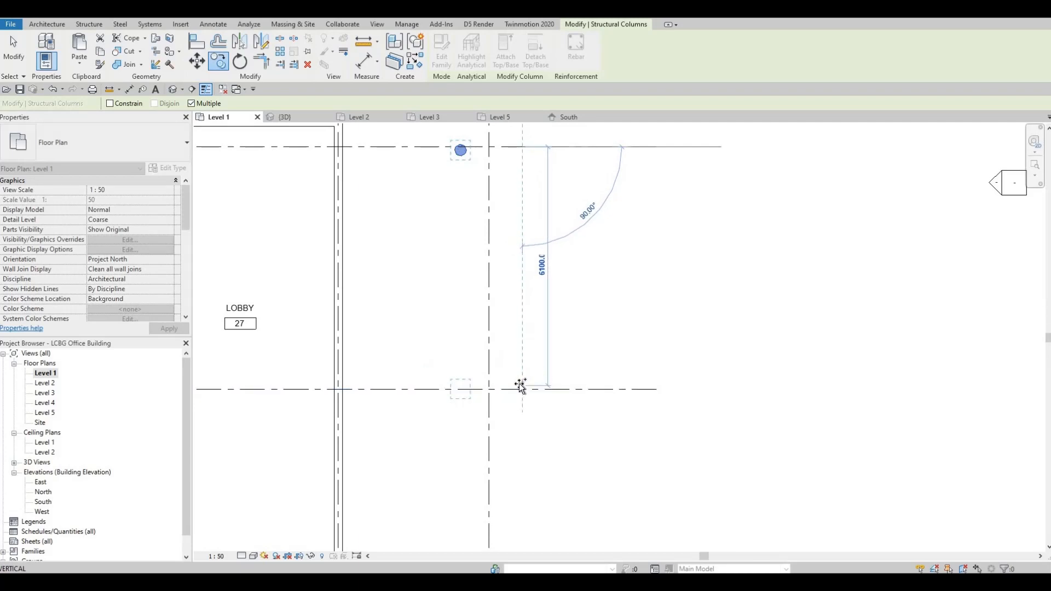
{"action": "left_click", "coordinate": [522, 395]}
{"action": "middle_click_drag", "start_coordinate": [511, 480], "coordinate": [515, 277]}
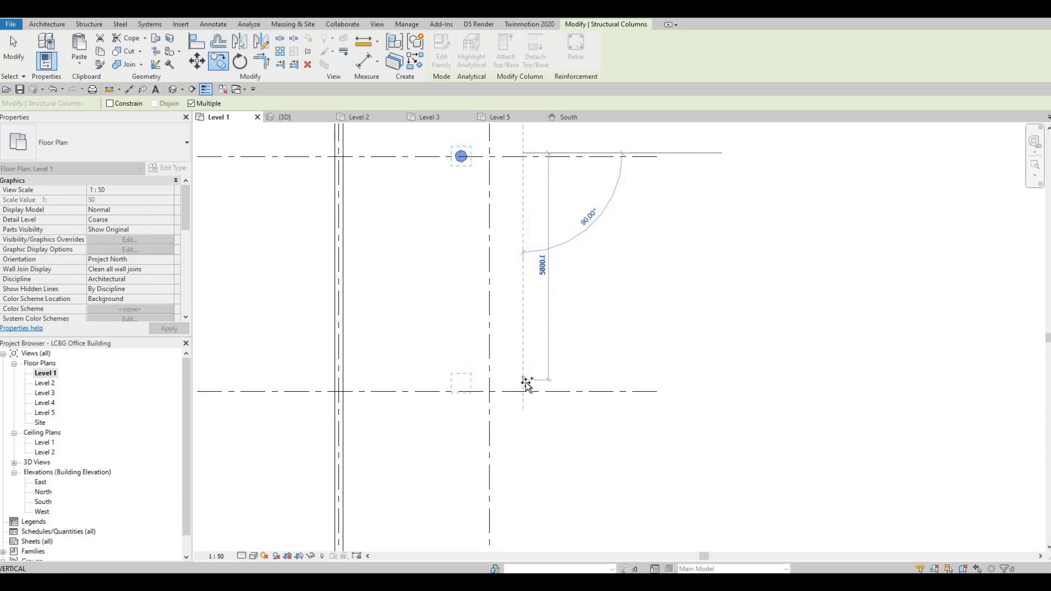
{"action": "left_click", "coordinate": [523, 387]}
- Place the remaining column copies at grids 7, 8 and 9 and finish copying
{"action": "middle_click_drag", "start_coordinate": [524, 411], "coordinate": [526, 256]}
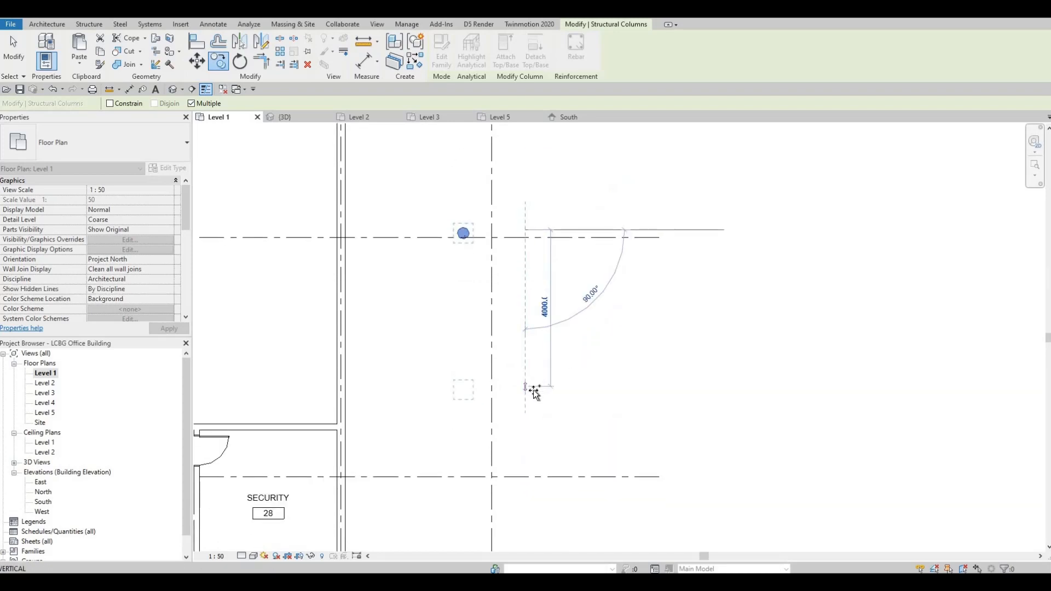
{"action": "middle_click_drag", "start_coordinate": [531, 390], "coordinate": [550, 205]}
{"action": "left_click", "coordinate": [526, 396]}
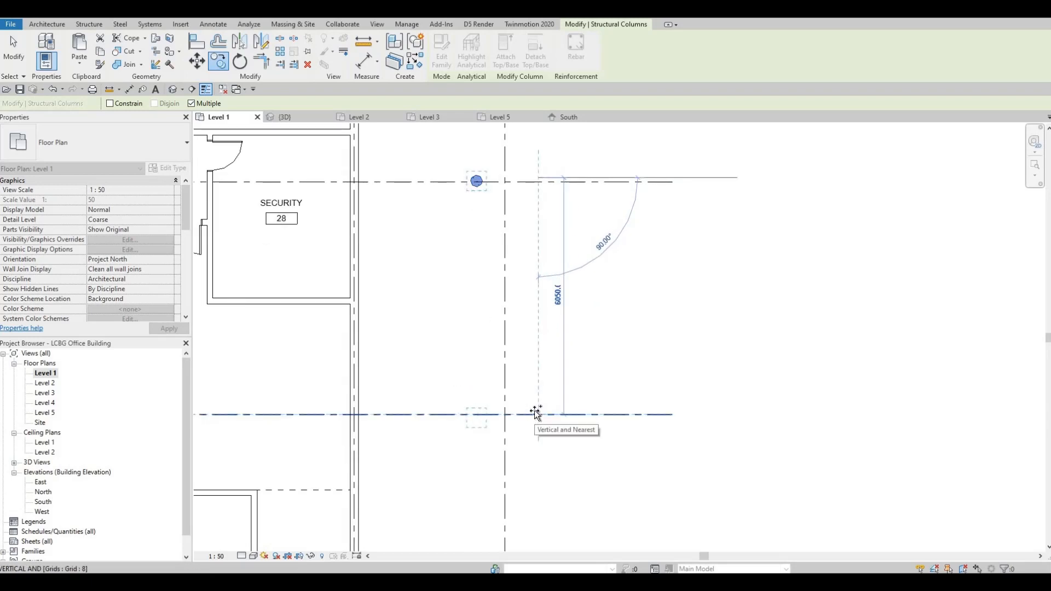
{"action": "left_click", "coordinate": [540, 216]}
{"action": "middle_click_drag", "start_coordinate": [525, 512], "coordinate": [511, 299]}
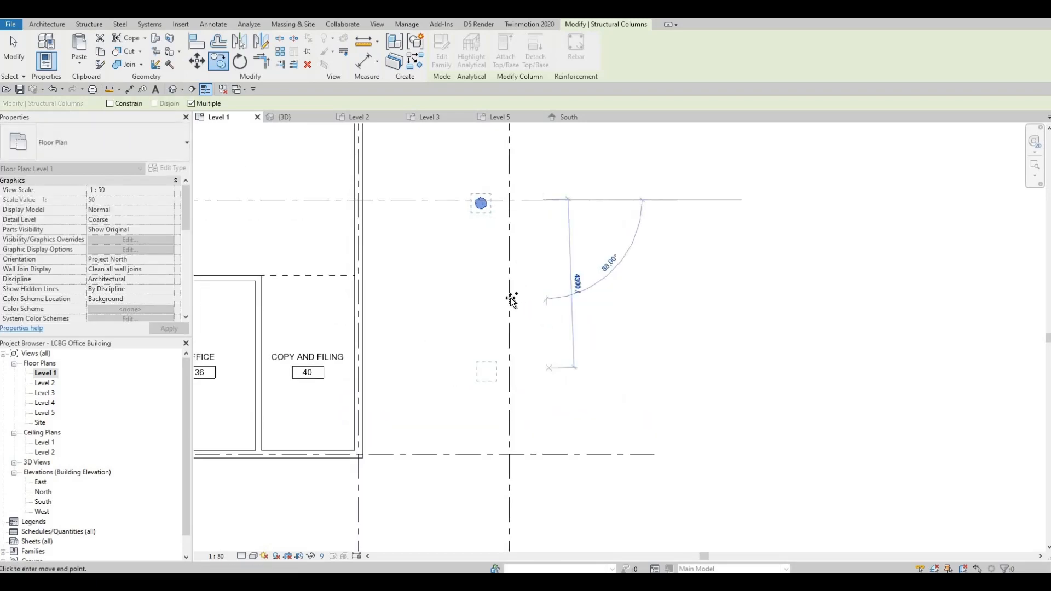
{"action": "middle_click_drag", "start_coordinate": [512, 462], "coordinate": [512, 298]}
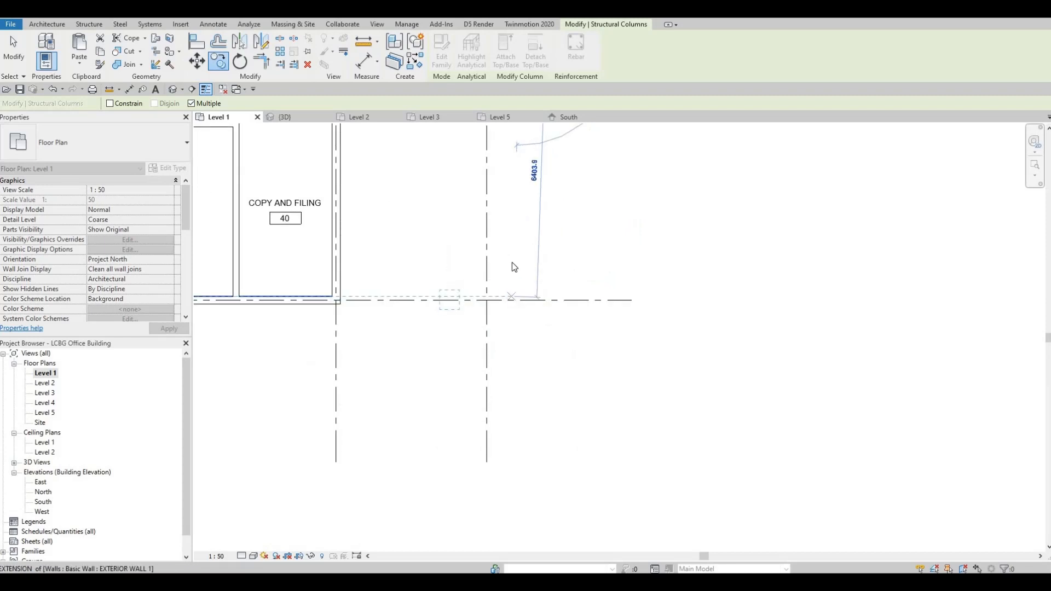
{"action": "left_click", "coordinate": [511, 296]}
{"action": "key", "text": "Escape"}
{"action": "key", "text": "Escape"}
{"action": "middle_click_drag", "start_coordinate": [458, 337], "coordinate": [475, 385]}
{"action": "scroll", "coordinate": [465, 342], "scroll_direction": "down", "scroll_amount": 1}
{"action": "key", "text": "Escape"}
{"action": "key", "text": "Escape"}
{"action": "scroll", "coordinate": [459, 337], "scroll_direction": "up", "scroll_amount": 1}
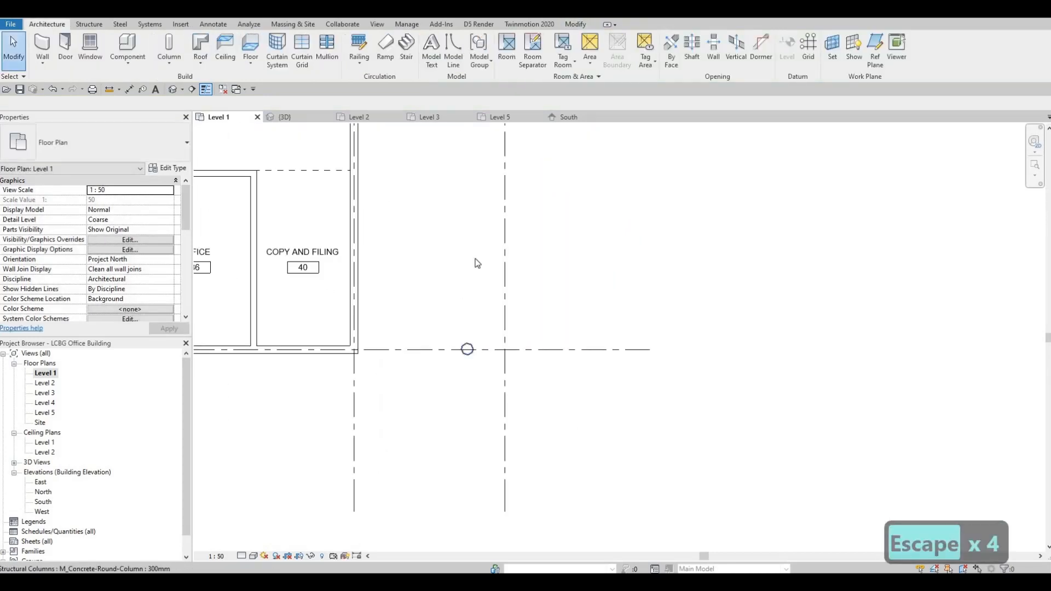
- Nudge the columns at grids 8 and 6 onto their horizontal grid lines
{"action": "middle_click_drag", "start_coordinate": [480, 113], "coordinate": [481, 205]}
{"action": "left_click", "coordinate": [481, 199]}
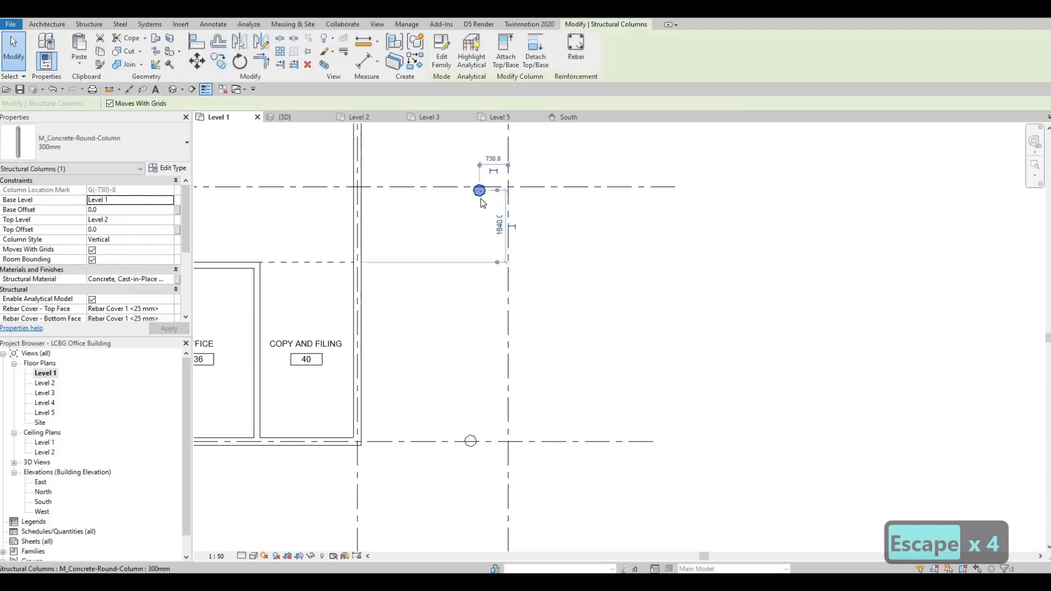
{"action": "middle_click_drag", "start_coordinate": [487, 207], "coordinate": [486, 368]}
{"action": "scroll", "coordinate": [480, 198], "scroll_direction": "down", "scroll_amount": 2}
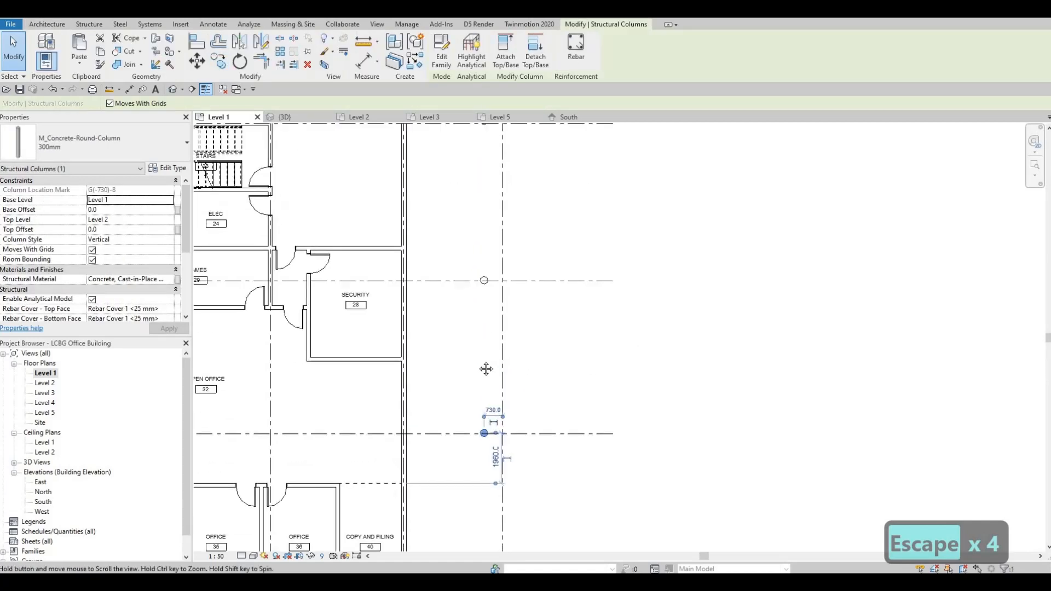
{"action": "scroll", "coordinate": [480, 197], "scroll_direction": "up", "scroll_amount": 3}
{"action": "middle_click_drag", "start_coordinate": [483, 221], "coordinate": [518, 401]}
{"action": "scroll", "coordinate": [490, 208], "scroll_direction": "up", "scroll_amount": 2}
{"action": "left_click", "coordinate": [491, 212]}
{"action": "scroll", "coordinate": [518, 401], "scroll_direction": "down", "scroll_amount": 1}
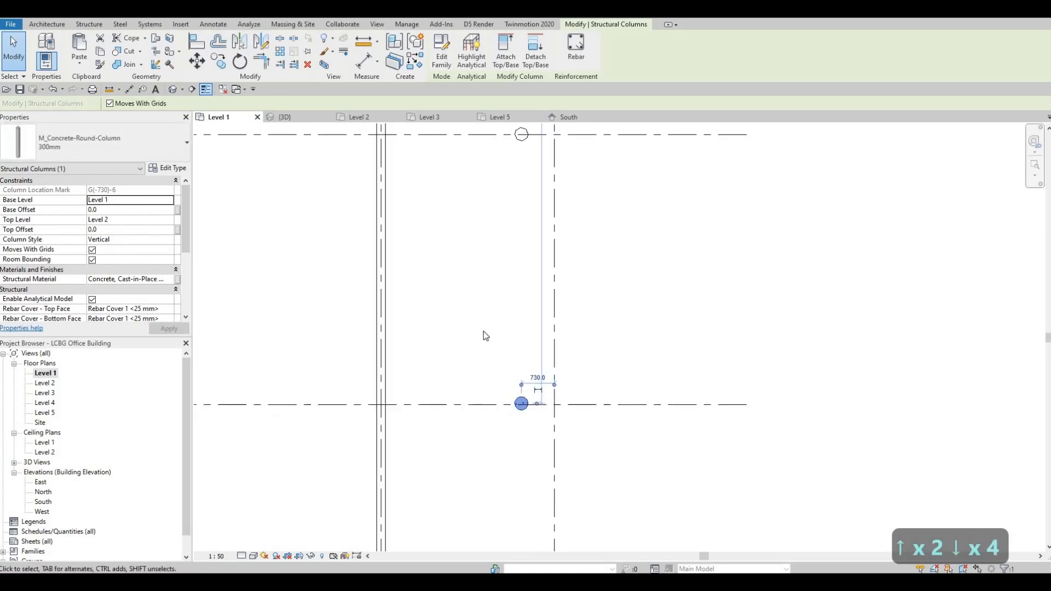
- Nudge the column at grid 4 onto its horizontal grid line
{"action": "middle_click_drag", "start_coordinate": [521, 281], "coordinate": [481, 497]}
{"action": "middle_click_drag", "start_coordinate": [479, 267], "coordinate": [475, 503]}
{"action": "scroll", "coordinate": [478, 331], "scroll_direction": "up", "scroll_amount": 1}
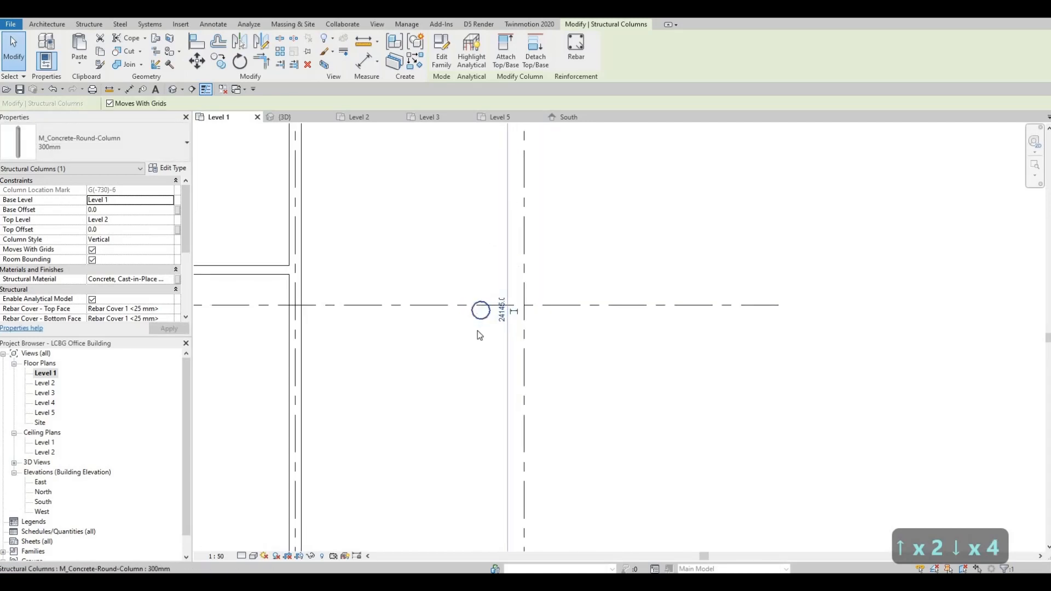
{"action": "left_click", "coordinate": [480, 307]}
{"action": "middle_click_drag", "start_coordinate": [488, 317], "coordinate": [481, 403]}
{"action": "scroll", "coordinate": [481, 405], "scroll_direction": "down", "scroll_amount": 2}
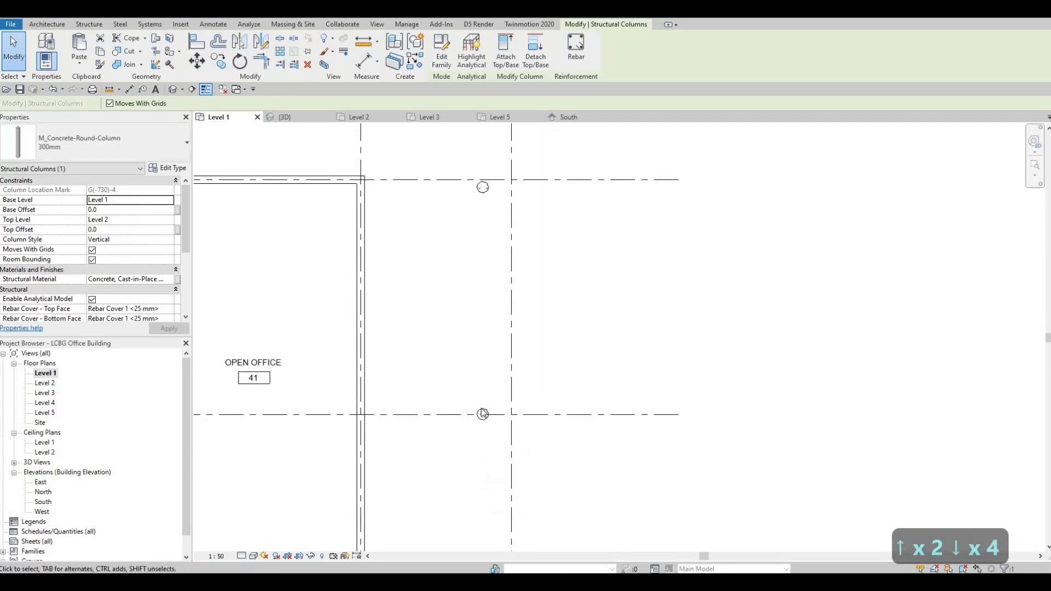
- Nudge the column at grid 2 upward by three increments toward its grid line
{"action": "scroll", "coordinate": [480, 277], "scroll_direction": "up", "scroll_amount": 1}
{"action": "middle_click_drag", "start_coordinate": [480, 190], "coordinate": [485, 295]}
{"action": "scroll", "coordinate": [484, 295], "scroll_direction": "up", "scroll_amount": 2}
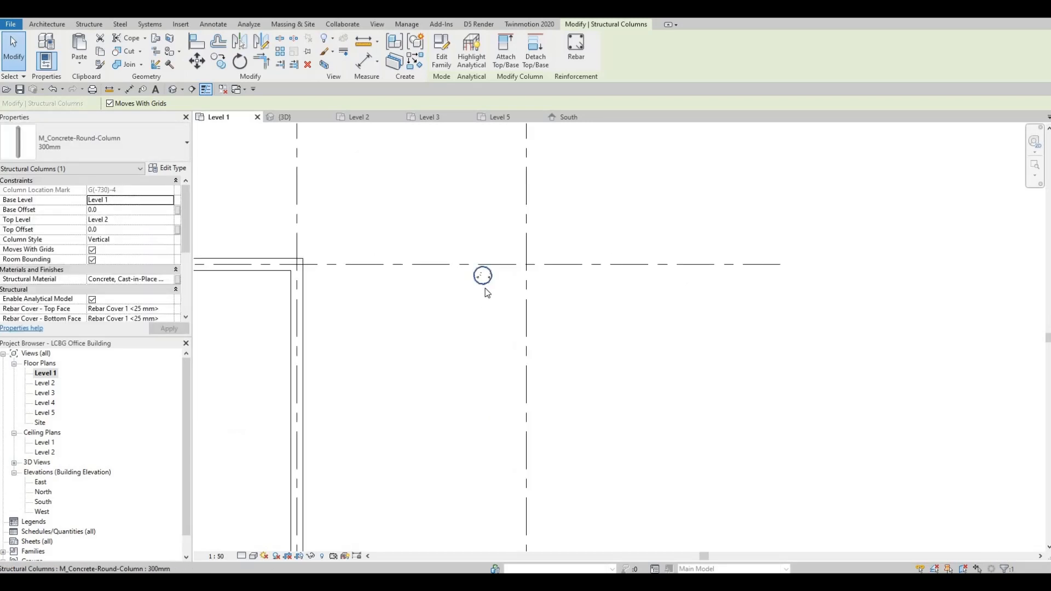
{"action": "left_click", "coordinate": [485, 286]}
{"action": "key", "text": "Up"}
{"action": "key", "text": "Up"}
{"action": "key", "text": "Up"}
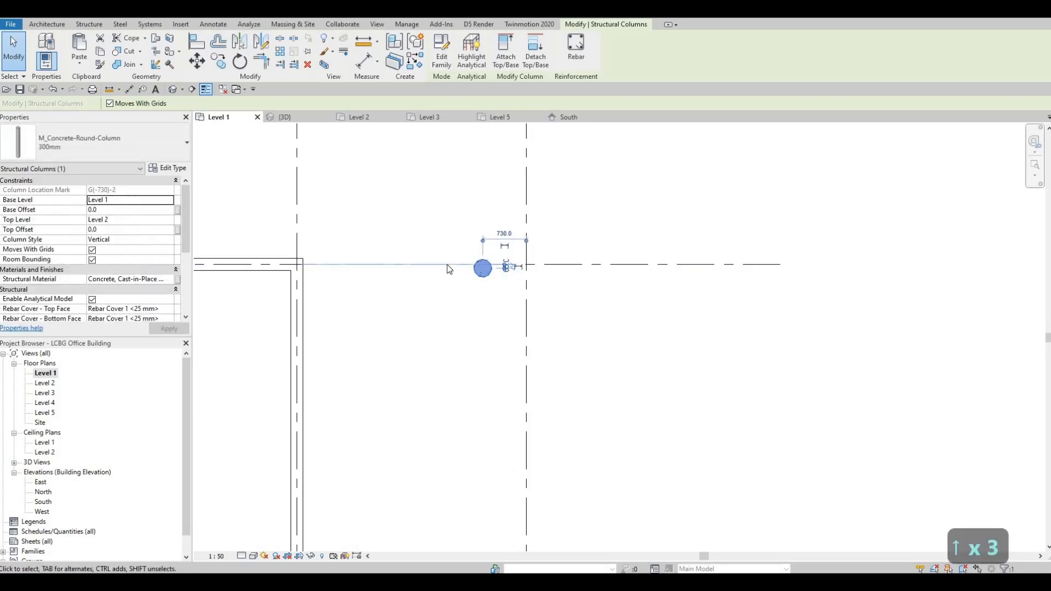
{"action": "scroll", "coordinate": [449, 269], "scroll_direction": "down", "scroll_amount": 2}
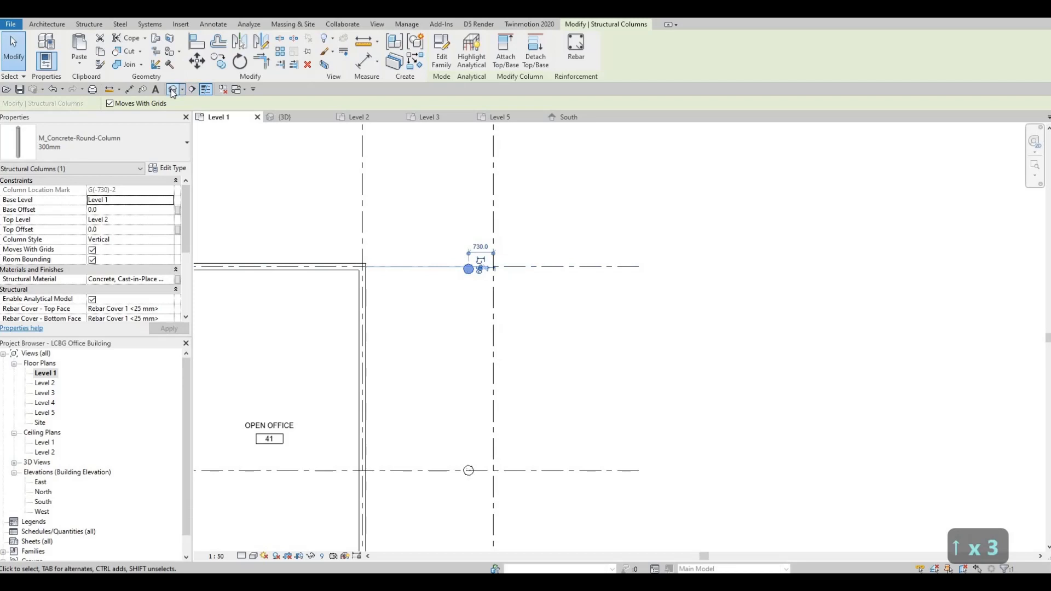
- Examine the row of round columns beneath the Level 2 floor edge in the 3D view
{"action": "left_click", "coordinate": [173, 90]}
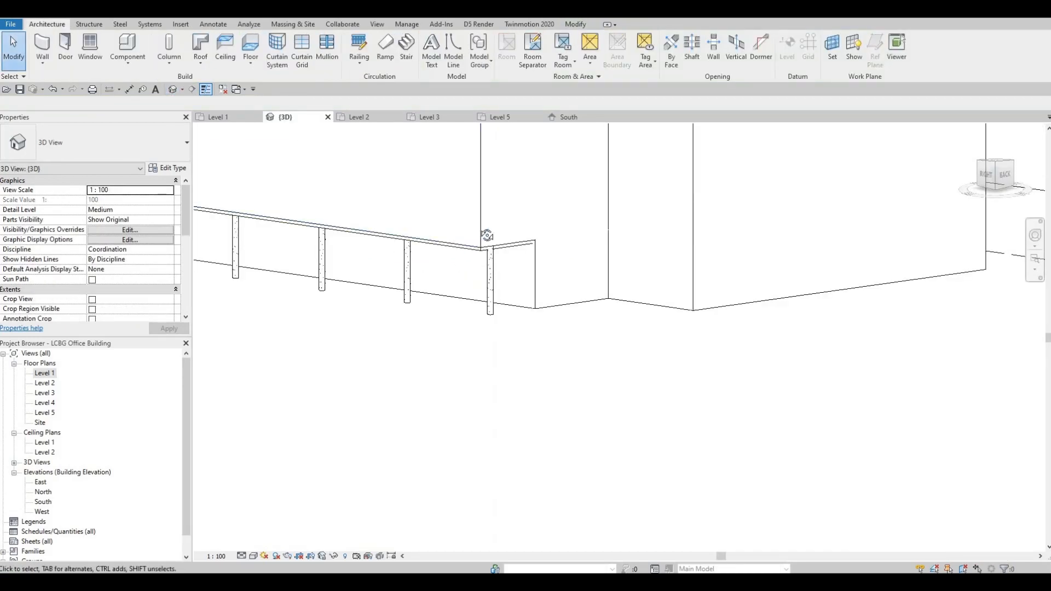
{"action": "middle_click_drag", "start_coordinate": [486, 235], "coordinate": [635, 225], "text": "shift"}
{"action": "scroll", "coordinate": [539, 404], "scroll_direction": "down", "scroll_amount": 2}
{"action": "middle_click_drag", "start_coordinate": [539, 404], "coordinate": [755, 300]}
{"action": "scroll", "coordinate": [490, 300], "scroll_direction": "down", "scroll_amount": 2}
{"action": "middle_click_drag", "start_coordinate": [490, 300], "coordinate": [934, 300]}
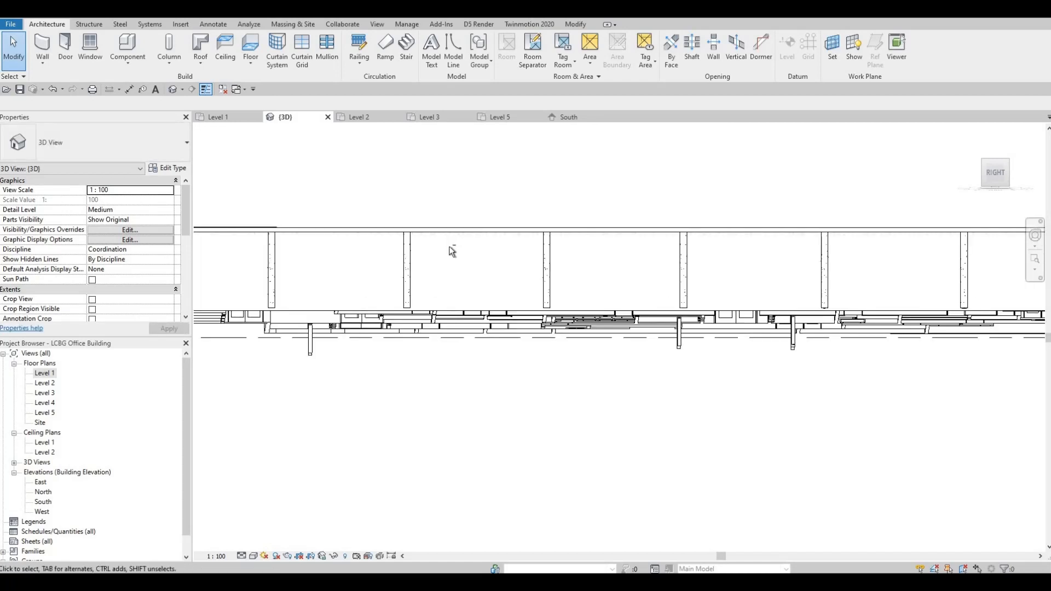
{"action": "scroll", "coordinate": [452, 251], "scroll_direction": "down", "scroll_amount": 2}
{"action": "middle_click_drag", "start_coordinate": [452, 251], "coordinate": [557, 268], "text": "shift"}
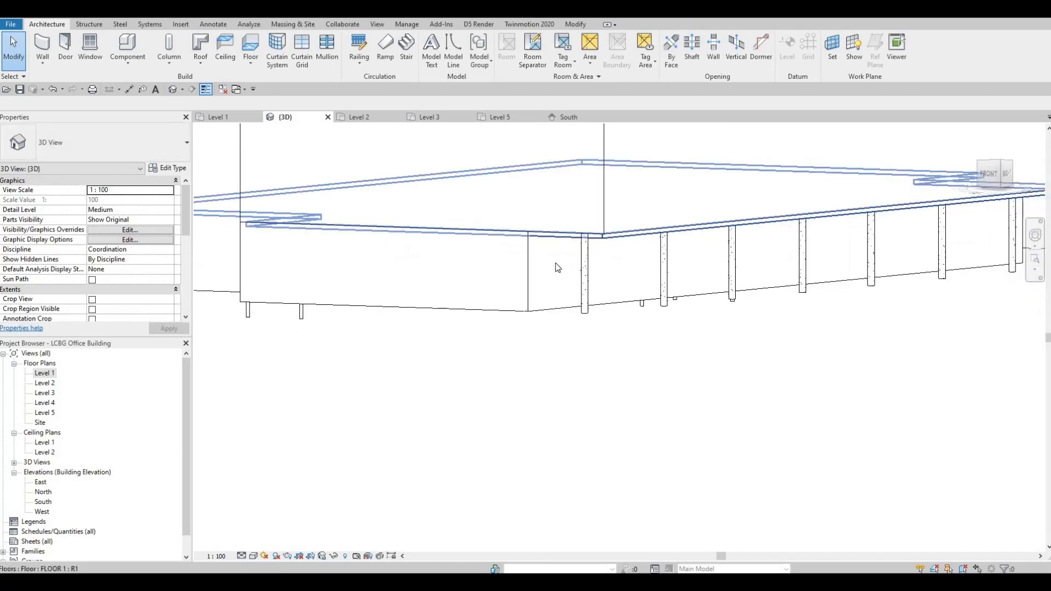
{"action": "scroll", "coordinate": [541, 266], "scroll_direction": "up", "scroll_amount": 2}
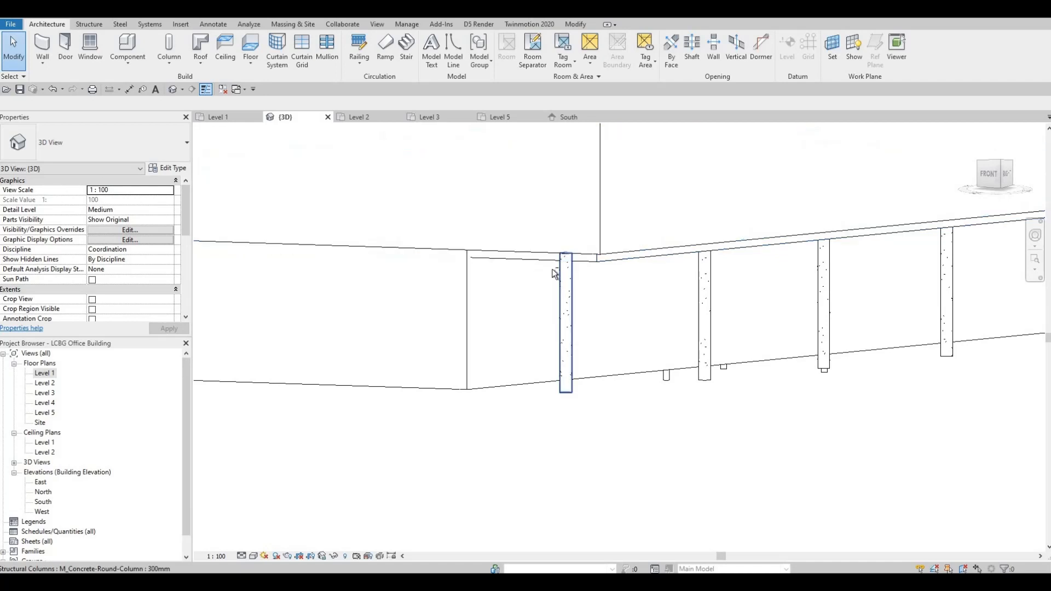
- Examine the building from the back corner in 3D, including the roof overhang above the Level 5 terrace
{"action": "middle_click_drag", "start_coordinate": [782, 246], "coordinate": [629, 244], "text": "shift"}
{"action": "scroll", "coordinate": [629, 244], "scroll_direction": "down", "scroll_amount": 2}
{"action": "middle_click_drag", "start_coordinate": [741, 245], "coordinate": [345, 464], "text": "shift"}
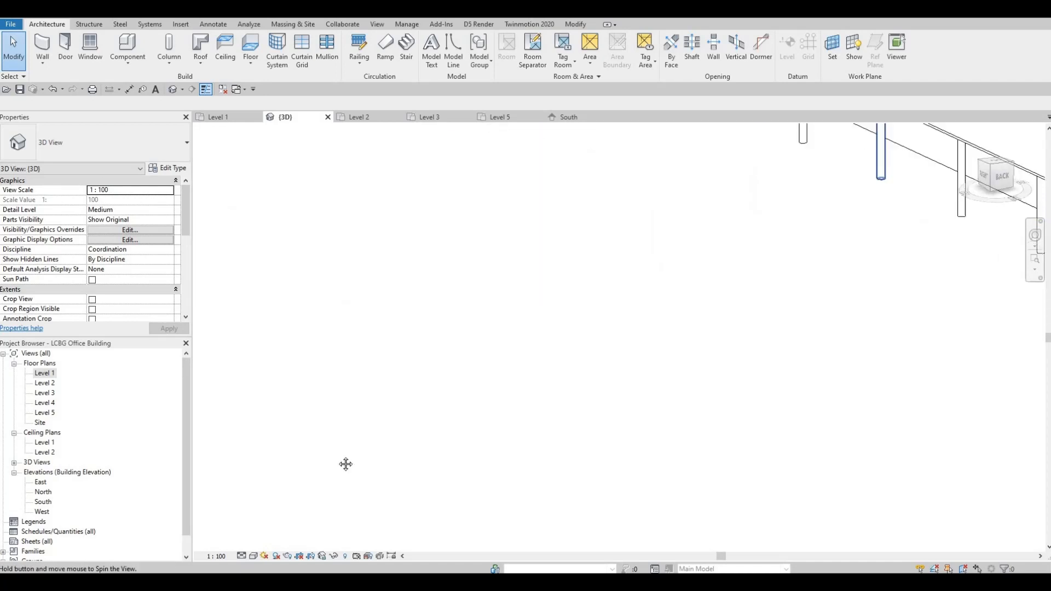
{"action": "scroll", "coordinate": [586, 410], "scroll_direction": "down", "scroll_amount": 1}
{"action": "middle_click_drag", "start_coordinate": [853, 211], "coordinate": [479, 394]}
{"action": "middle_click_drag", "start_coordinate": [344, 485], "coordinate": [364, 456], "text": "shift"}
{"action": "scroll", "coordinate": [367, 459], "scroll_direction": "down", "scroll_amount": 2}
{"action": "middle_click_drag", "start_coordinate": [627, 273], "coordinate": [453, 366]}
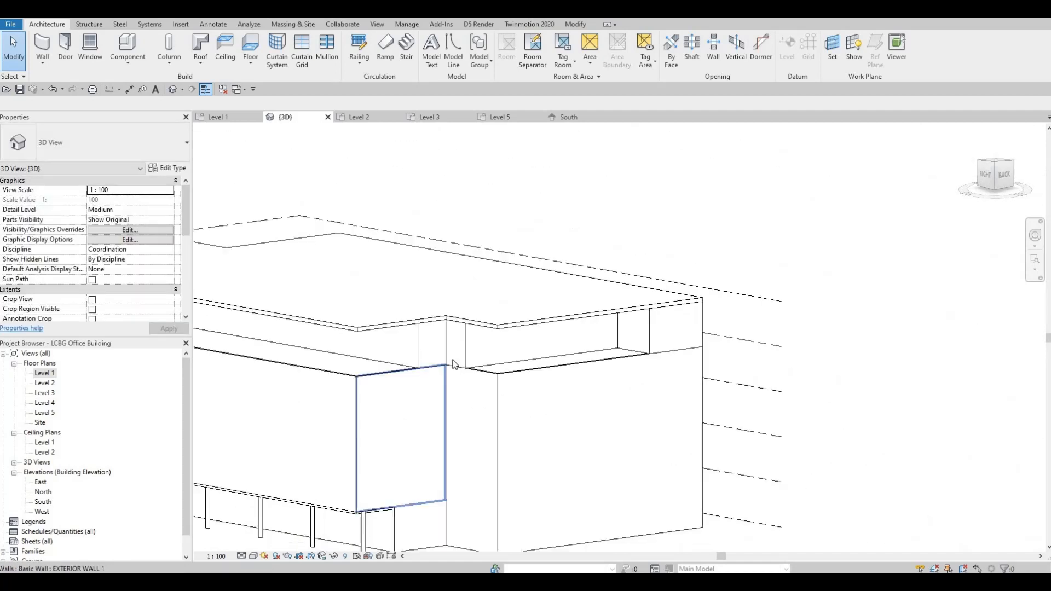
{"action": "middle_click_drag", "start_coordinate": [519, 457], "coordinate": [596, 378]}
{"action": "scroll", "coordinate": [563, 356], "scroll_direction": "down", "scroll_amount": 1}
{"action": "middle_click_drag", "start_coordinate": [432, 395], "coordinate": [551, 349], "text": "shift"}
{"action": "middle_click_drag", "start_coordinate": [516, 307], "coordinate": [681, 256], "text": "shift"}
{"action": "scroll", "coordinate": [528, 341], "scroll_direction": "up", "scroll_amount": 2}
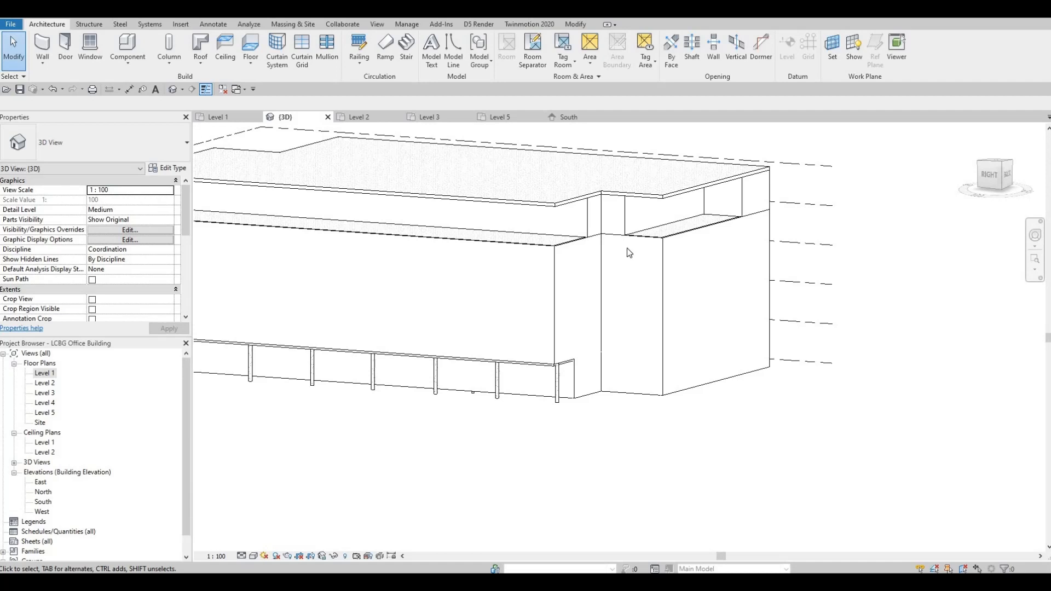
- Check the Level 5 floor and the adjacent exterior wall, and review the whole column side of the building in 3D
{"action": "left_click", "coordinate": [680, 237]}
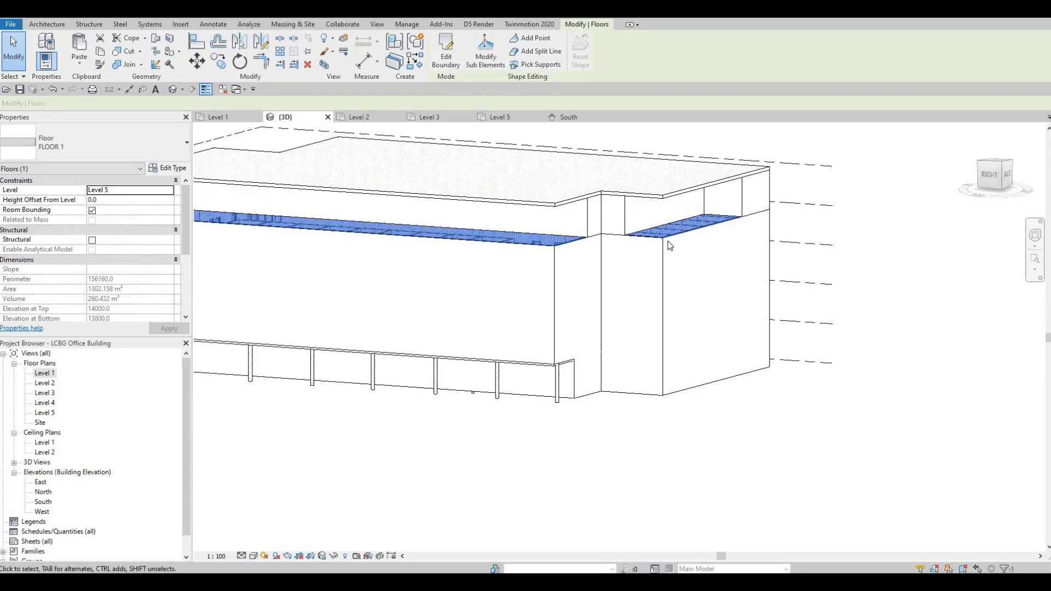
{"action": "key", "text": "Escape"}
{"action": "left_click", "coordinate": [734, 254]}
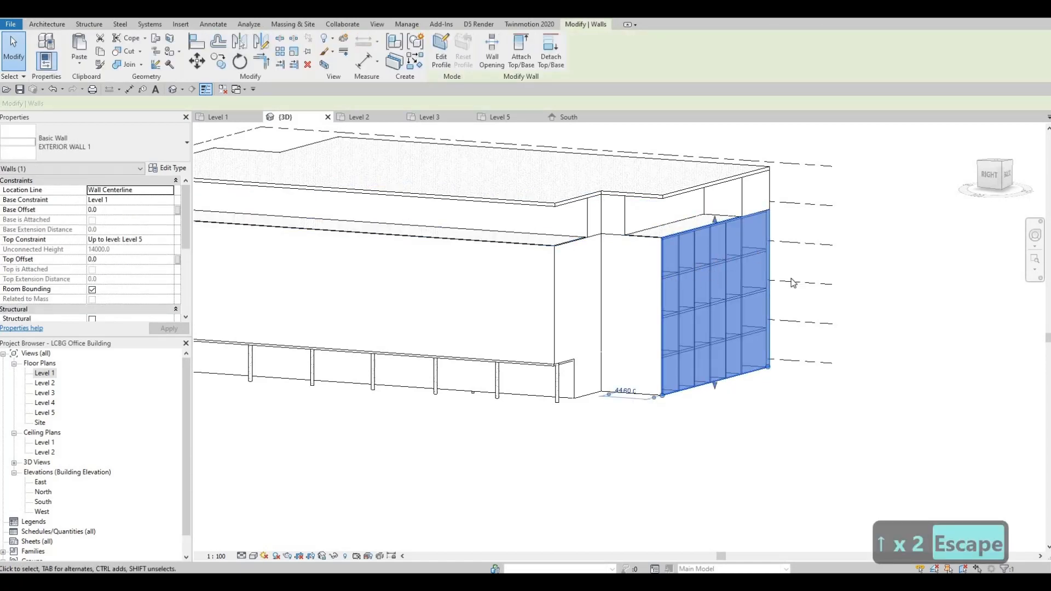
{"action": "scroll", "coordinate": [702, 342], "scroll_direction": "down", "scroll_amount": 3}
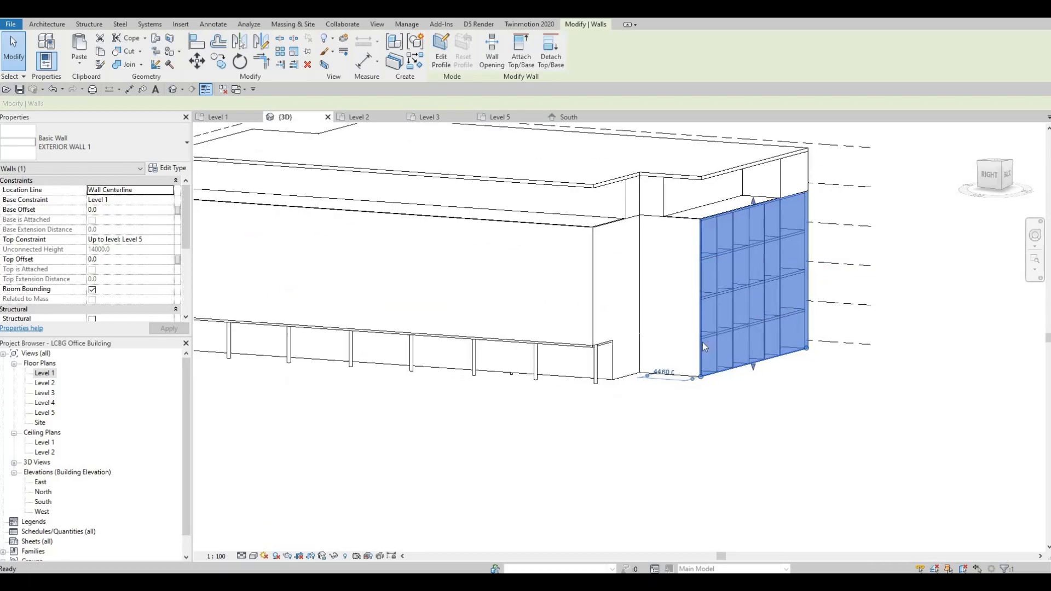
{"action": "middle_click_drag", "start_coordinate": [568, 336], "coordinate": [547, 350], "text": "shift"}
{"action": "key", "text": "Escape"}
{"action": "scroll", "coordinate": [548, 351], "scroll_direction": "up", "scroll_amount": 5}
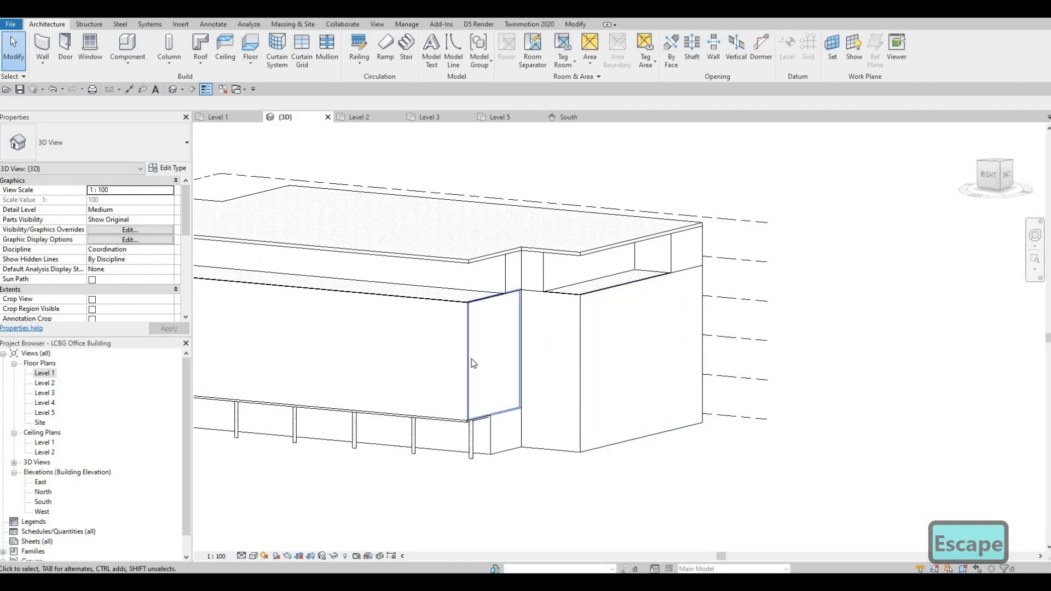
{"action": "scroll", "coordinate": [613, 367], "scroll_direction": "down", "scroll_amount": 5}
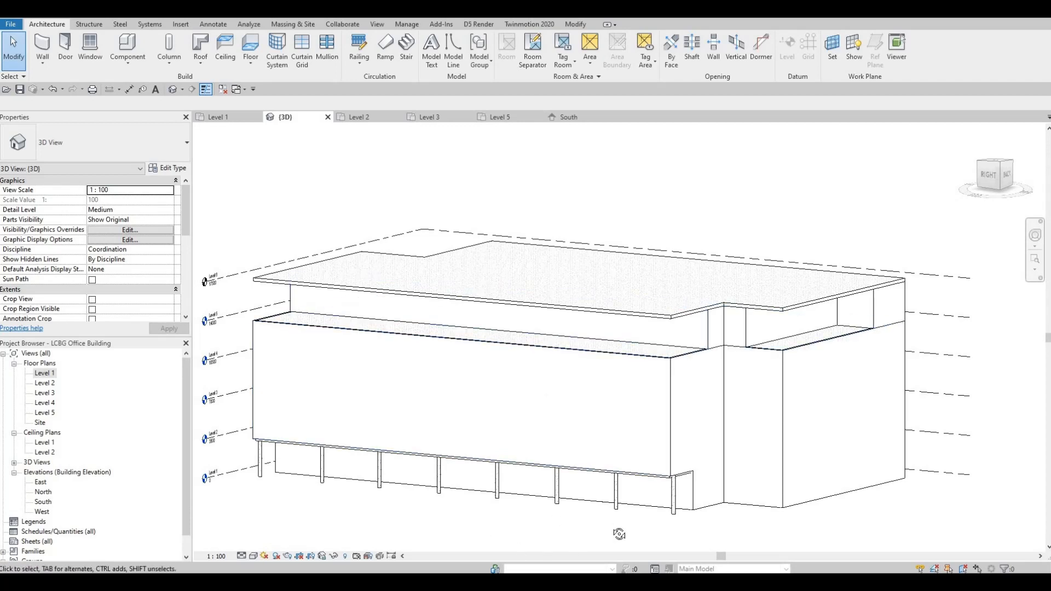
{"action": "middle_click_drag", "start_coordinate": [697, 349], "coordinate": [581, 398], "text": "shift"}
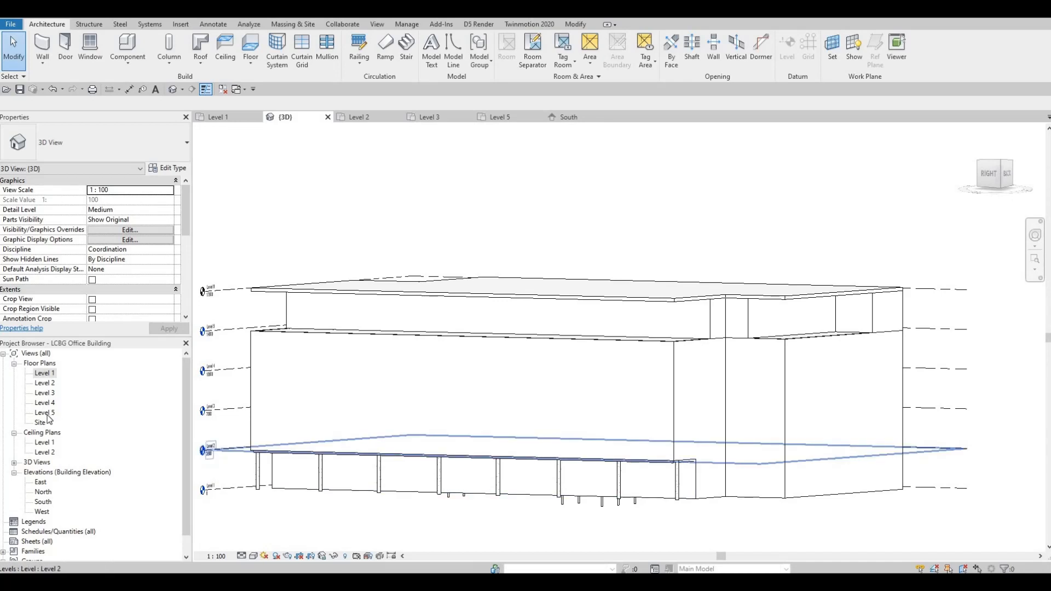
- Create a new floor plan view for Level 6
{"action": "double_click", "coordinate": [46, 414]}
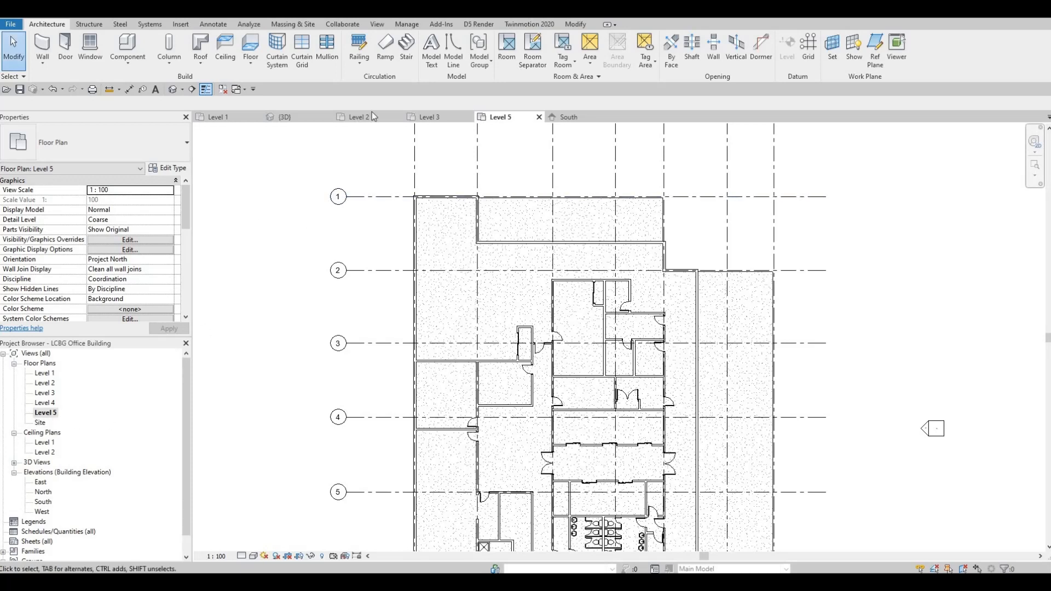
{"action": "left_click", "coordinate": [366, 51]}
{"action": "left_click", "coordinate": [375, 25]}
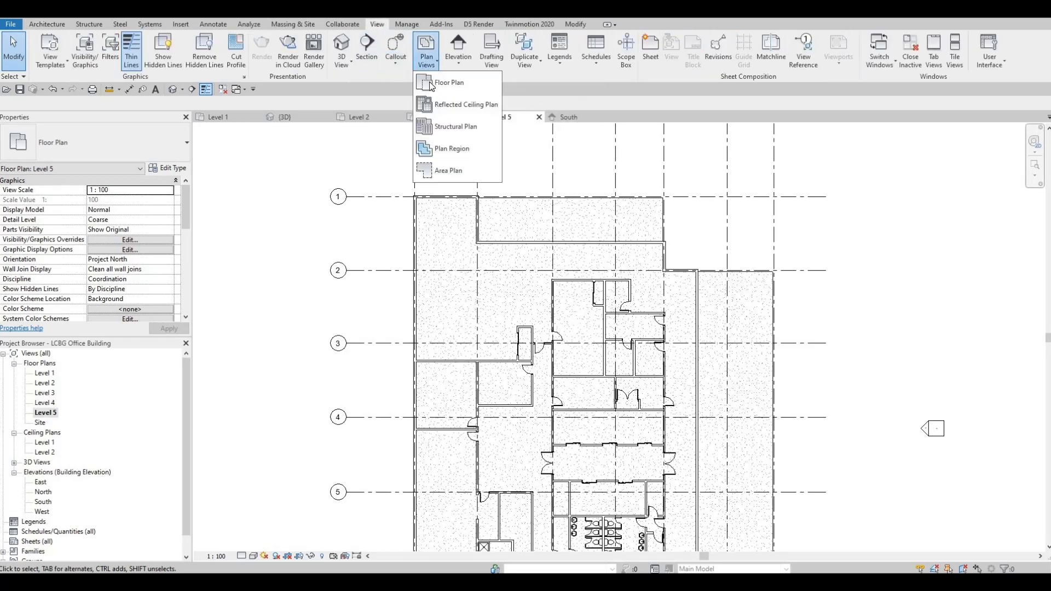
{"action": "left_click", "coordinate": [432, 82]}
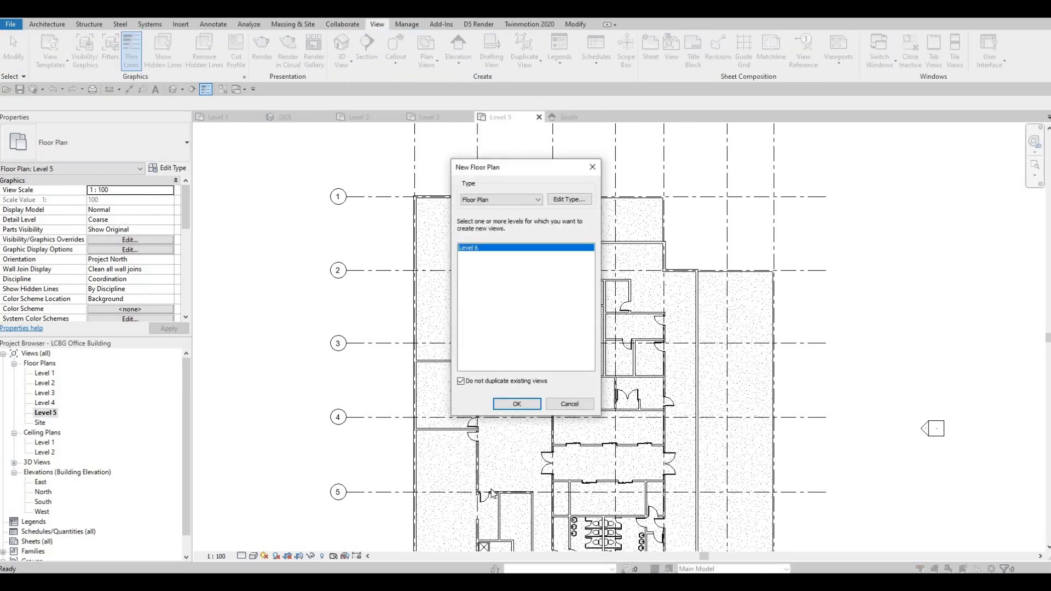
{"action": "left_click", "coordinate": [516, 403]}
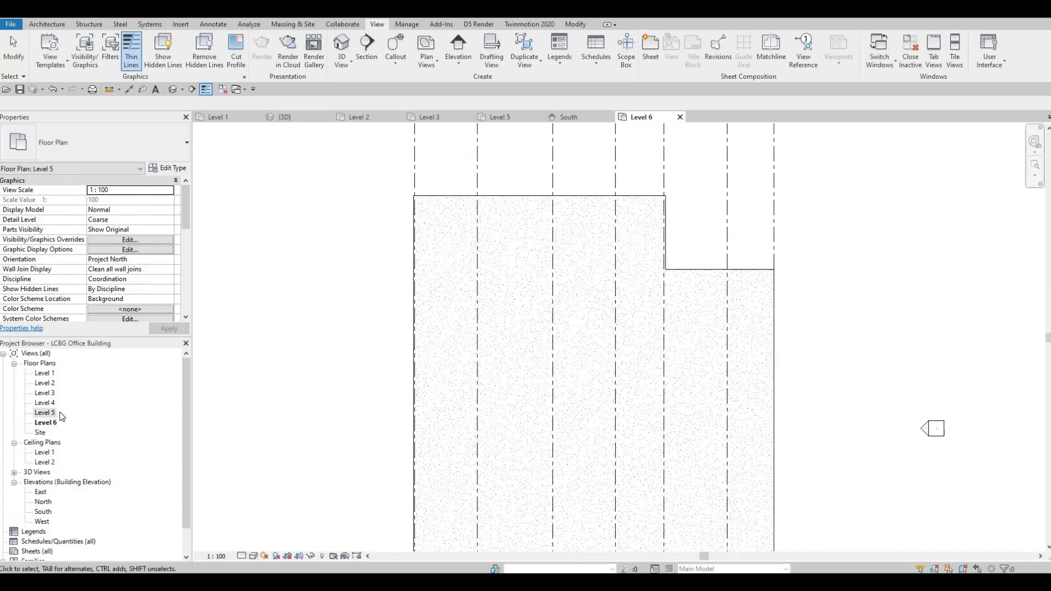
{"action": "key", "text": "Escape"}
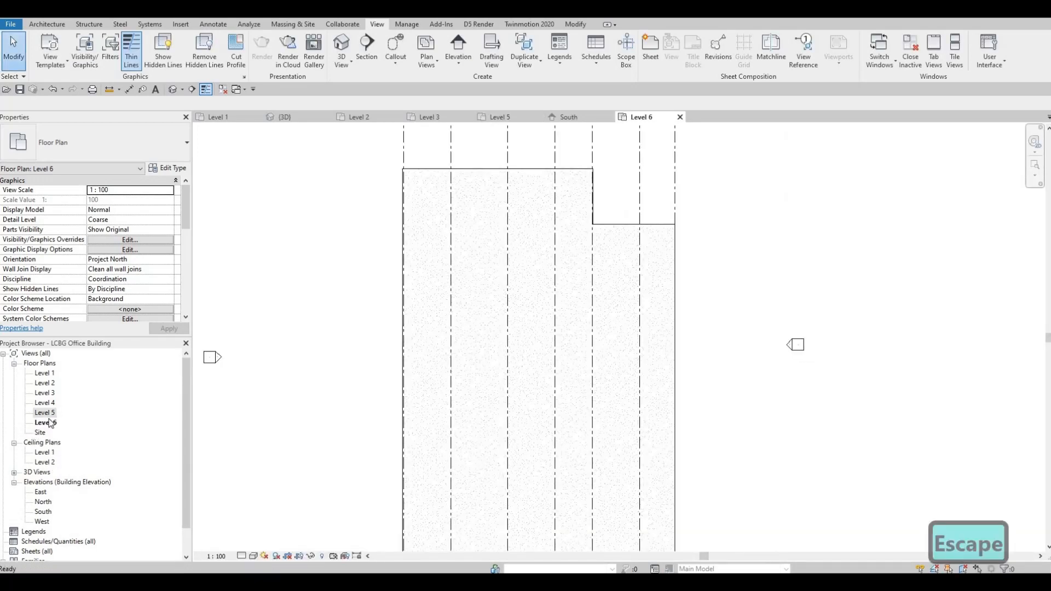
- On the Level 5 plan, place a 450 mm round concrete structural column with 2500 mm unconnected depth near grids G and 2
{"action": "double_click", "coordinate": [50, 415]}
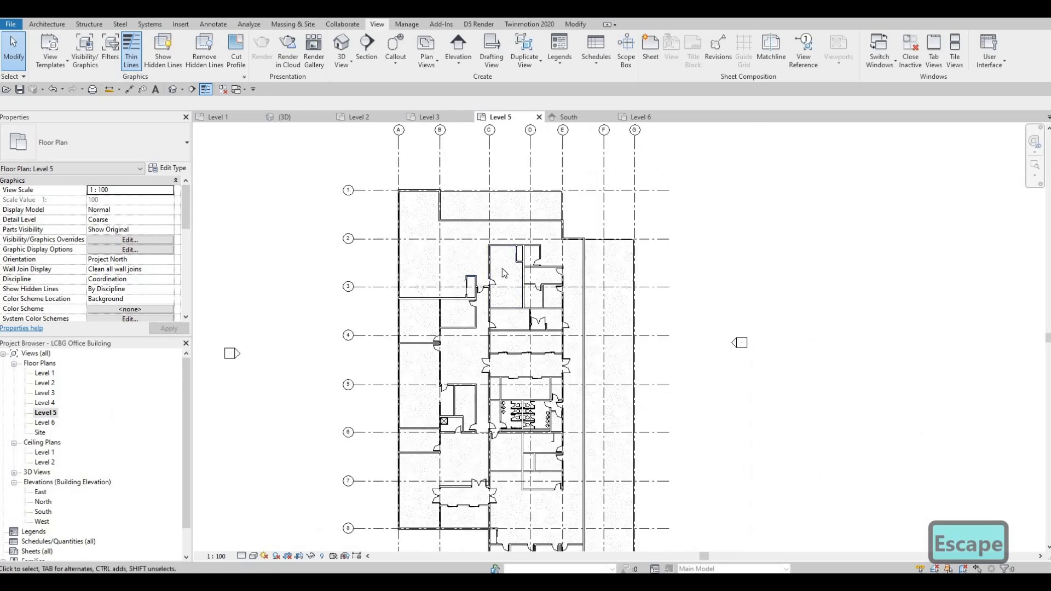
{"action": "left_click", "coordinate": [46, 24]}
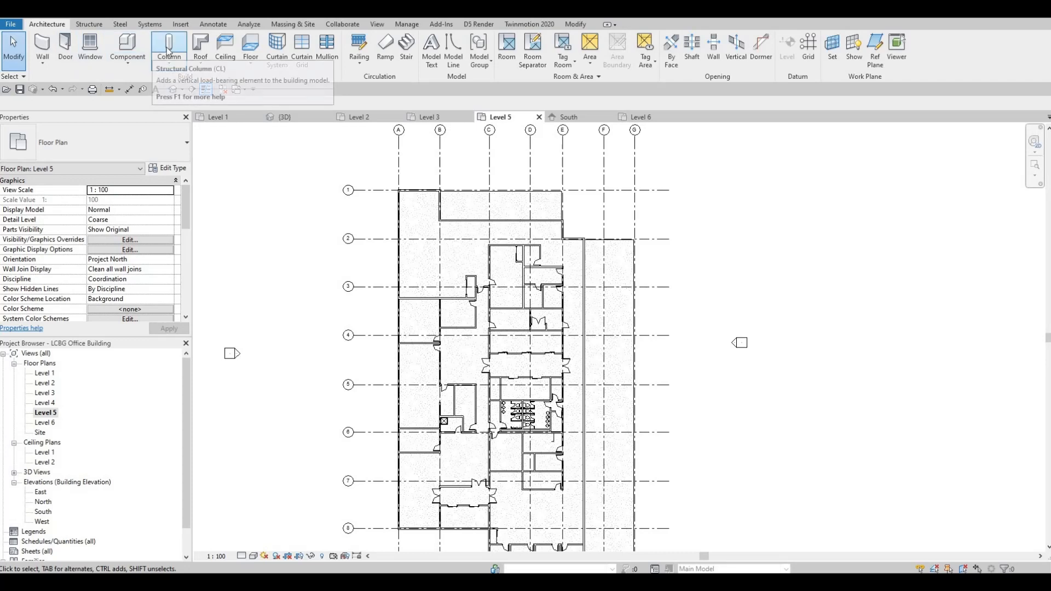
{"action": "left_click", "coordinate": [168, 46]}
{"action": "scroll", "coordinate": [563, 238], "scroll_direction": "up", "scroll_amount": 5}
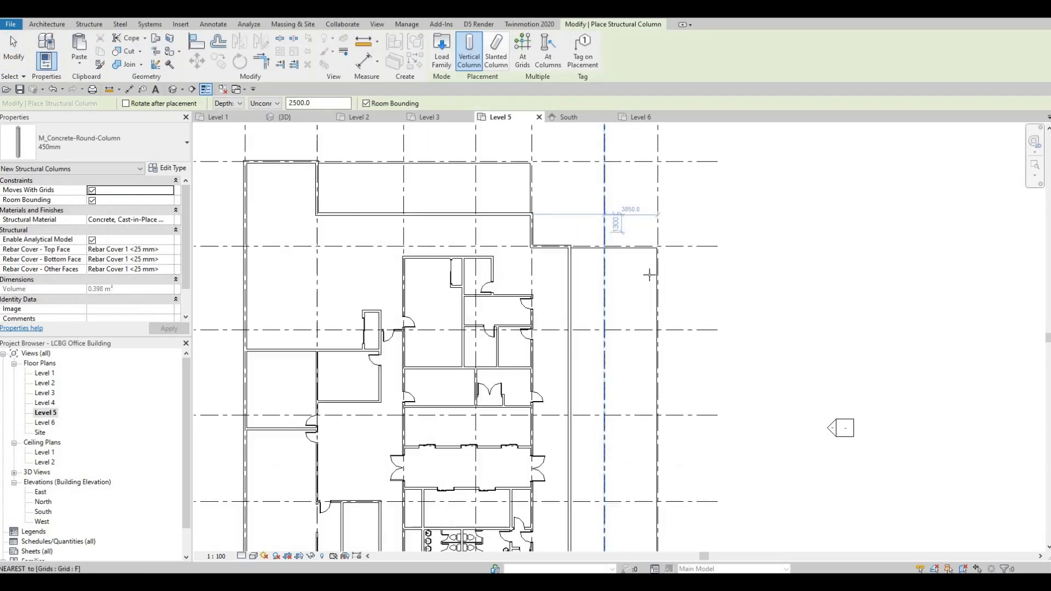
{"action": "middle_click_drag", "start_coordinate": [616, 255], "coordinate": [584, 235]}
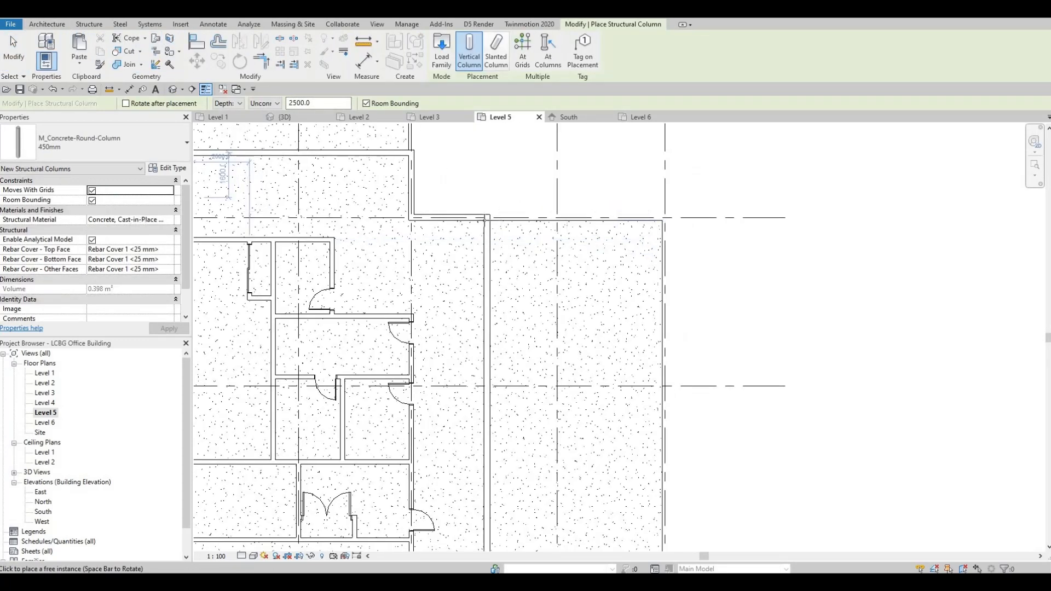
{"action": "left_click", "coordinate": [639, 208]}
{"action": "key", "text": "Escape"}
{"action": "key", "text": "Escape"}
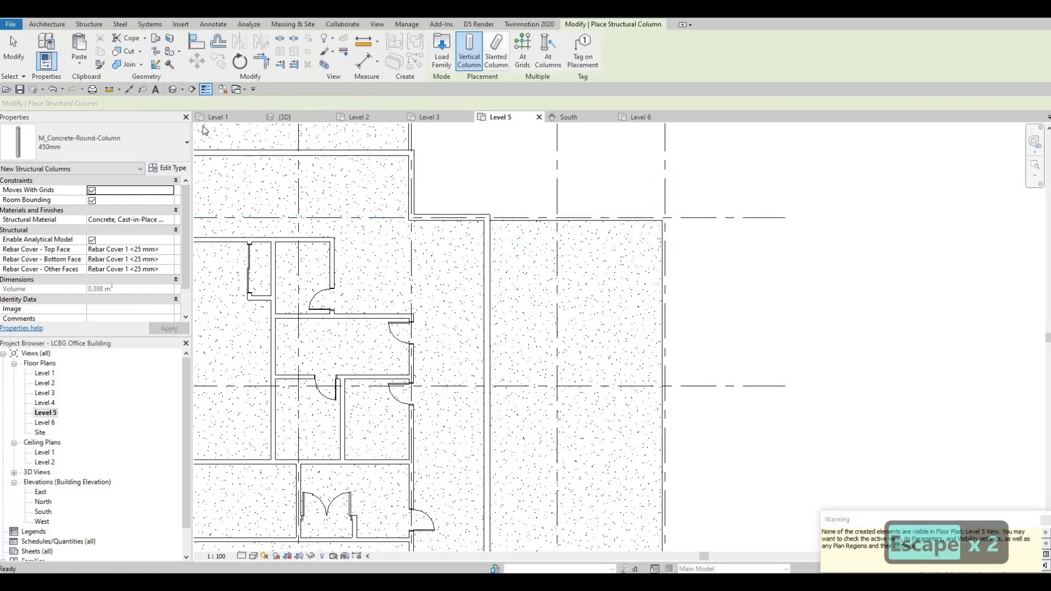
{"action": "key", "text": "Escape"}
- In the 3D view, set the 450 mm round column's top level to Level 6 and its base offset to 0
{"action": "left_click", "coordinate": [271, 117]}
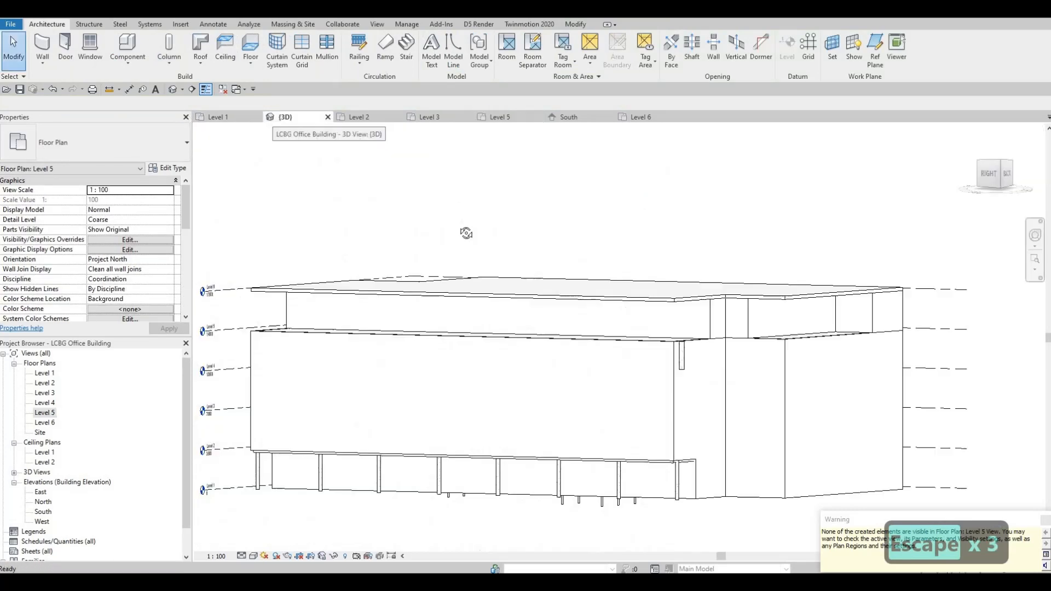
{"action": "scroll", "coordinate": [685, 373], "scroll_direction": "up", "scroll_amount": 2}
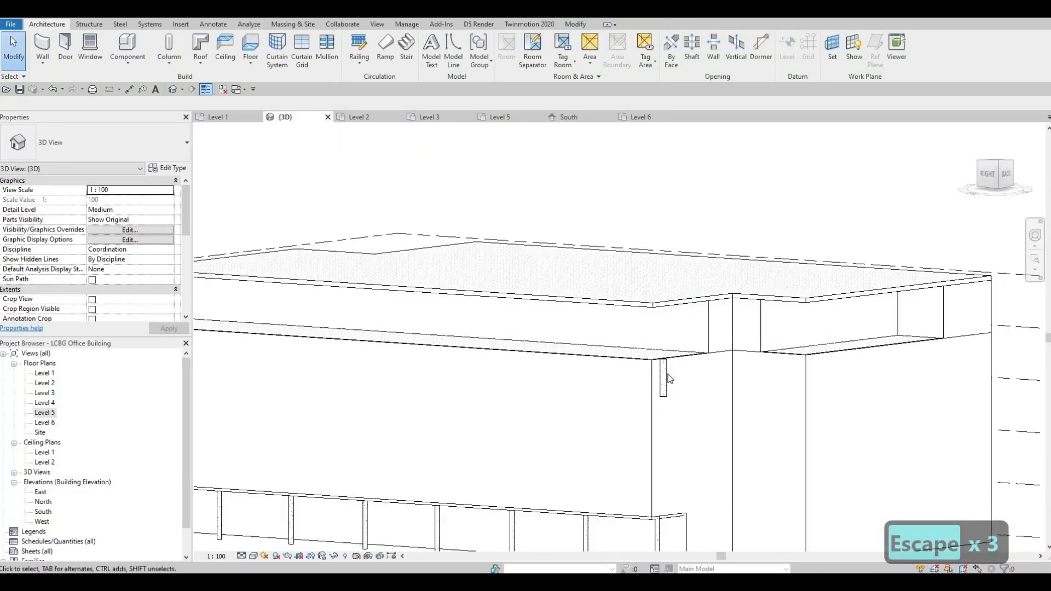
{"action": "left_click", "coordinate": [663, 377]}
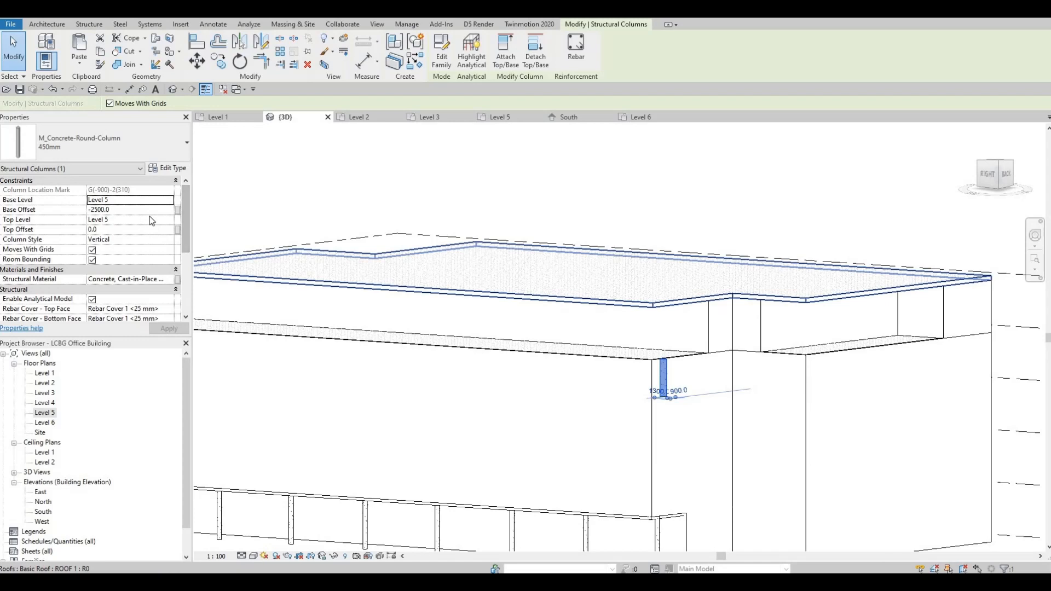
{"action": "left_click", "coordinate": [166, 221]}
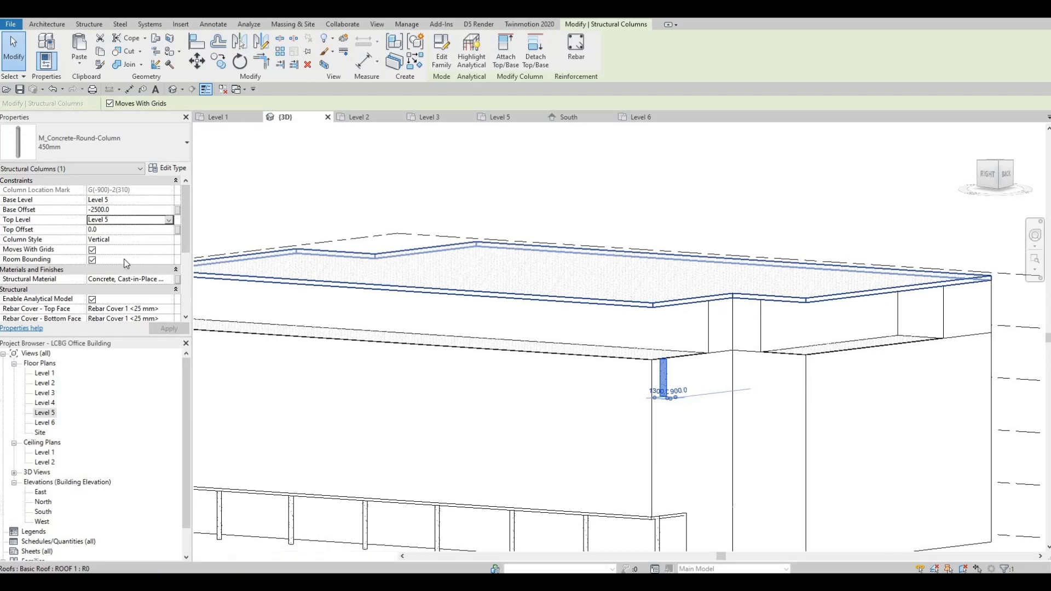
{"action": "left_click", "coordinate": [170, 219]}
{"action": "left_click", "coordinate": [146, 270]}
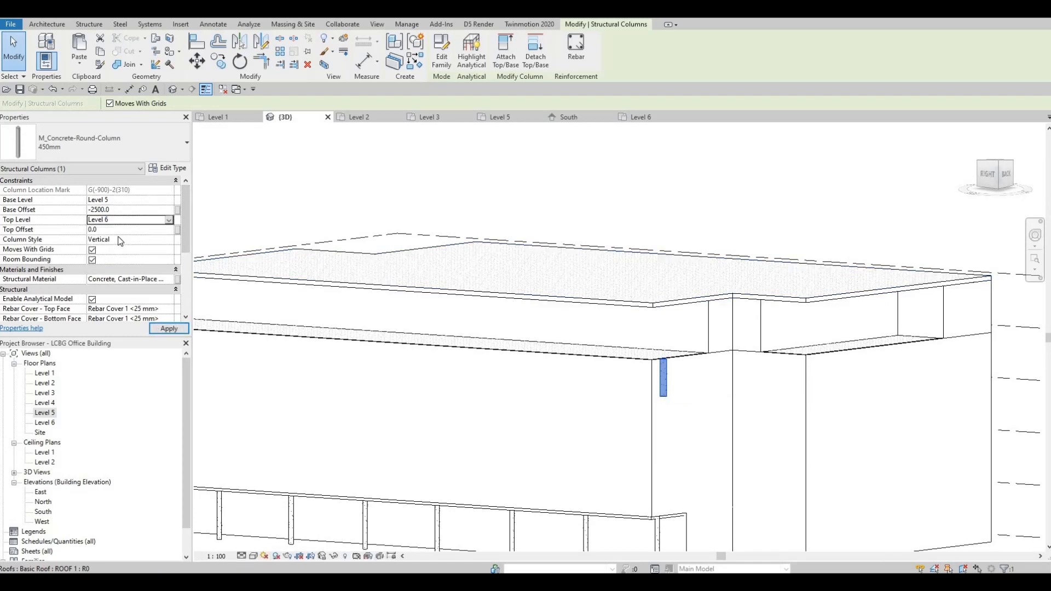
{"action": "key", "text": "Return"}
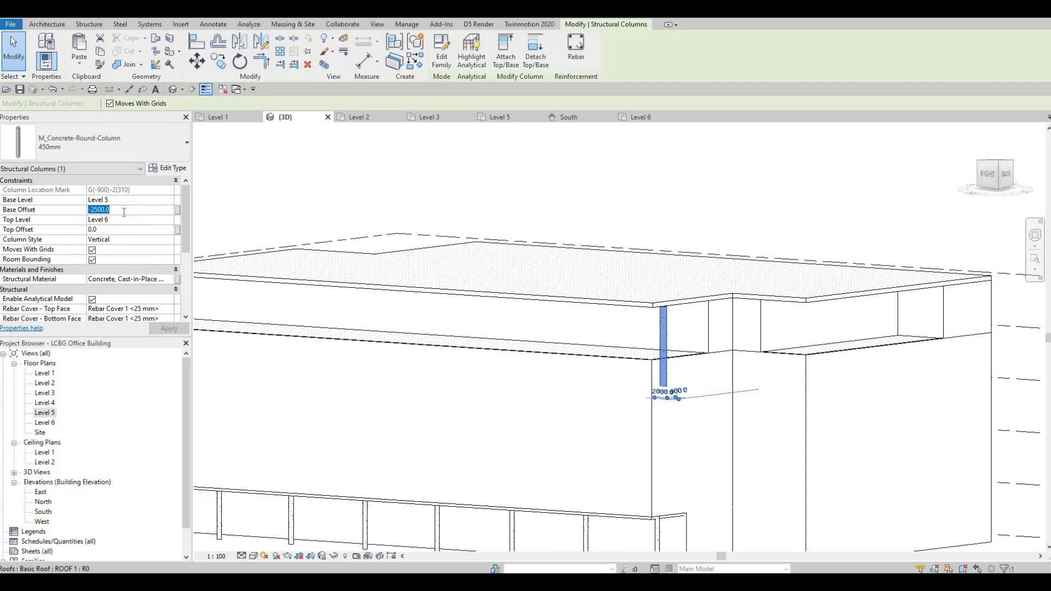
{"action": "left_click", "coordinate": [163, 327]}
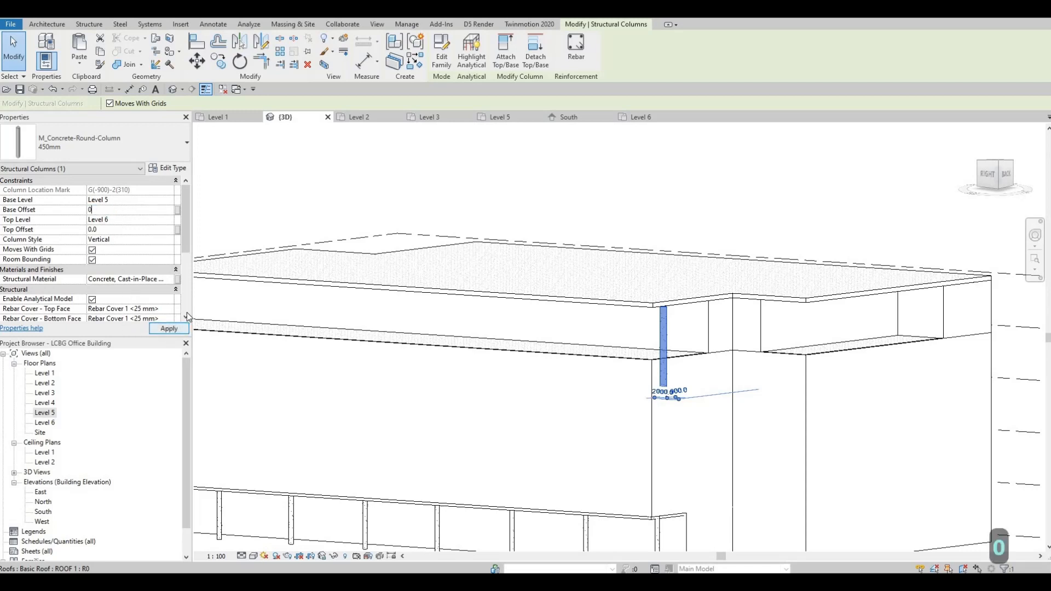
{"action": "middle_click_drag", "start_coordinate": [603, 396], "coordinate": [673, 469], "text": "shift"}
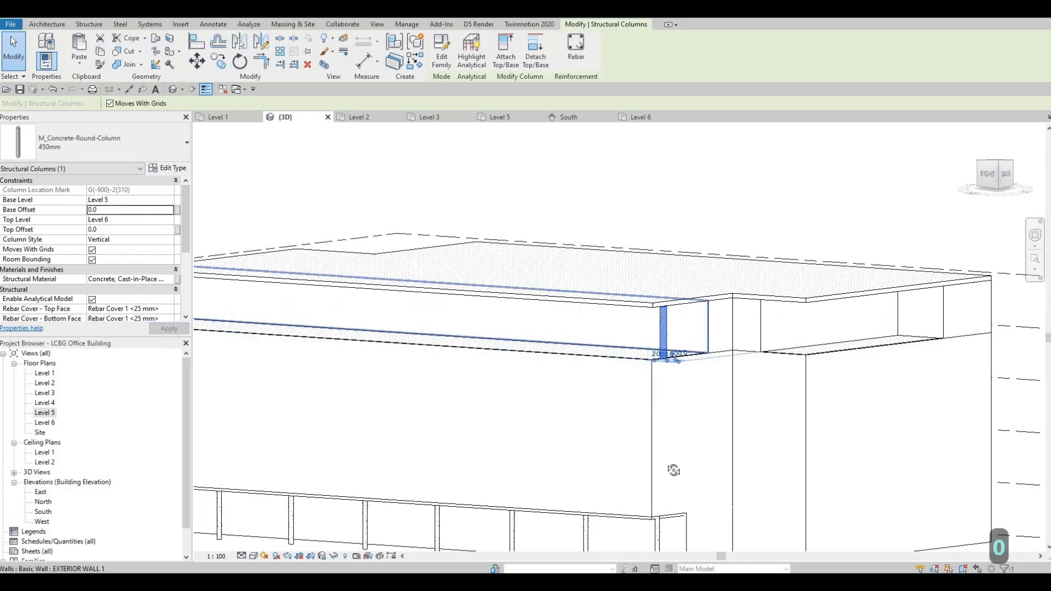
- On the Level 5 plan, nudge the 450 mm round column southward onto the terrace floor, inside the corner near grids G and 2
{"action": "double_click", "coordinate": [47, 414]}
{"action": "key", "text": "Escape"}
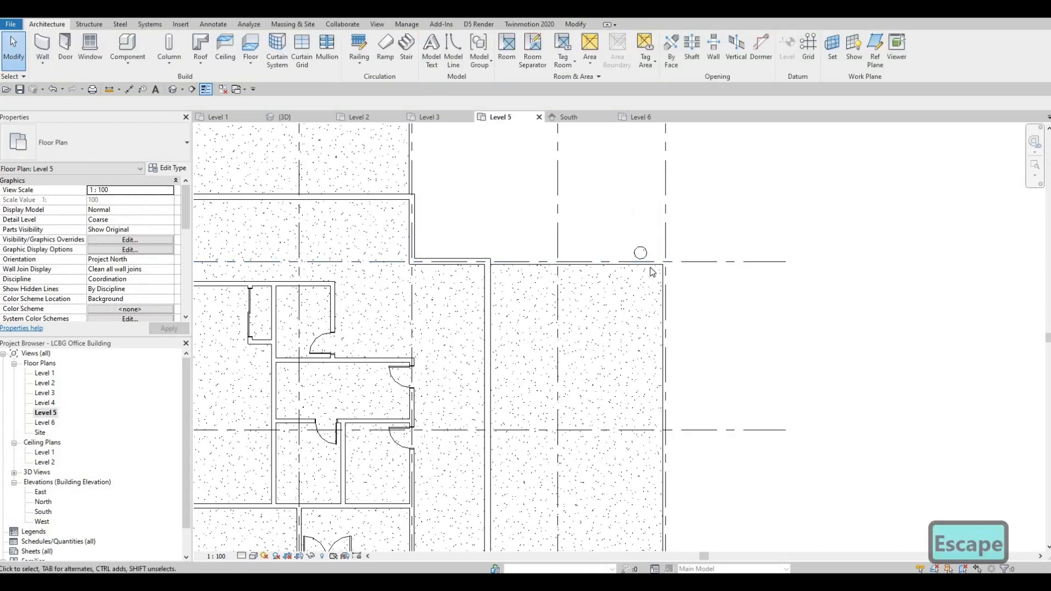
{"action": "left_click", "coordinate": [650, 268]}
{"action": "key", "text": "Down"}
{"action": "key", "text": "Down"}
{"action": "key", "text": "Down"}
{"action": "key", "text": "Down"}
{"action": "key", "text": "Down"}
{"action": "key", "text": "Down"}
{"action": "key", "text": "Down"}
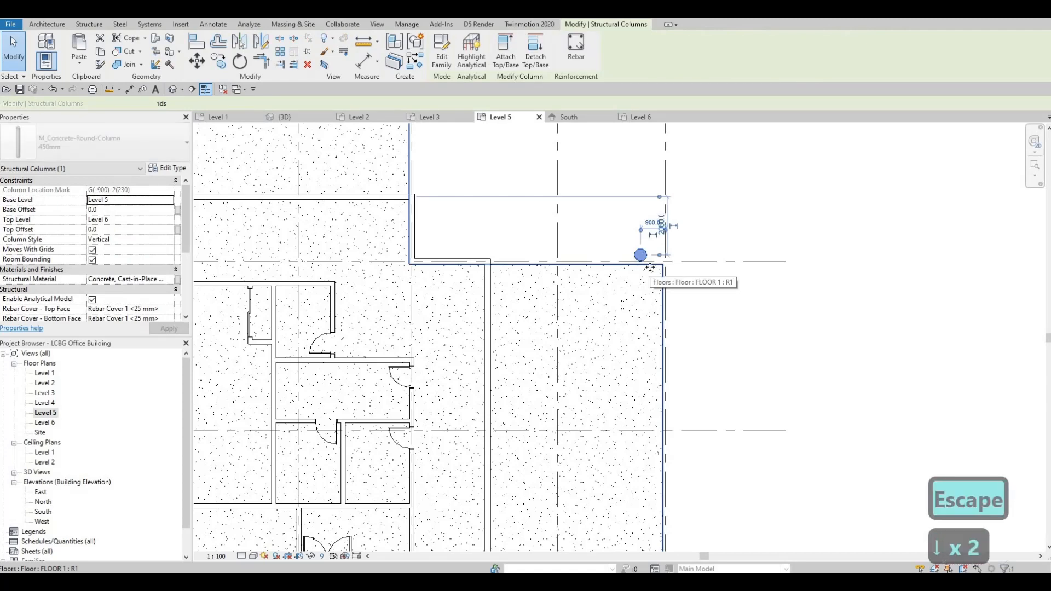
{"action": "key", "text": "Down"}
{"action": "key", "text": "Escape"}
{"action": "key", "text": "Escape"}
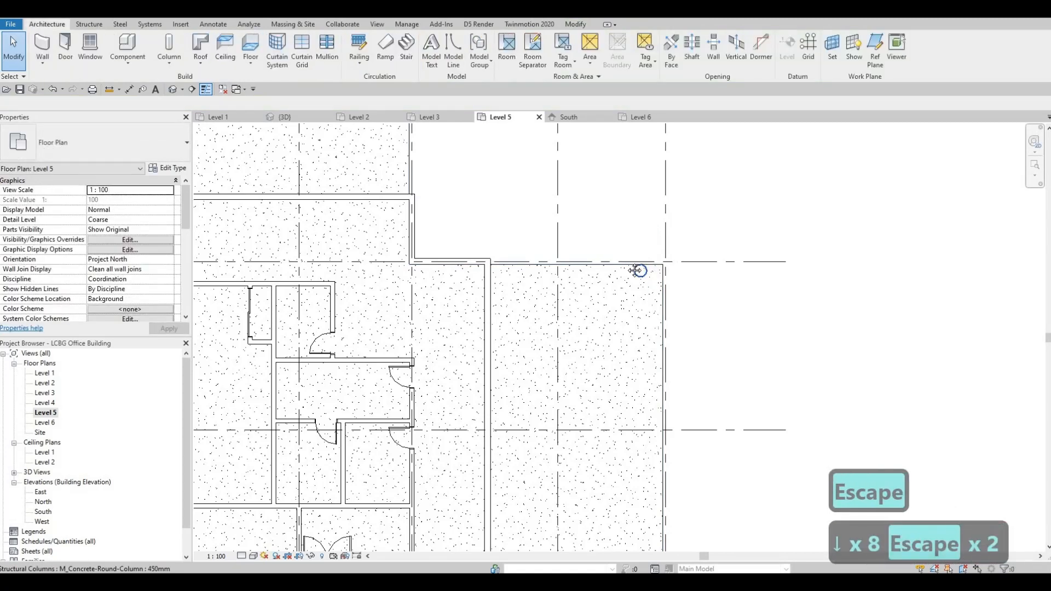
- Move the 450 mm column to the outer corner of the neighbouring northern terrace, beyond the stepped exterior wall
{"action": "scroll", "coordinate": [559, 298], "scroll_direction": "down", "scroll_amount": 3}
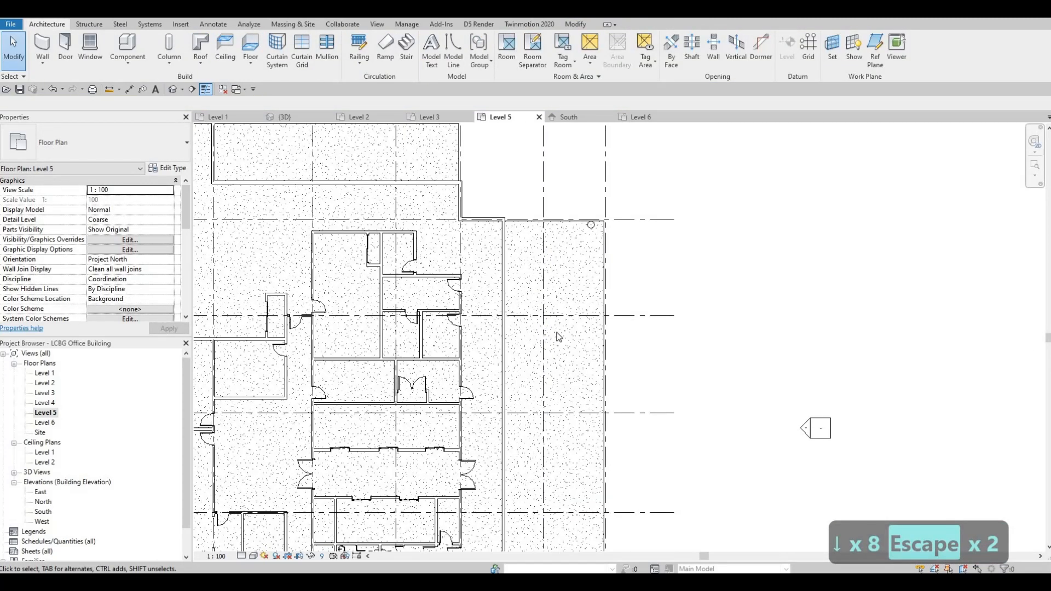
{"action": "middle_click_drag", "start_coordinate": [562, 297], "coordinate": [565, 335]}
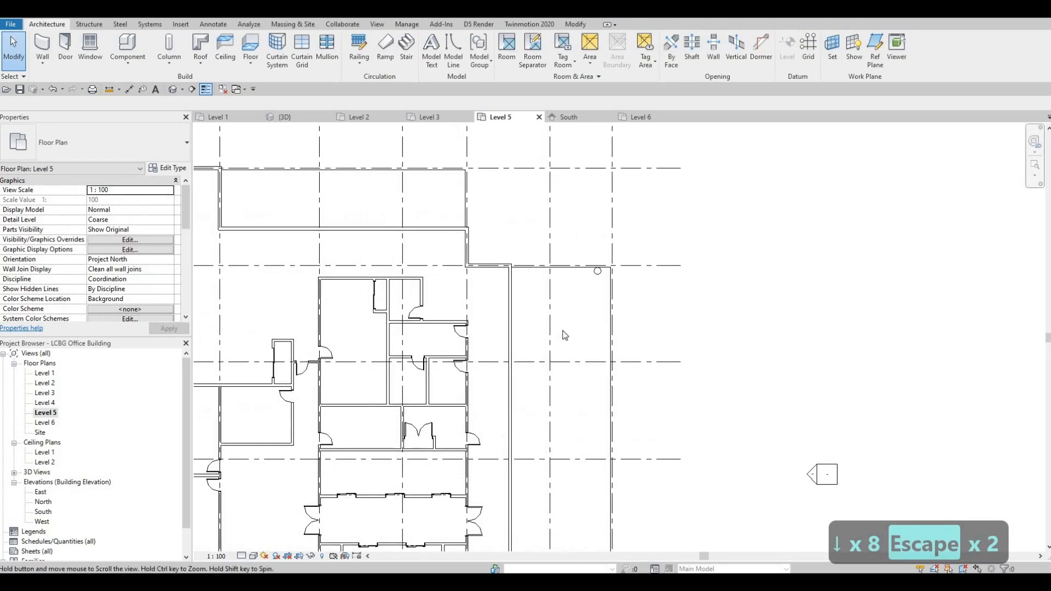
{"action": "left_click", "coordinate": [598, 272]}
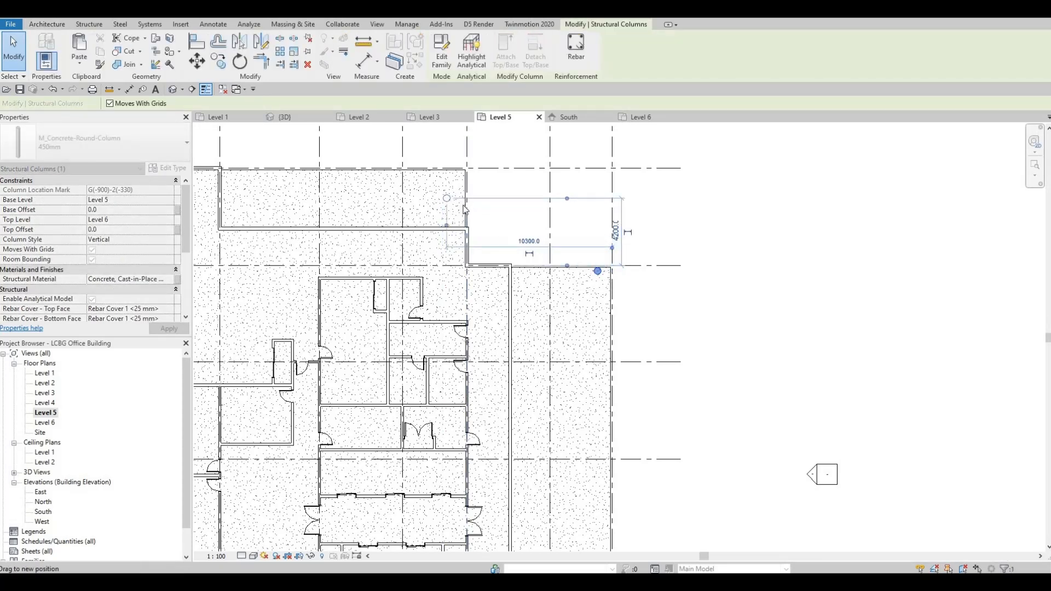
{"action": "key", "text": "Escape"}
{"action": "key", "text": "Escape"}
{"action": "scroll", "coordinate": [567, 295], "scroll_direction": "down", "scroll_amount": 1}
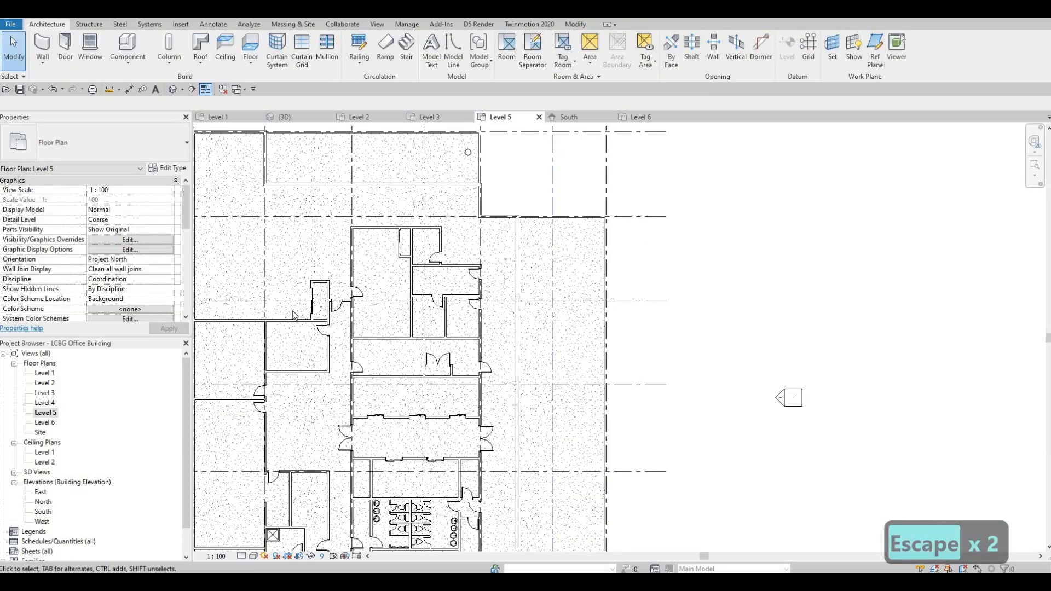
- Open the Level 1 plan and nudge the 300 mm column near grids G and 2 slightly southward
{"action": "double_click", "coordinate": [49, 374]}
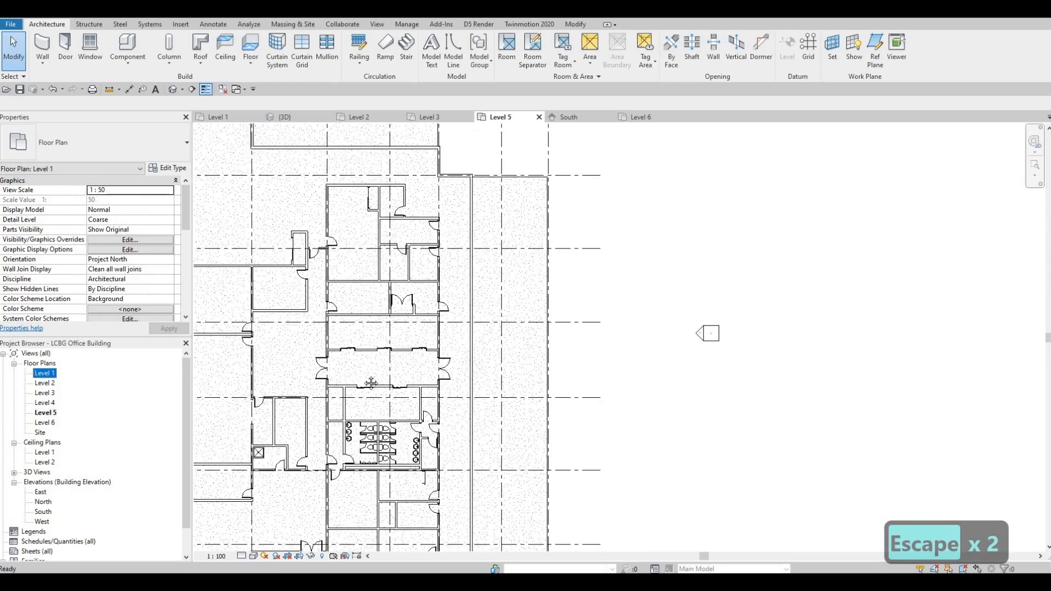
{"action": "scroll", "coordinate": [446, 261], "scroll_direction": "up", "scroll_amount": 3}
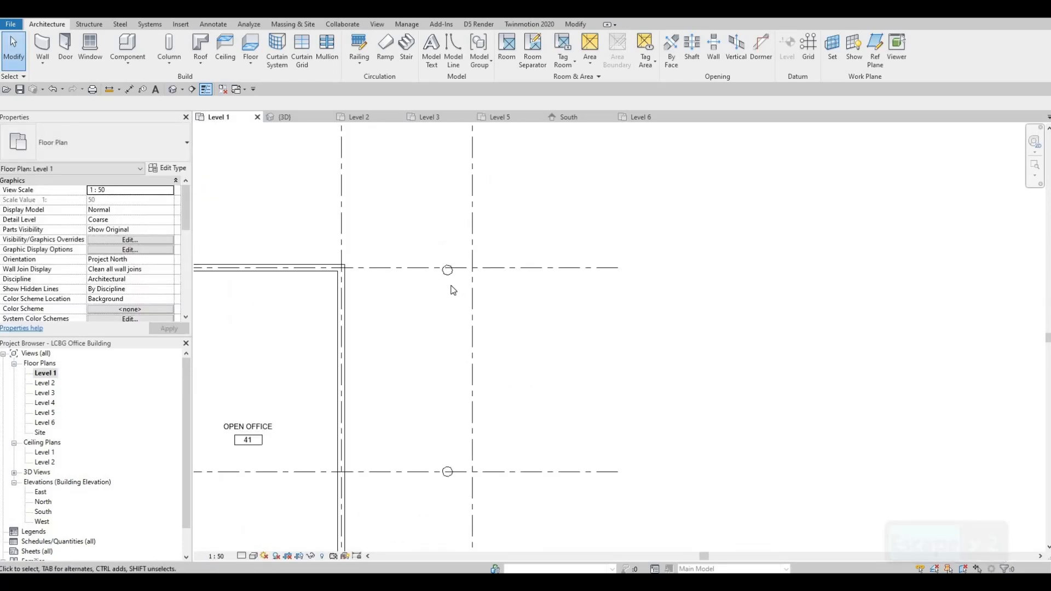
{"action": "left_click", "coordinate": [449, 278]}
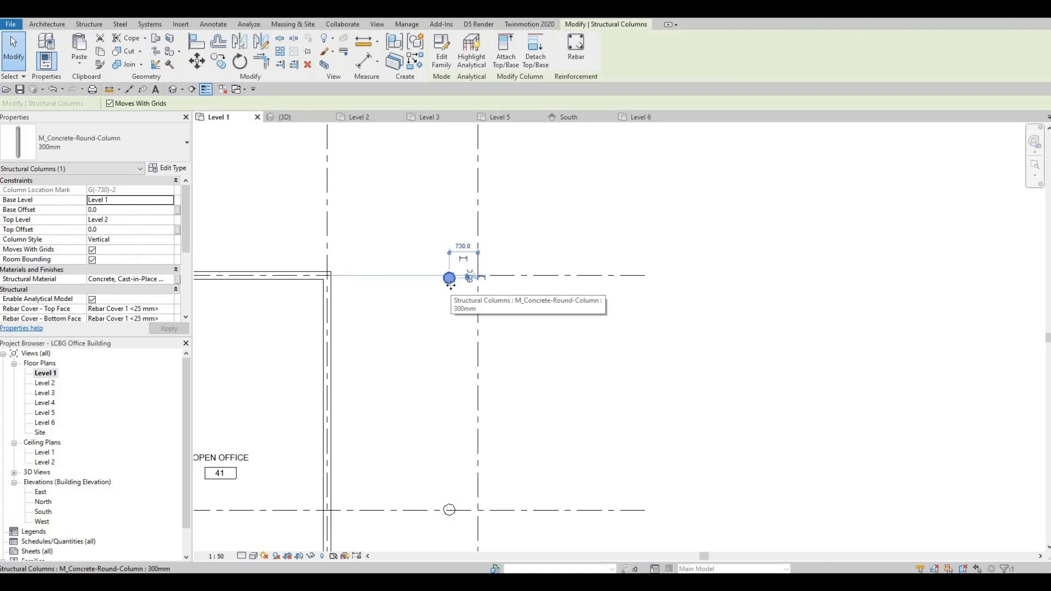
{"action": "key", "text": "Escape"}
{"action": "key", "text": "Escape"}
{"action": "scroll", "coordinate": [483, 359], "scroll_direction": "down", "scroll_amount": 3}
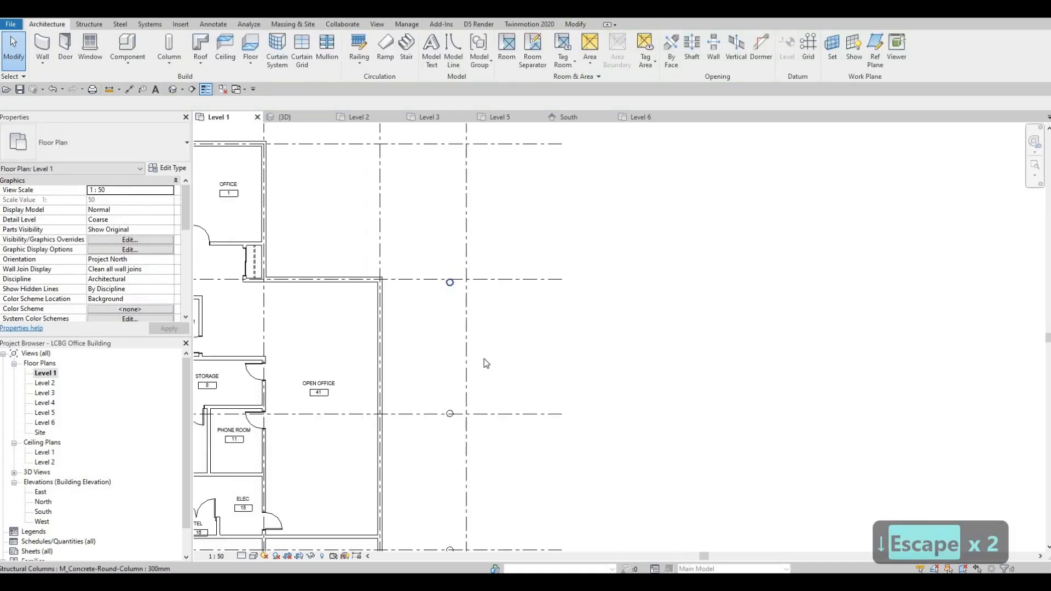
{"action": "scroll", "coordinate": [460, 372], "scroll_direction": "down", "scroll_amount": 1}
{"action": "middle_click_drag", "start_coordinate": [465, 385], "coordinate": [446, 126]}
{"action": "scroll", "coordinate": [451, 329], "scroll_direction": "down", "scroll_amount": 1}
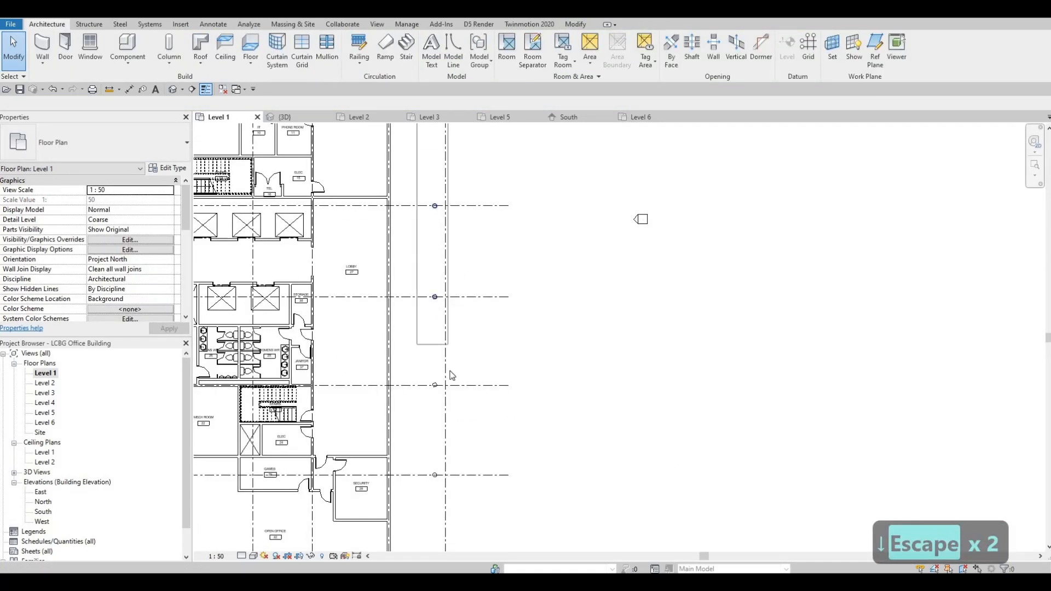
{"action": "middle_click_drag", "start_coordinate": [450, 425], "coordinate": [465, 238]}
{"action": "key", "text": "Escape"}
{"action": "key", "text": "Escape"}
- Nudge the 300 mm column on grid 9, beside the Copy and Filing room, slightly northward
{"action": "scroll", "coordinate": [453, 472], "scroll_direction": "up", "scroll_amount": 3}
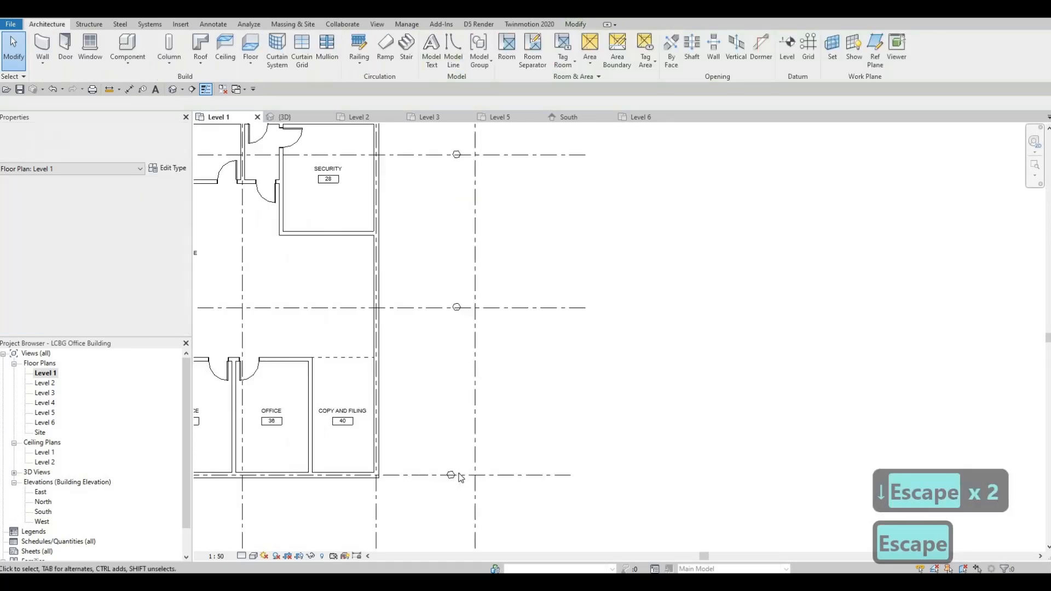
{"action": "left_click", "coordinate": [456, 473]}
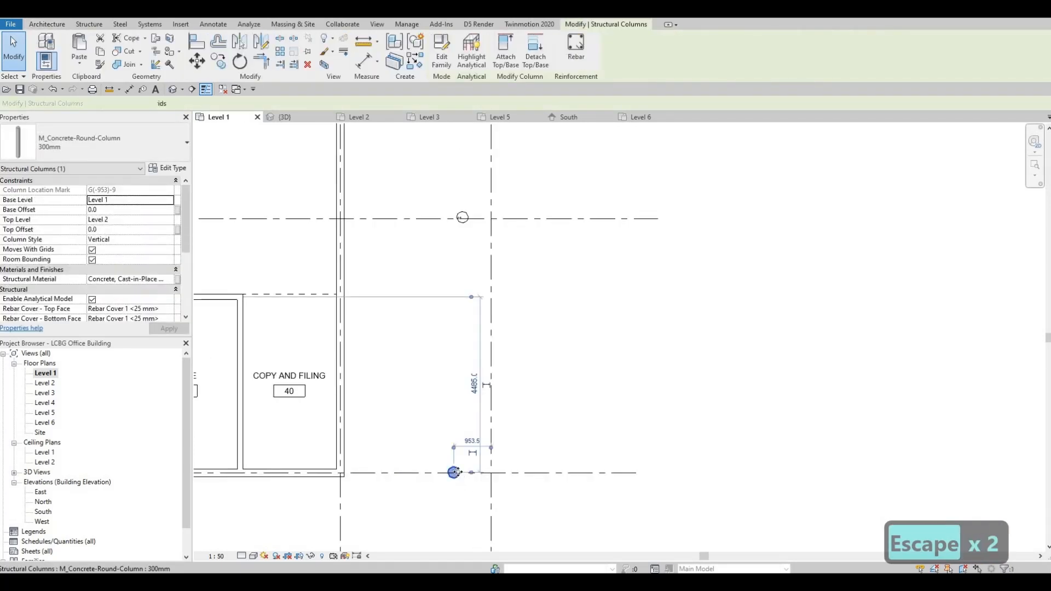
{"action": "key", "text": "Escape"}
{"action": "scroll", "coordinate": [477, 361], "scroll_direction": "down", "scroll_amount": 5}
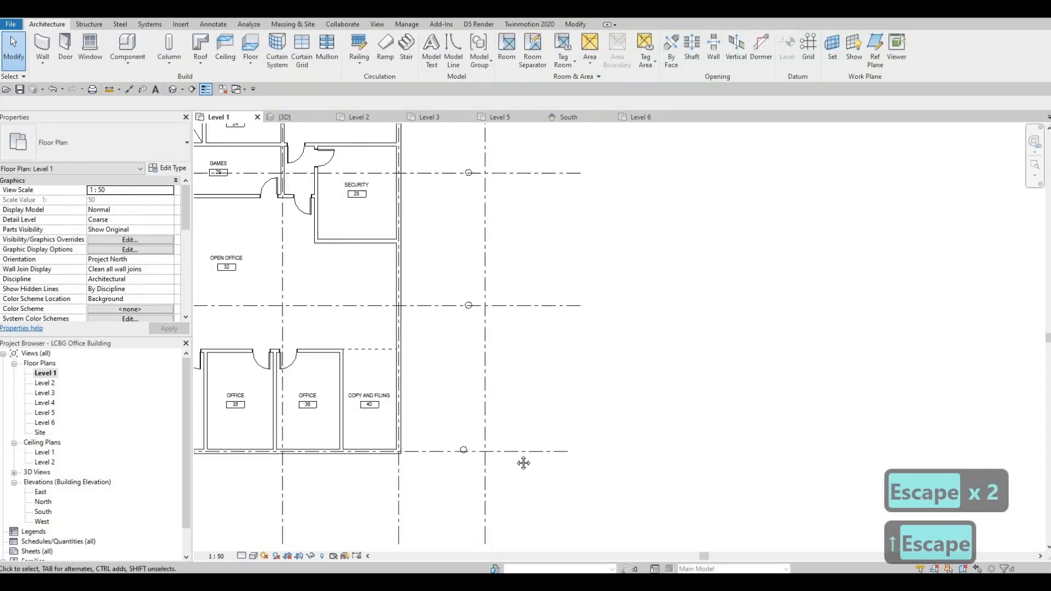
- Nudge the 300 mm column near grids G and 2 slightly northward, back towards grid 2
{"action": "scroll", "coordinate": [446, 232], "scroll_direction": "down", "scroll_amount": 2}
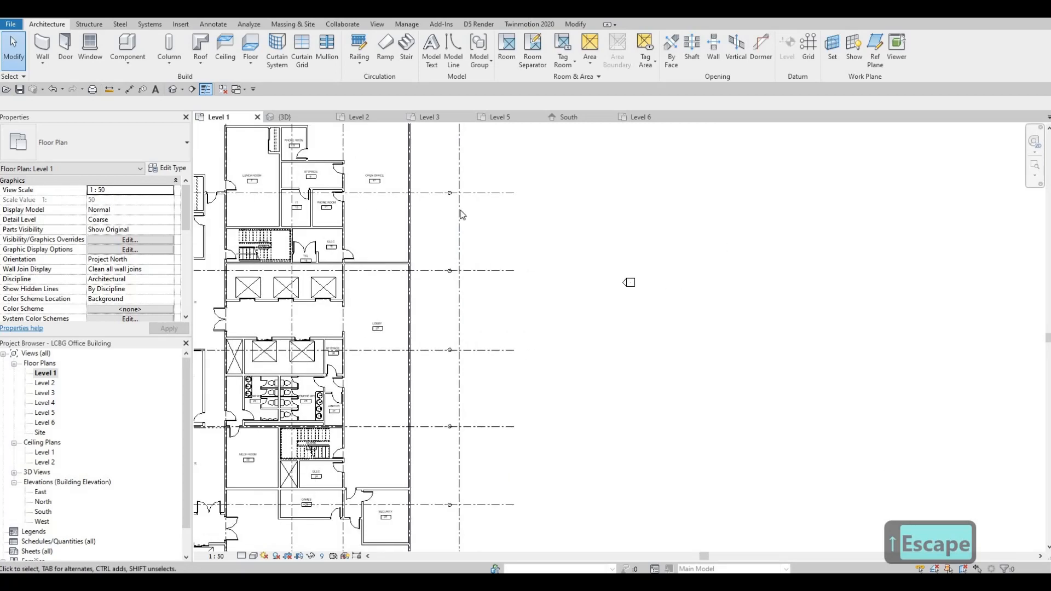
{"action": "scroll", "coordinate": [461, 336], "scroll_direction": "up", "scroll_amount": 6}
{"action": "left_click", "coordinate": [458, 328]}
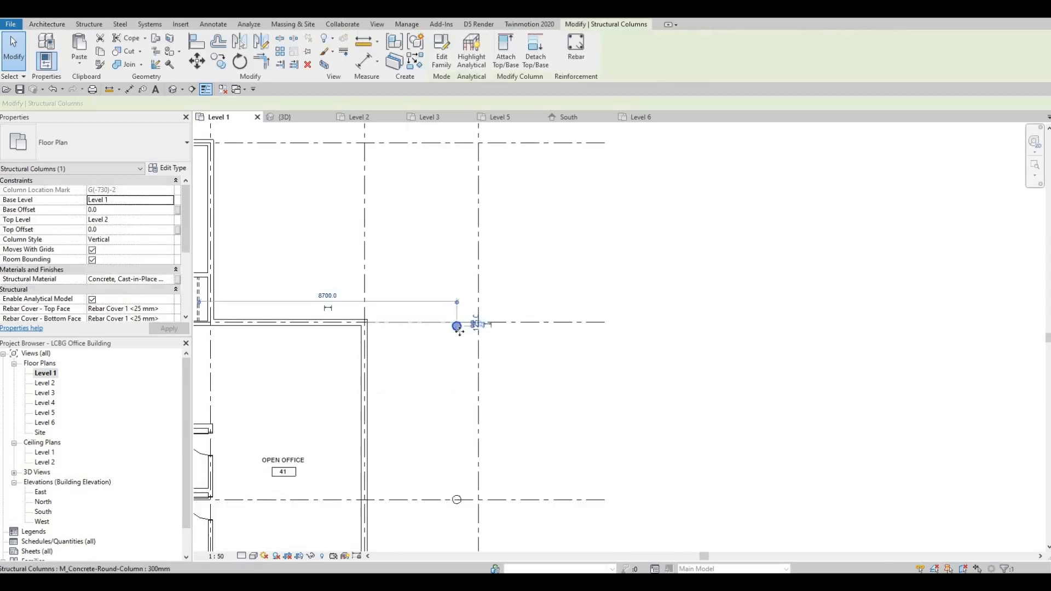
{"action": "key", "text": "Up"}
{"action": "key", "text": "Escape"}
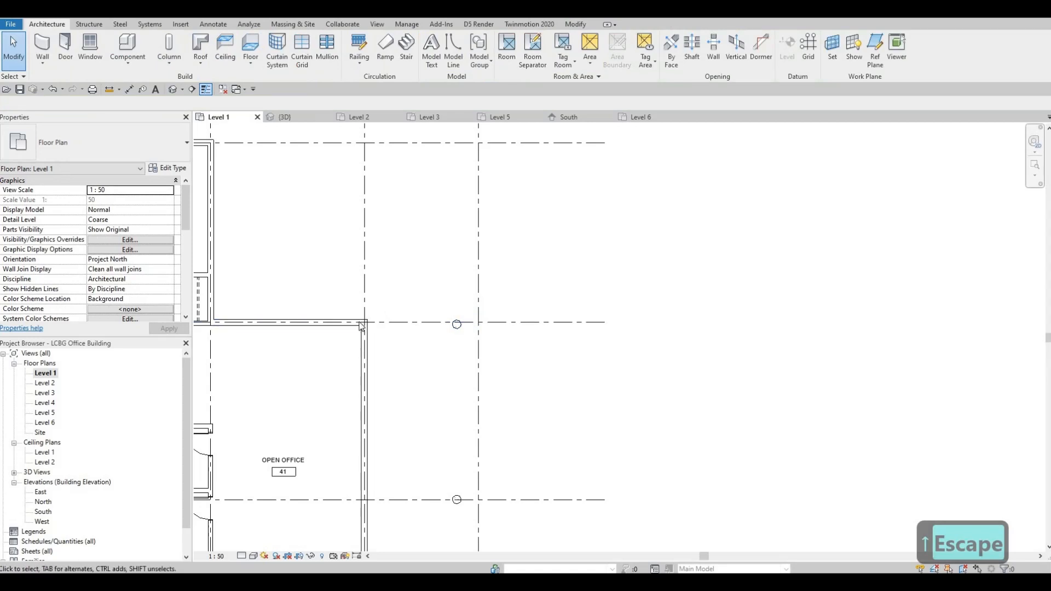
{"action": "middle_click_drag", "start_coordinate": [437, 325], "coordinate": [450, 247]}
{"action": "key", "text": "Escape"}
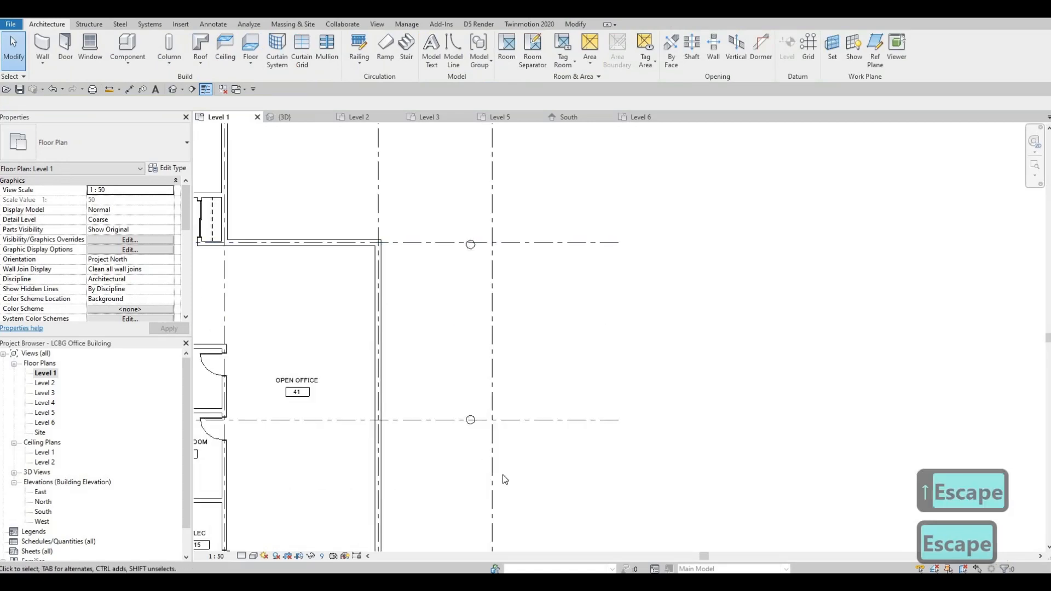
- Copy the whole row of eight 300 mm round columns along grid G and paste it aligned to Level 5
{"action": "left_click_drag", "start_coordinate": [434, 207], "coordinate": [502, 460]}
{"action": "scroll", "coordinate": [512, 343], "scroll_direction": "down", "scroll_amount": 5}
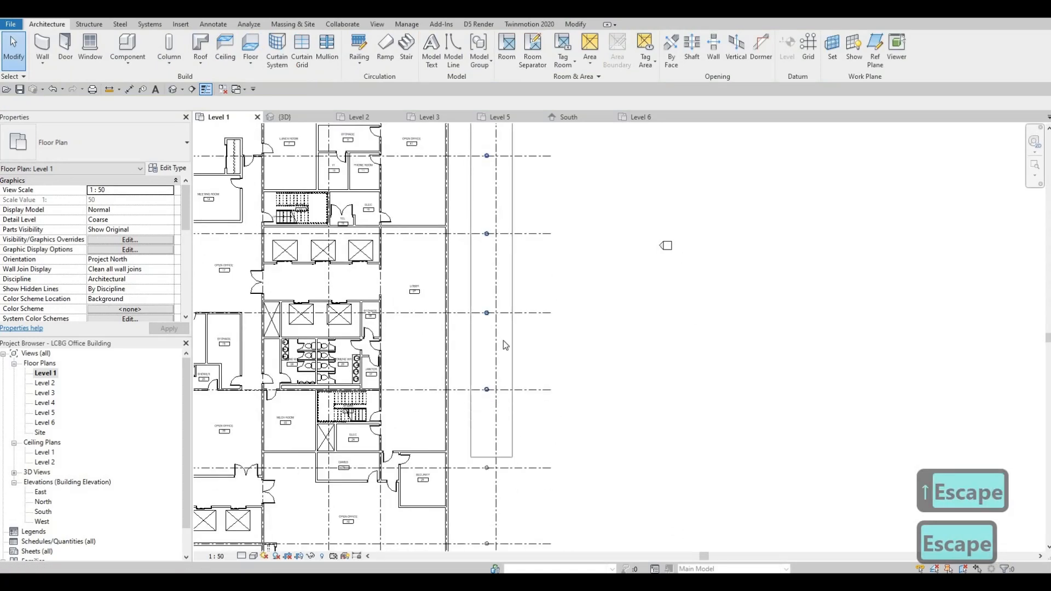
{"action": "left_click_drag", "start_coordinate": [500, 393], "coordinate": [498, 397]}
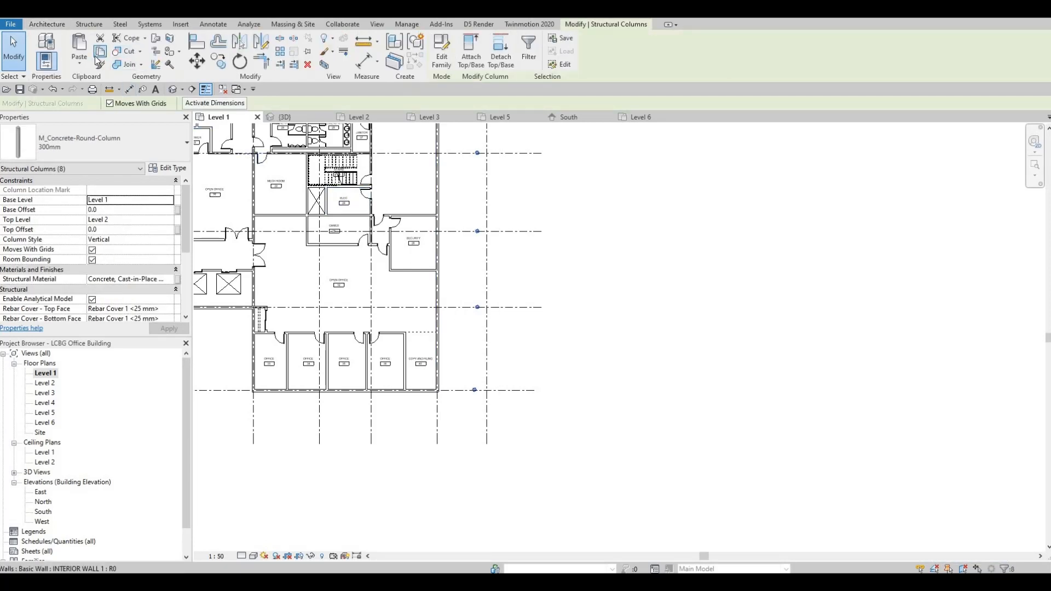
{"action": "left_click", "coordinate": [79, 64]}
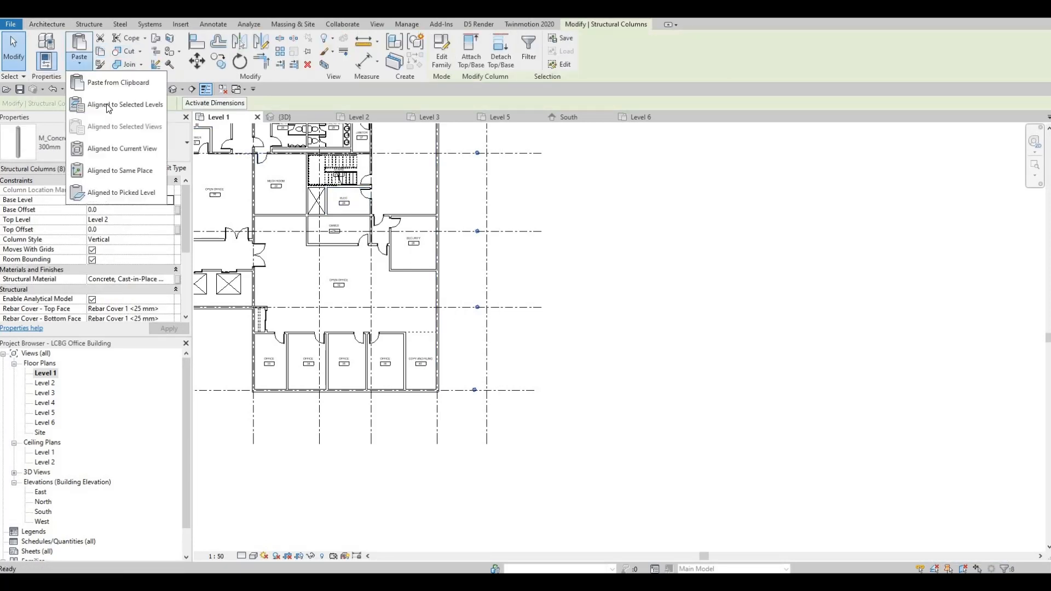
{"action": "left_click", "coordinate": [164, 110]}
{"action": "left_click", "coordinate": [474, 250]}
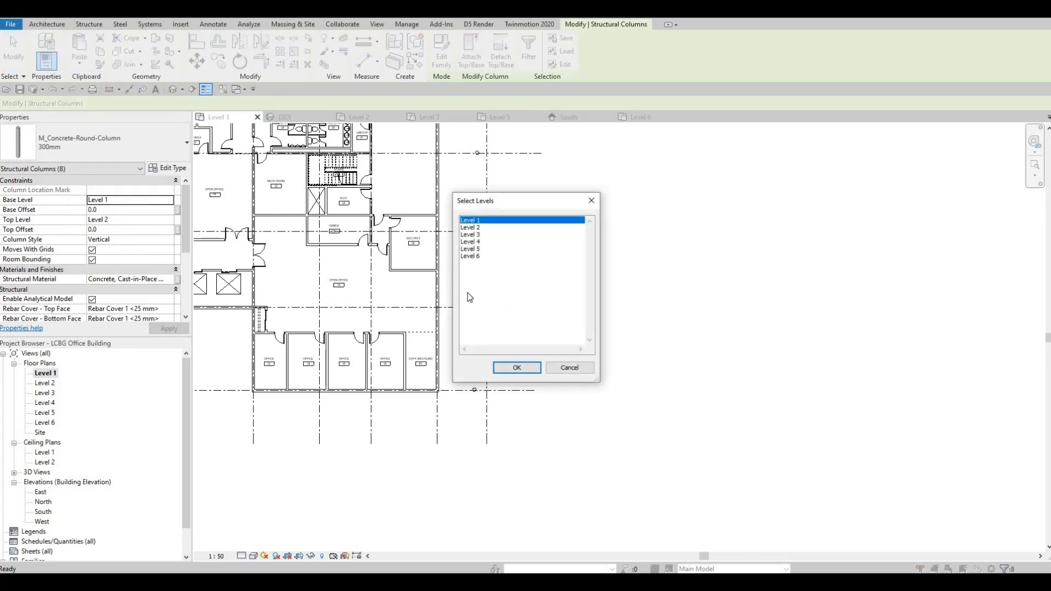
{"action": "left_click", "coordinate": [520, 369]}
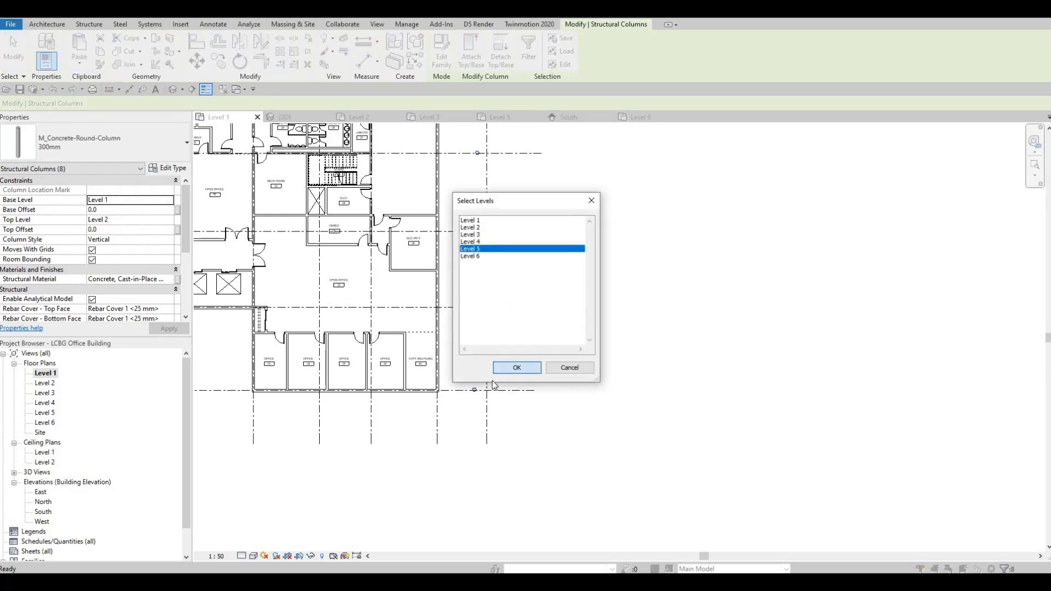
{"action": "key", "text": "Escape"}
{"action": "key", "text": "Escape"}
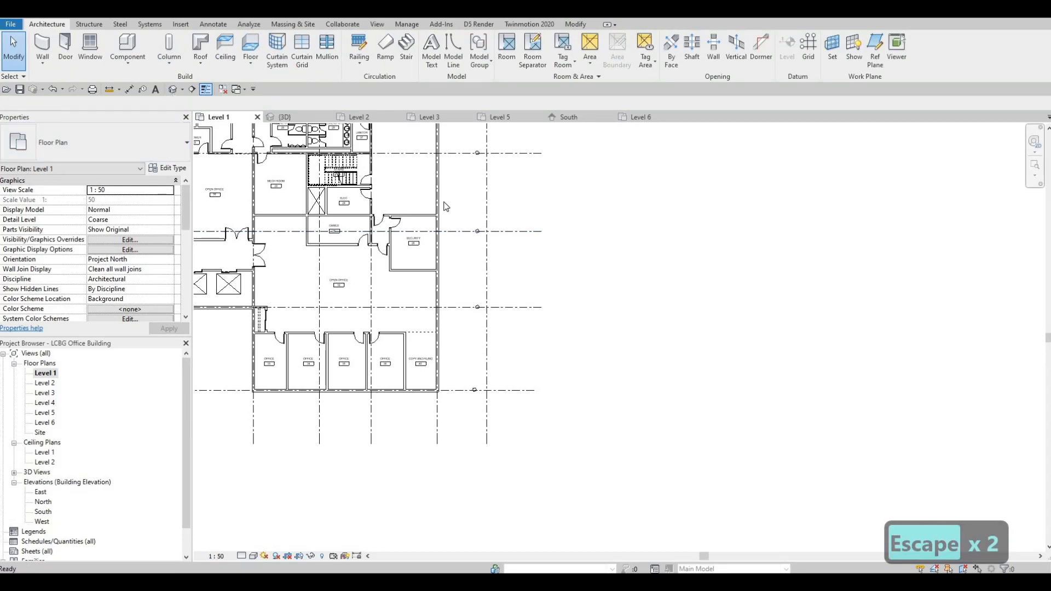
- Review the Level 5 columns beneath the roof overhang in the 3D view, along the whole column side and its corner
{"action": "middle_click_drag", "start_coordinate": [581, 336], "coordinate": [658, 334], "text": "shift"}
{"action": "scroll", "coordinate": [657, 331], "scroll_direction": "up", "scroll_amount": 1}
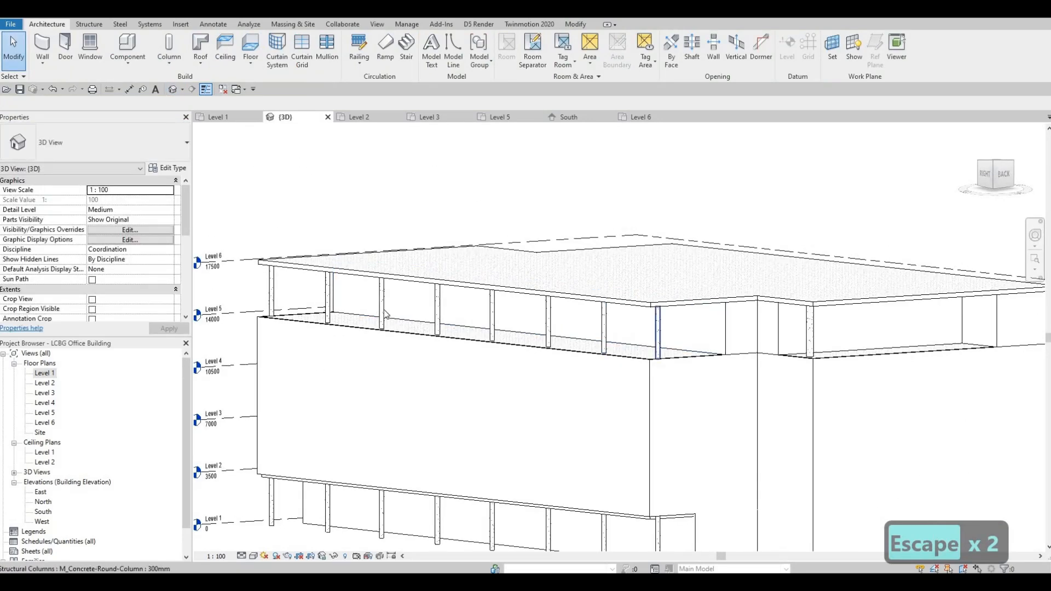
{"action": "middle_click_drag", "start_coordinate": [520, 267], "coordinate": [700, 274], "text": "shift"}
{"action": "scroll", "coordinate": [586, 324], "scroll_direction": "down", "scroll_amount": 3}
{"action": "middle_click_drag", "start_coordinate": [577, 317], "coordinate": [576, 296], "text": "shift"}
{"action": "scroll", "coordinate": [640, 267], "scroll_direction": "up", "scroll_amount": 2}
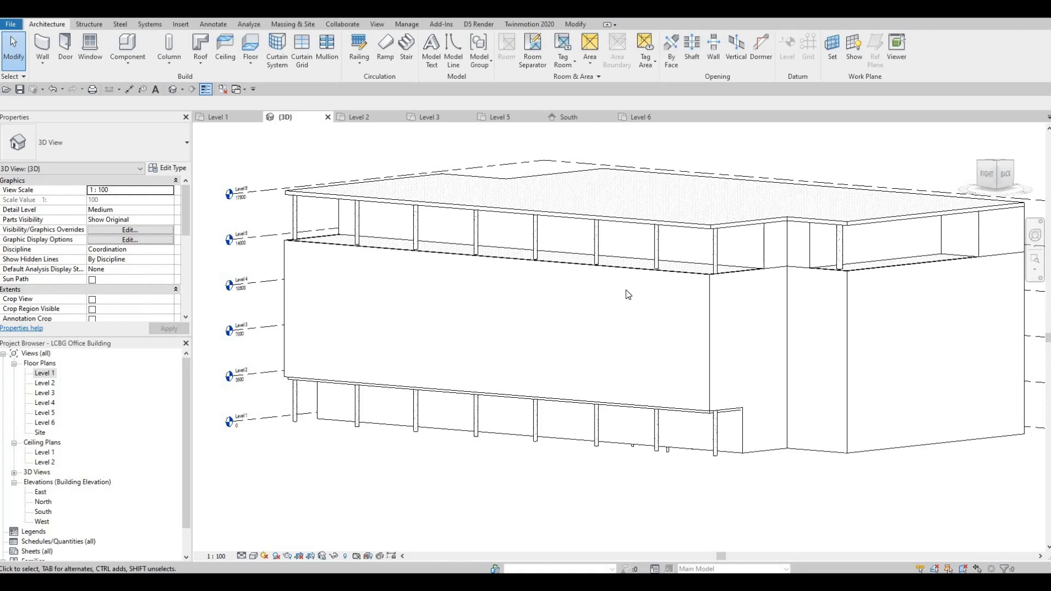
- Open the Level 5 floor plan and delete the 300 mm round column near grids G and 2
{"action": "middle_click_drag", "start_coordinate": [652, 328], "coordinate": [623, 272], "text": "shift"}
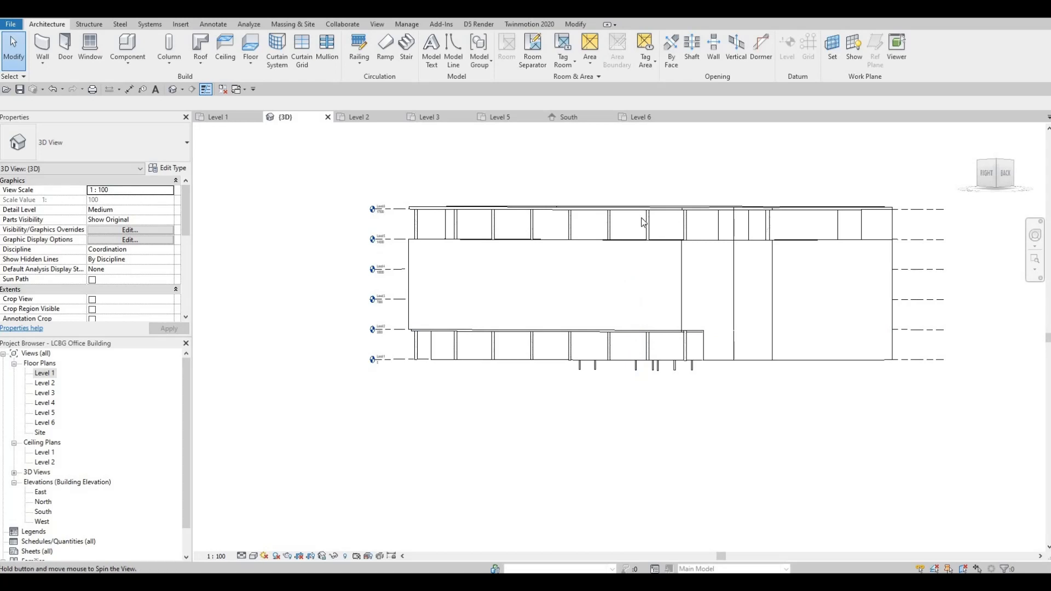
{"action": "mouse_move", "coordinate": [643, 222]}
{"action": "middle_mouse_down", "text": "shift"}
{"action": "mouse_move", "coordinate": [650, 344]}
{"action": "mouse_move", "coordinate": [661, 294]}
{"action": "mouse_move", "coordinate": [629, 230]}
{"action": "middle_mouse_up", "text": "shift"}
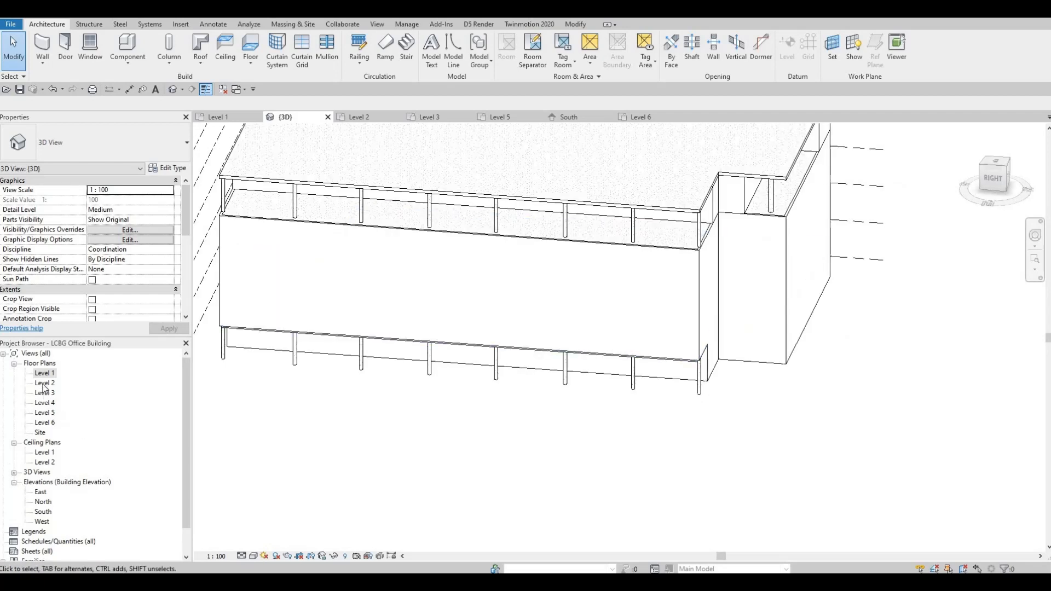
{"action": "double_click", "coordinate": [45, 413]}
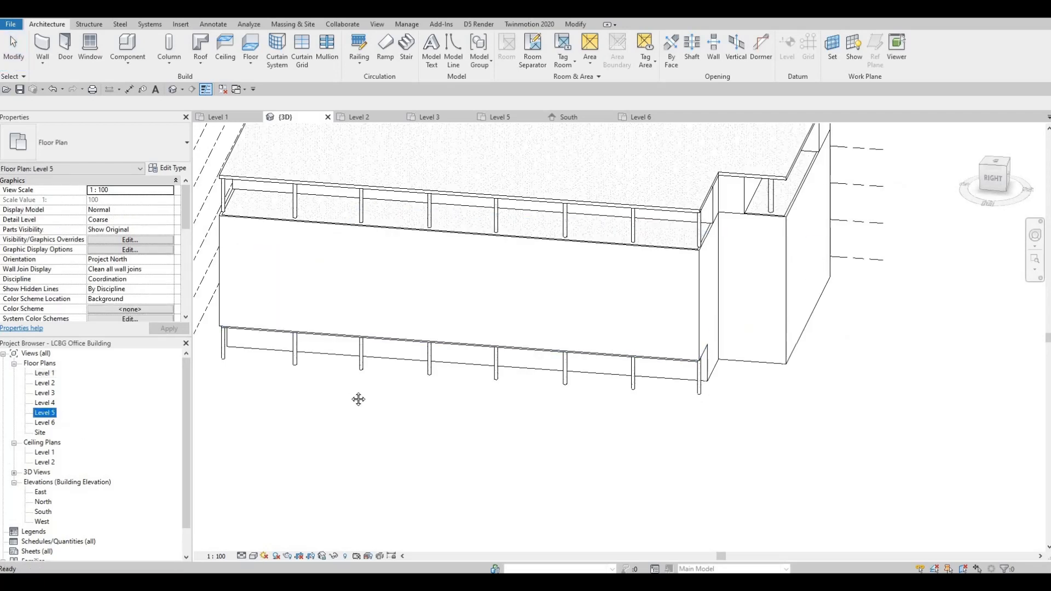
{"action": "middle_click_drag", "start_coordinate": [418, 366], "coordinate": [496, 379]}
{"action": "key", "text": "Escape"}
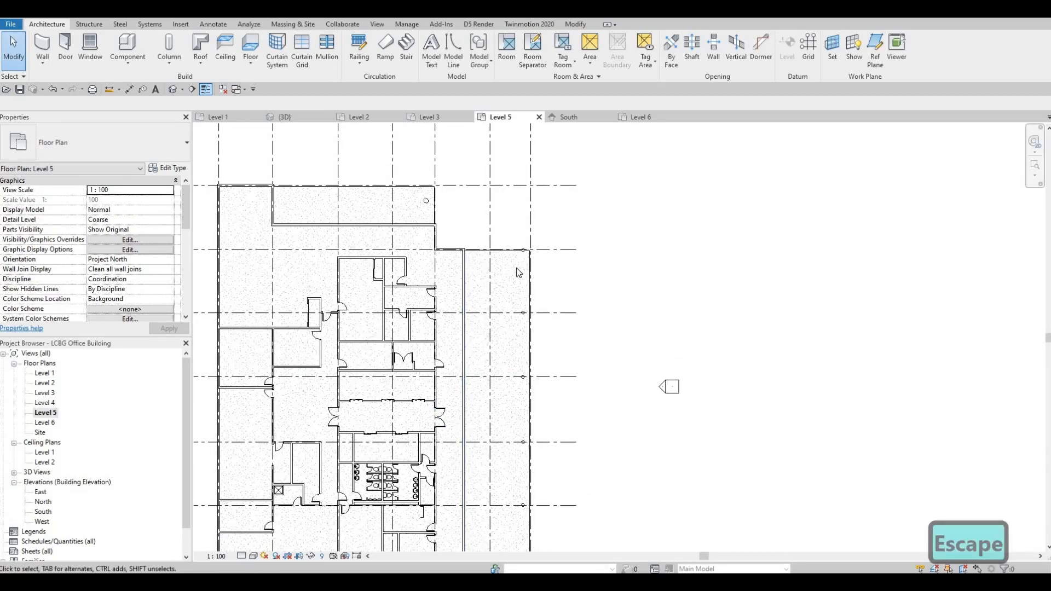
{"action": "key", "text": "Escape"}
{"action": "scroll", "coordinate": [547, 383], "scroll_direction": "up", "scroll_amount": 2}
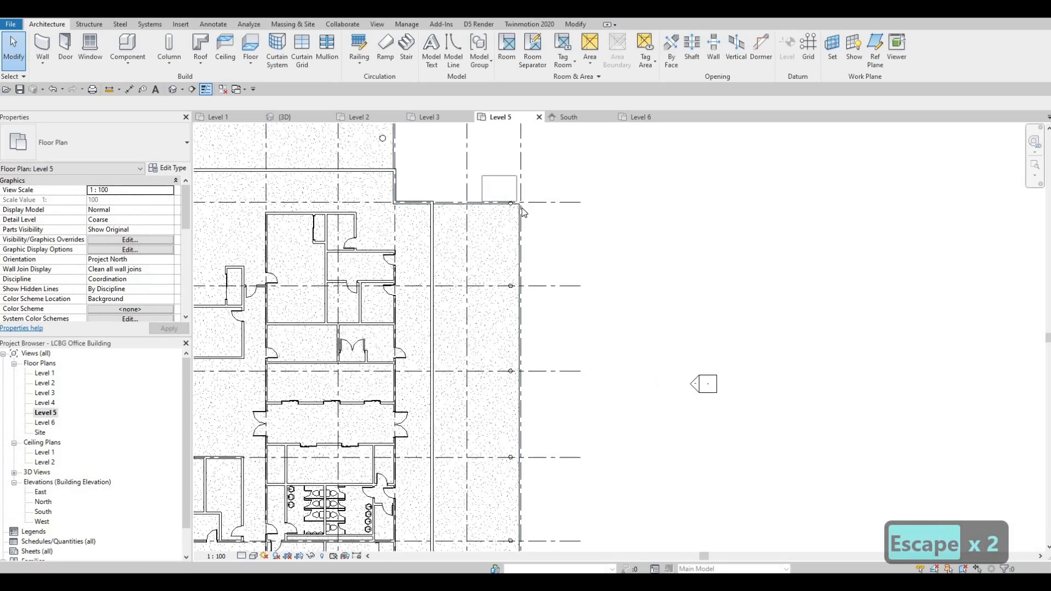
{"action": "left_click", "coordinate": [495, 227]}
{"action": "key", "text": "Delete"}
{"action": "middle_click_drag", "start_coordinate": [501, 414], "coordinate": [500, 348]}
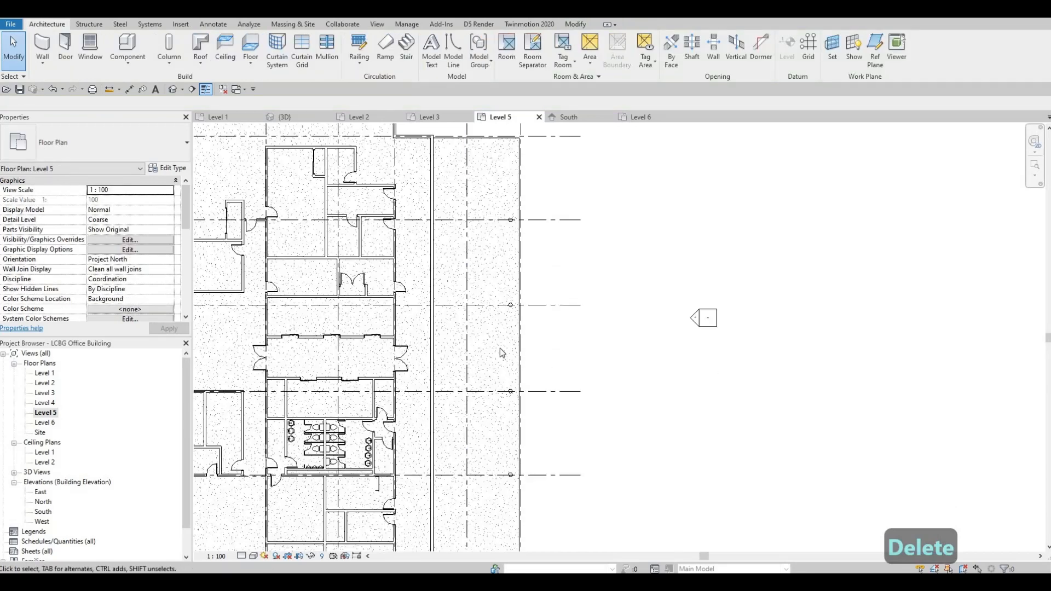
{"action": "scroll", "coordinate": [493, 361], "scroll_direction": "down", "scroll_amount": 3}
{"action": "middle_click_drag", "start_coordinate": [512, 386], "coordinate": [498, 472]}
{"action": "scroll", "coordinate": [498, 472], "scroll_direction": "up", "scroll_amount": 2}
{"action": "scroll", "coordinate": [497, 482], "scroll_direction": "up", "scroll_amount": 2}
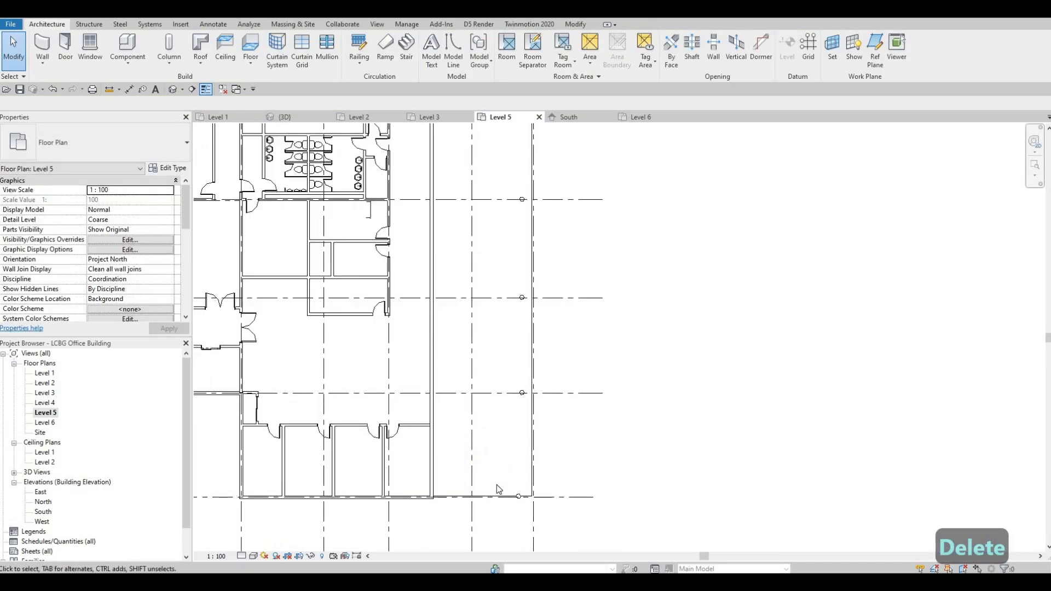
{"action": "left_click", "coordinate": [513, 498]}
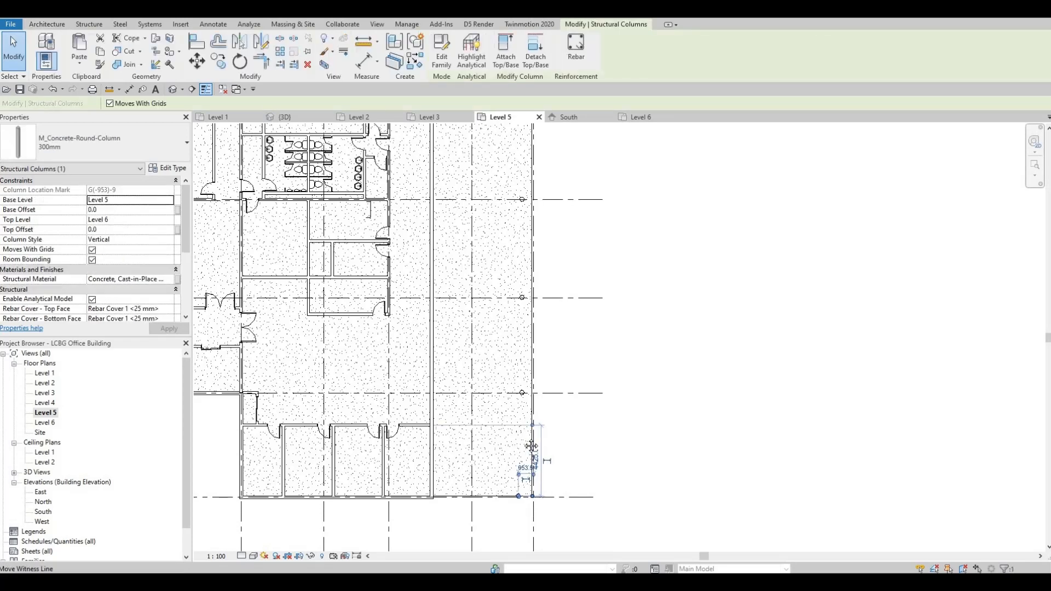
{"action": "key", "text": "Delete"}
{"action": "middle_click_drag", "start_coordinate": [537, 448], "coordinate": [526, 476]}
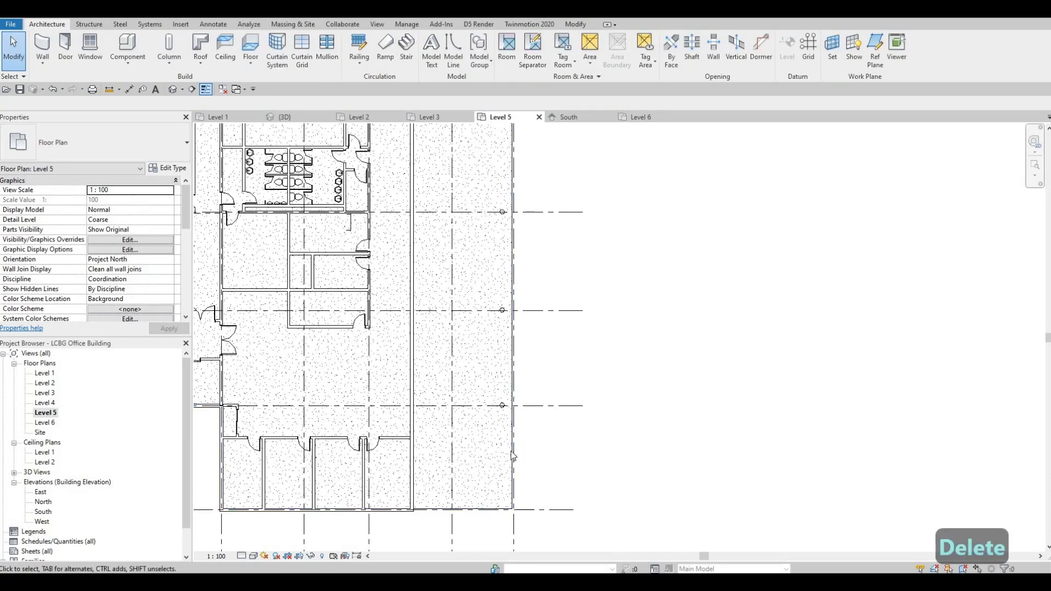
{"action": "key", "text": "ctrl+z"}
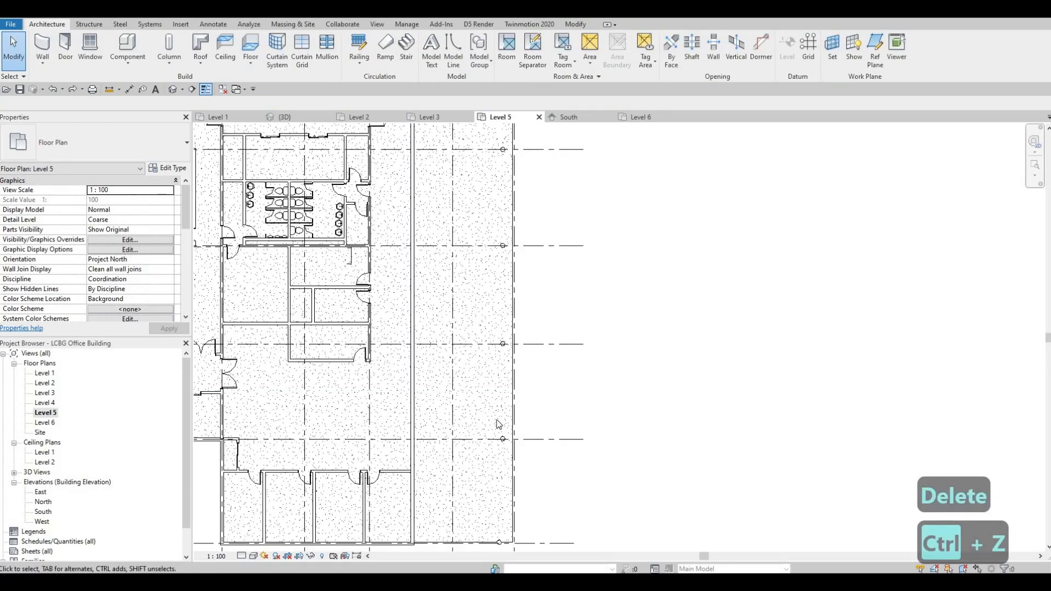
- Thin out the column row along grid G by deleting the columns on grids 8, 6 and 4
{"action": "left_click_drag", "start_coordinate": [483, 424], "coordinate": [519, 459]}
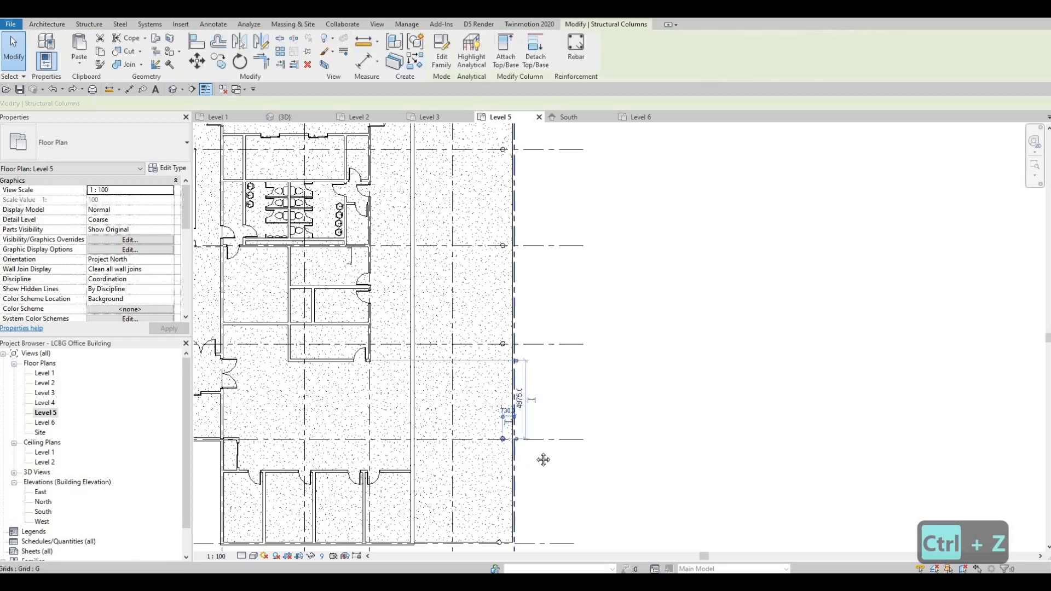
{"action": "key", "text": "Delete"}
{"action": "middle_click_drag", "start_coordinate": [512, 253], "coordinate": [495, 327]}
{"action": "left_click_drag", "start_coordinate": [503, 298], "coordinate": [457, 331]}
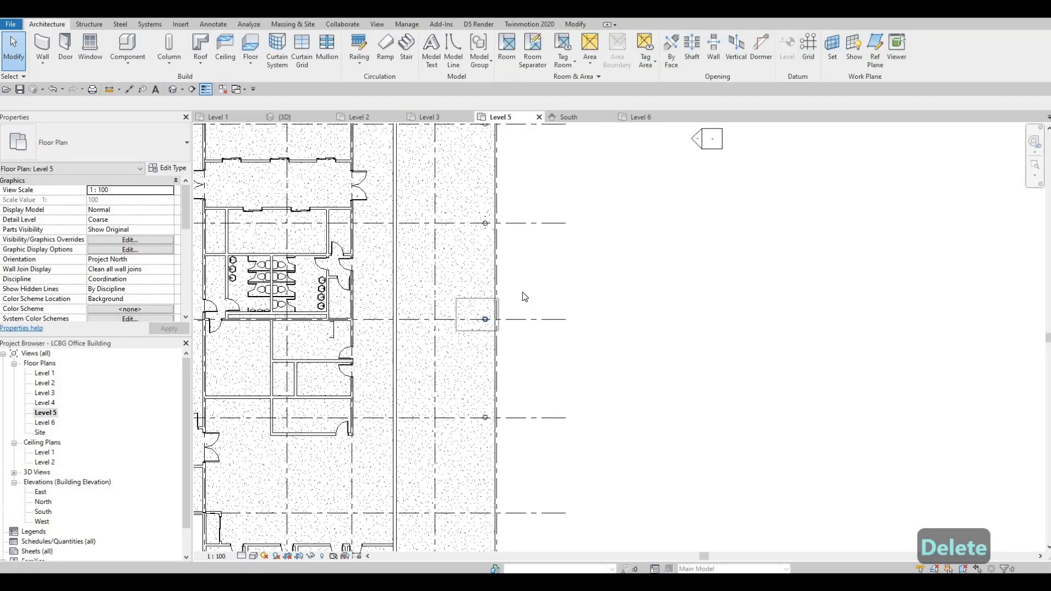
{"action": "key", "text": "Delete"}
{"action": "middle_click_drag", "start_coordinate": [503, 323], "coordinate": [490, 416]}
{"action": "scroll", "coordinate": [492, 415], "scroll_direction": "down", "scroll_amount": 2}
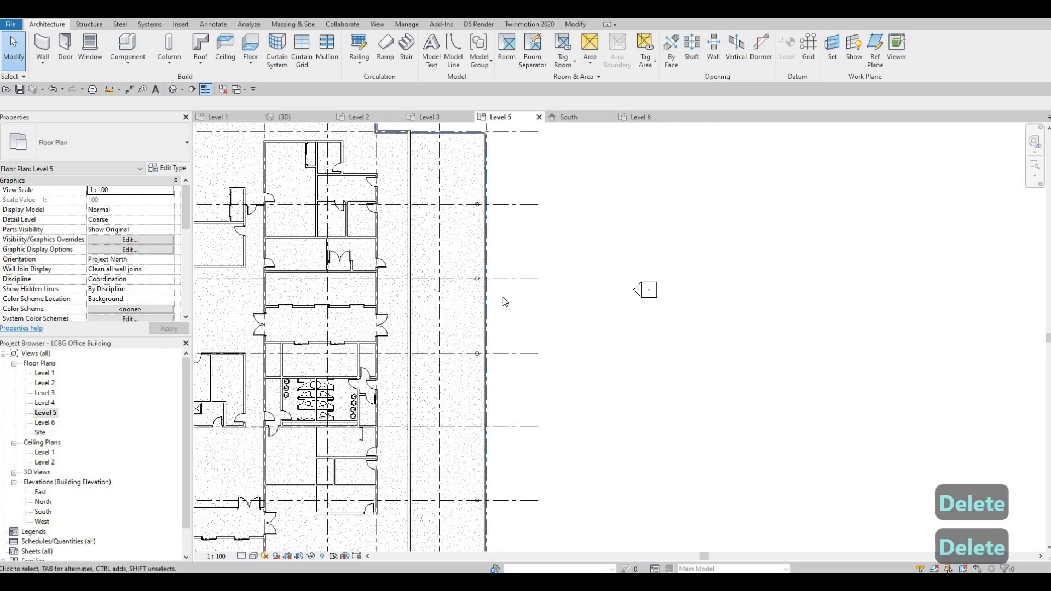
{"action": "left_click_drag", "start_coordinate": [456, 251], "coordinate": [504, 298]}
{"action": "key", "text": "Delete"}
{"action": "key", "text": "Delete"}
{"action": "middle_click_drag", "start_coordinate": [488, 248], "coordinate": [481, 291]}
{"action": "scroll", "coordinate": [482, 291], "scroll_direction": "down", "scroll_amount": 1}
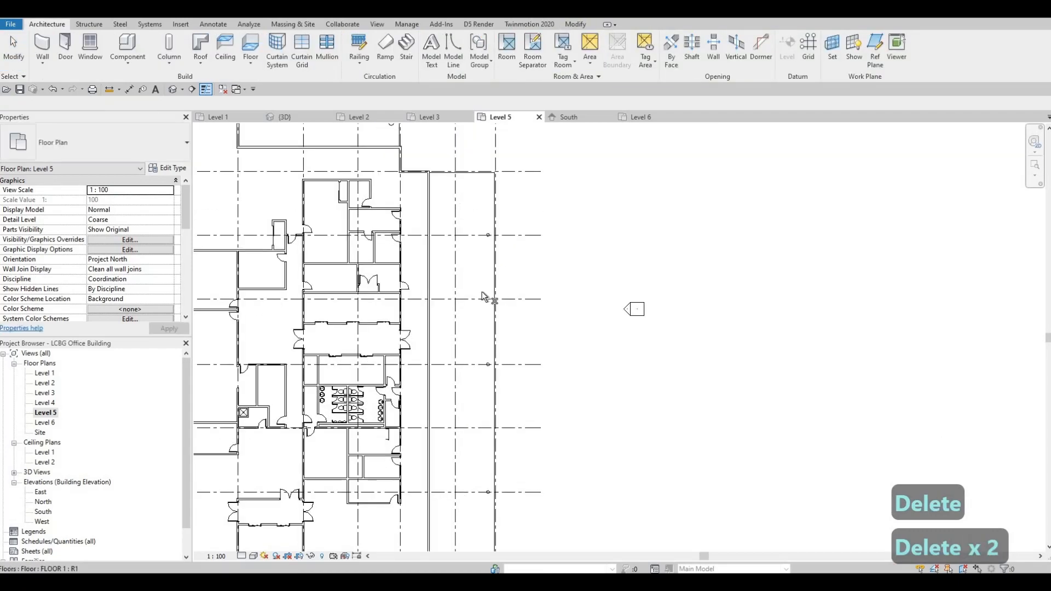
- Change the four remaining columns along grid G to the M_Concrete-Round-Column 600mm type
{"action": "scroll", "coordinate": [476, 245], "scroll_direction": "up", "scroll_amount": 2}
{"action": "middle_click_drag", "start_coordinate": [476, 224], "coordinate": [484, 206]}
{"action": "scroll", "coordinate": [490, 251], "scroll_direction": "down", "scroll_amount": 2}
{"action": "key", "text": "Escape"}
{"action": "key", "text": "Escape"}
{"action": "left_click_drag", "start_coordinate": [484, 205], "coordinate": [523, 484]}
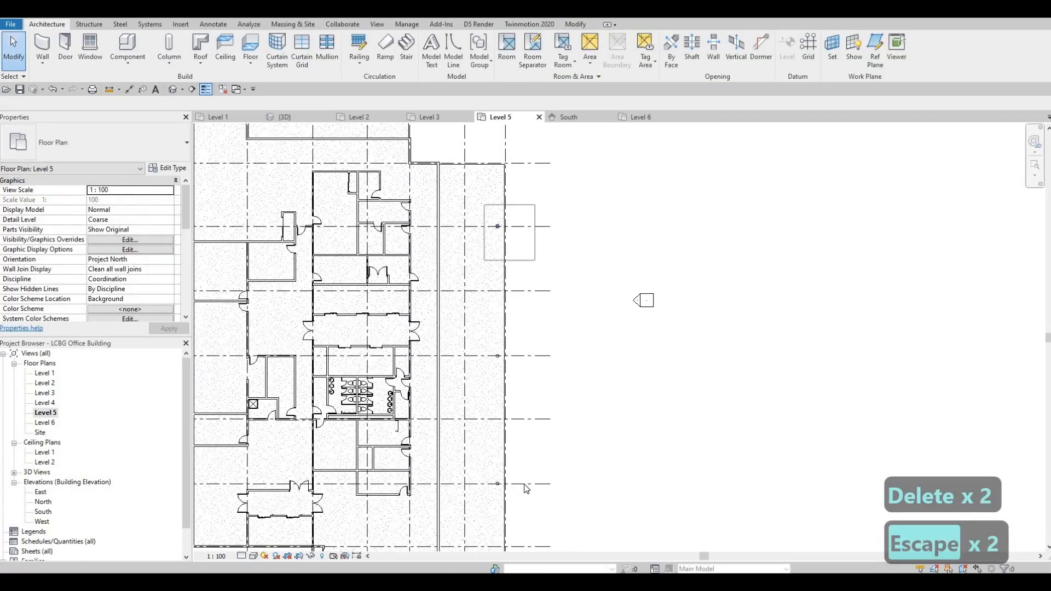
{"action": "middle_click_drag", "start_coordinate": [531, 491], "coordinate": [528, 363]}
{"action": "left_click_drag", "start_coordinate": [528, 362], "coordinate": [514, 494]}
{"action": "left_click", "coordinate": [110, 142]}
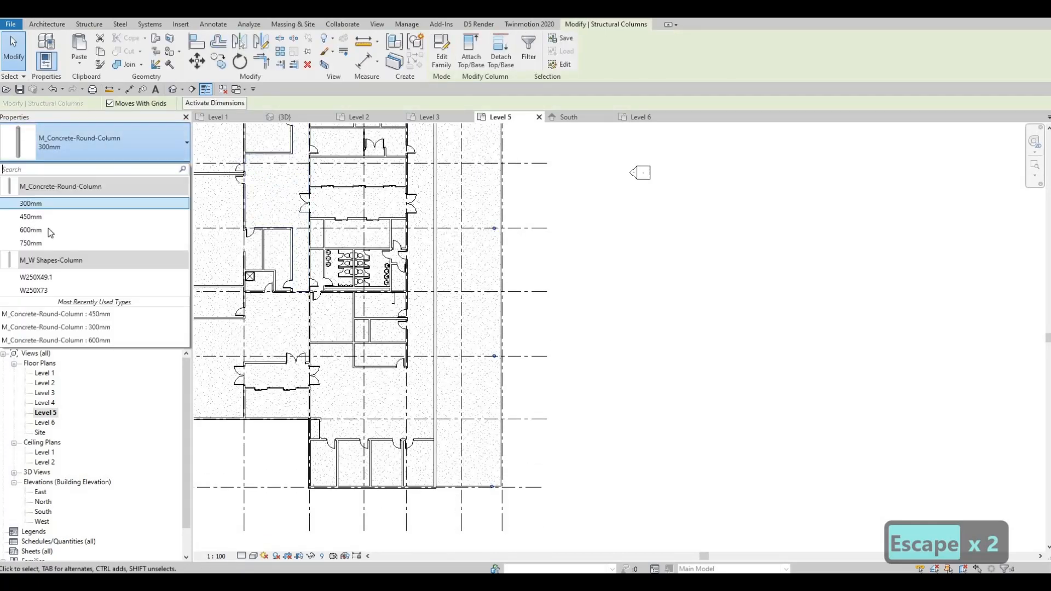
{"action": "left_click", "coordinate": [48, 230]}
{"action": "key", "text": "Escape"}
{"action": "key", "text": "Escape"}
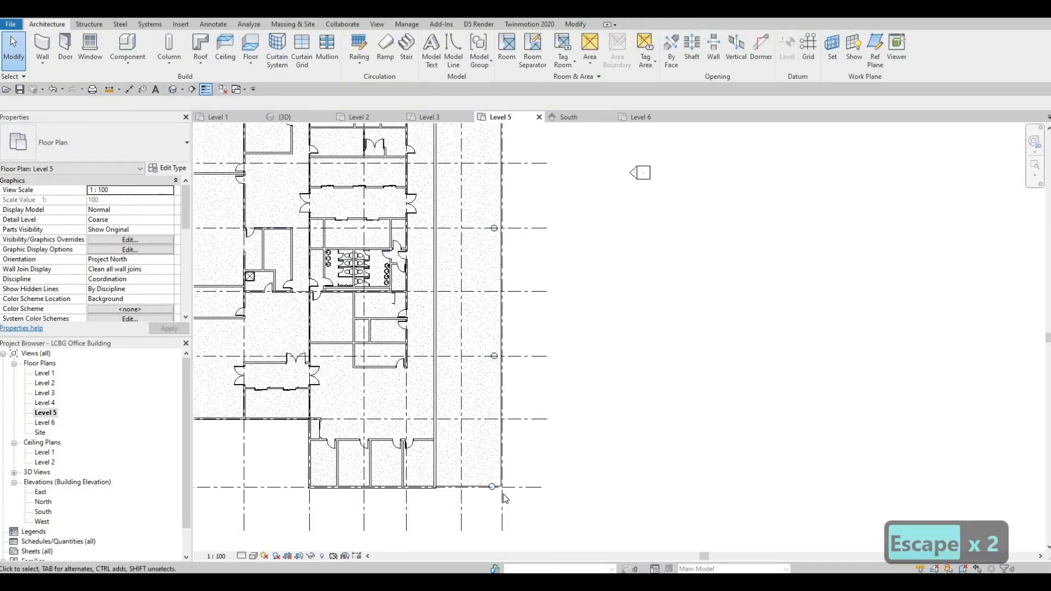
{"action": "key", "text": "Escape"}
{"action": "scroll", "coordinate": [452, 454], "scroll_direction": "up", "scroll_amount": 2}
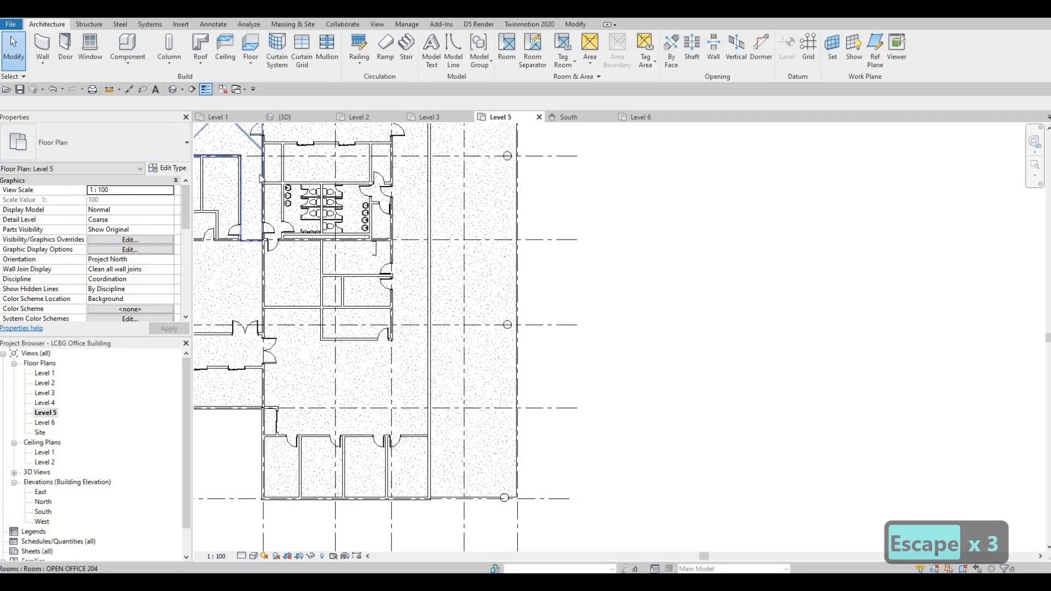
- Check the grid G columns in 3D and nudge the 600 mm column on grid 9 slightly northward in the Level 5 plan
{"action": "left_click", "coordinate": [172, 89]}
{"action": "middle_click_drag", "start_coordinate": [465, 244], "coordinate": [527, 289], "text": "shift"}
{"action": "middle_click_drag", "start_coordinate": [341, 247], "coordinate": [437, 279], "text": "shift"}
{"action": "scroll", "coordinate": [311, 235], "scroll_direction": "up", "scroll_amount": 2}
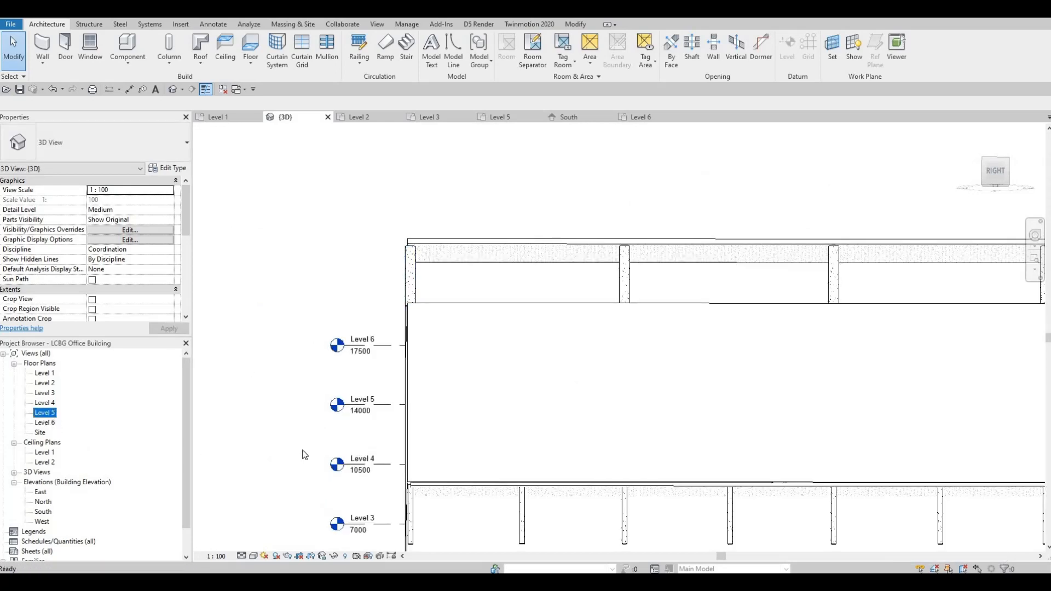
{"action": "key", "text": "ctrl+Tab"}
{"action": "scroll", "coordinate": [492, 455], "scroll_direction": "up", "scroll_amount": 4}
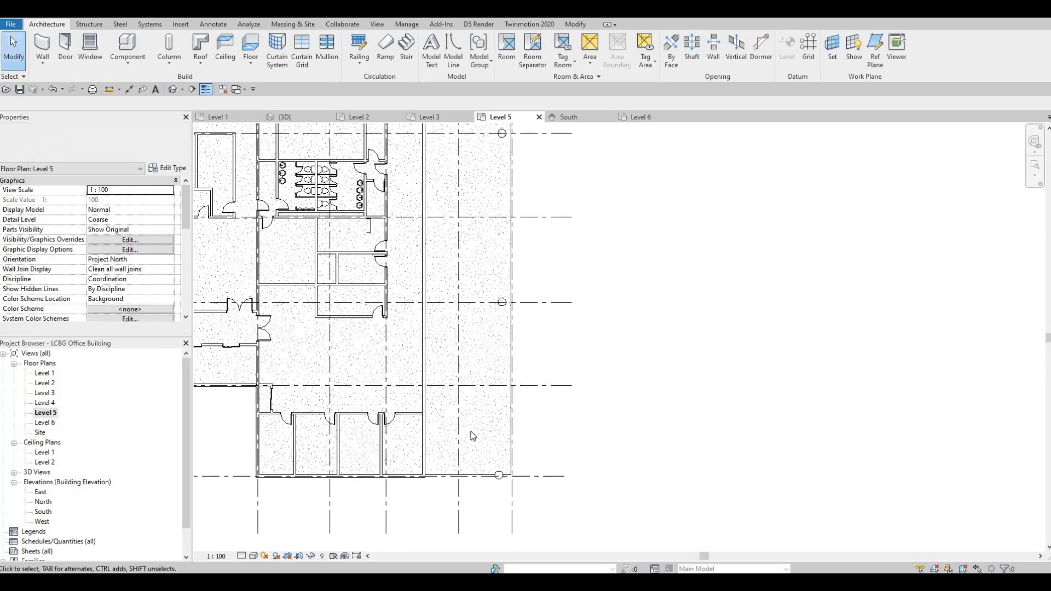
{"action": "left_click", "coordinate": [515, 481]}
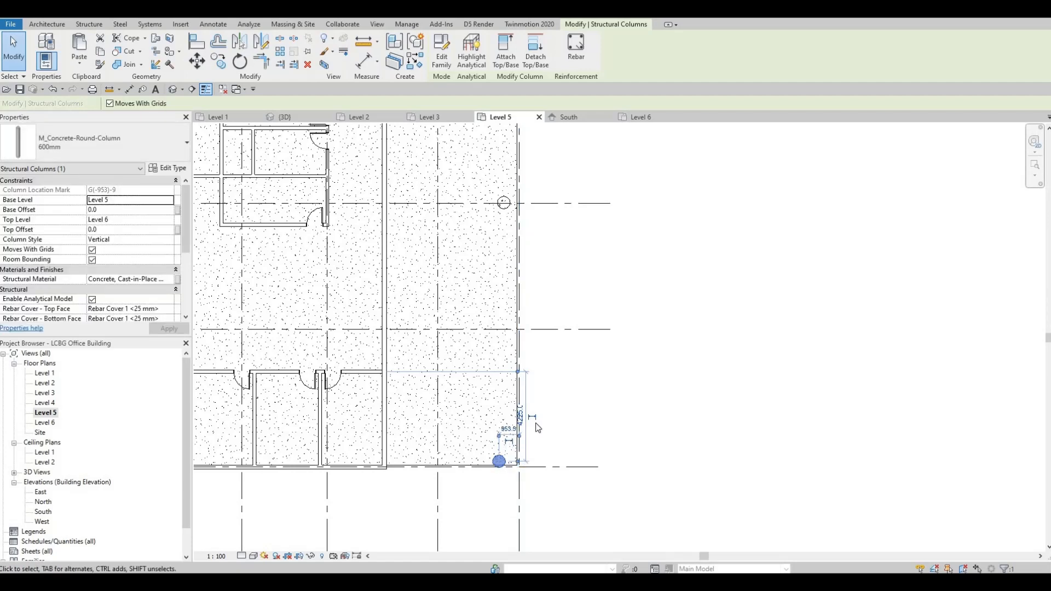
{"action": "key", "text": "Escape"}
{"action": "key", "text": "Escape"}
{"action": "scroll", "coordinate": [492, 482], "scroll_direction": "down", "scroll_amount": 2}
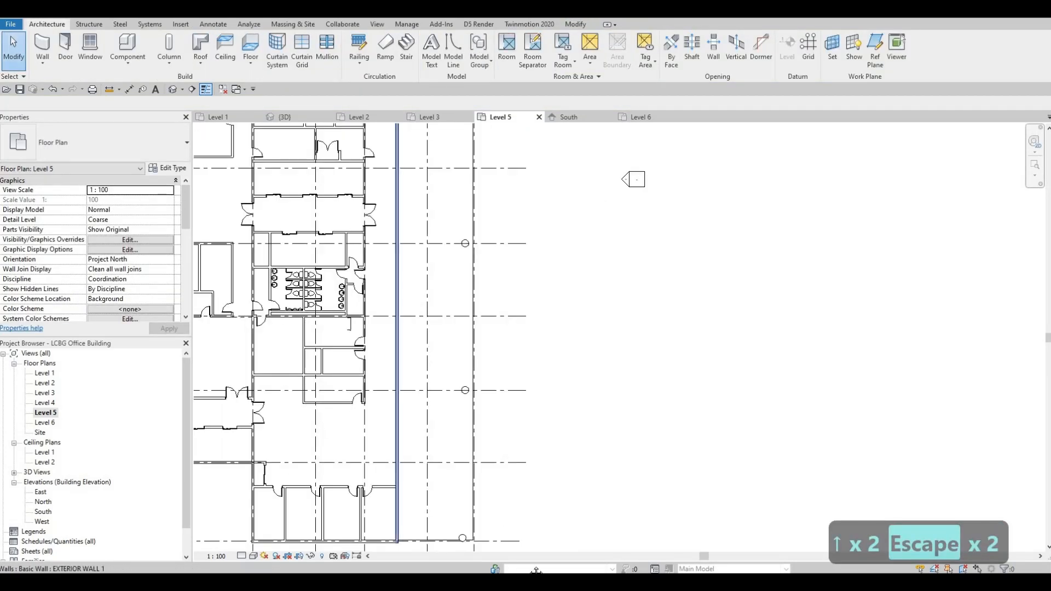
- Change the round column near grids E and 1 to the 600mm type
{"action": "scroll", "coordinate": [611, 344], "scroll_direction": "up", "scroll_amount": 5}
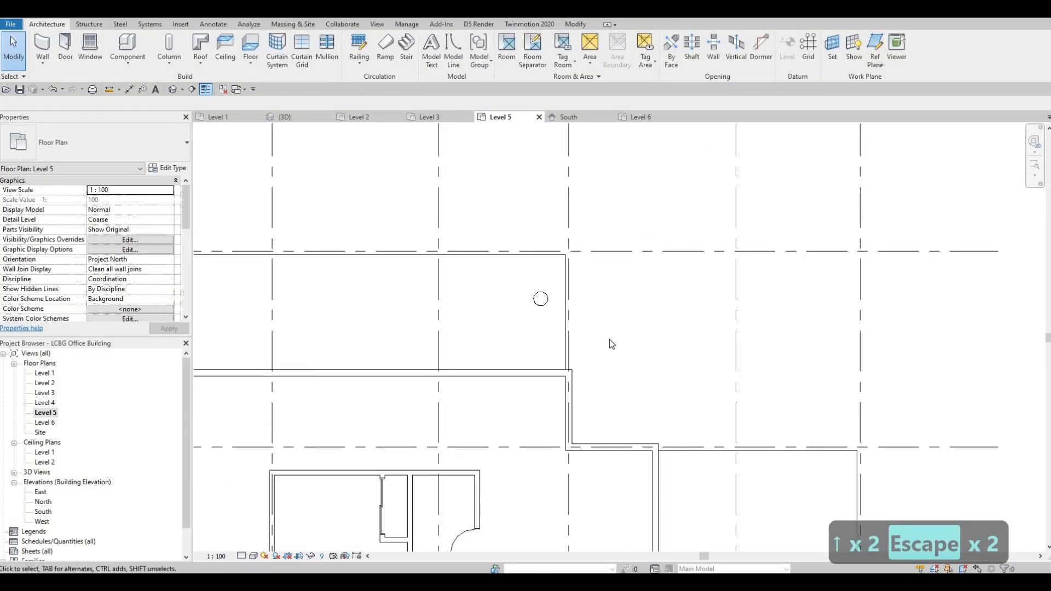
{"action": "scroll", "coordinate": [611, 344], "scroll_direction": "up", "scroll_amount": 1}
{"action": "left_click", "coordinate": [544, 301]}
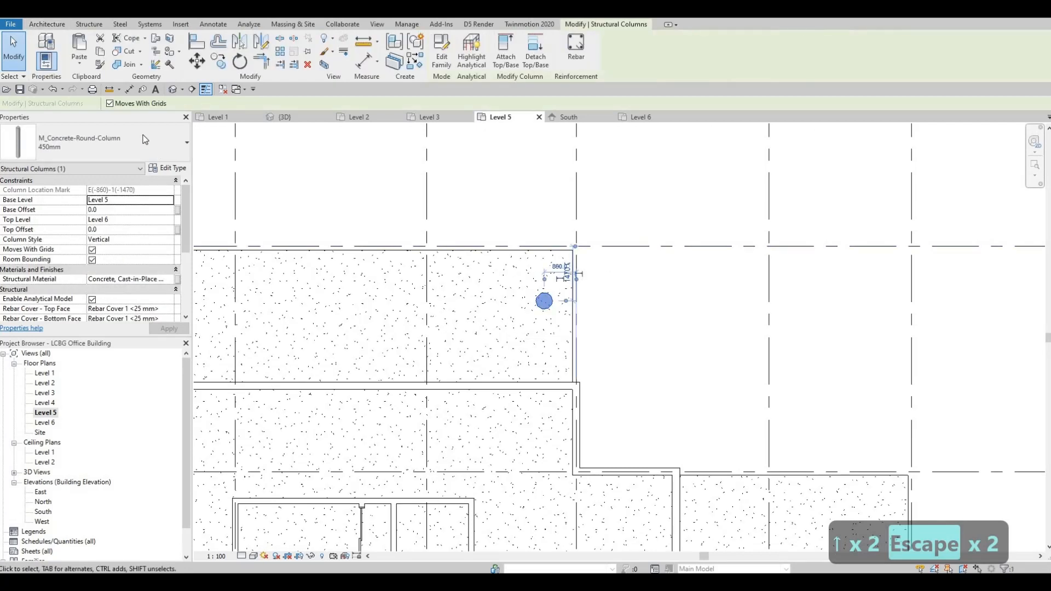
{"action": "left_click", "coordinate": [110, 144]}
{"action": "left_click", "coordinate": [66, 232]}
{"action": "scroll", "coordinate": [509, 313], "scroll_direction": "down", "scroll_amount": 1}
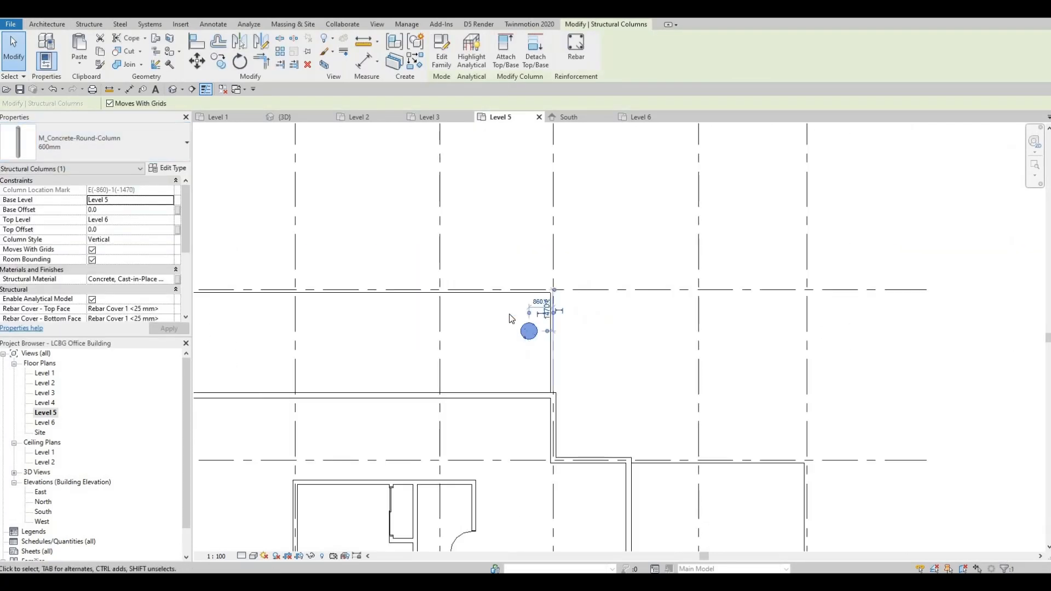
{"action": "key", "text": "Escape"}
{"action": "key", "text": "Escape"}
- Nudge the 600 mm column near grids E and 1 slightly southward and check the roof corner in the 3D view
{"action": "left_click", "coordinate": [543, 357]}
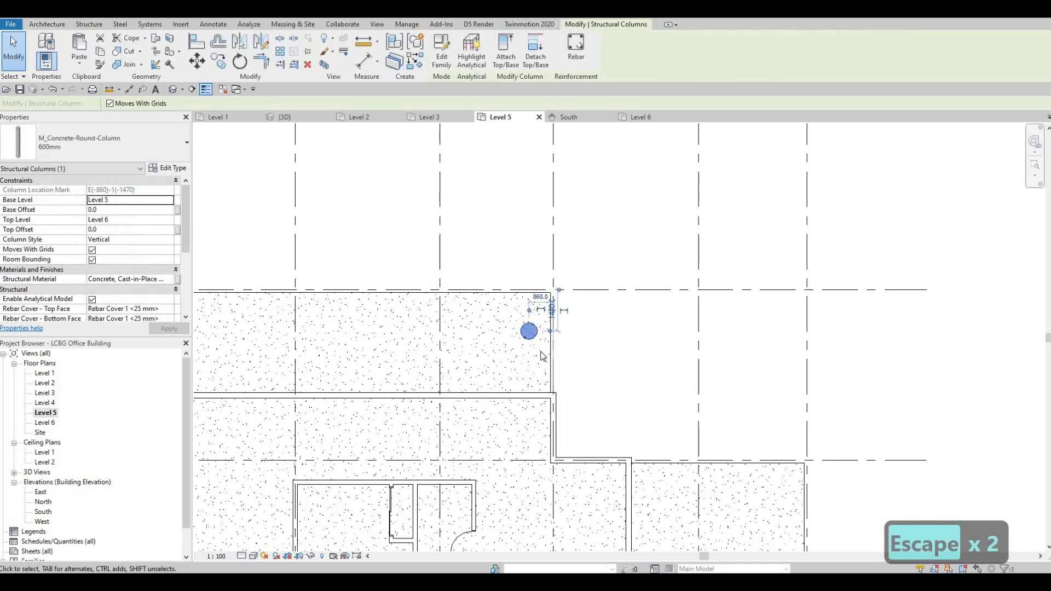
{"action": "key", "text": "Down"}
{"action": "key", "text": "Down"}
{"action": "key", "text": "Down"}
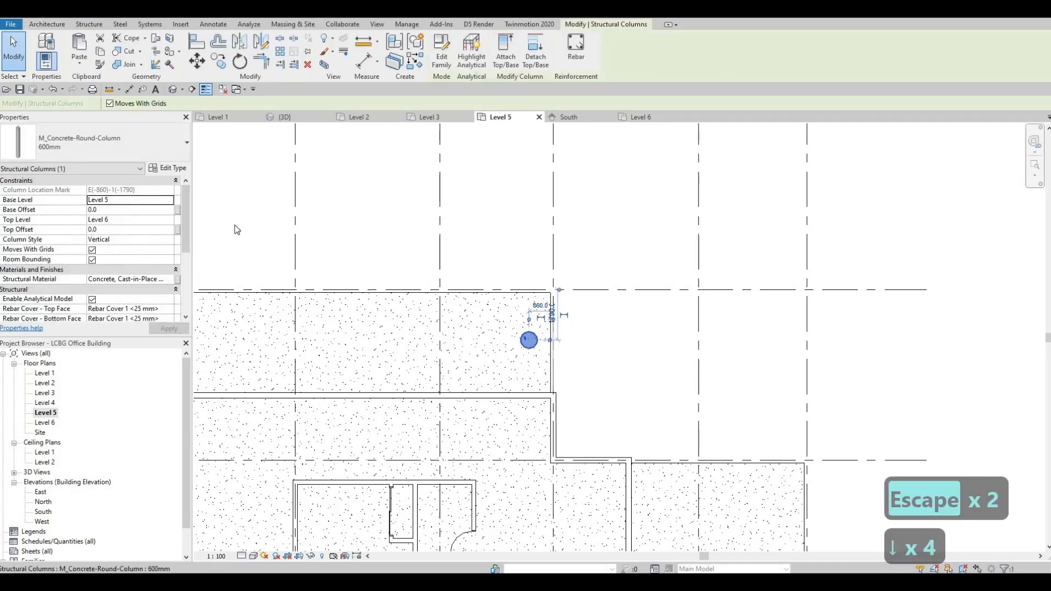
{"action": "scroll", "coordinate": [547, 329], "scroll_direction": "down", "scroll_amount": 3}
{"action": "key", "text": "Escape"}
{"action": "key", "text": "Escape"}
{"action": "left_click", "coordinate": [285, 116]}
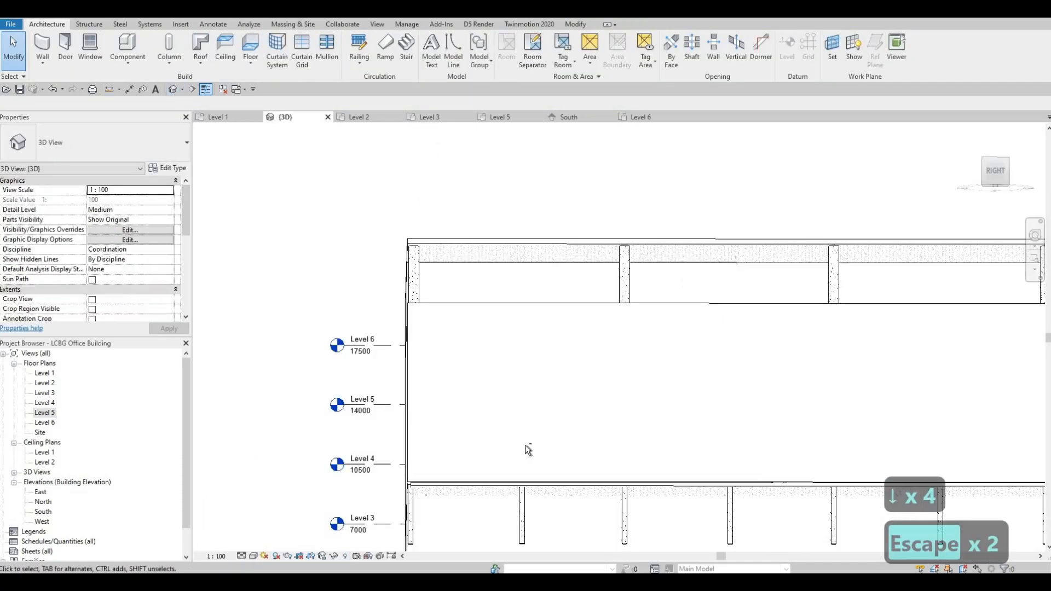
{"action": "mouse_move", "coordinate": [527, 448]}
{"action": "middle_mouse_down", "text": "shift"}
{"action": "mouse_move", "coordinate": [695, 418]}
{"action": "mouse_move", "coordinate": [668, 446]}
{"action": "mouse_move", "coordinate": [576, 429]}
{"action": "mouse_move", "coordinate": [492, 442]}
{"action": "middle_mouse_up", "text": "shift"}
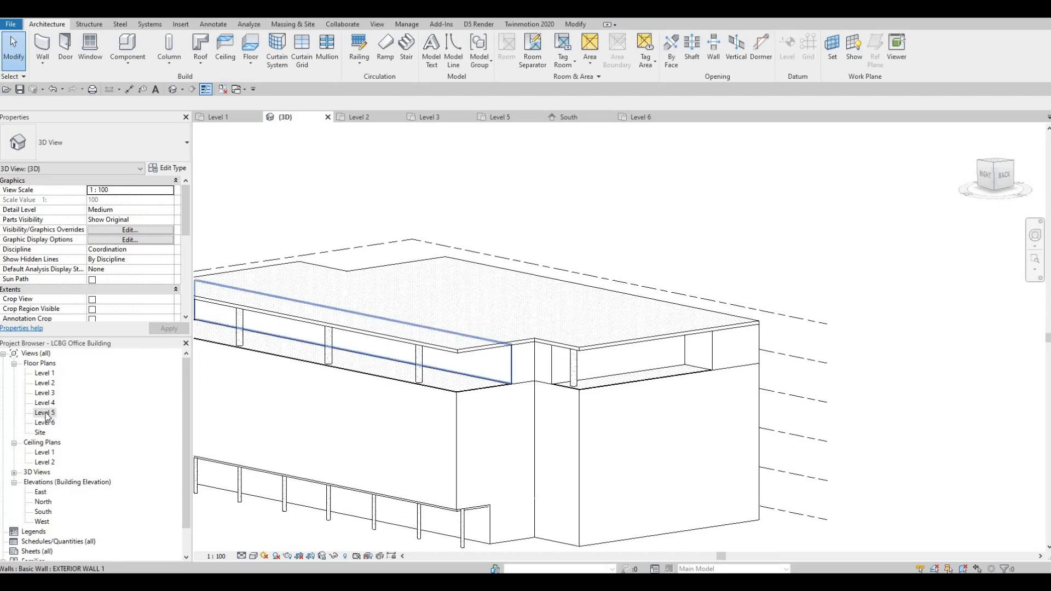
- In the Level 5 plan, copy the 600 mm column near grids E and 1 horizontally 8900 mm westward, beside grid C
{"action": "scroll", "coordinate": [549, 333], "scroll_direction": "up", "scroll_amount": 3}
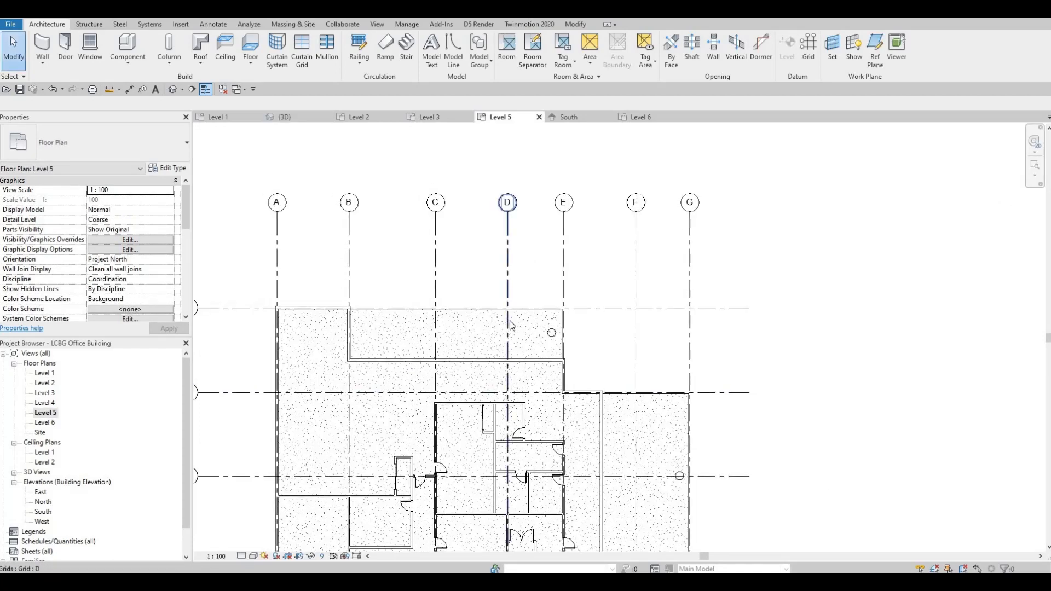
{"action": "key", "text": "Escape"}
{"action": "left_click", "coordinate": [540, 342]}
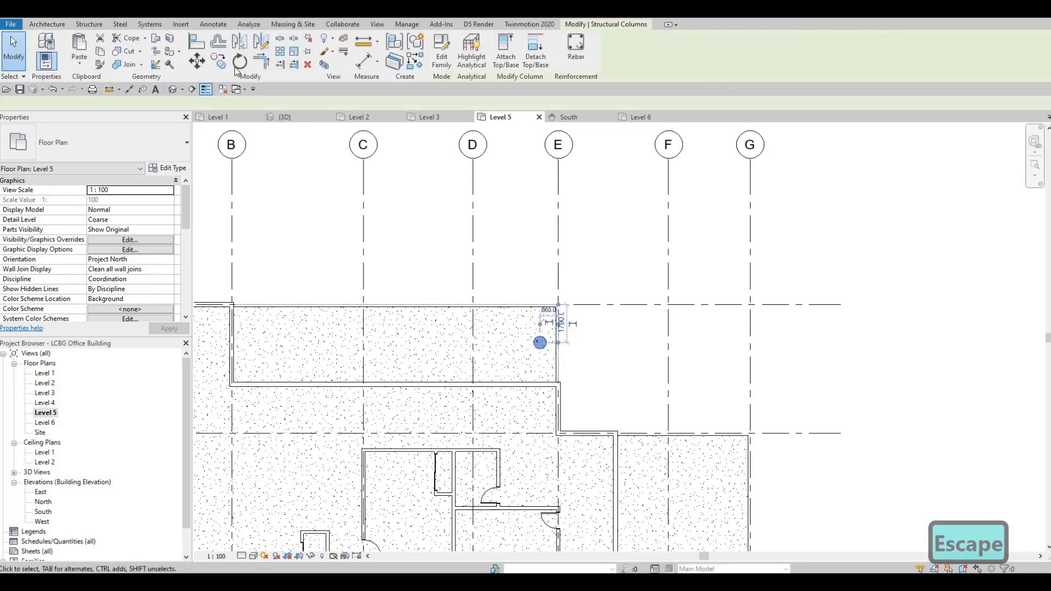
{"action": "key", "text": "c"}
{"action": "key", "text": "o"}
{"action": "left_click", "coordinate": [538, 263]}
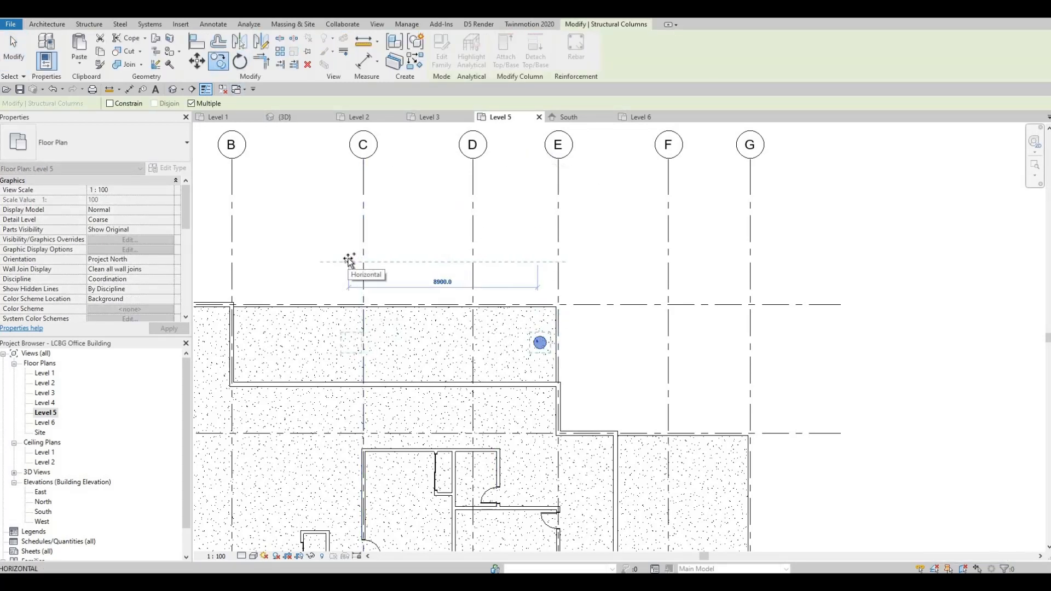
{"action": "left_click", "coordinate": [349, 262]}
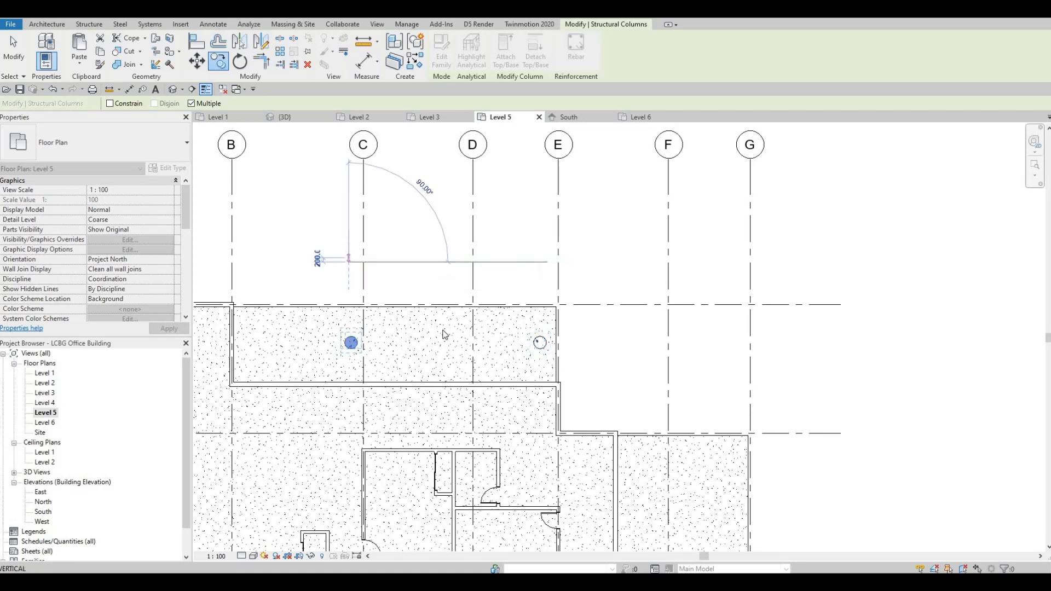
{"action": "key", "text": "Escape"}
{"action": "key", "text": "Escape"}
{"action": "key", "text": "Escape"}
{"action": "scroll", "coordinate": [509, 274], "scroll_direction": "down", "scroll_amount": 3}
{"action": "middle_click_drag", "start_coordinate": [572, 394], "coordinate": [562, 281]}
{"action": "scroll", "coordinate": [563, 281], "scroll_direction": "up", "scroll_amount": 1}
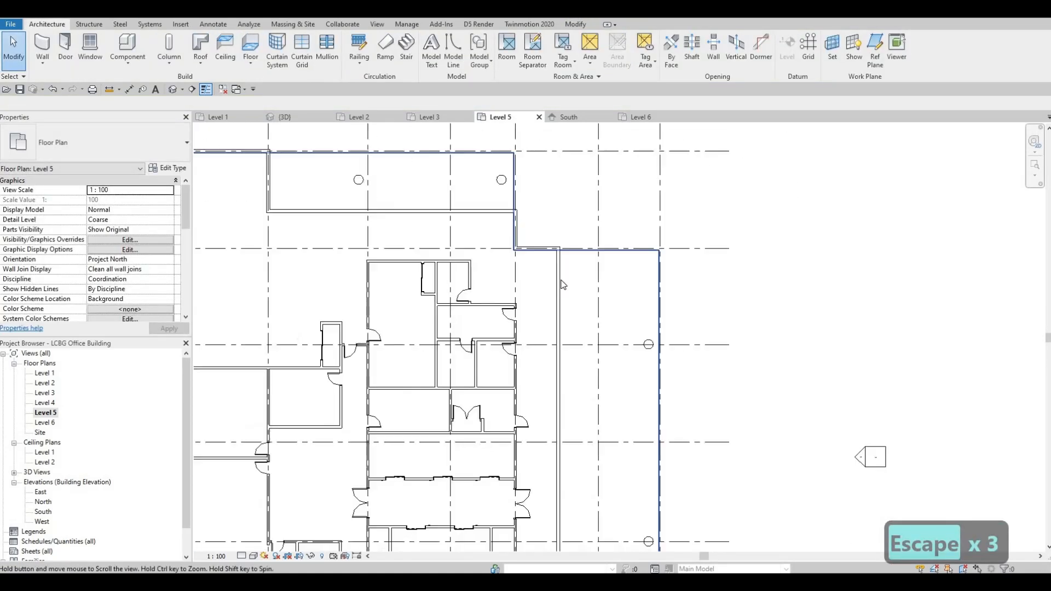
{"action": "scroll", "coordinate": [562, 281], "scroll_direction": "down", "scroll_amount": 3}
{"action": "middle_click_drag", "start_coordinate": [689, 364], "coordinate": [659, 315]}
{"action": "middle_click_drag", "start_coordinate": [594, 260], "coordinate": [567, 237]}
{"action": "scroll", "coordinate": [522, 209], "scroll_direction": "up", "scroll_amount": 2}
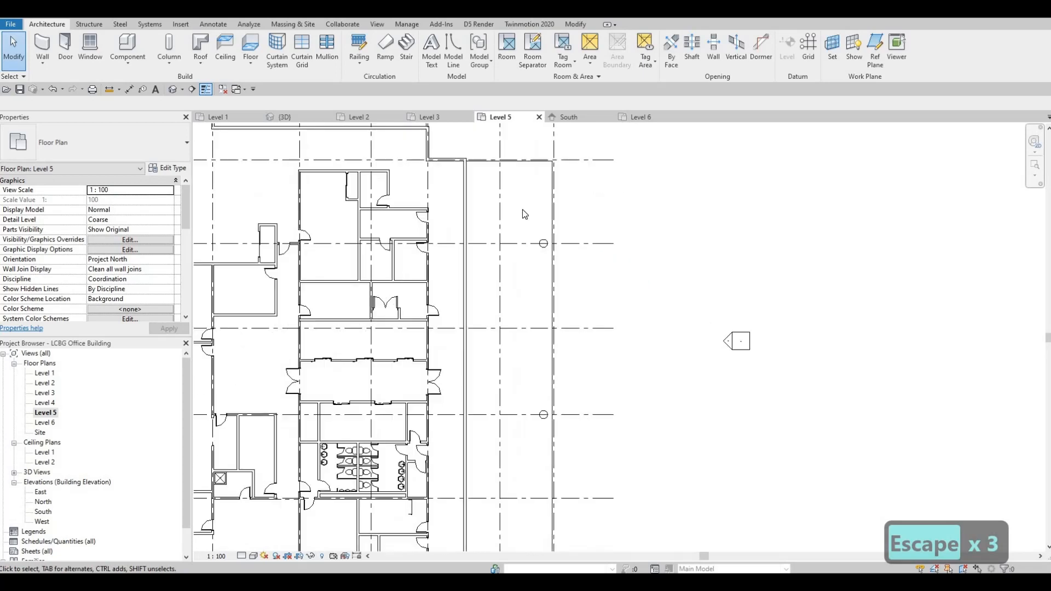
- Nudge the four 600 mm columns along grid G westward and slightly northward in the Level 5 plan
{"action": "scroll", "coordinate": [589, 440], "scroll_direction": "down", "scroll_amount": 3}
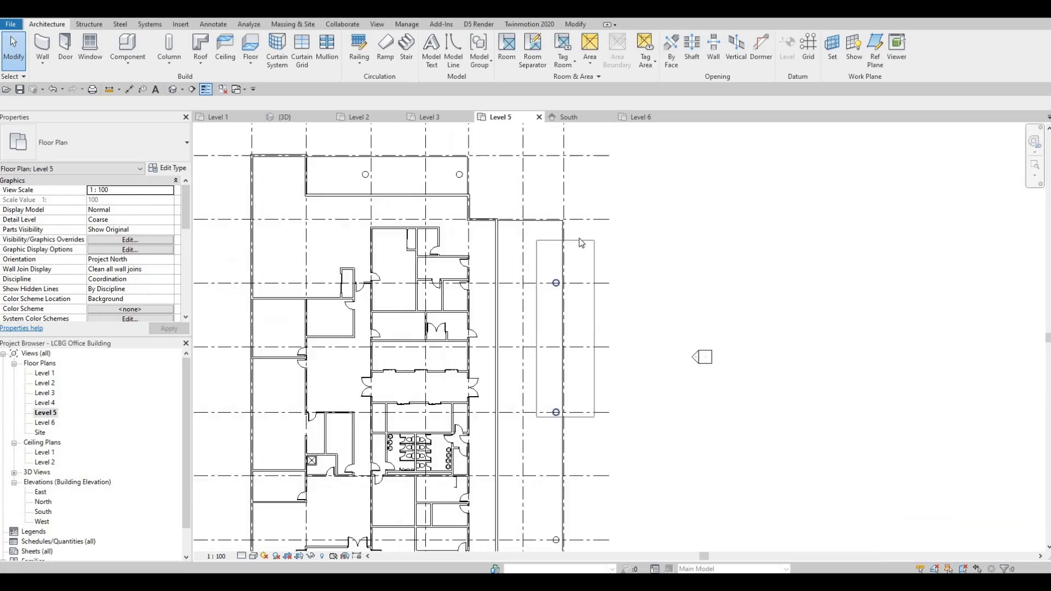
{"action": "middle_click_drag", "start_coordinate": [583, 481], "coordinate": [573, 445]}
{"action": "left_click", "coordinate": [573, 443]}
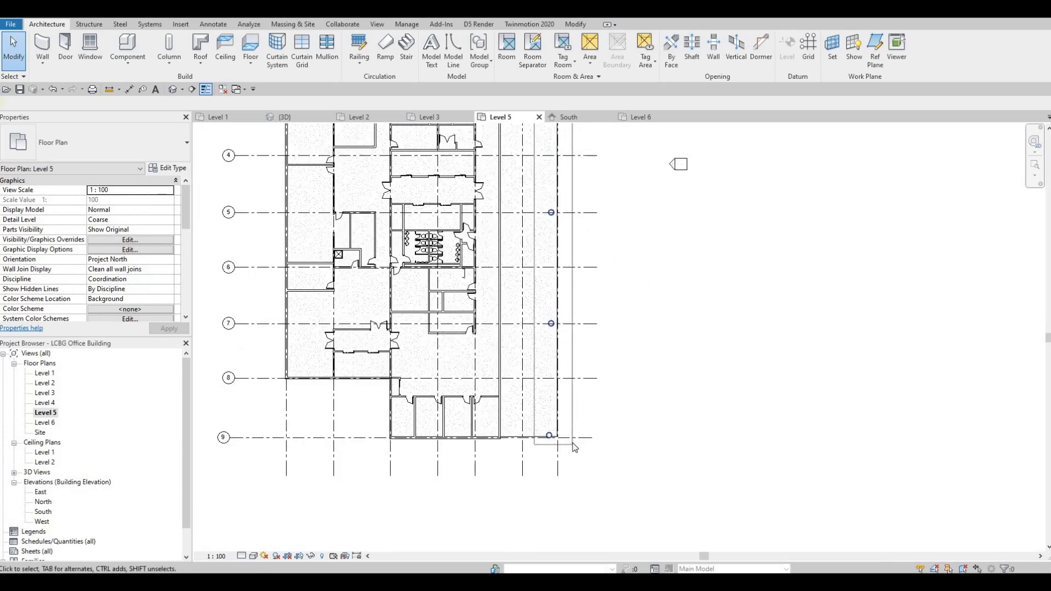
{"action": "key", "text": "Left"}
{"action": "key", "text": "Left"}
{"action": "key", "text": "Left"}
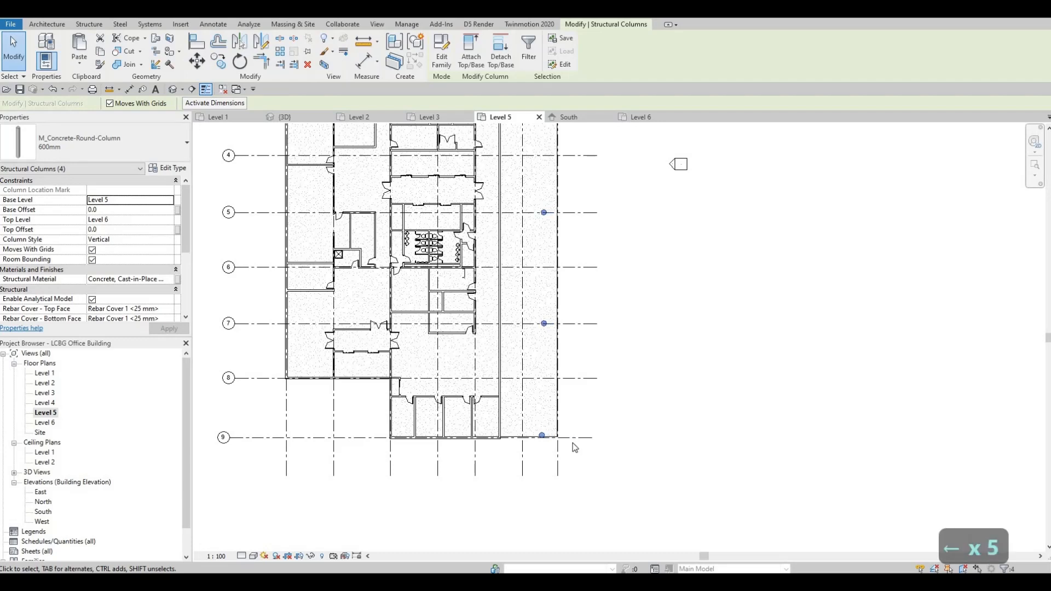
{"action": "key", "text": "Escape"}
{"action": "key", "text": "Escape"}
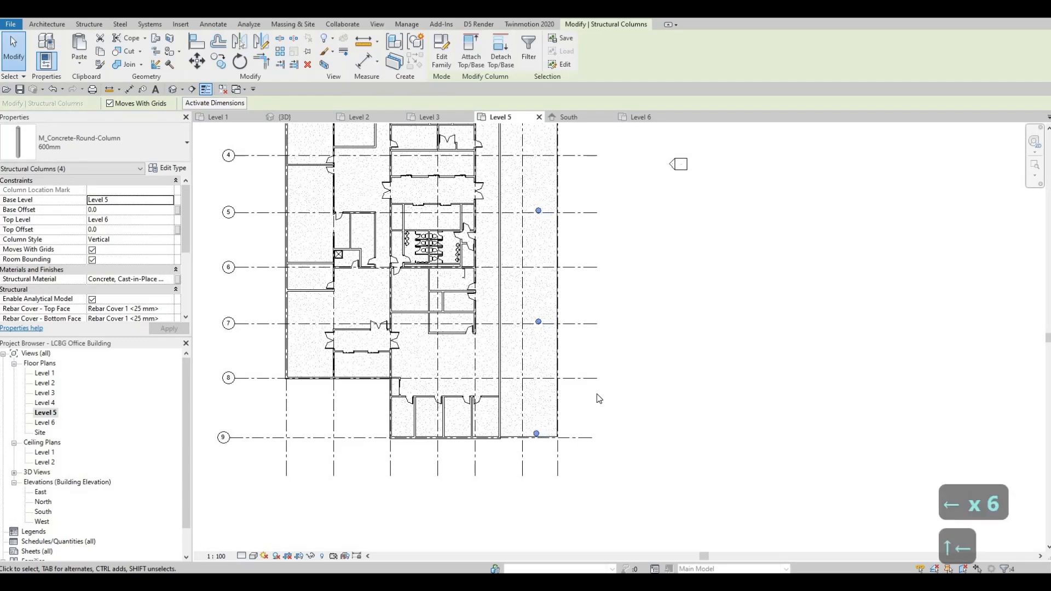
{"action": "middle_click_drag", "start_coordinate": [546, 132], "coordinate": [563, 273]}
{"action": "scroll", "coordinate": [564, 272], "scroll_direction": "up", "scroll_amount": 2}
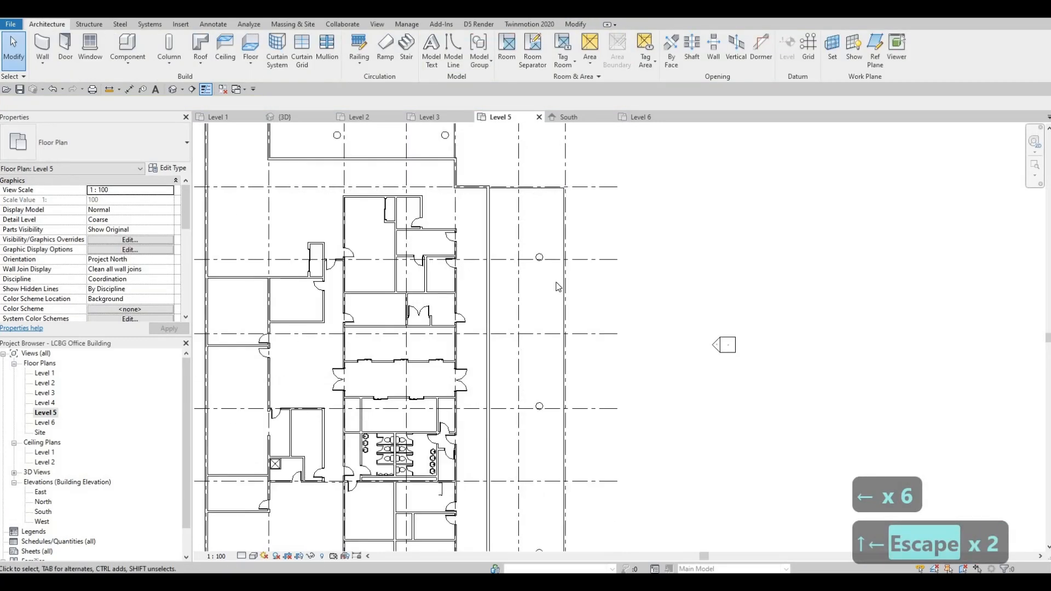
- Open the Level 6 roof's footprint for editing from the 3D view and start a rectangular boundary in the Level 5 plan
{"action": "left_click", "coordinate": [172, 89]}
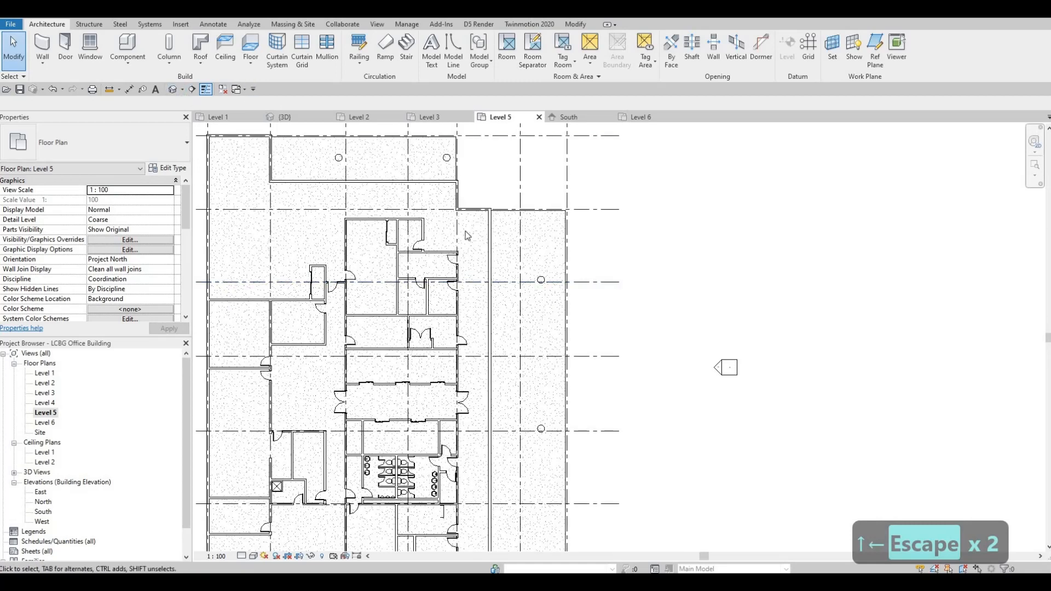
{"action": "middle_click_drag", "start_coordinate": [558, 171], "coordinate": [540, 293], "text": "shift"}
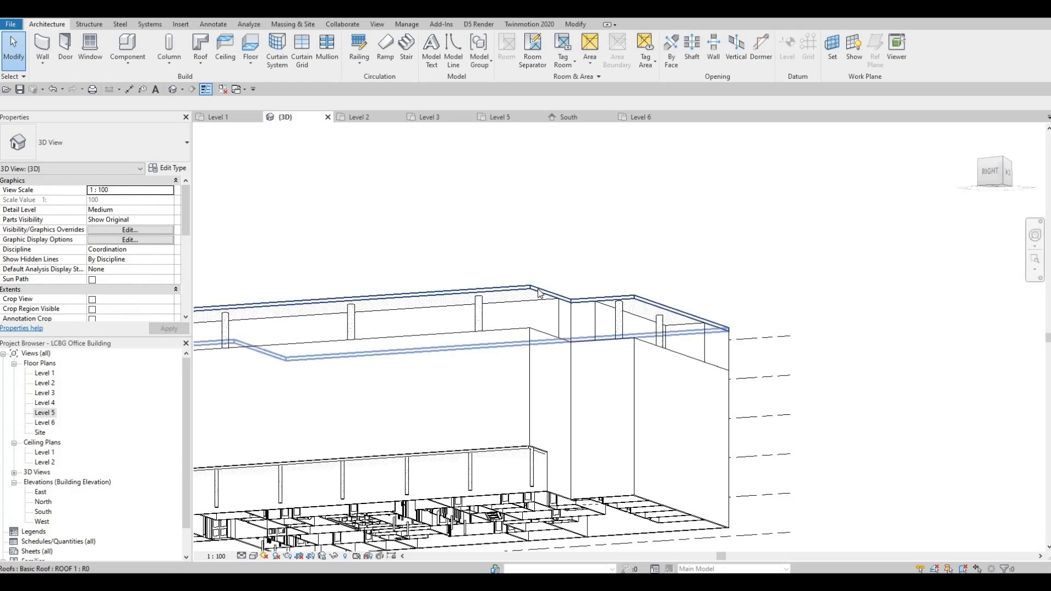
{"action": "double_click", "coordinate": [540, 293]}
{"action": "mouse_move", "coordinate": [563, 382]}
{"action": "middle_mouse_down", "text": "shift"}
{"action": "mouse_move", "coordinate": [563, 331]}
{"action": "mouse_move", "coordinate": [550, 309]}
{"action": "middle_mouse_up", "text": "shift"}
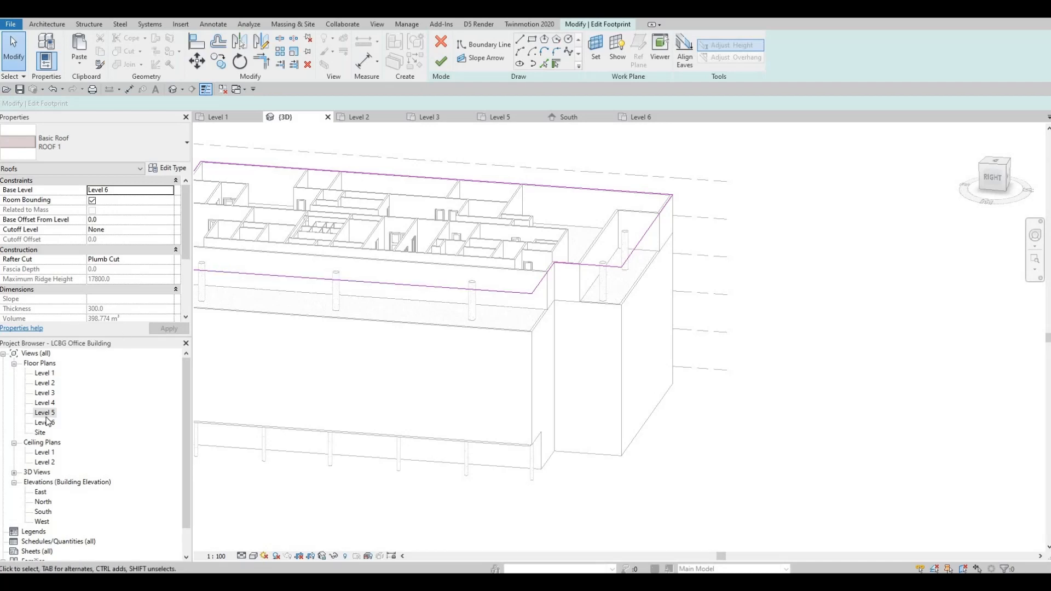
{"action": "left_click", "coordinate": [499, 117]}
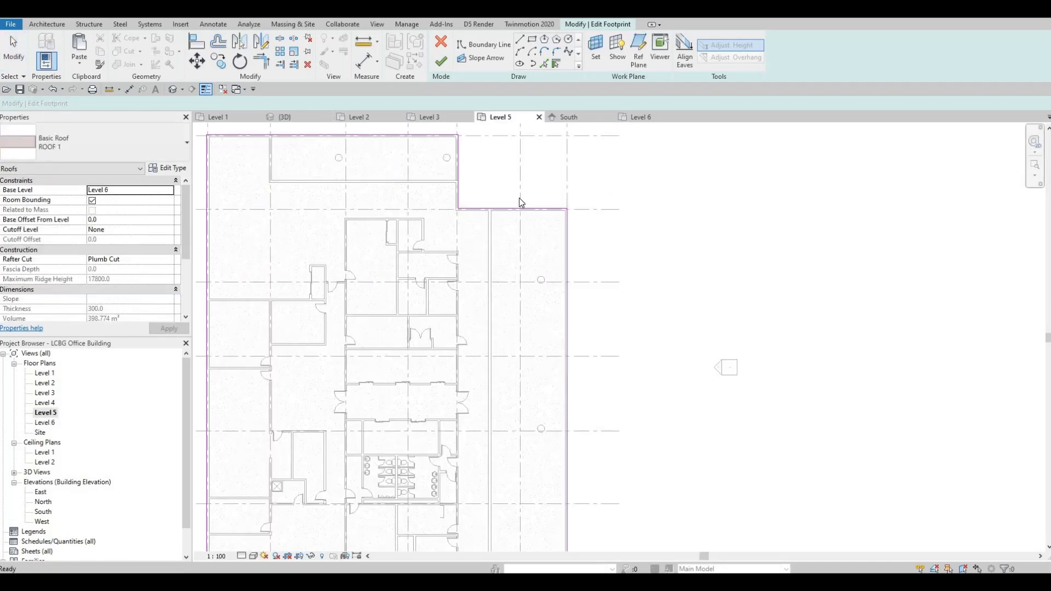
{"action": "middle_click_drag", "start_coordinate": [454, 364], "coordinate": [515, 258]}
{"action": "scroll", "coordinate": [515, 258], "scroll_direction": "down", "scroll_amount": 2}
{"action": "middle_click_drag", "start_coordinate": [524, 189], "coordinate": [510, 278]}
{"action": "middle_click_drag", "start_coordinate": [520, 141], "coordinate": [521, 170]}
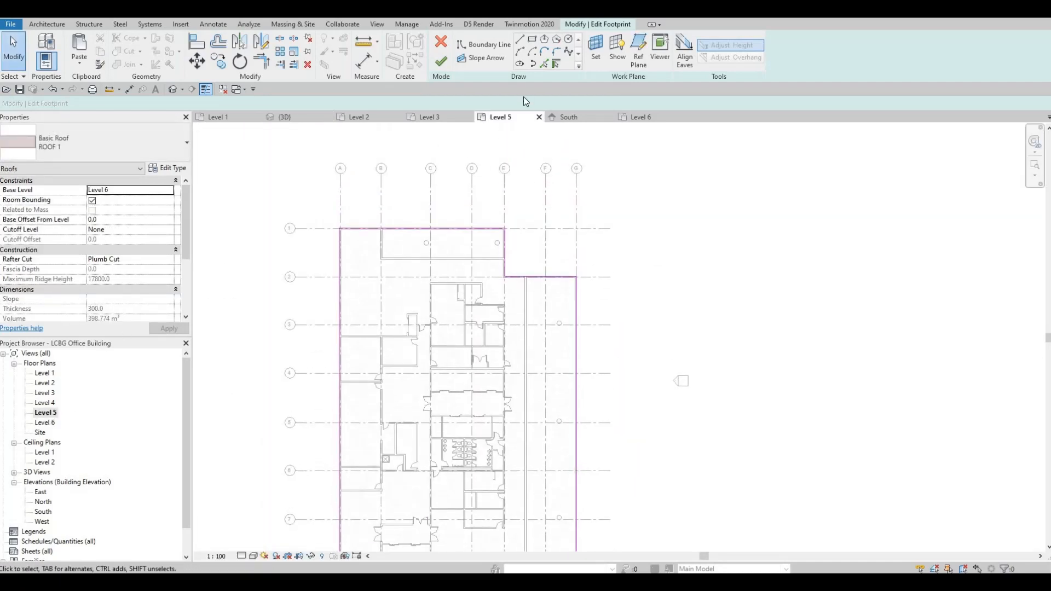
{"action": "scroll", "coordinate": [526, 144], "scroll_direction": "up", "scroll_amount": 1}
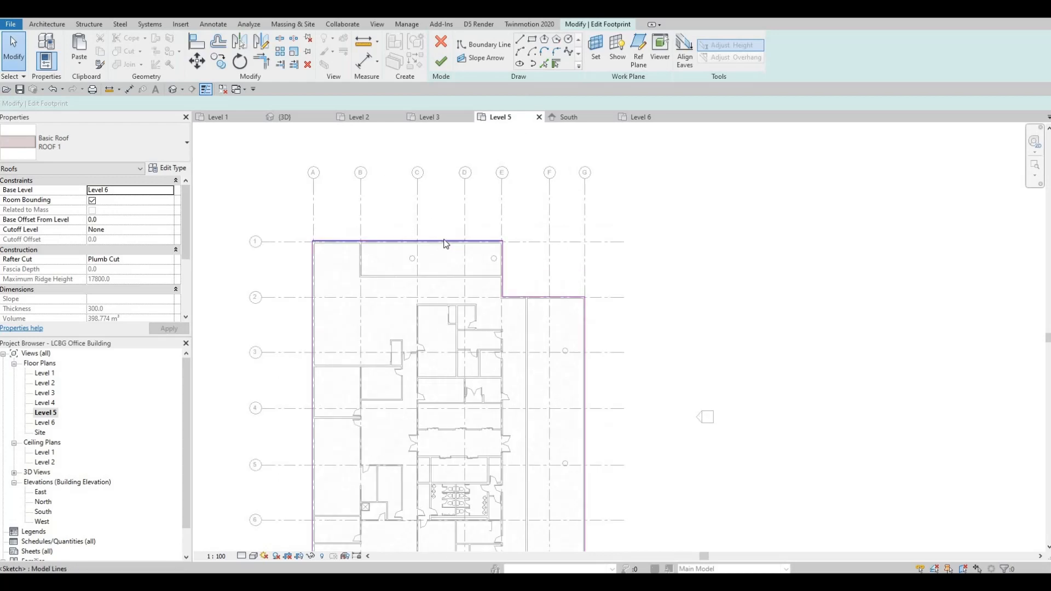
{"action": "scroll", "coordinate": [497, 242], "scroll_direction": "up", "scroll_amount": 2}
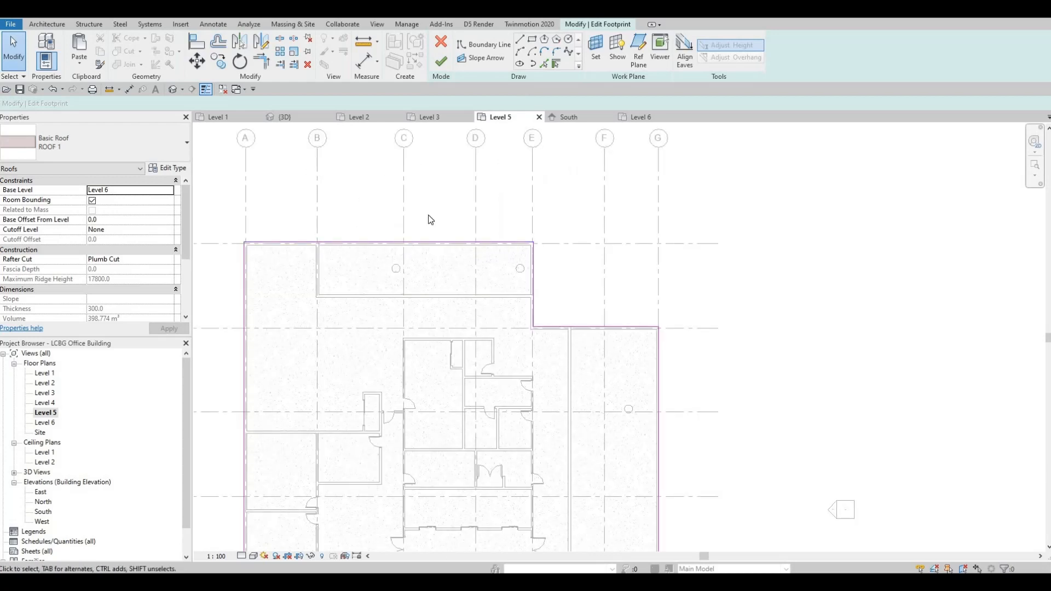
{"action": "middle_click_drag", "start_coordinate": [465, 221], "coordinate": [496, 222]}
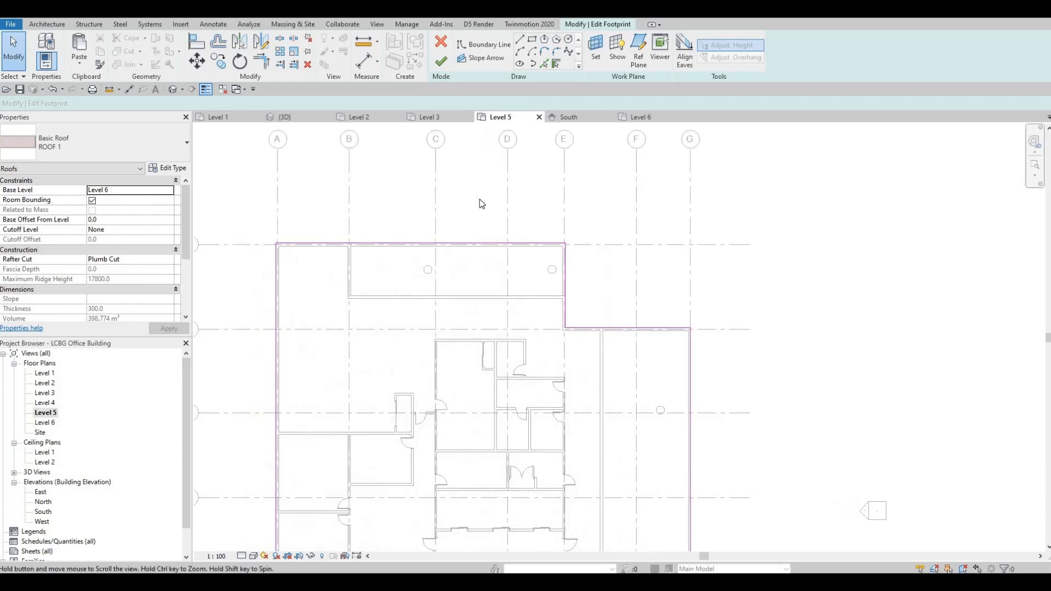
{"action": "left_click", "coordinate": [530, 41]}
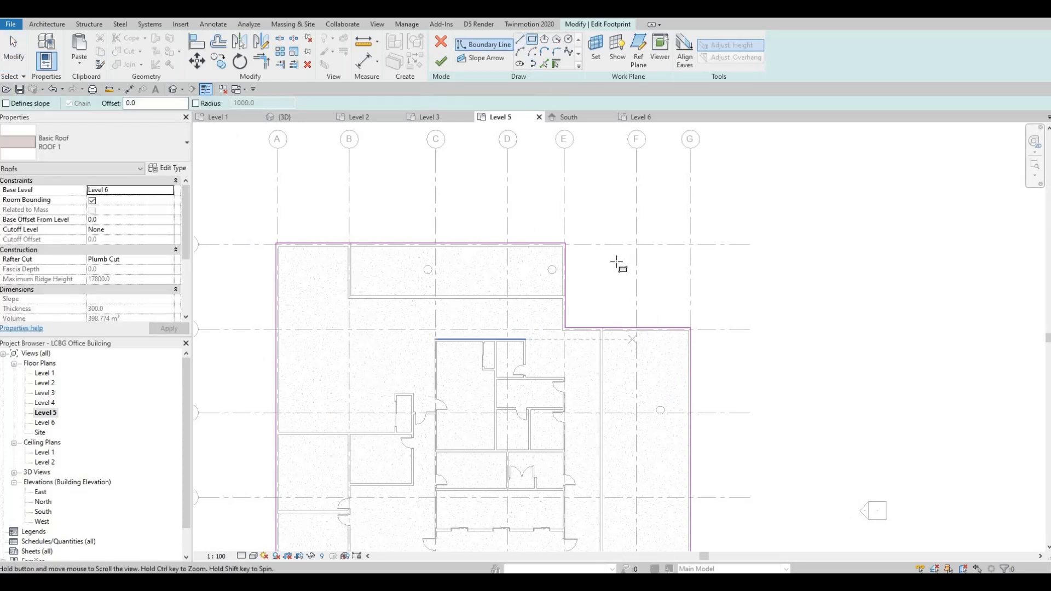
{"action": "middle_click_drag", "start_coordinate": [629, 351], "coordinate": [617, 265]}
{"action": "scroll", "coordinate": [614, 261], "scroll_direction": "up", "scroll_amount": 1}
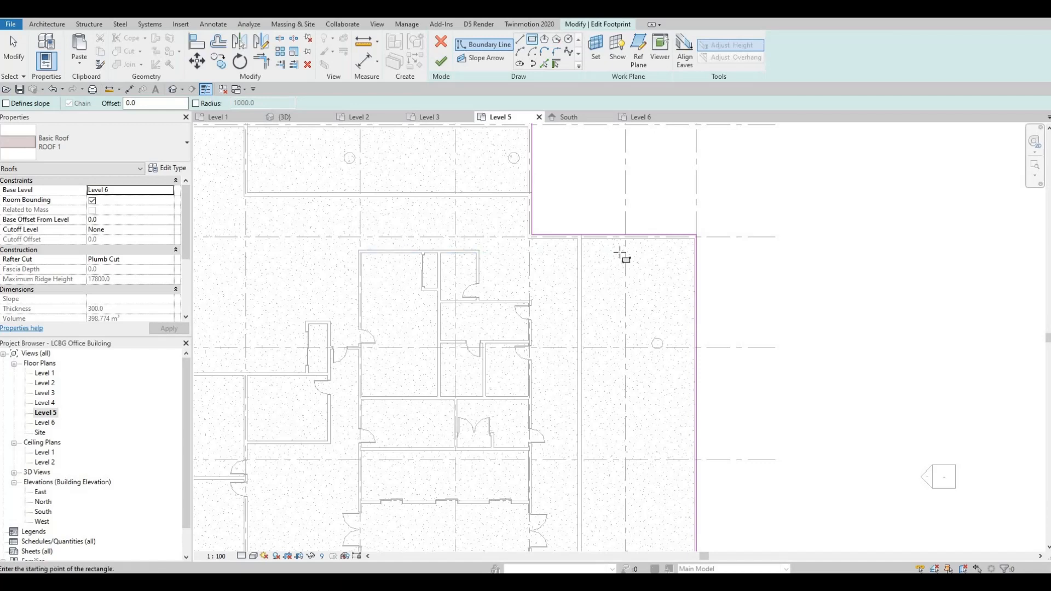
{"action": "scroll", "coordinate": [628, 243], "scroll_direction": "down", "scroll_amount": 1}
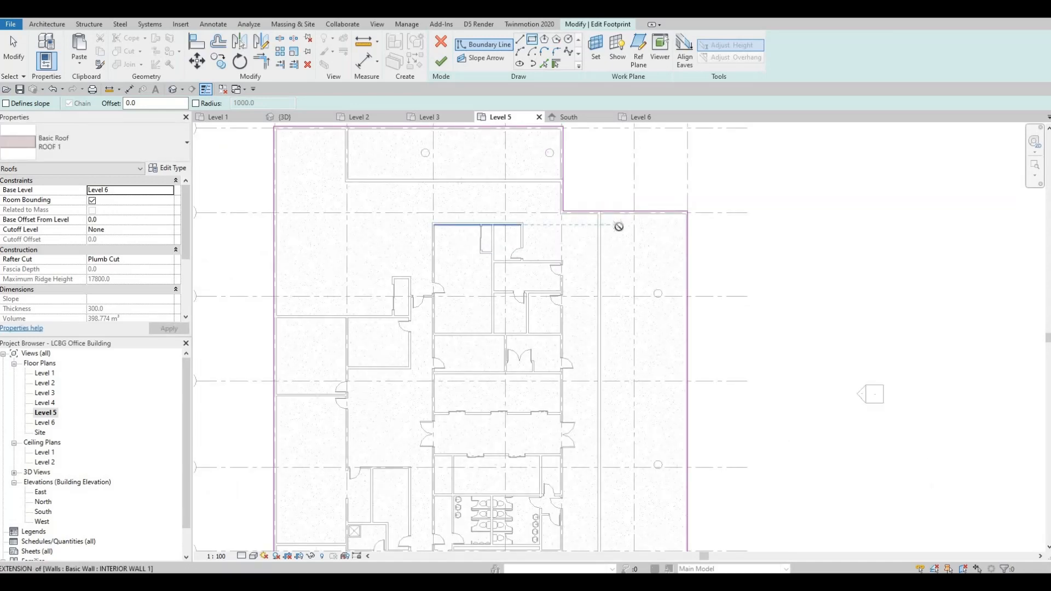
{"action": "left_click", "coordinate": [621, 236]}
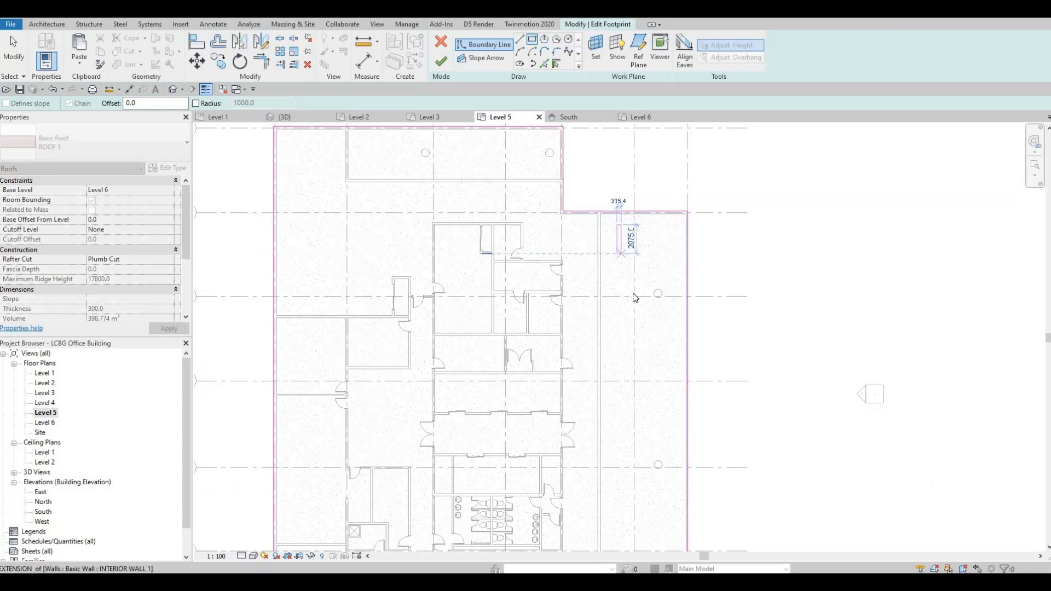
{"action": "key", "text": "Escape"}
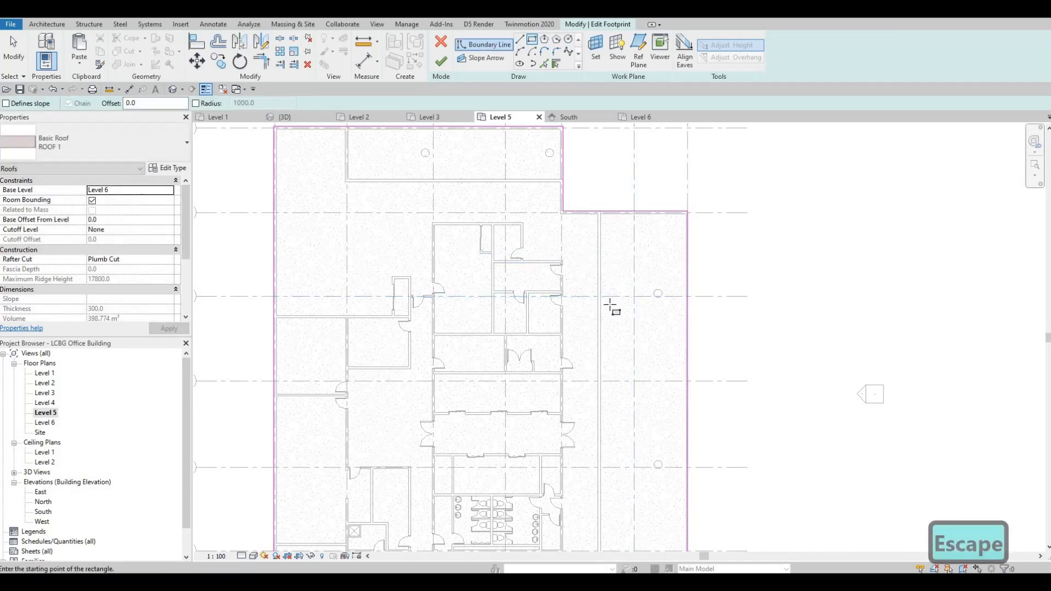
- Sketch a rectangular roof opening of 3900 by 8700 mm across grid 4, between the columns on grids 3 and 5
{"action": "middle_click_drag", "start_coordinate": [611, 320], "coordinate": [623, 221]}
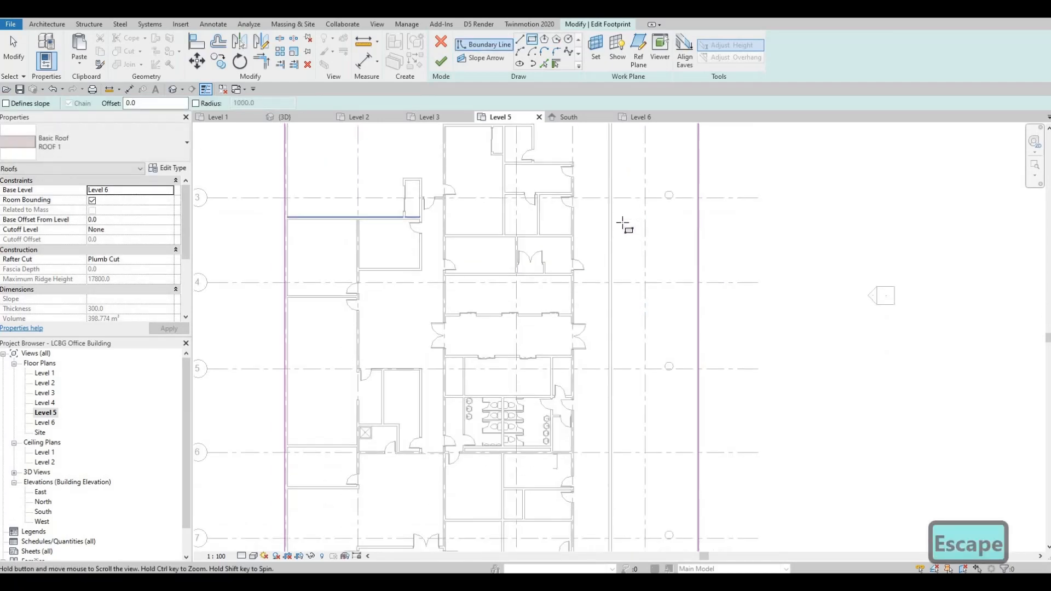
{"action": "scroll", "coordinate": [623, 221], "scroll_direction": "down", "scroll_amount": 1}
{"action": "left_click", "coordinate": [623, 219]}
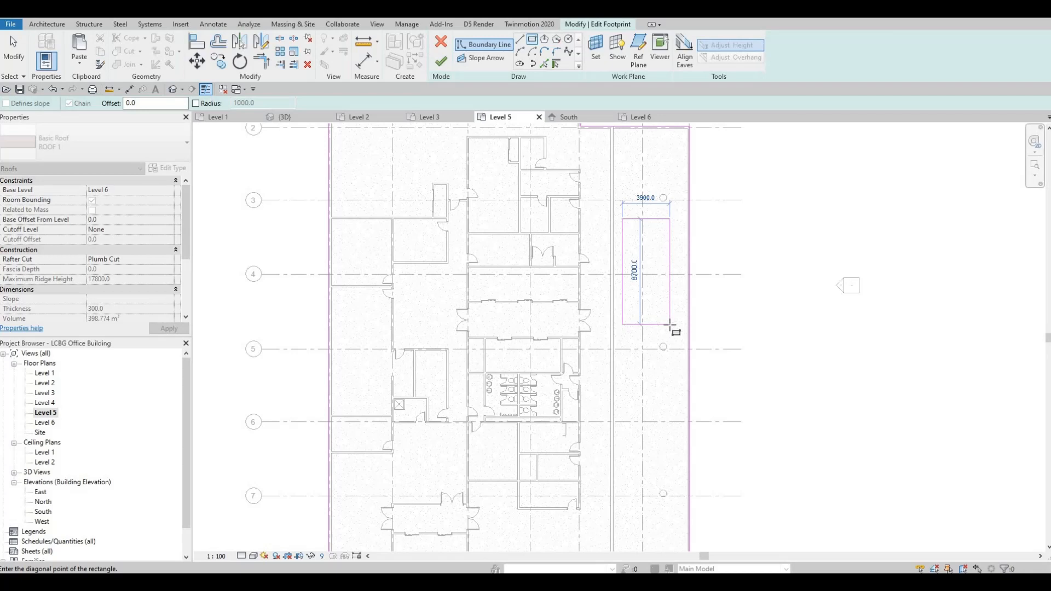
{"action": "key", "text": "Escape"}
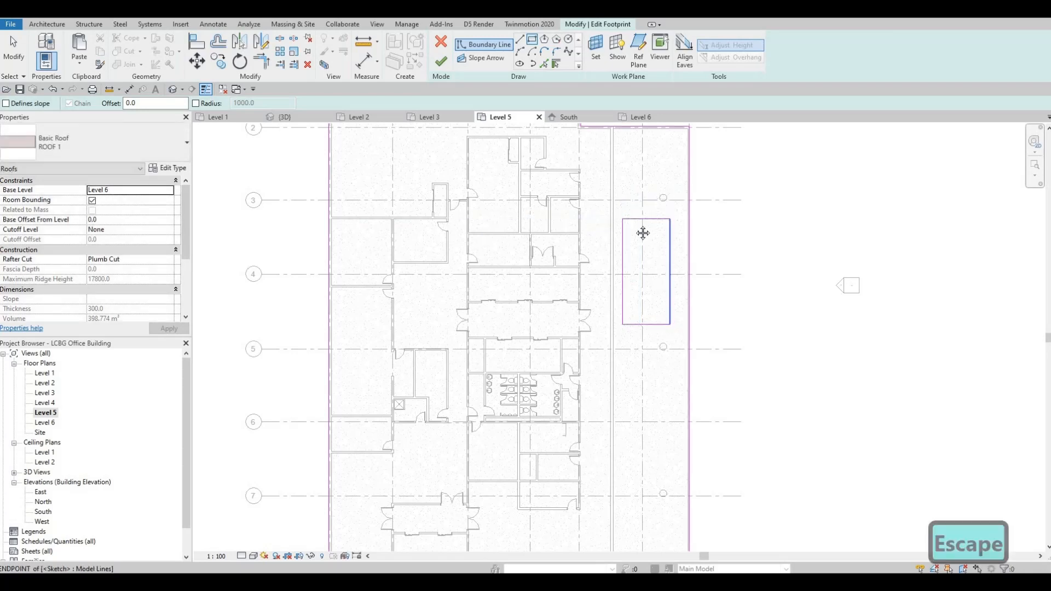
{"action": "key", "text": "Escape"}
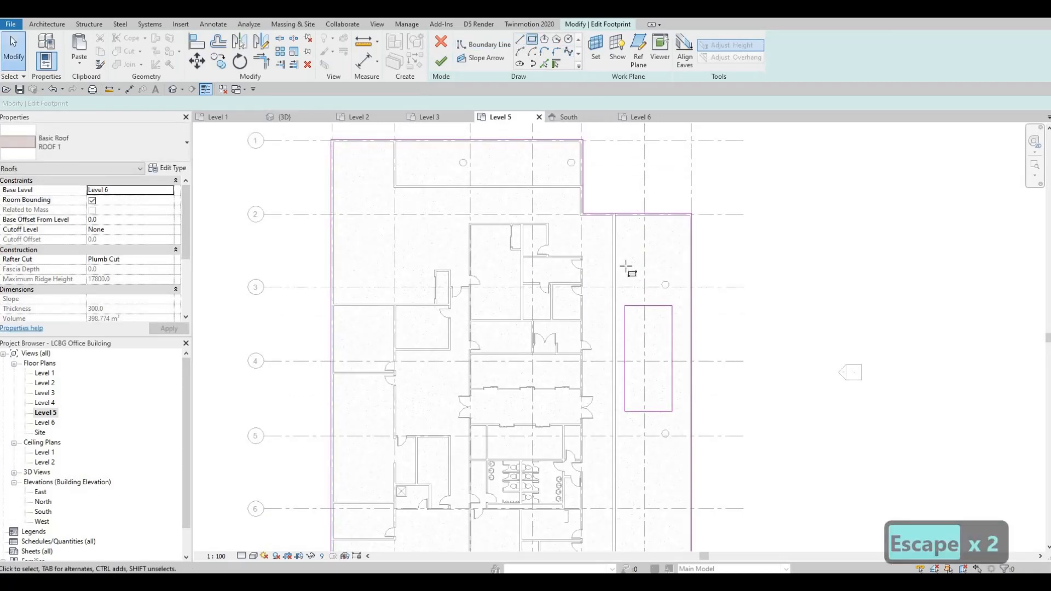
- Sketch a narrow rectangular opening about 686 by 3860 mm north of the large one, between grids 2 and 3
{"action": "scroll", "coordinate": [646, 219], "scroll_direction": "up", "scroll_amount": 2}
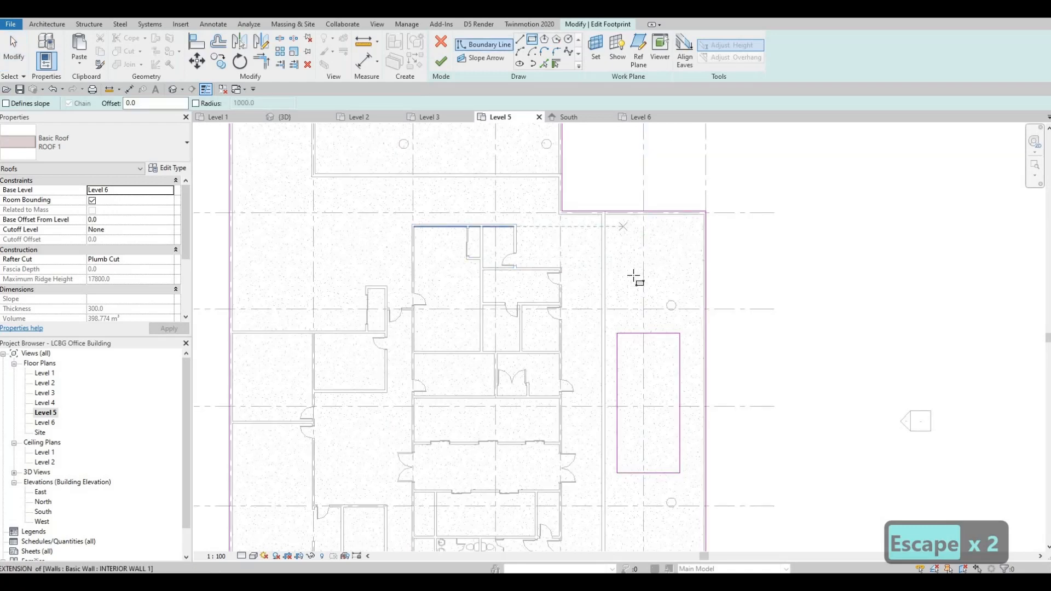
{"action": "left_click", "coordinate": [624, 226]}
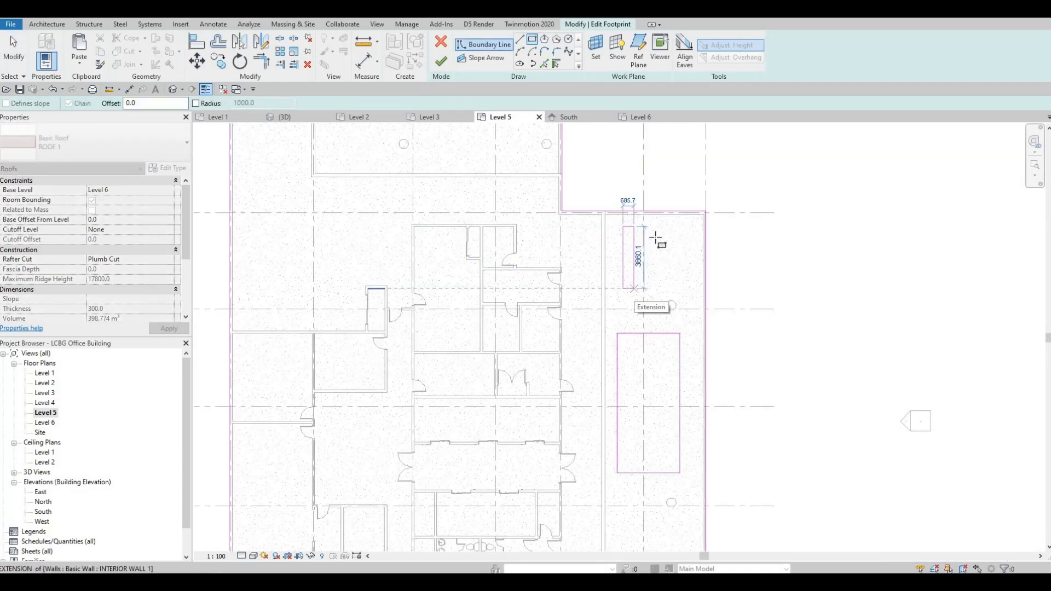
{"action": "left_click", "coordinate": [634, 289]}
{"action": "key", "text": "Escape"}
{"action": "key", "text": "Escape"}
{"action": "scroll", "coordinate": [631, 241], "scroll_direction": "up", "scroll_amount": 1}
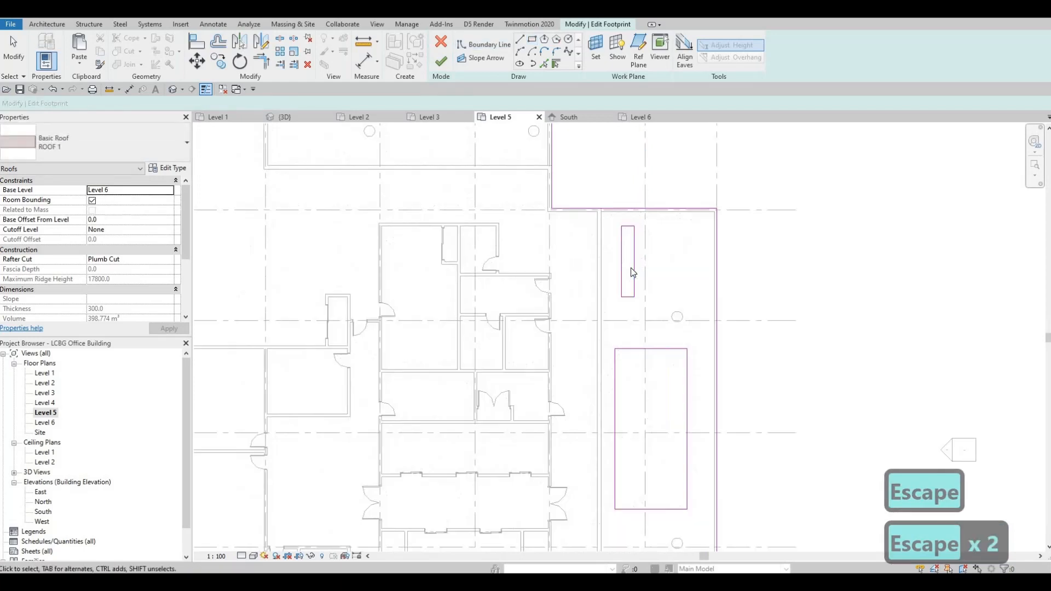
{"action": "key", "text": "Escape"}
- Align the narrow opening's west edge with the large opening's west edge and shift its east edge westward to narrow it
{"action": "scroll", "coordinate": [628, 279], "scroll_direction": "up", "scroll_amount": 1}
{"action": "key", "text": "a"}
{"action": "key", "text": "l"}
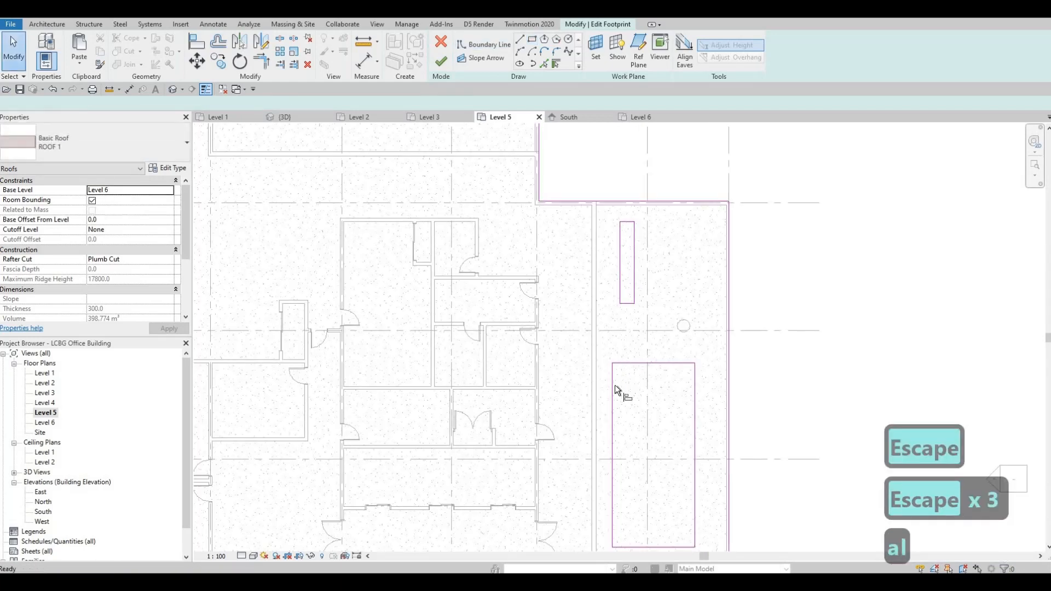
{"action": "left_click", "coordinate": [613, 385]}
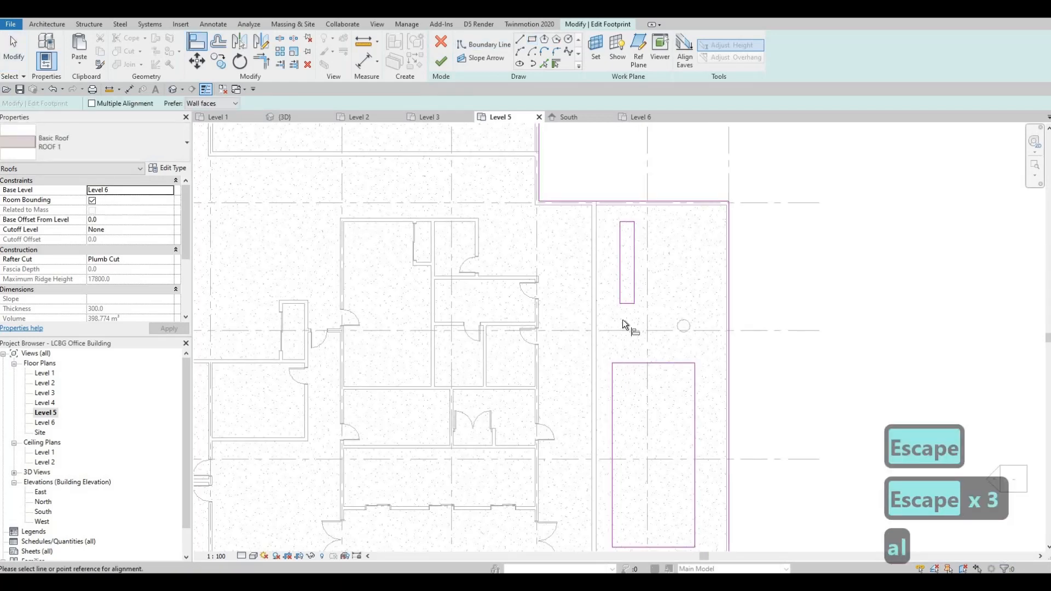
{"action": "left_click", "coordinate": [623, 254]}
{"action": "key", "text": "Escape"}
{"action": "key", "text": "Escape"}
{"action": "left_click", "coordinate": [632, 255]}
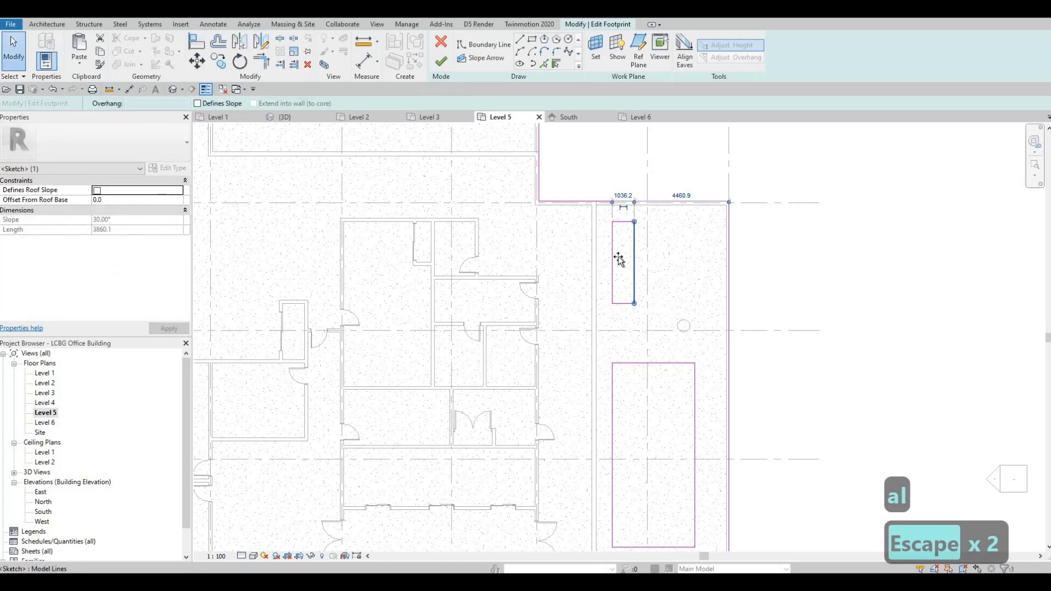
{"action": "key", "text": "Escape"}
{"action": "key", "text": "Escape"}
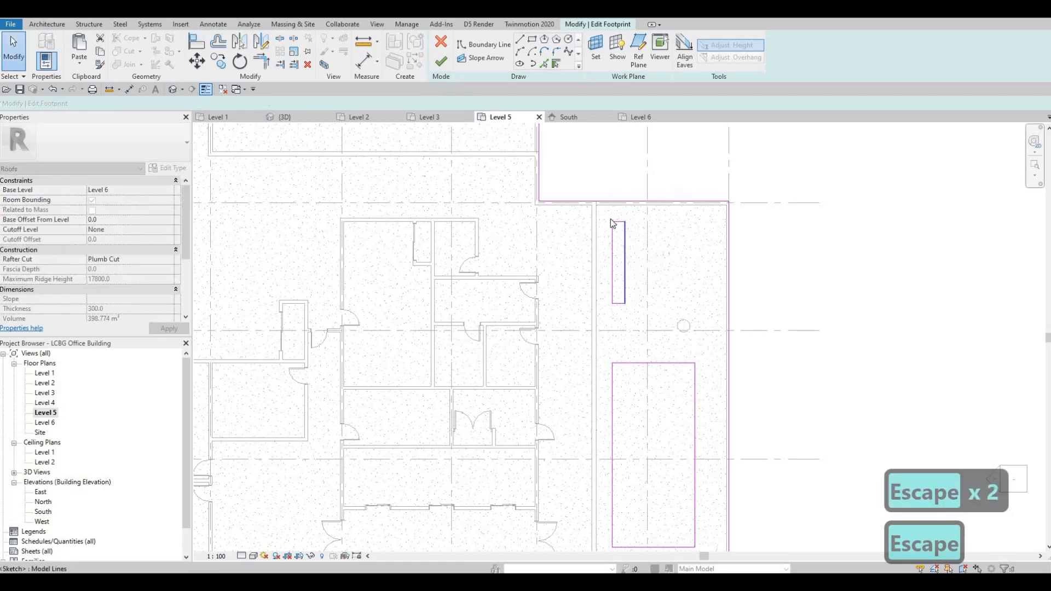
- Copy the narrow opening 1500 mm eastward and place a second copy beyond it at similar spacing
{"action": "left_click_drag", "start_coordinate": [603, 214], "coordinate": [644, 318]}
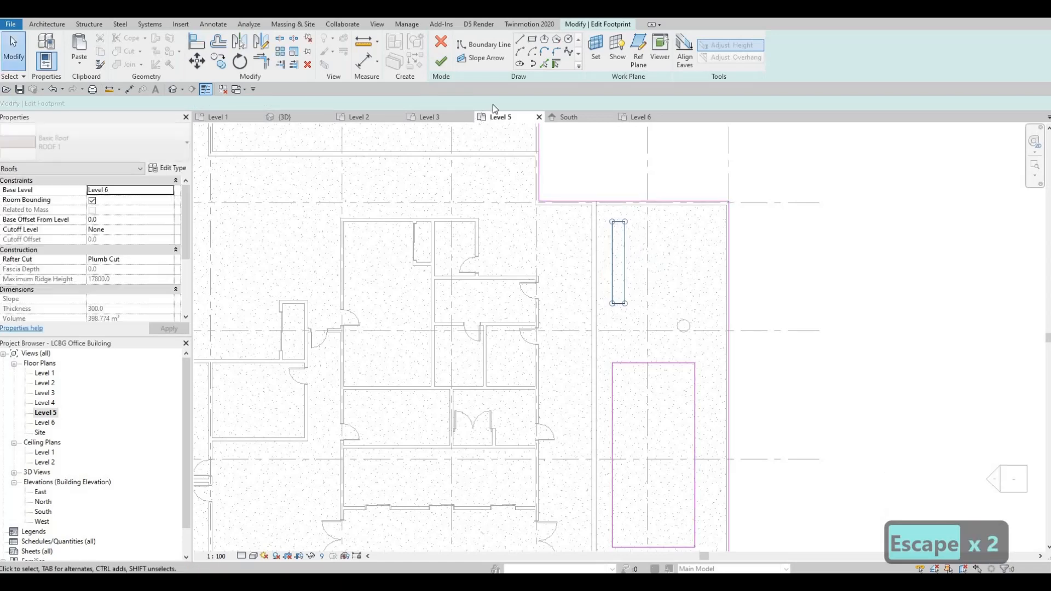
{"action": "key", "text": "c"}
{"action": "key", "text": "o"}
{"action": "left_click", "coordinate": [638, 257]}
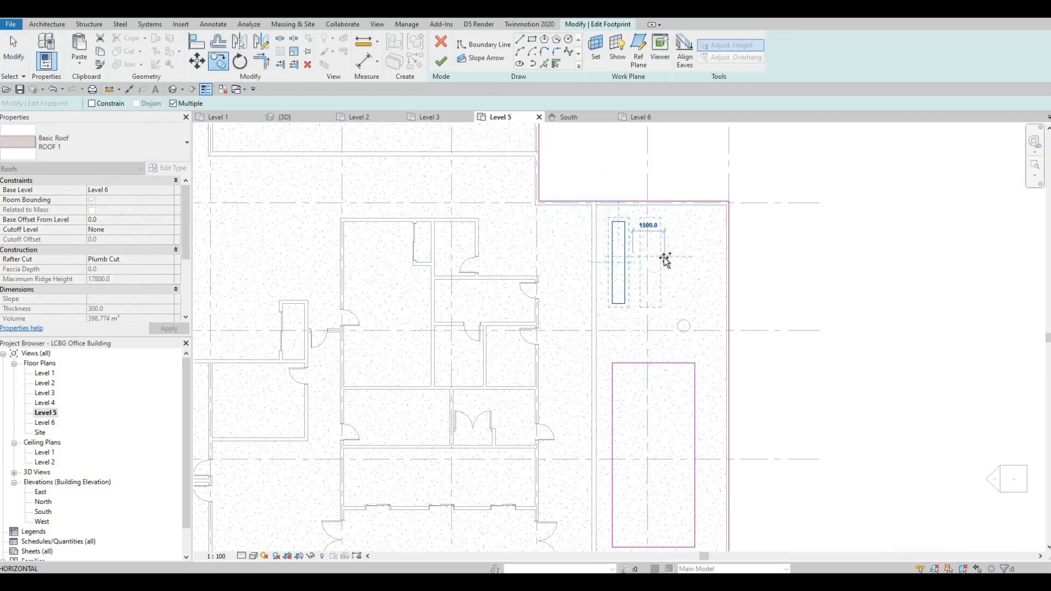
{"action": "left_click", "coordinate": [664, 256]}
{"action": "middle_click_drag", "start_coordinate": [679, 277], "coordinate": [678, 253]}
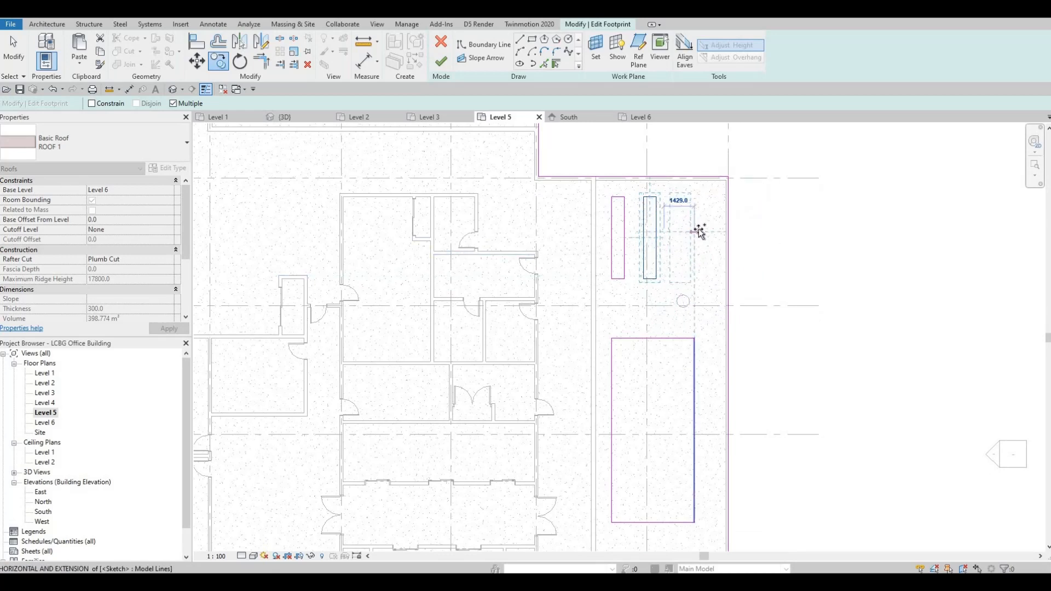
{"action": "key", "text": "Escape"}
{"action": "key", "text": "Escape"}
- Copy the large roof opening southward twice, placing the copies across grid 6 and grid 8 between the columns
{"action": "scroll", "coordinate": [650, 168], "scroll_direction": "down", "scroll_amount": 4}
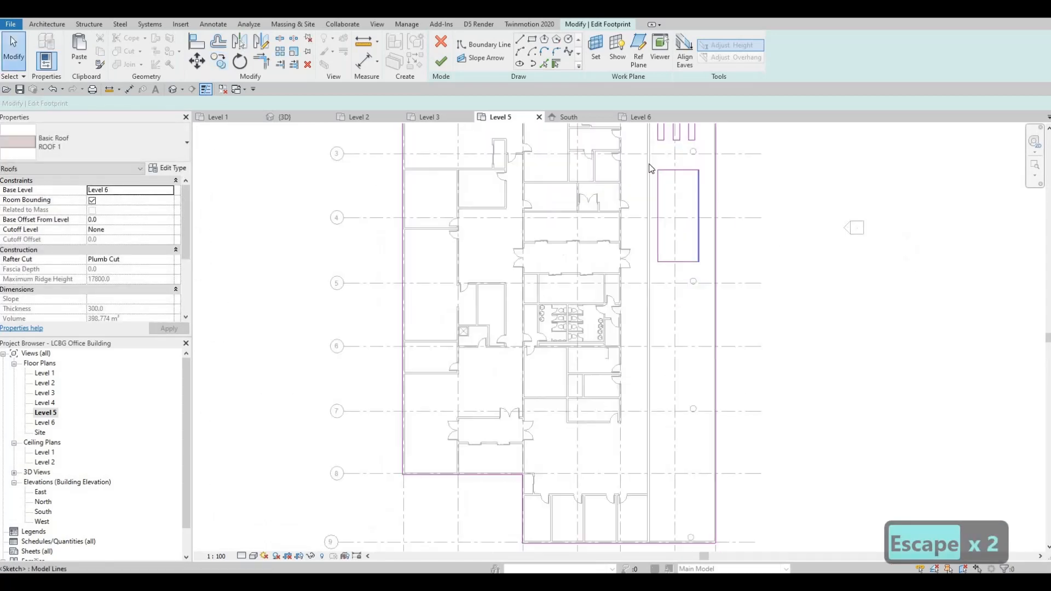
{"action": "left_click_drag", "start_coordinate": [709, 268], "coordinate": [651, 163]}
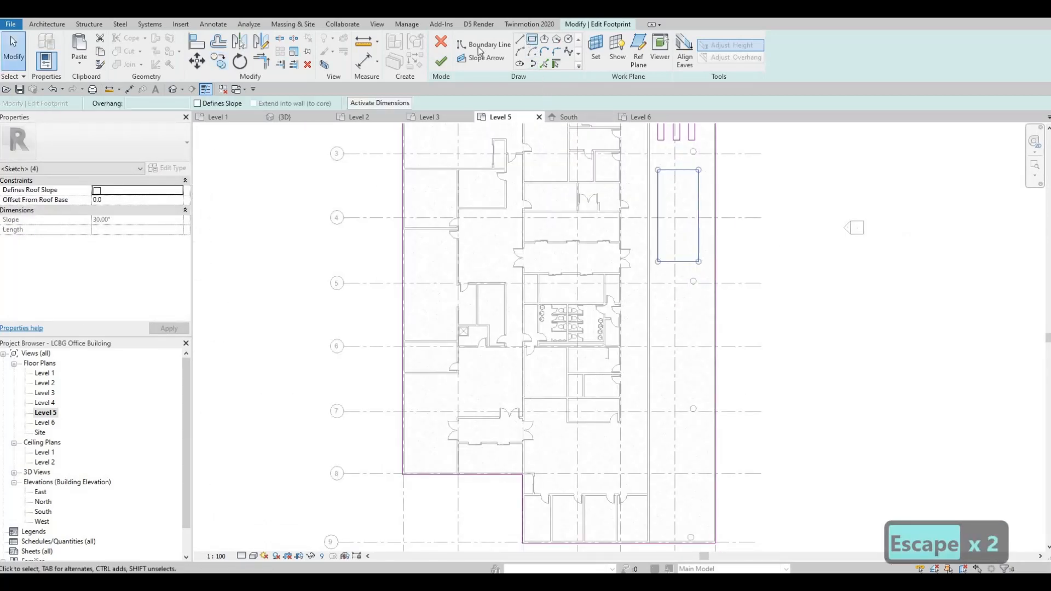
{"action": "left_click", "coordinate": [221, 63]}
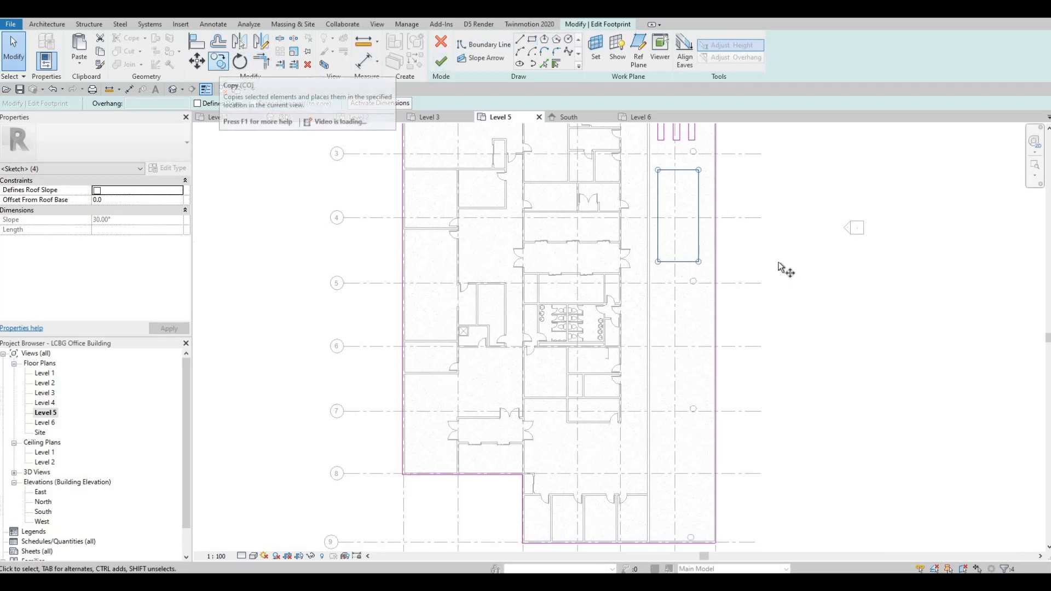
{"action": "left_click", "coordinate": [712, 339]}
{"action": "left_click", "coordinate": [715, 346]}
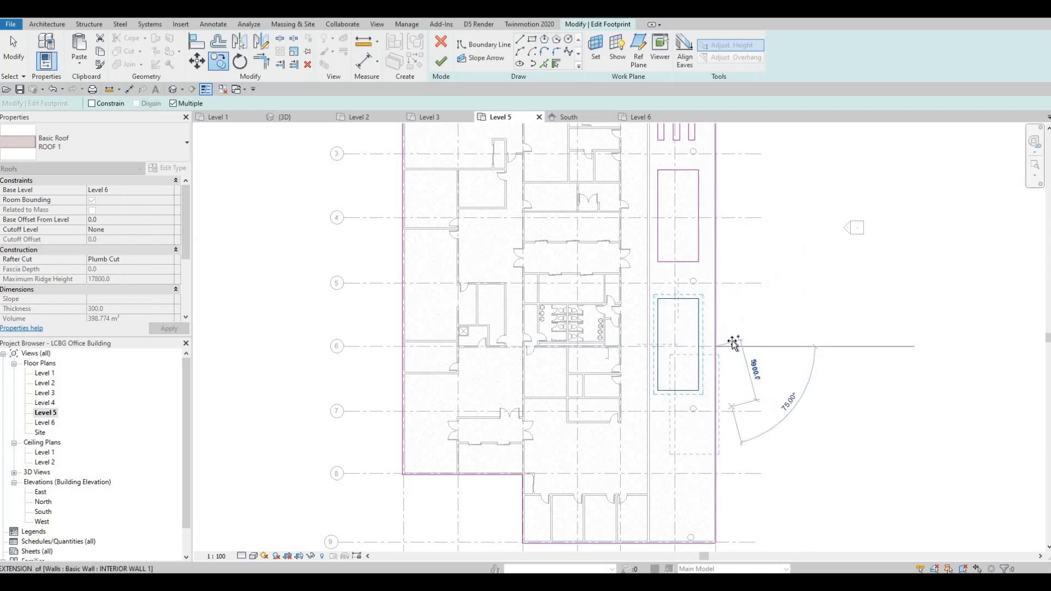
{"action": "middle_click_drag", "start_coordinate": [730, 465], "coordinate": [730, 368]}
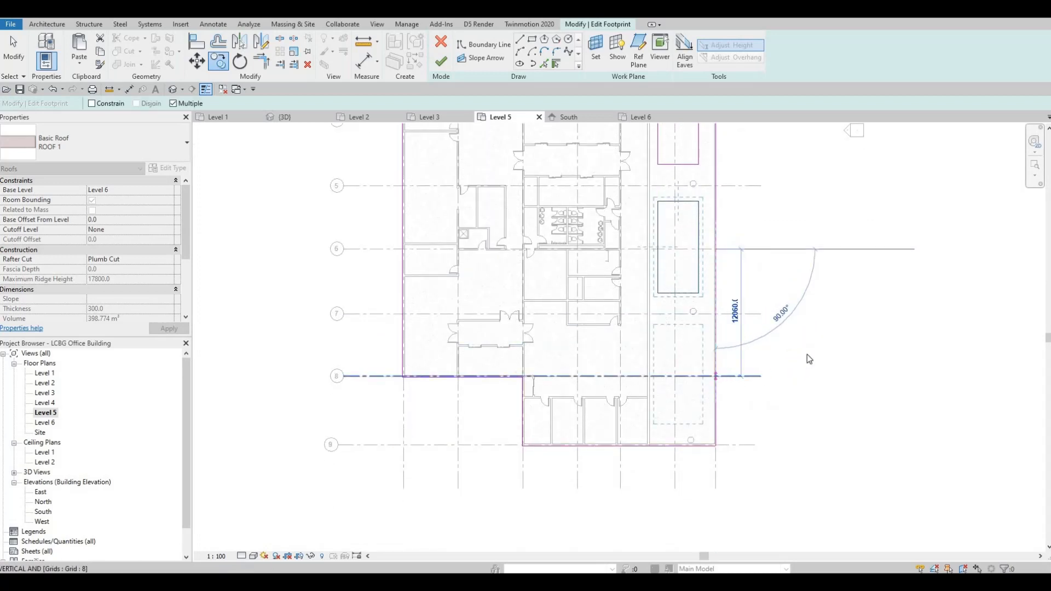
{"action": "left_click", "coordinate": [806, 354]}
{"action": "key", "text": "Escape"}
{"action": "key", "text": "Escape"}
{"action": "key", "text": "Escape"}
{"action": "middle_click_drag", "start_coordinate": [817, 259], "coordinate": [808, 313]}
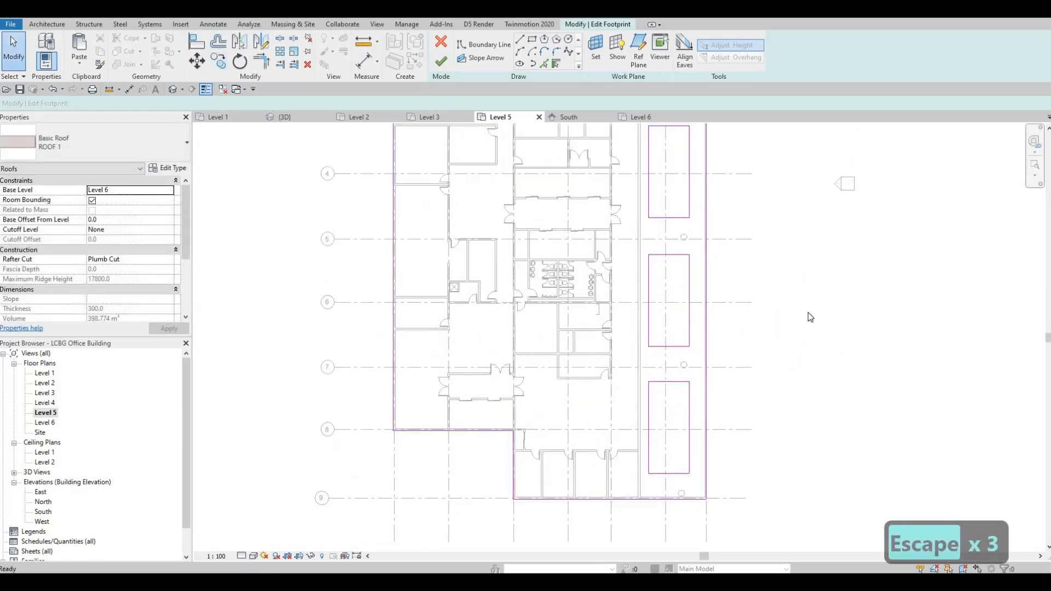
- Sketch a rectangular roof opening about 6103 by 2400 mm between the two columns just south of grid 1
{"action": "middle_click_drag", "start_coordinate": [807, 362], "coordinate": [819, 431]}
{"action": "scroll", "coordinate": [805, 389], "scroll_direction": "down", "scroll_amount": 1}
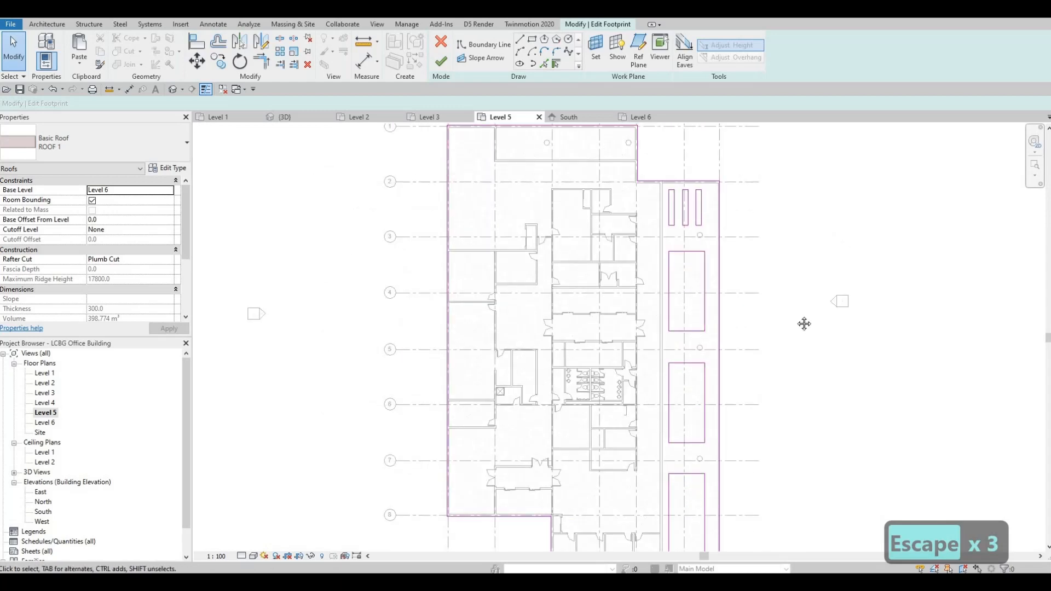
{"action": "middle_click_drag", "start_coordinate": [804, 323], "coordinate": [803, 353]}
{"action": "middle_click_drag", "start_coordinate": [796, 290], "coordinate": [815, 317]}
{"action": "middle_click_drag", "start_coordinate": [683, 251], "coordinate": [701, 265]}
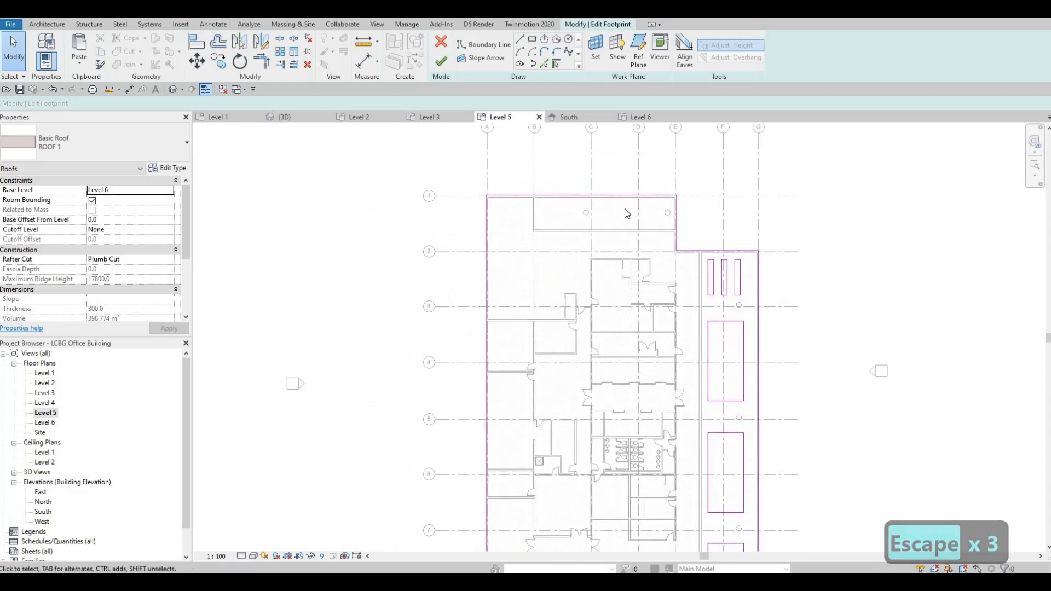
{"action": "middle_click_drag", "start_coordinate": [599, 208], "coordinate": [620, 218]}
{"action": "scroll", "coordinate": [622, 221], "scroll_direction": "up", "scroll_amount": 1}
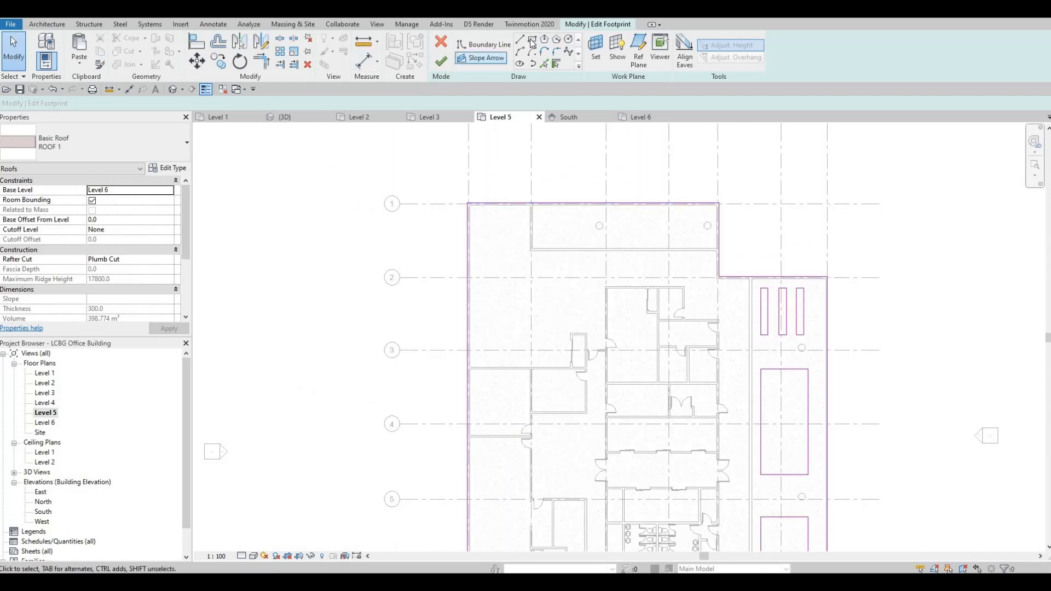
{"action": "scroll", "coordinate": [628, 202], "scroll_direction": "up", "scroll_amount": 1}
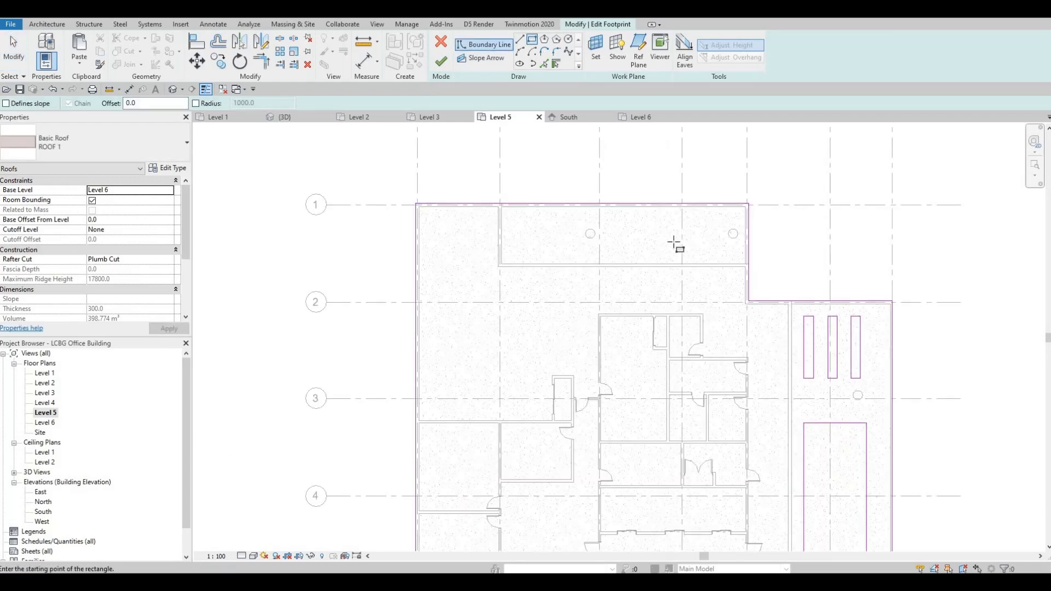
{"action": "left_click", "coordinate": [615, 216]}
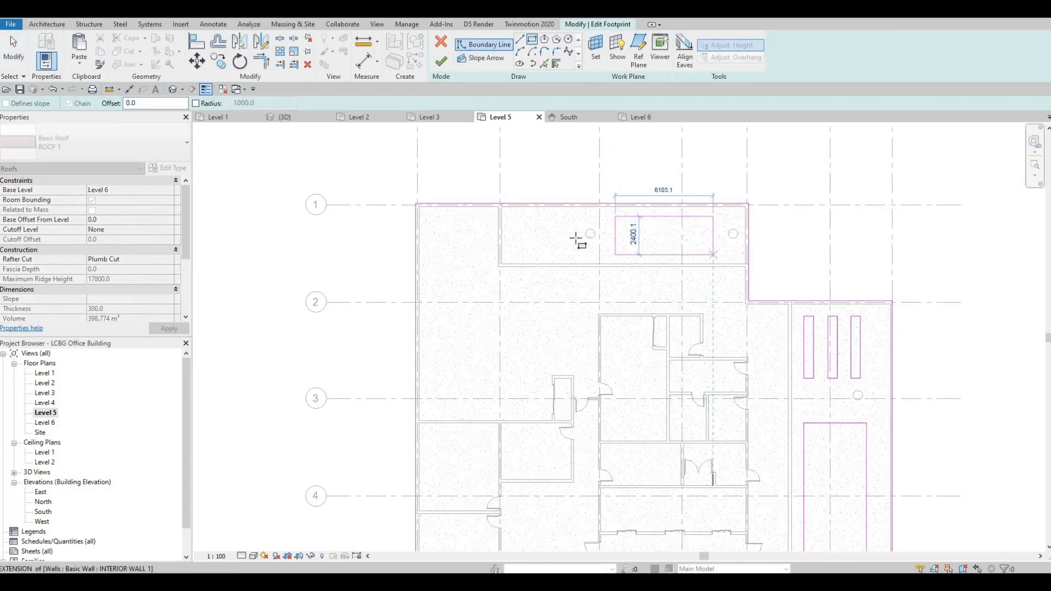
{"action": "key", "text": "Escape"}
- Sketch a narrow rectangular opening about 442 by 2400 mm just west of the western column, level with the neighbouring wide opening
{"action": "scroll", "coordinate": [577, 235], "scroll_direction": "up", "scroll_amount": 1}
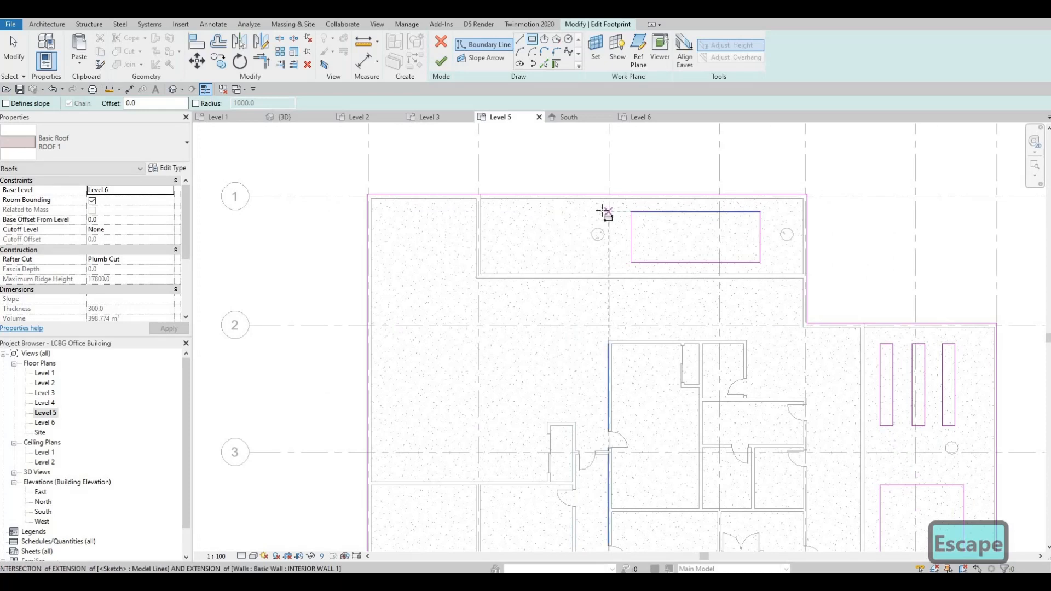
{"action": "left_click", "coordinate": [582, 252]}
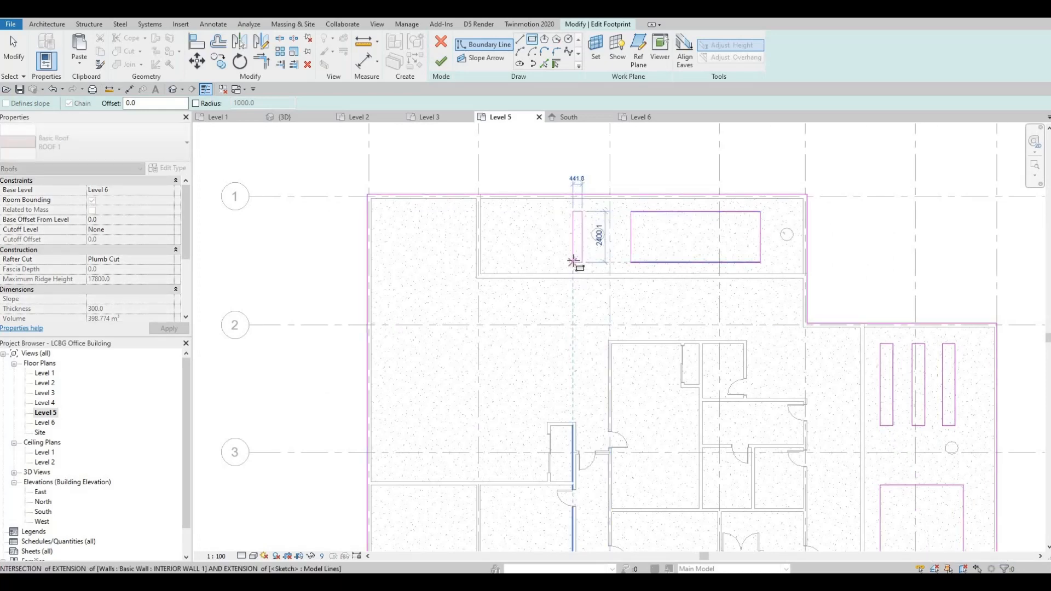
{"action": "key", "text": "Escape"}
{"action": "key", "text": "Escape"}
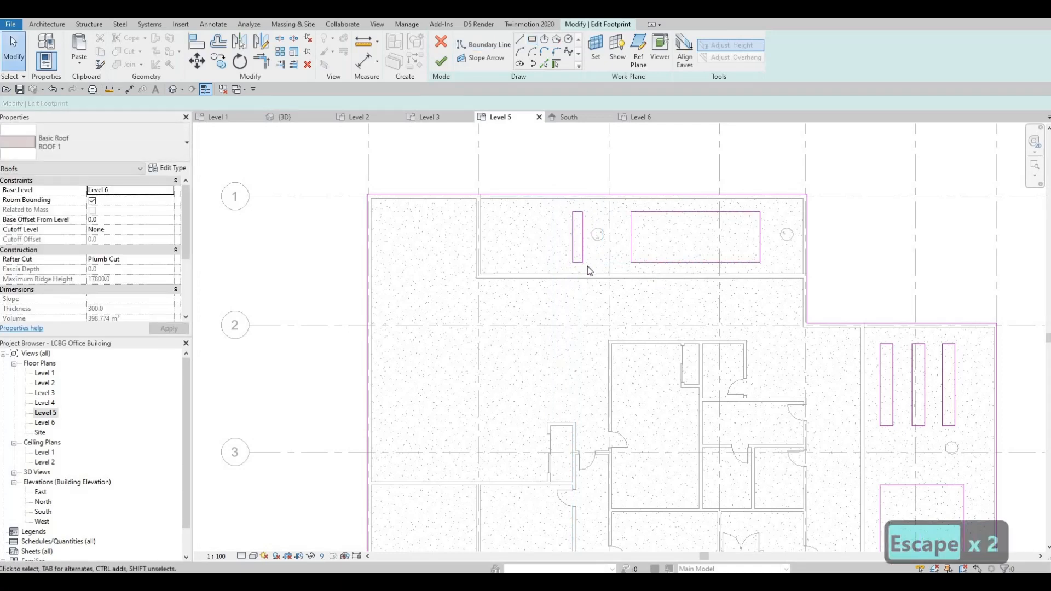
- Copy the narrow opening 1300 mm westward, place a second copy beyond it at similar spacing, and finish the roof footprint
{"action": "key", "text": "Tab"}
{"action": "left_click", "coordinate": [582, 252]}
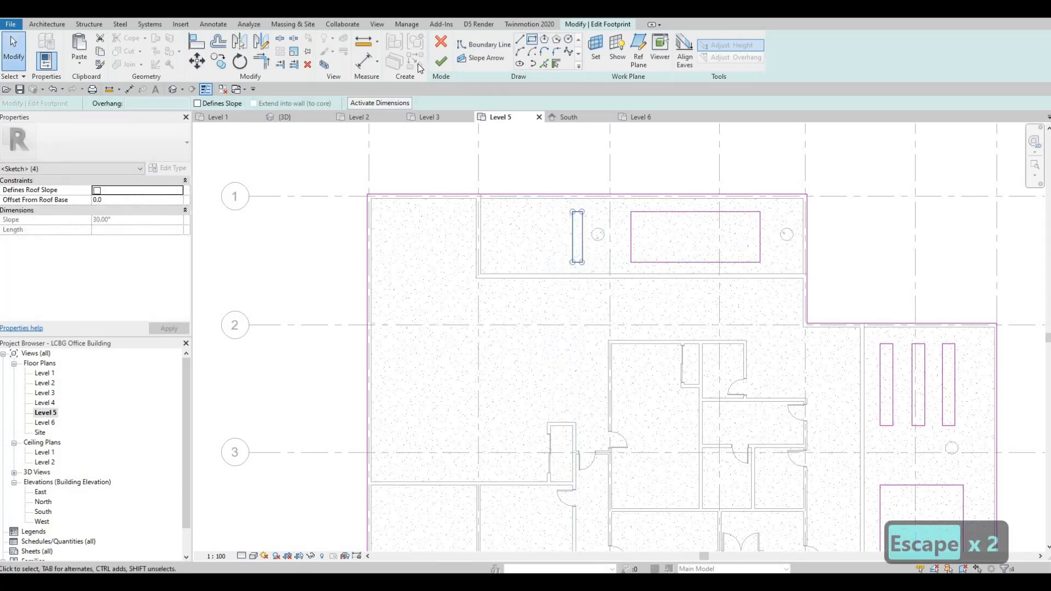
{"action": "left_click", "coordinate": [582, 169]}
{"action": "type", "text": "1300"}
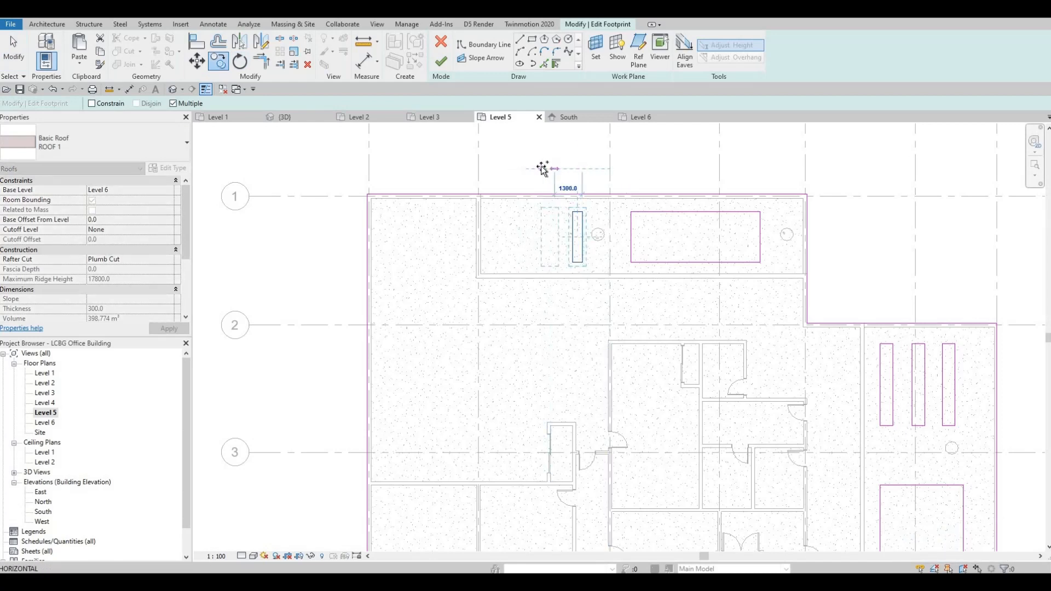
{"action": "key", "text": "Return"}
{"action": "key", "text": "Escape"}
{"action": "key", "text": "Escape"}
{"action": "key", "text": "Escape"}
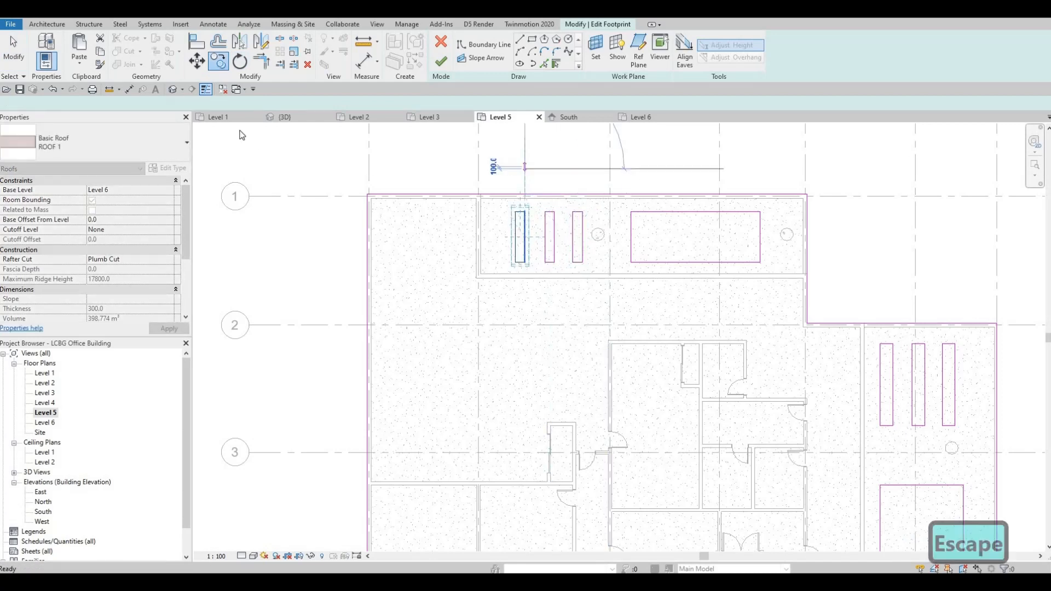
{"action": "left_click", "coordinate": [440, 62]}
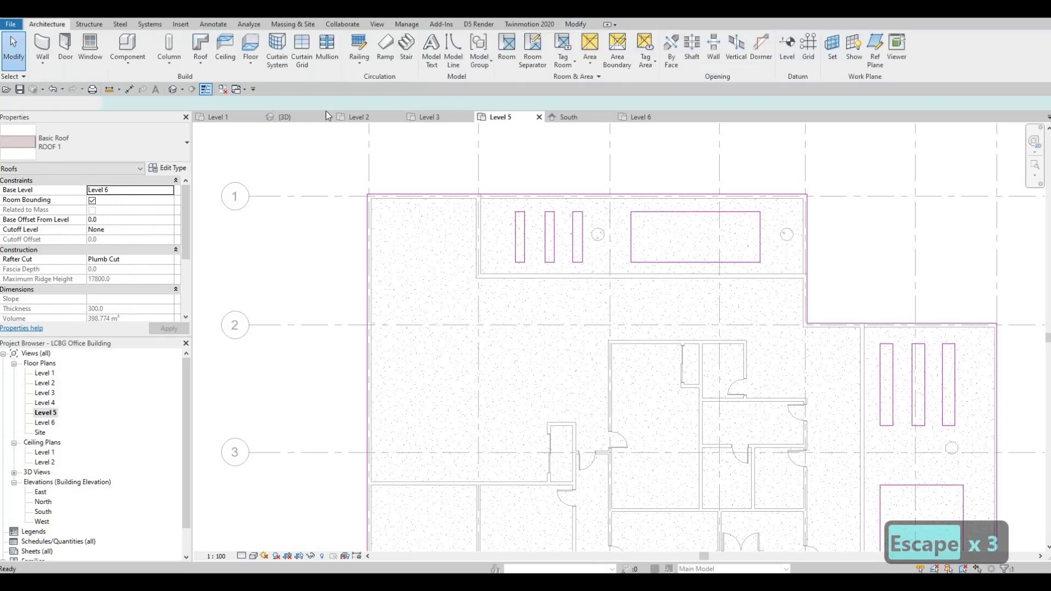
- Examine the roof openings and supporting columns from above and below in the default 3D view
{"action": "left_click", "coordinate": [173, 91]}
{"action": "middle_click_drag", "start_coordinate": [488, 225], "coordinate": [463, 198], "text": "shift"}
{"action": "scroll", "coordinate": [485, 212], "scroll_direction": "up", "scroll_amount": 5}
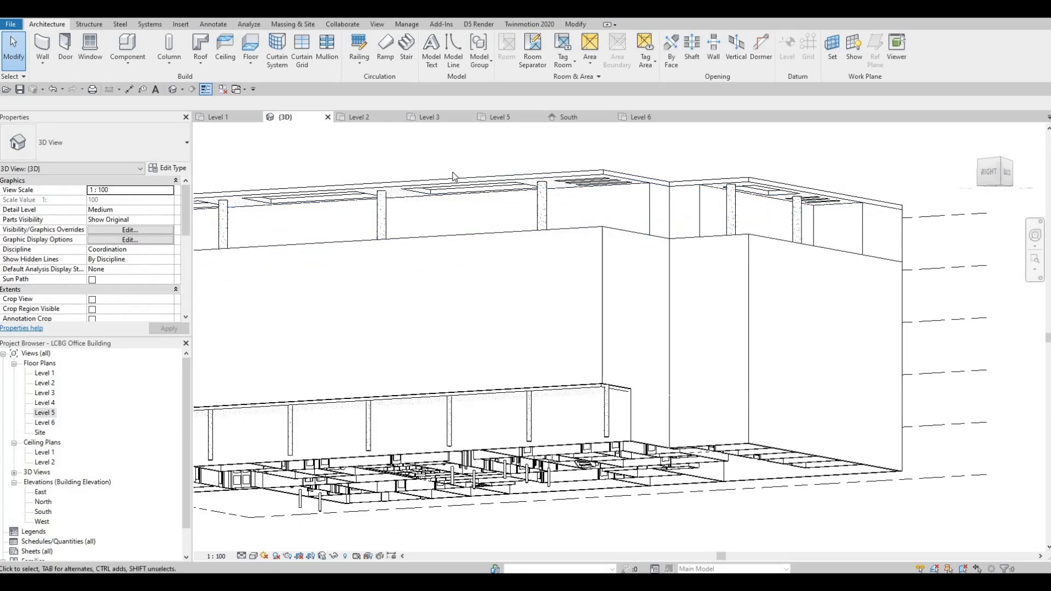
{"action": "middle_click_drag", "start_coordinate": [467, 239], "coordinate": [514, 274], "text": "shift"}
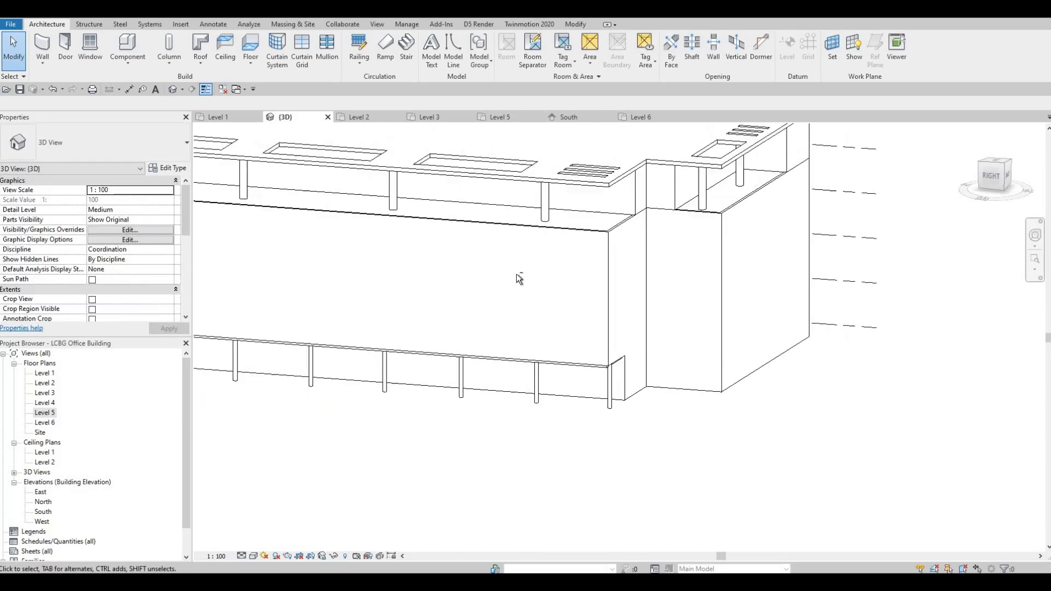
{"action": "scroll", "coordinate": [516, 291], "scroll_direction": "down", "scroll_amount": 4}
{"action": "middle_click_drag", "start_coordinate": [522, 326], "coordinate": [568, 378], "text": "shift"}
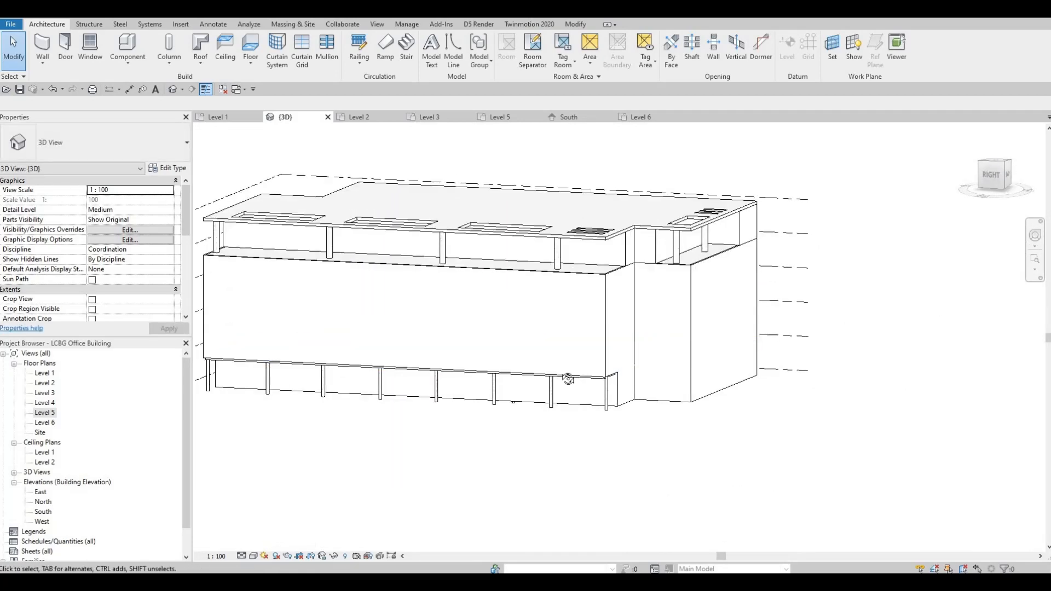
{"action": "middle_click_drag", "start_coordinate": [544, 345], "coordinate": [522, 322], "text": "shift"}
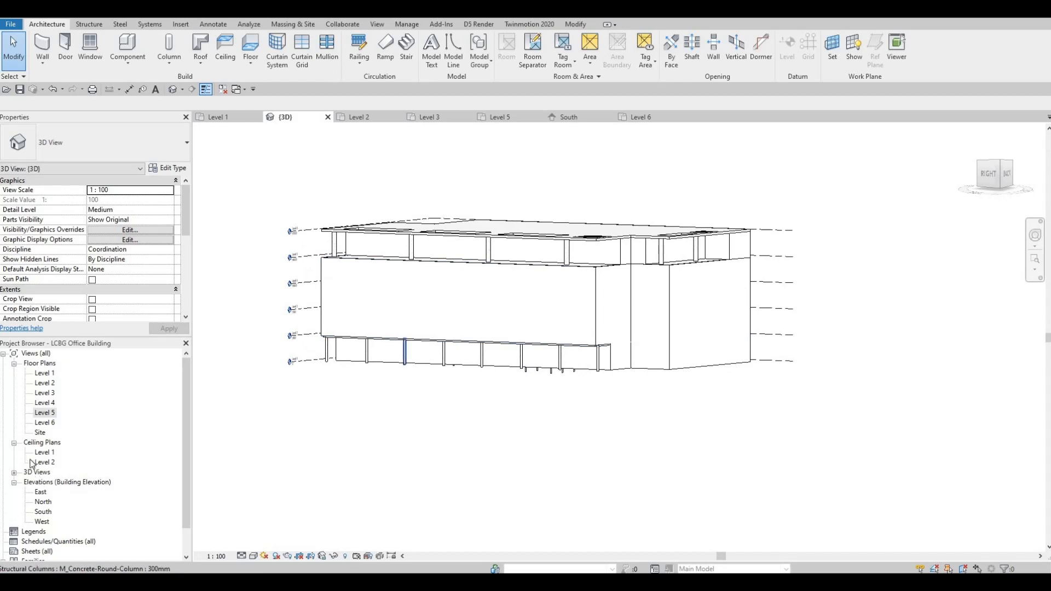
- Create a perspective camera view on Level 1 from an eye point northeast of the building, aimed southwest at it
{"action": "double_click", "coordinate": [43, 374]}
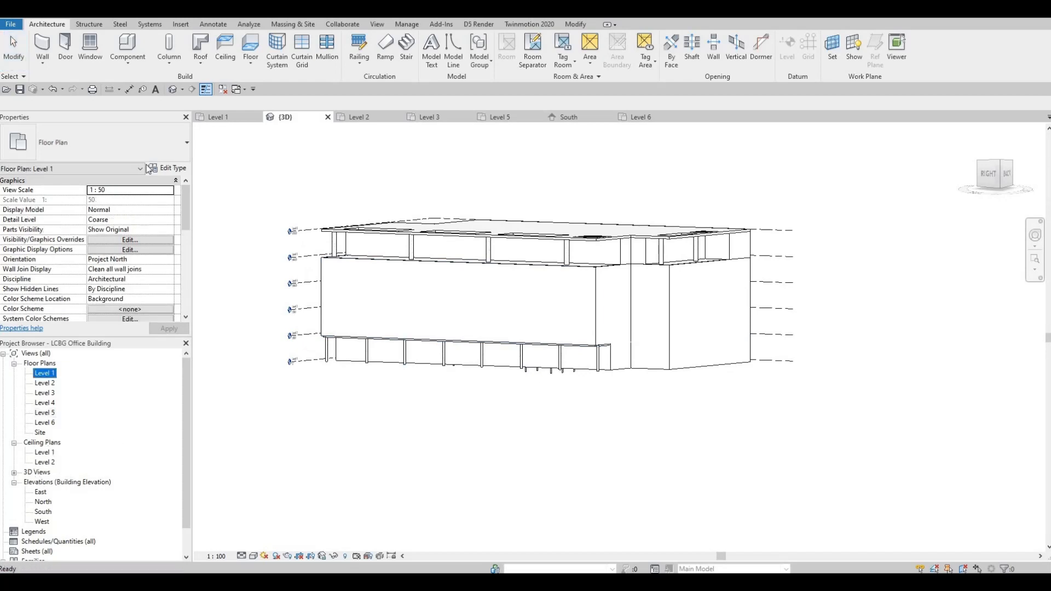
{"action": "left_click", "coordinate": [182, 91]}
{"action": "left_click", "coordinate": [200, 111]}
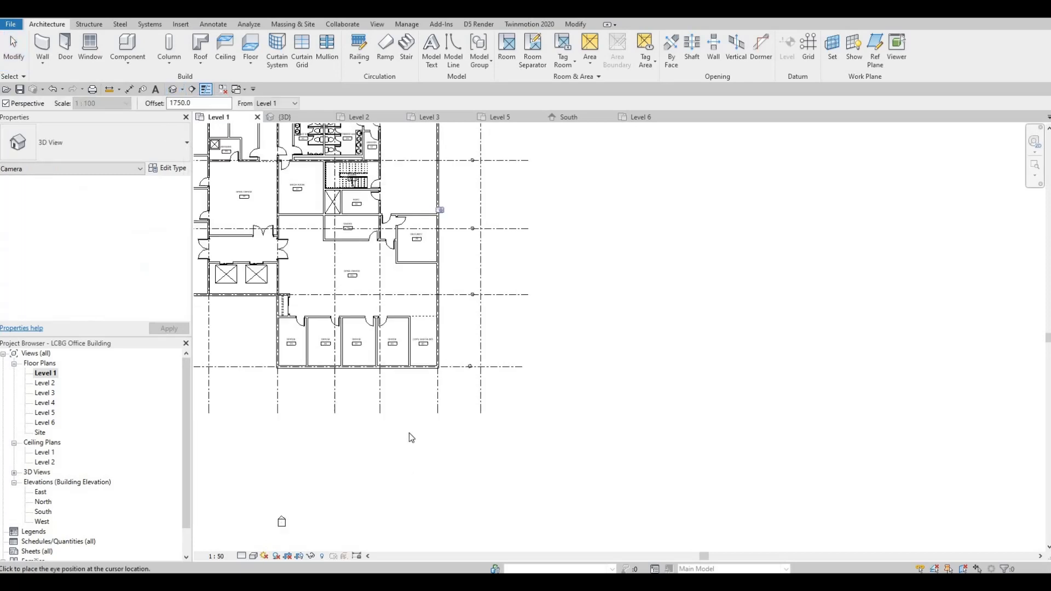
{"action": "scroll", "coordinate": [501, 284], "scroll_direction": "down", "scroll_amount": 5}
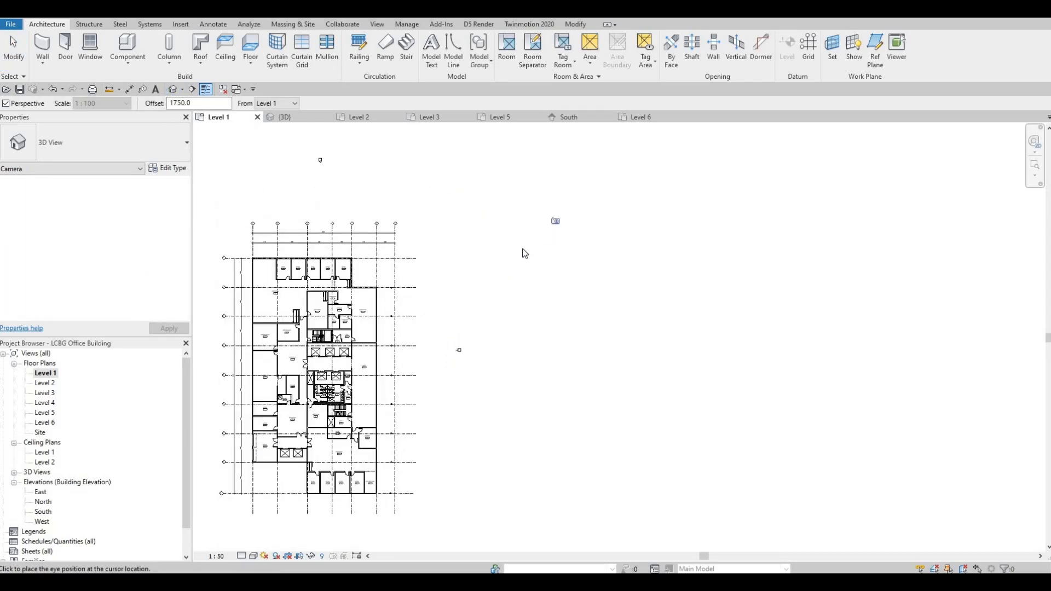
{"action": "left_click", "coordinate": [549, 233]}
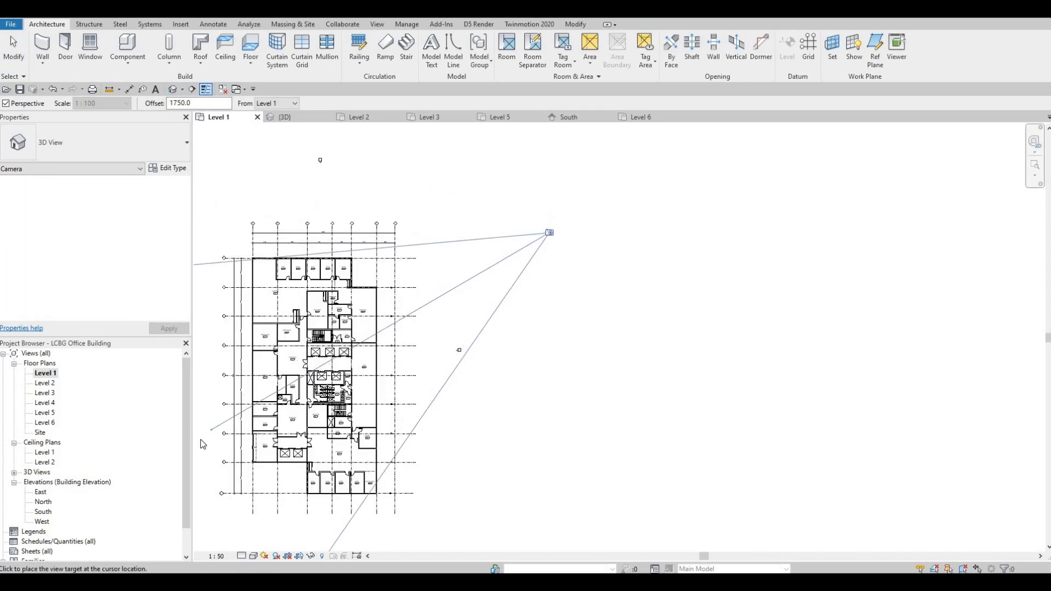
{"action": "left_click", "coordinate": [417, 418]}
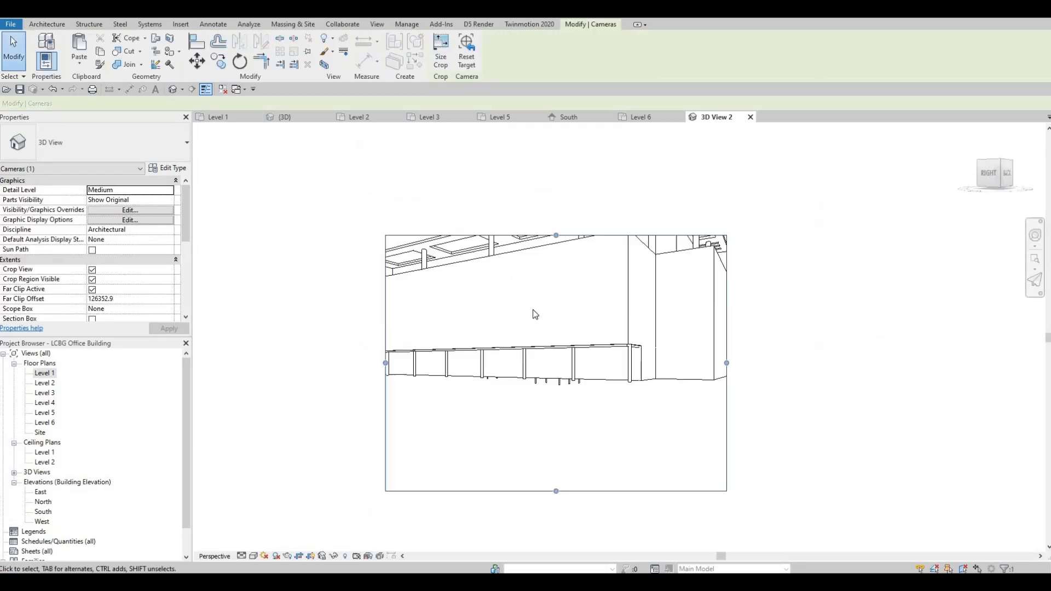
- Enlarge the camera view's crop region upward and to both sides, and trim its lower edge to frame the whole building
{"action": "left_click_drag", "start_coordinate": [543, 280], "coordinate": [547, 204]}
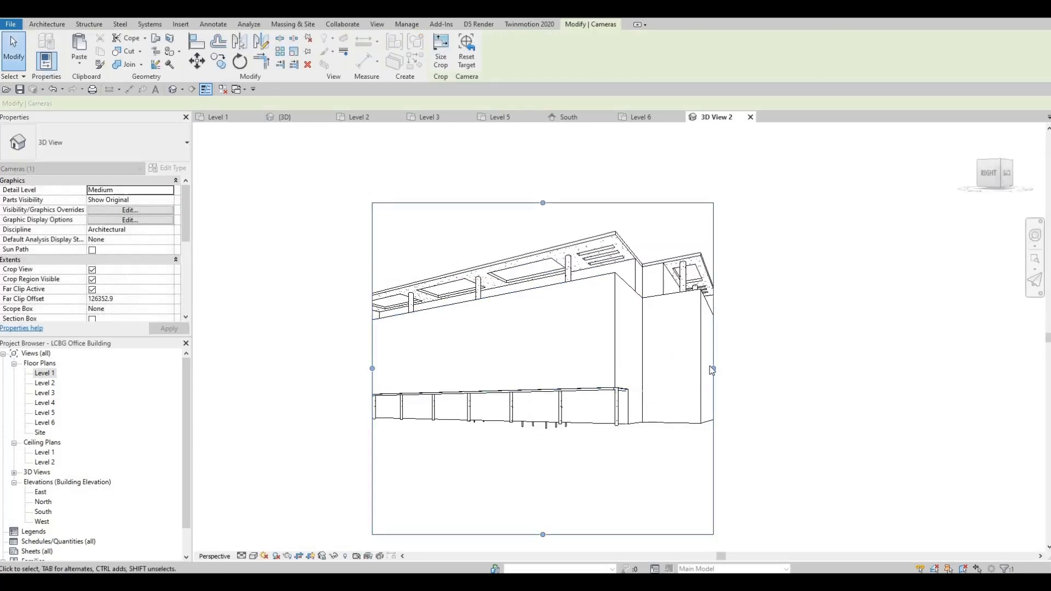
{"action": "left_click_drag", "start_coordinate": [714, 376], "coordinate": [822, 372]}
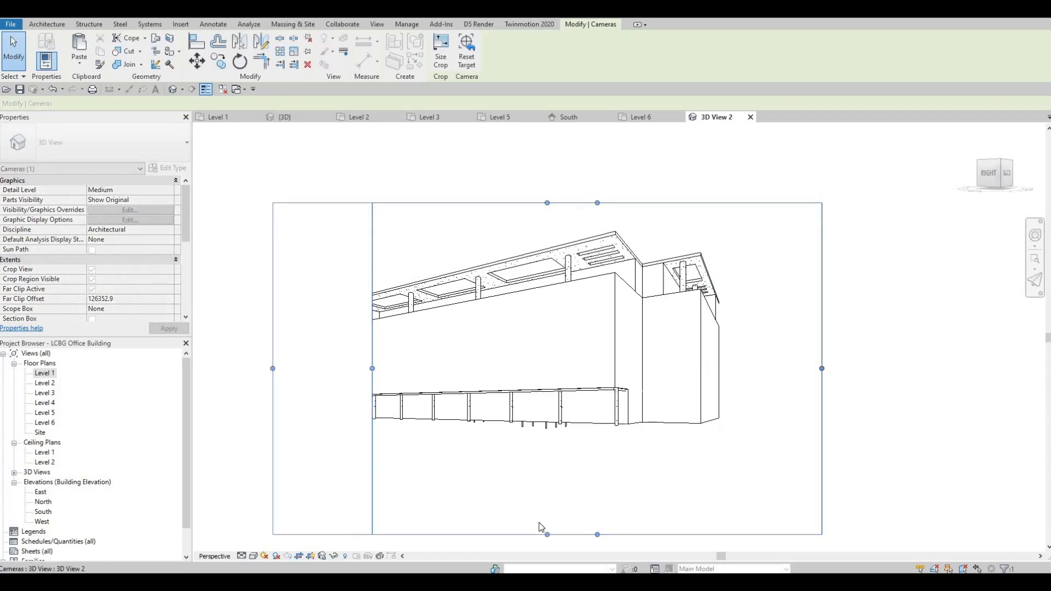
{"action": "left_click_drag", "start_coordinate": [546, 534], "coordinate": [591, 413]}
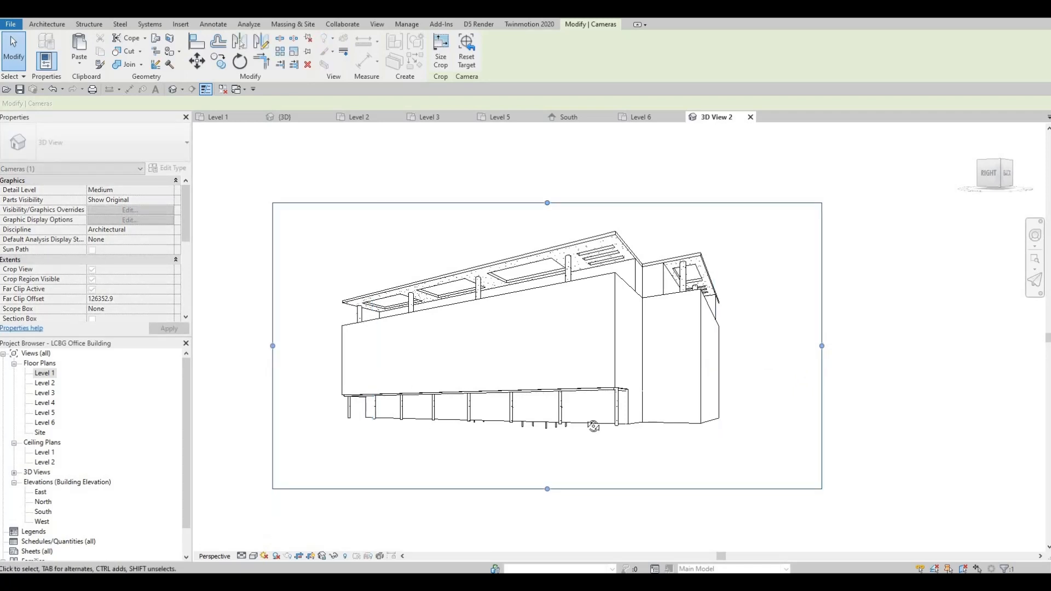
{"action": "middle_click_drag", "start_coordinate": [593, 427], "coordinate": [567, 436], "text": "shift"}
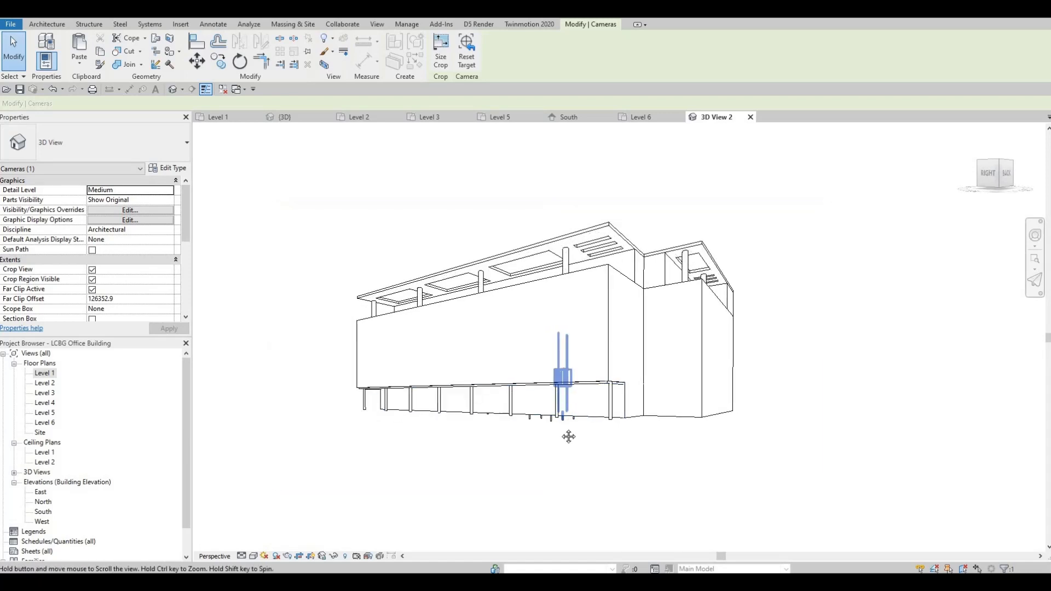
{"action": "middle_click_drag", "start_coordinate": [555, 201], "coordinate": [549, 214]}
{"action": "left_click_drag", "start_coordinate": [549, 207], "coordinate": [550, 196]}
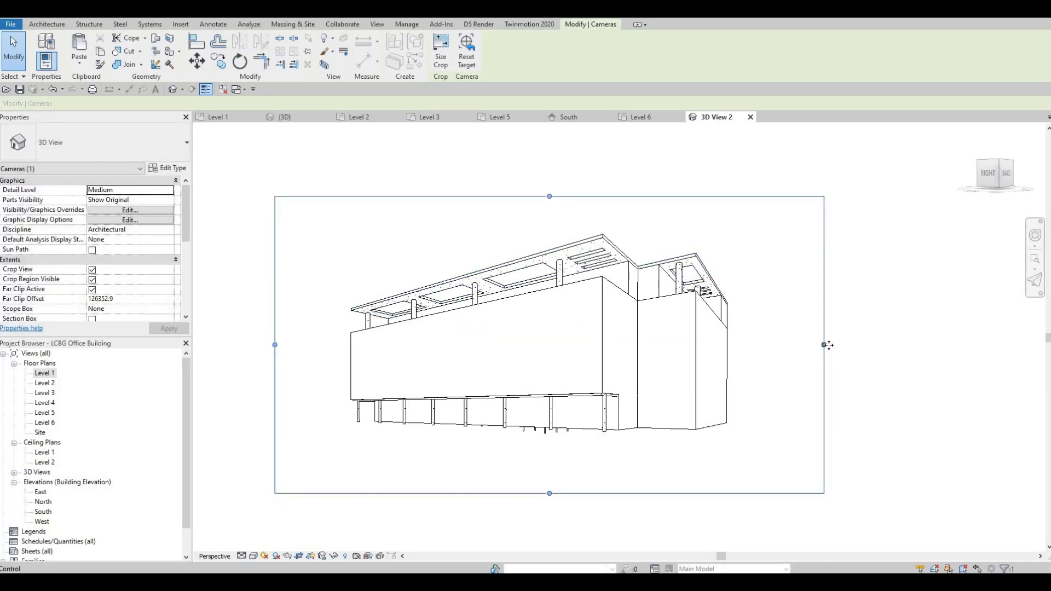
{"action": "left_click_drag", "start_coordinate": [824, 345], "coordinate": [695, 382]}
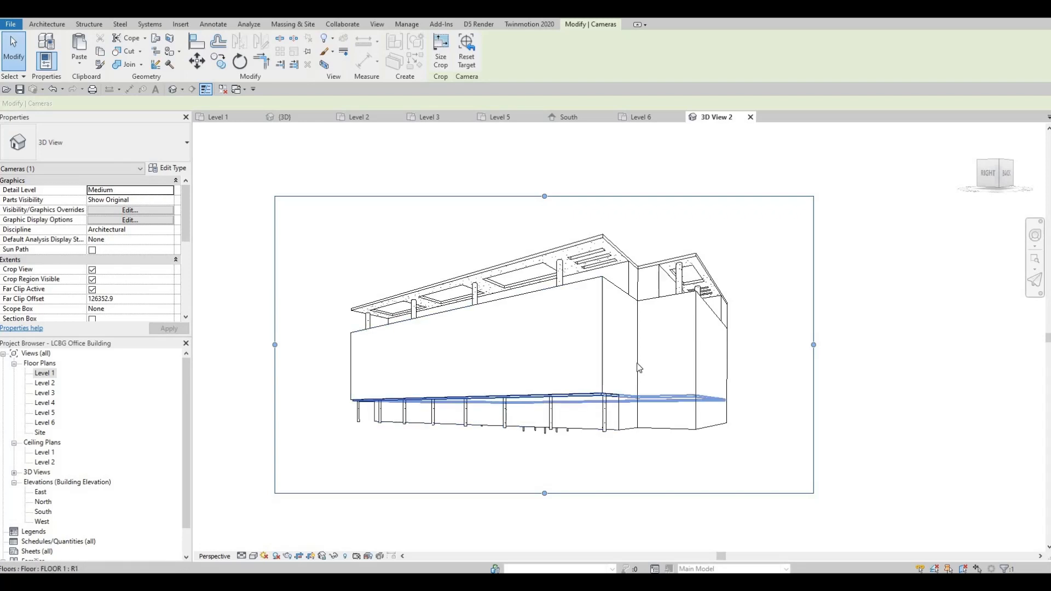
- Examine the building's corner and roof overhang in the perspective view and compare the camera's placement in the default 3D view
{"action": "middle_click_drag", "start_coordinate": [633, 397], "coordinate": [688, 326], "text": "shift"}
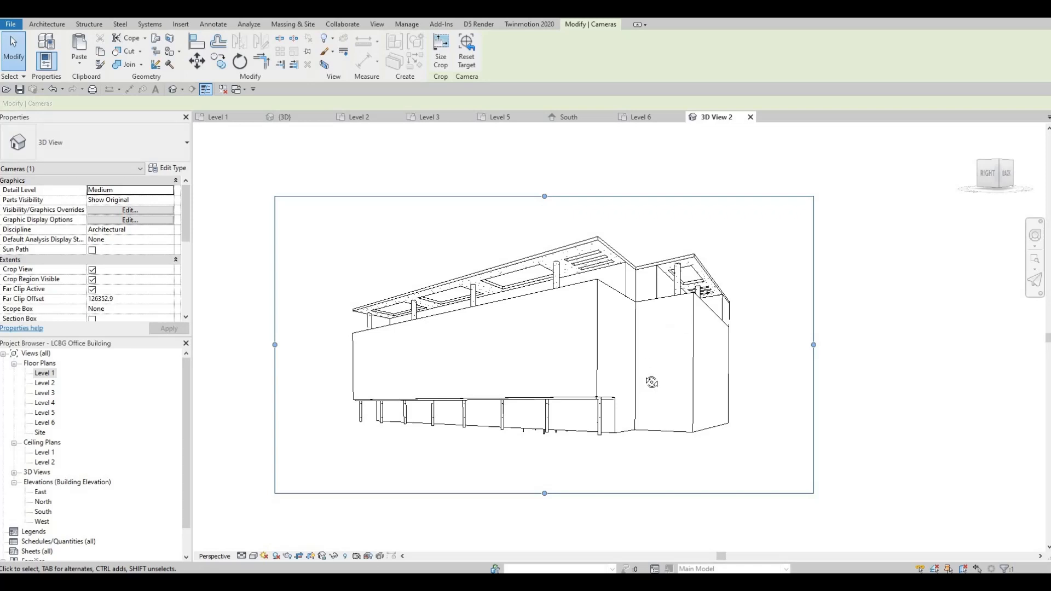
{"action": "mouse_move", "coordinate": [645, 372]}
{"action": "middle_mouse_down", "text": "shift"}
{"action": "mouse_move", "coordinate": [629, 373]}
{"action": "mouse_move", "coordinate": [637, 375]}
{"action": "middle_mouse_up", "text": "shift"}
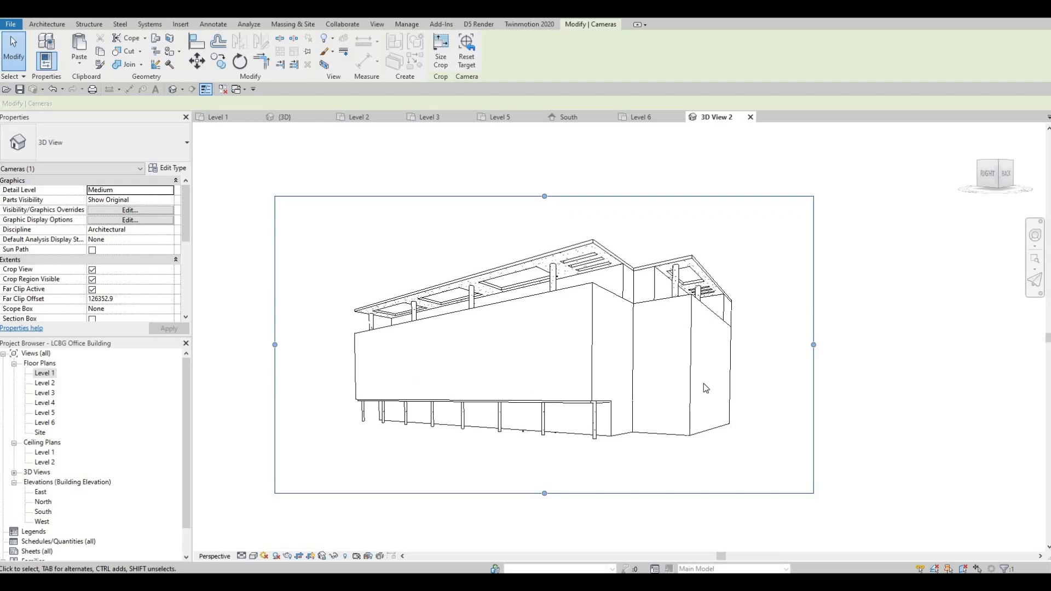
{"action": "scroll", "coordinate": [701, 382], "scroll_direction": "up", "scroll_amount": 1}
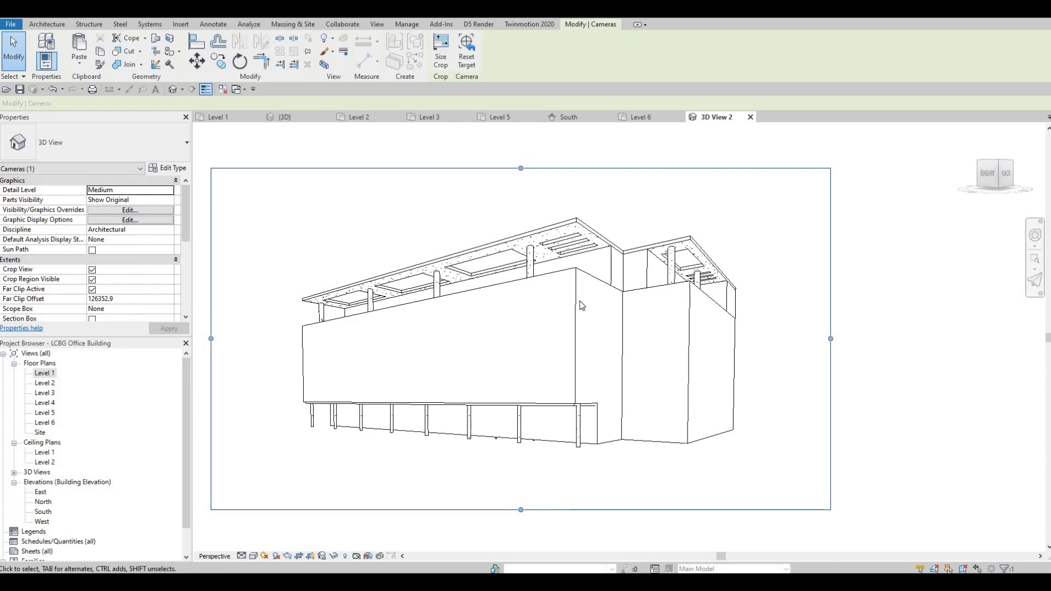
{"action": "scroll", "coordinate": [646, 339], "scroll_direction": "down", "scroll_amount": 1}
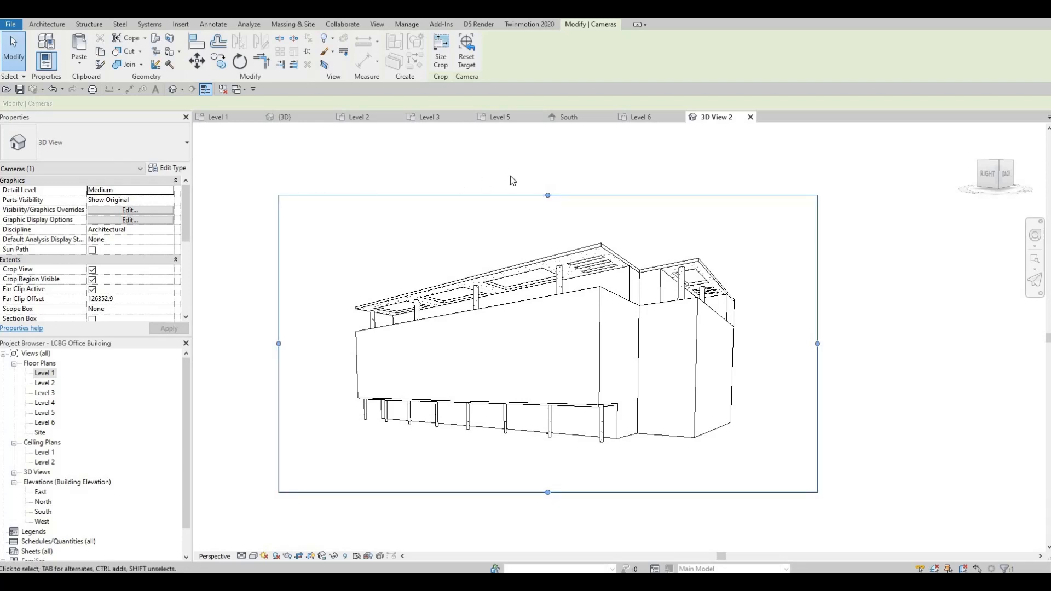
{"action": "left_click", "coordinate": [292, 117]}
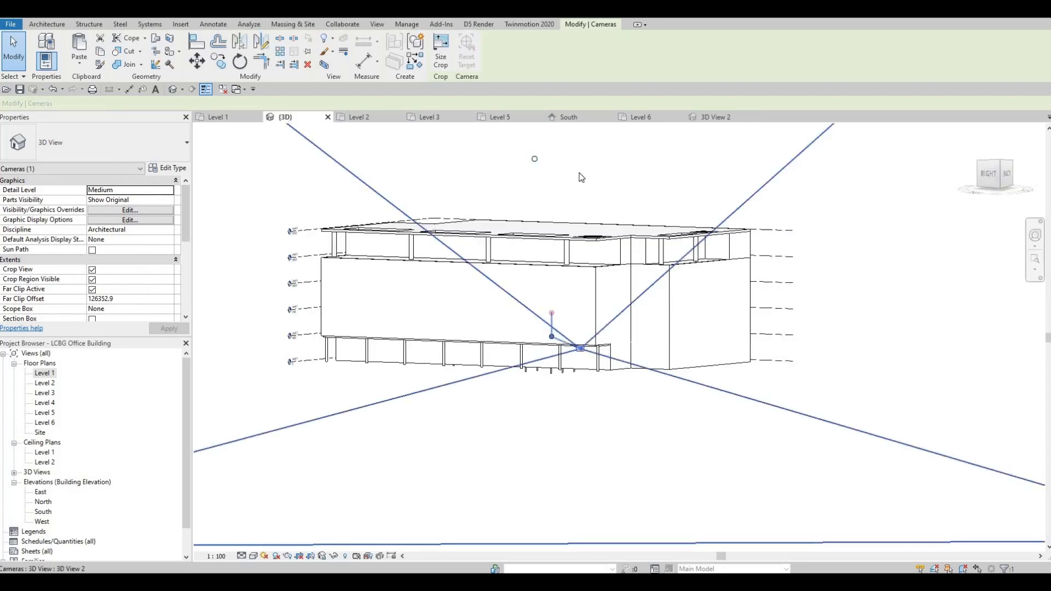
{"action": "left_click", "coordinate": [711, 117]}
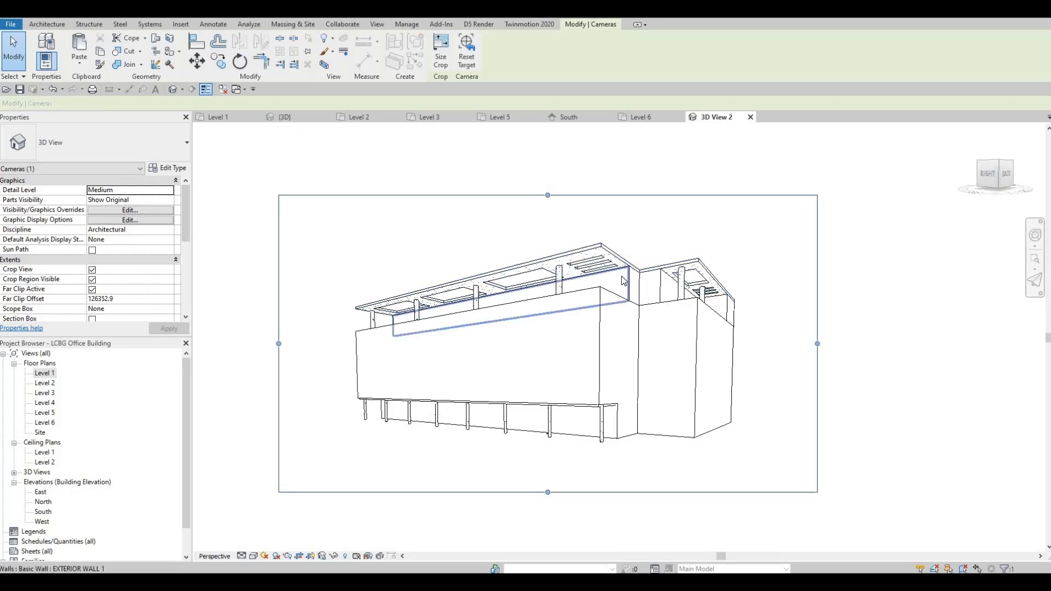
{"action": "key", "text": "Escape"}
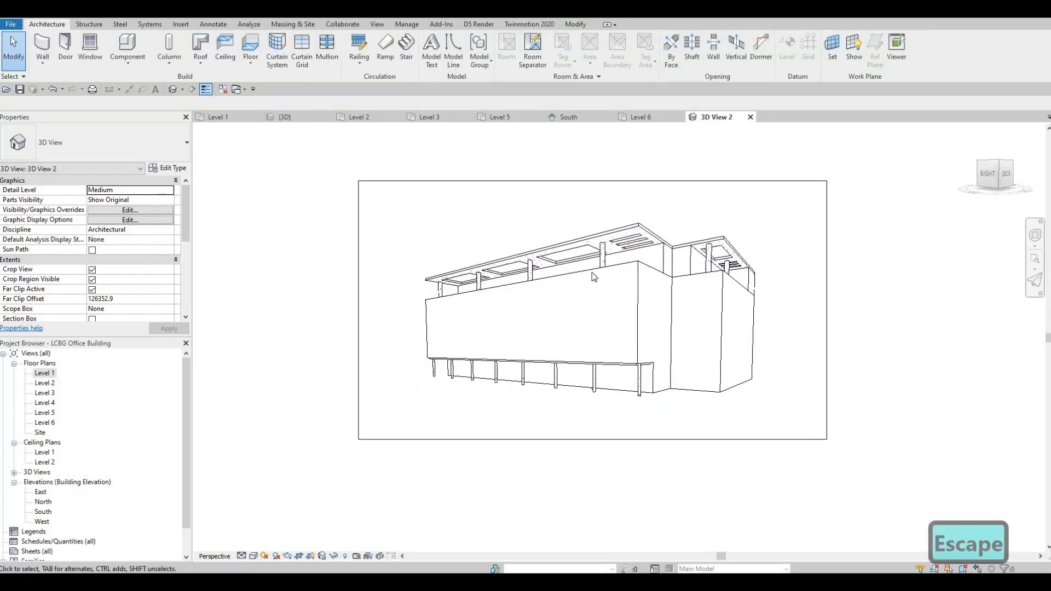